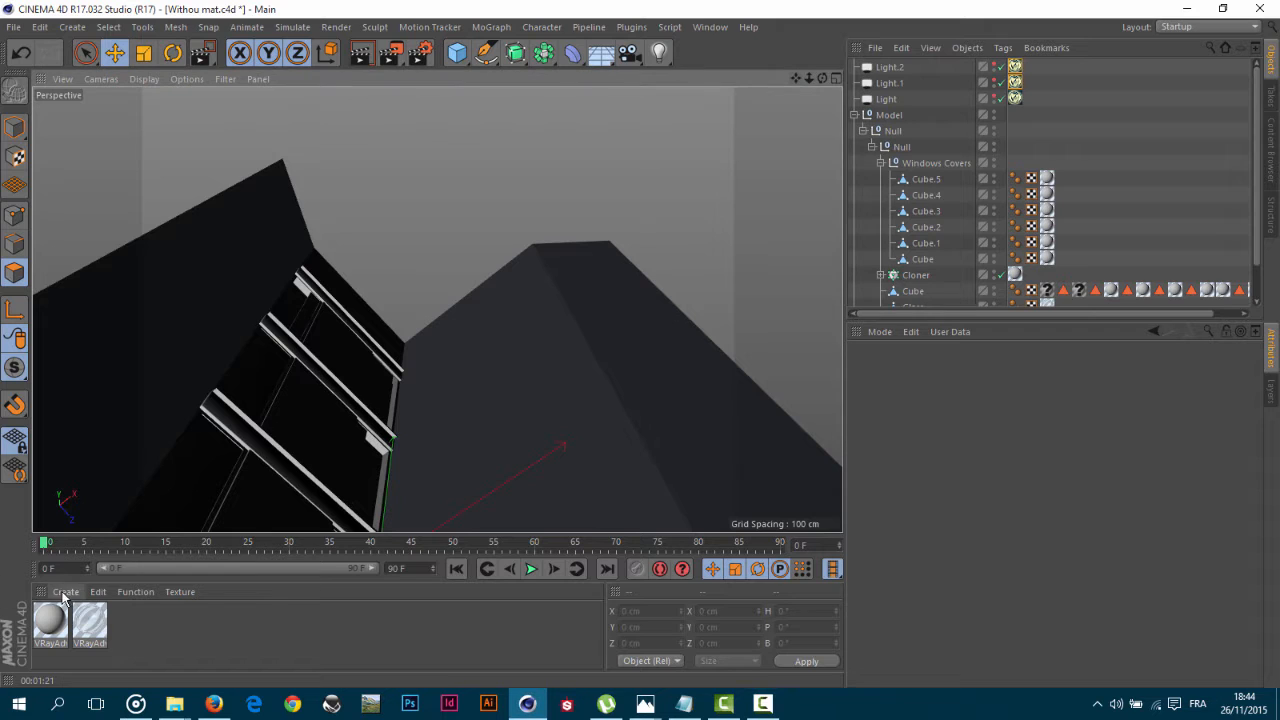
click(60, 596)
mouse_move(150, 477)
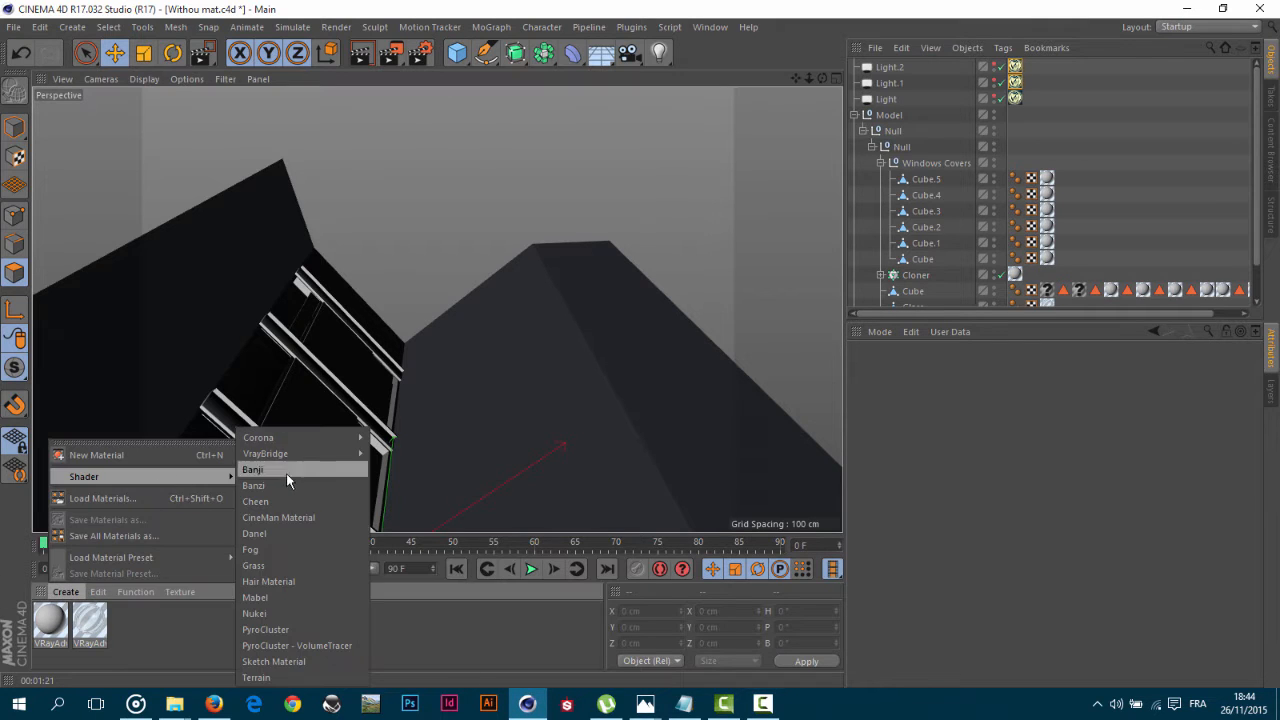
mouse_move(270, 453)
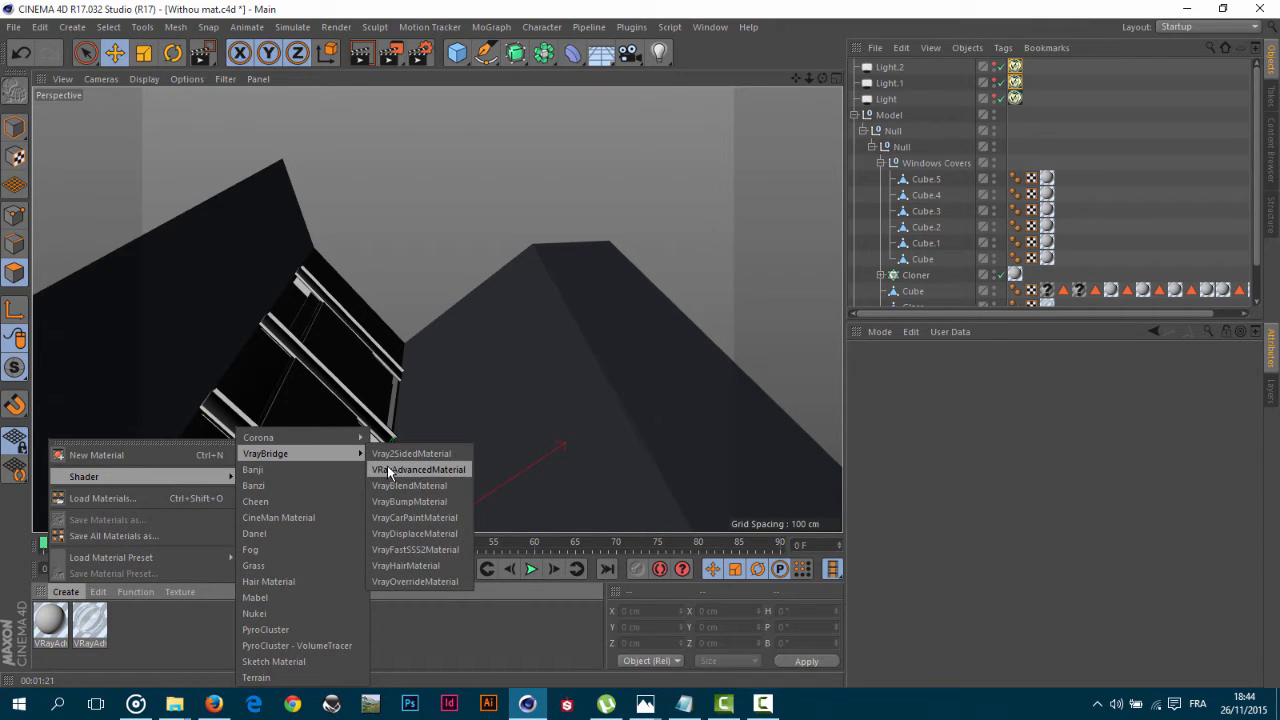
click(564, 291)
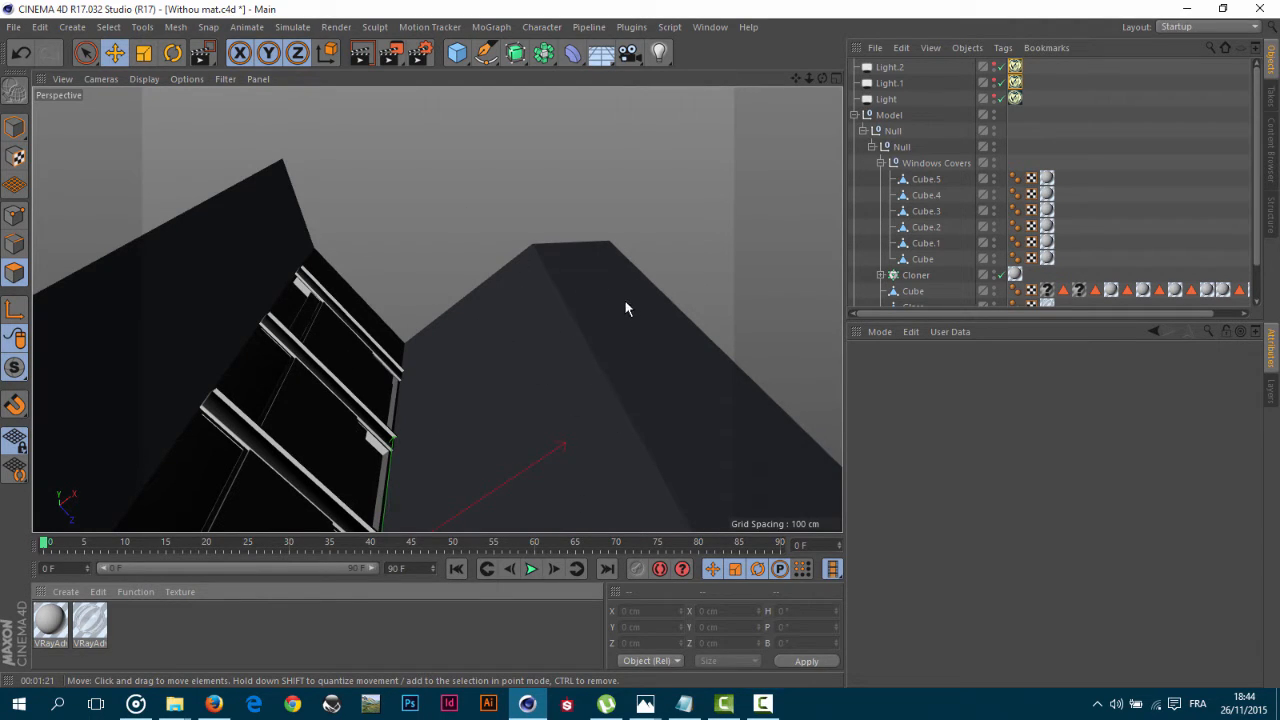
Create a new VRayAdvancedMaterial and open it for editing.
click(62, 592)
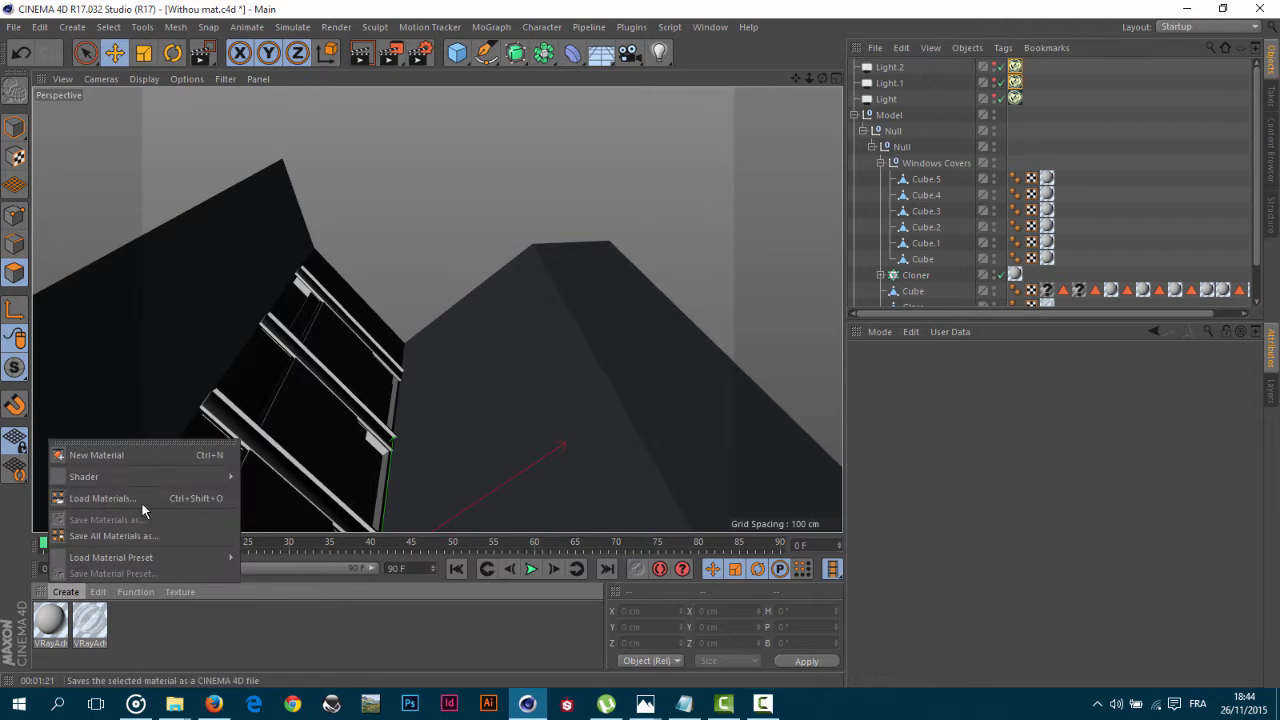
mouse_move(153, 476)
mouse_move(323, 453)
click(412, 469)
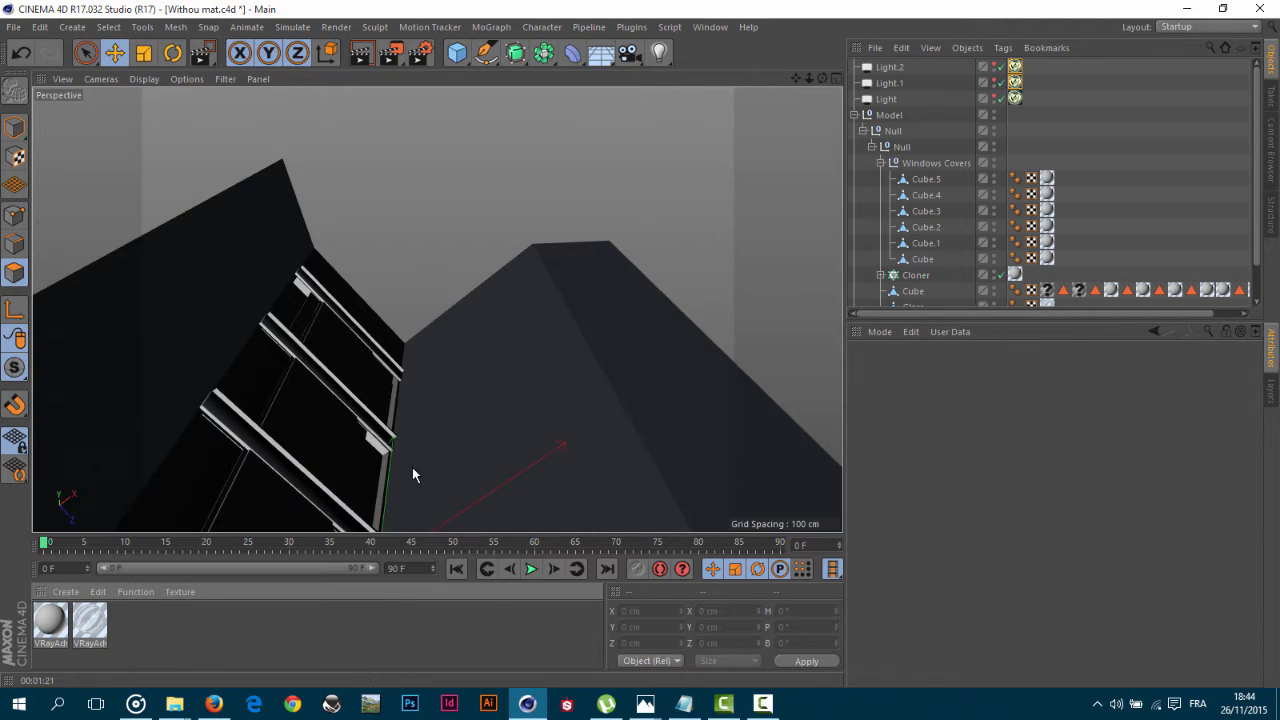
double_click(52, 627)
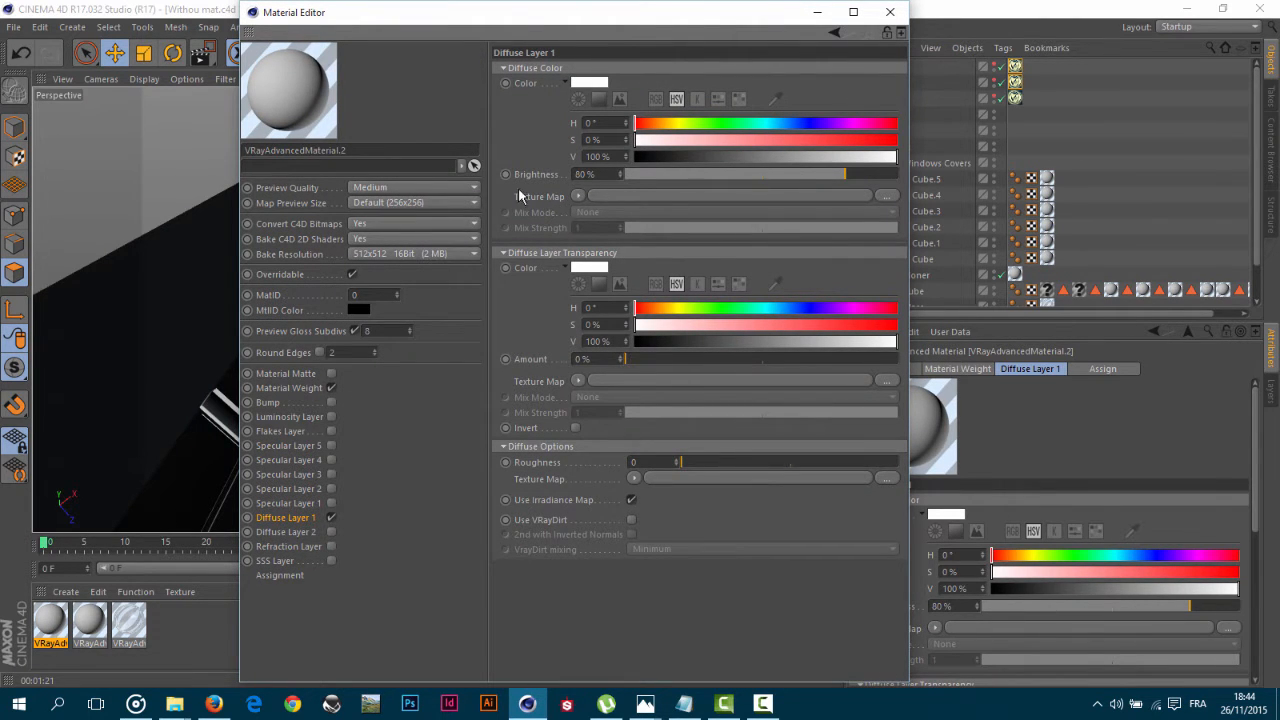
Load ConcreteNew0053_1_S.jpg as the diffuse color texture map in Diffuse Layer 1.
click(897, 194)
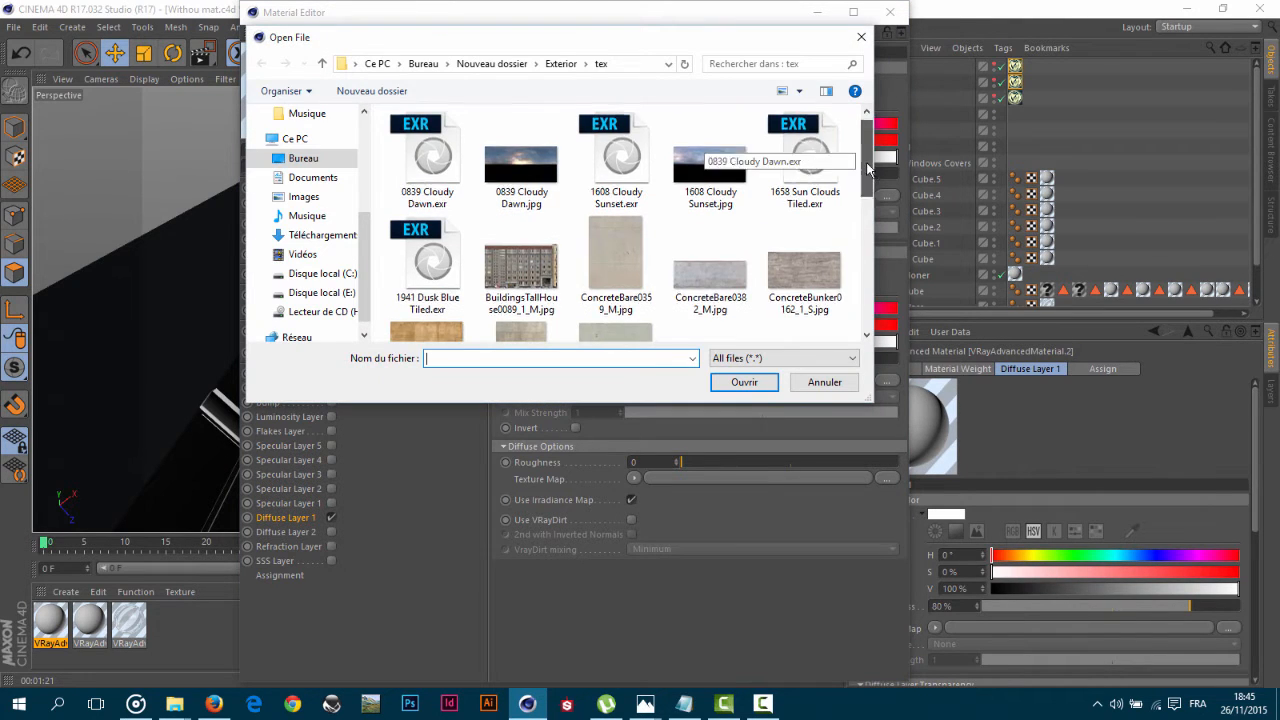
scroll(868, 168, down, 2)
click(645, 280)
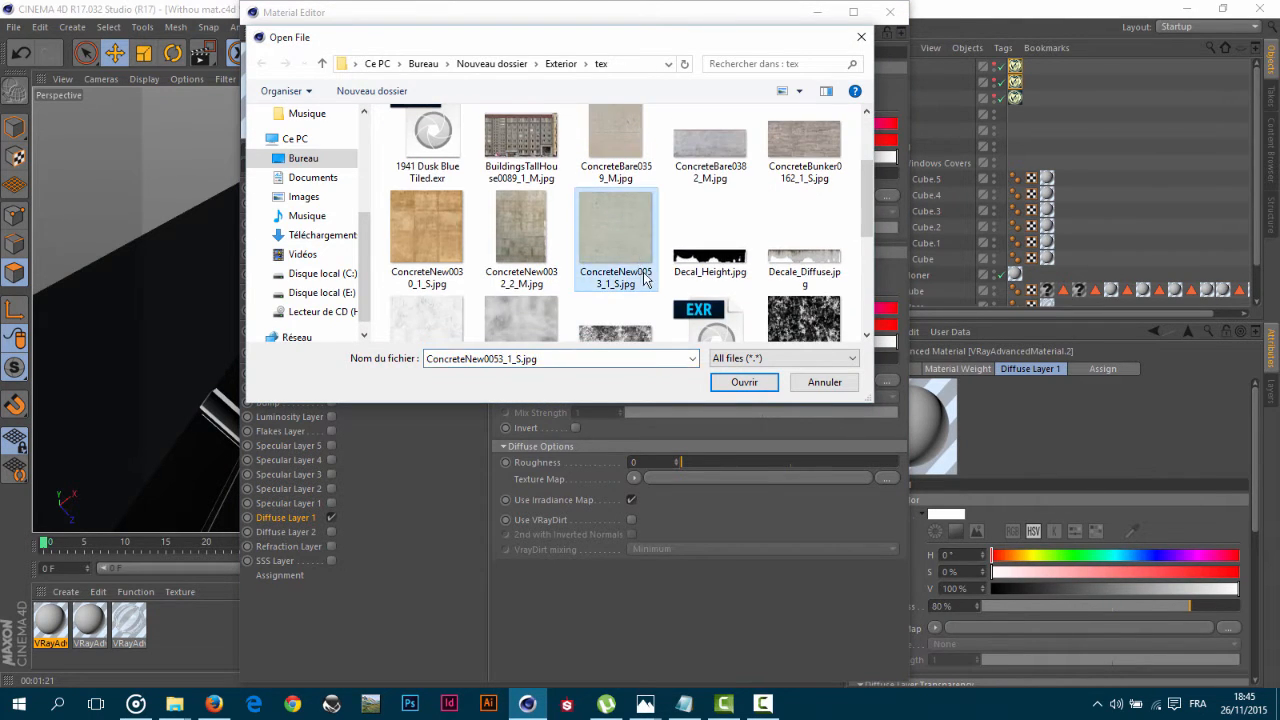
click(740, 382)
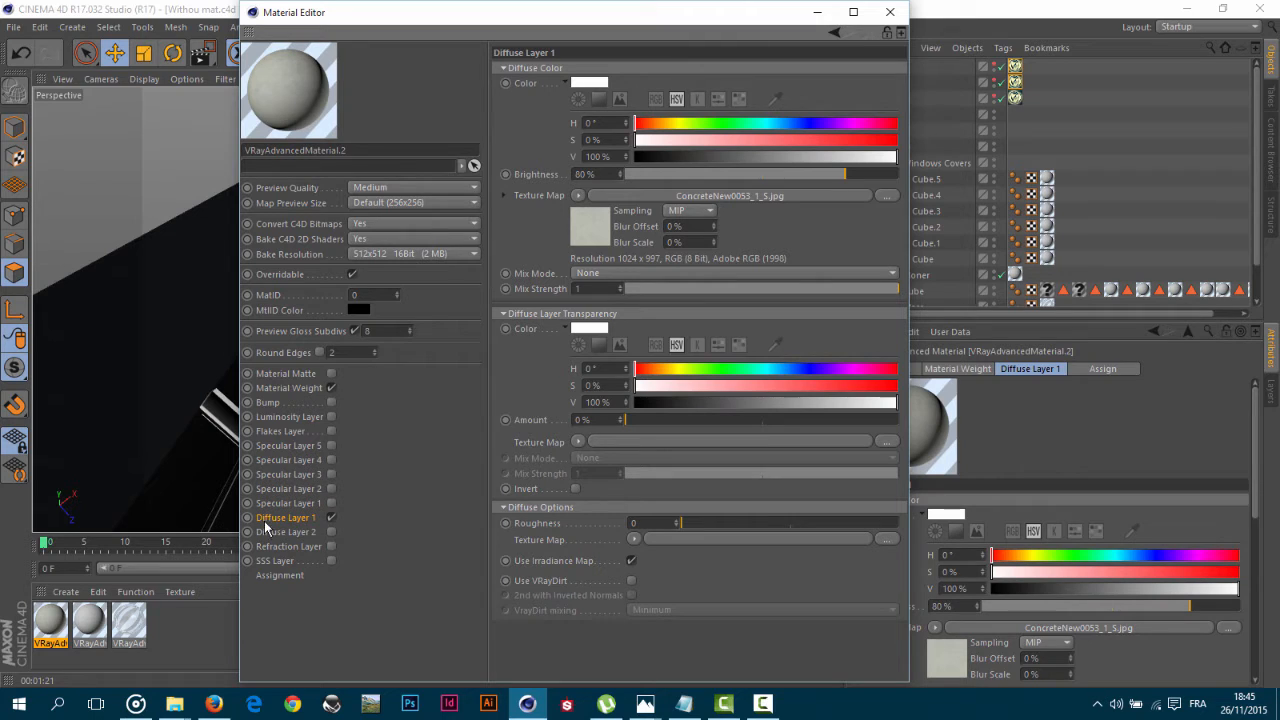
Wrap the concrete image in the diffuse color texture map with a Filter shader.
click(580, 195)
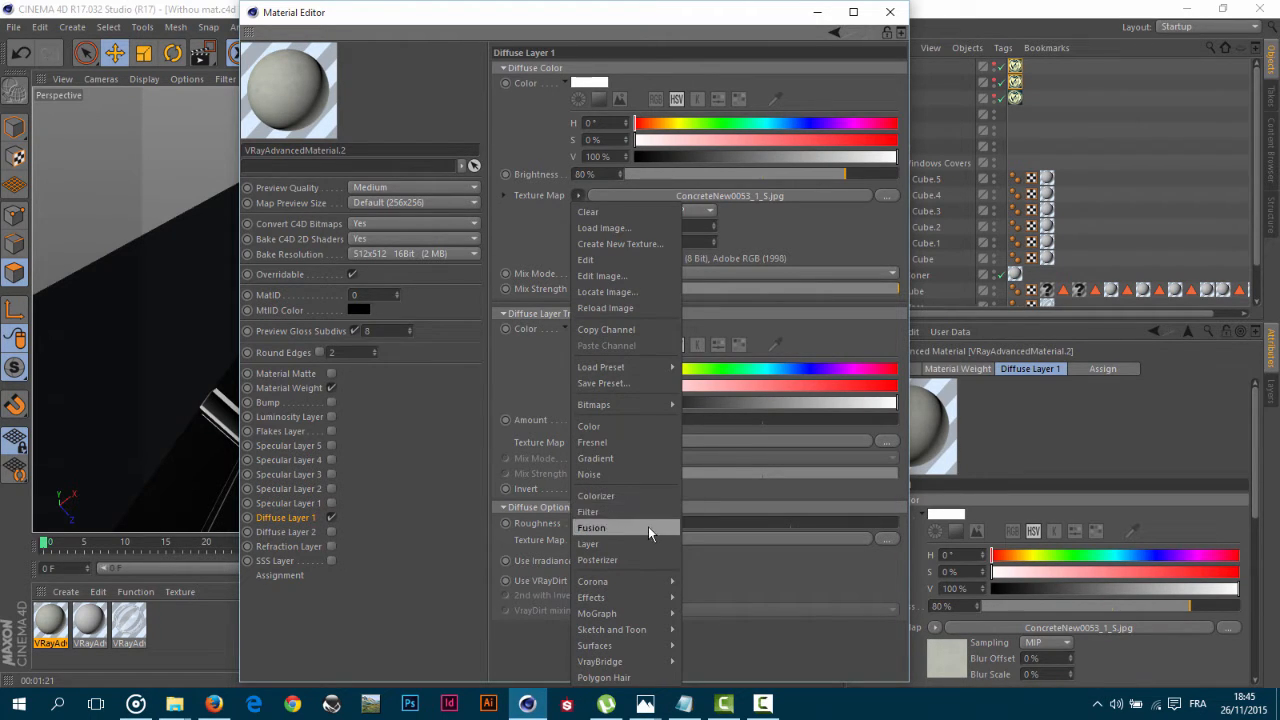
mouse_move(629, 656)
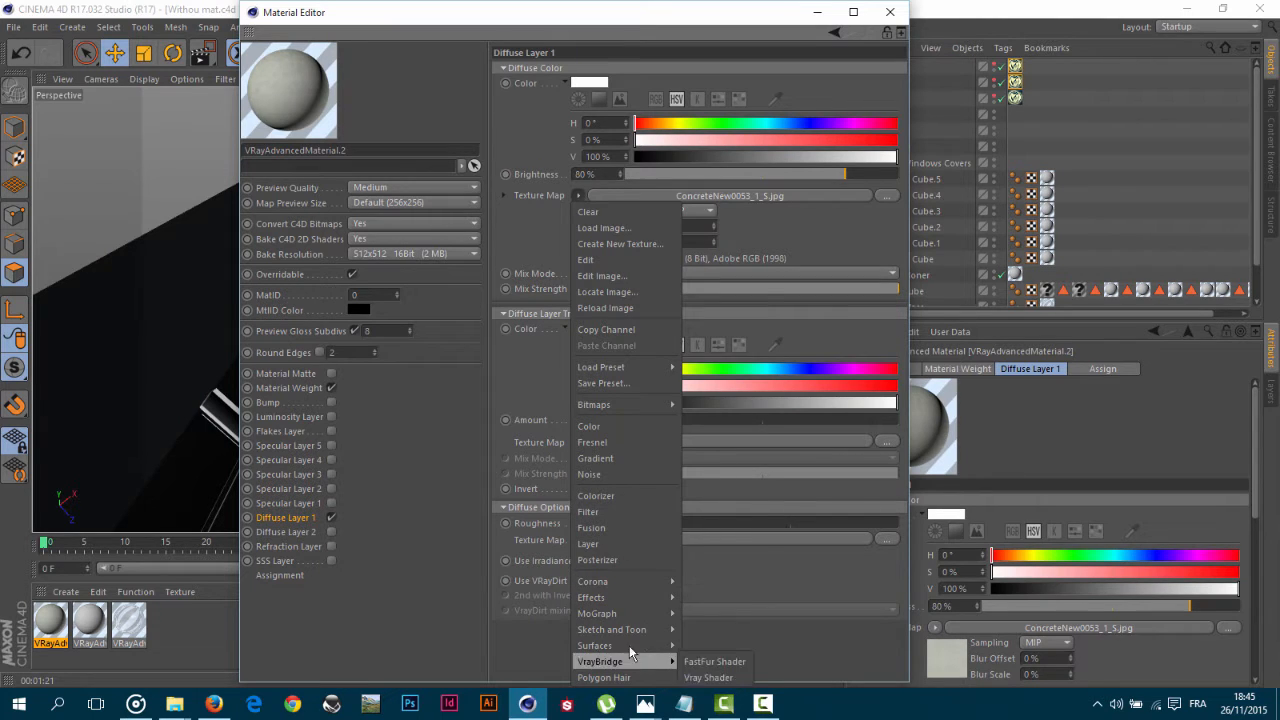
click(601, 512)
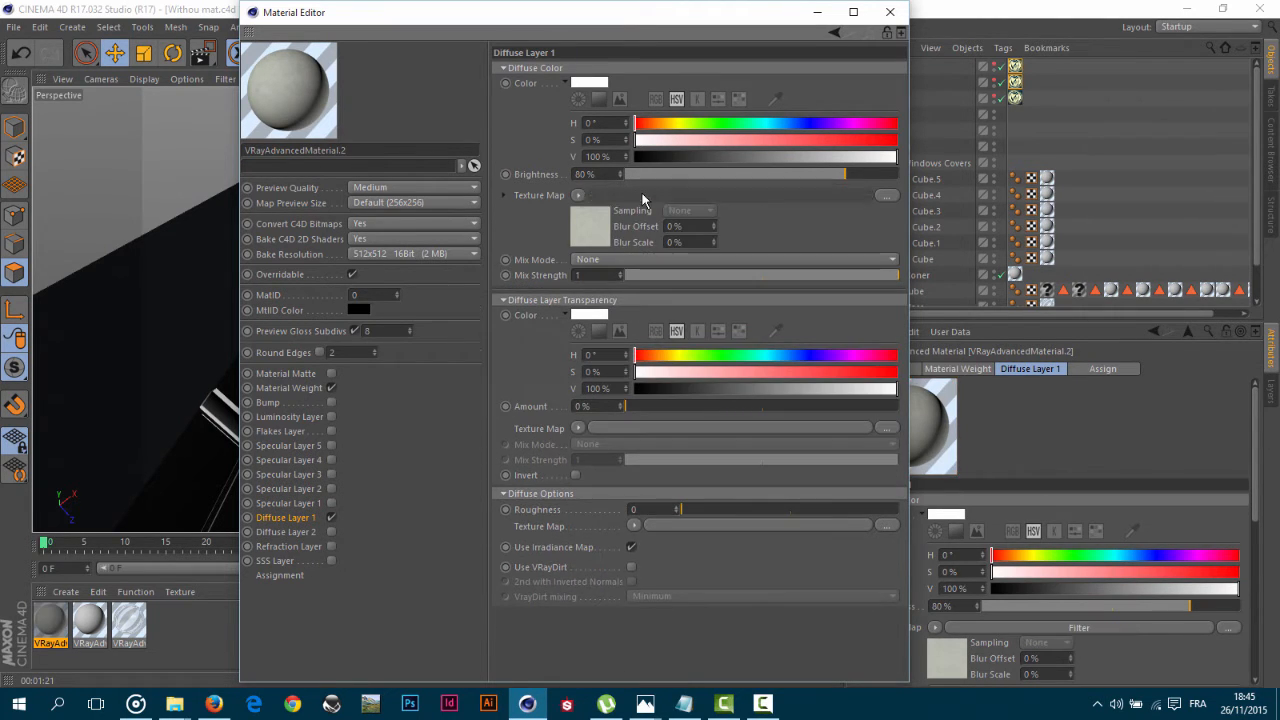
Tint the Filter shader with hue 319°, saturation 14%, gamma 0.81 and contrast 14%, and return to the diffuse layer.
click(642, 198)
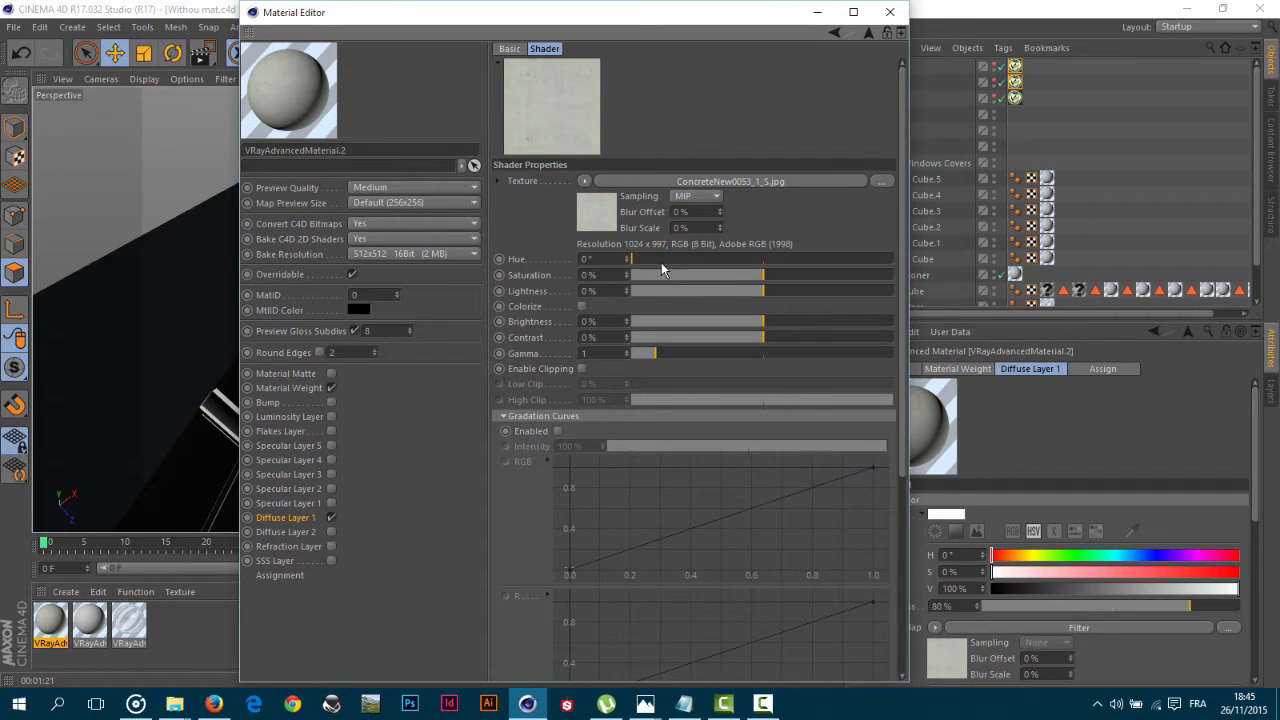
drag(661, 262, 852, 265)
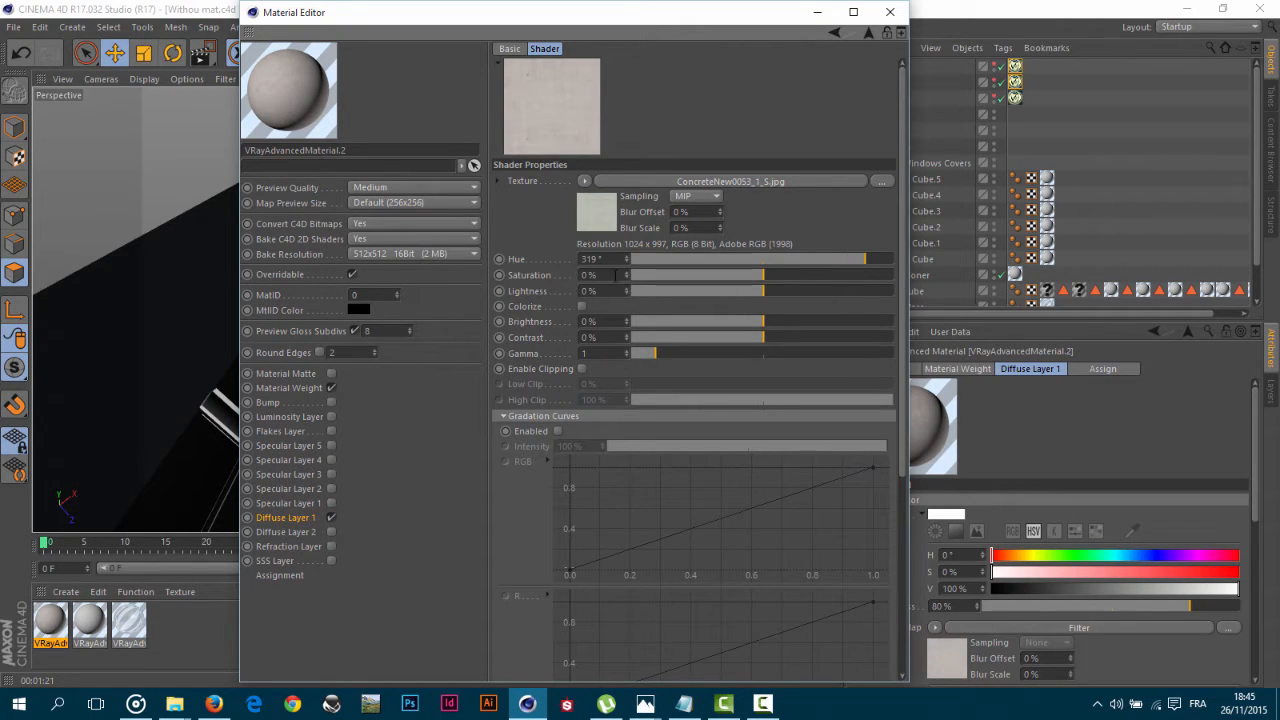
drag(627, 276, 626, 262)
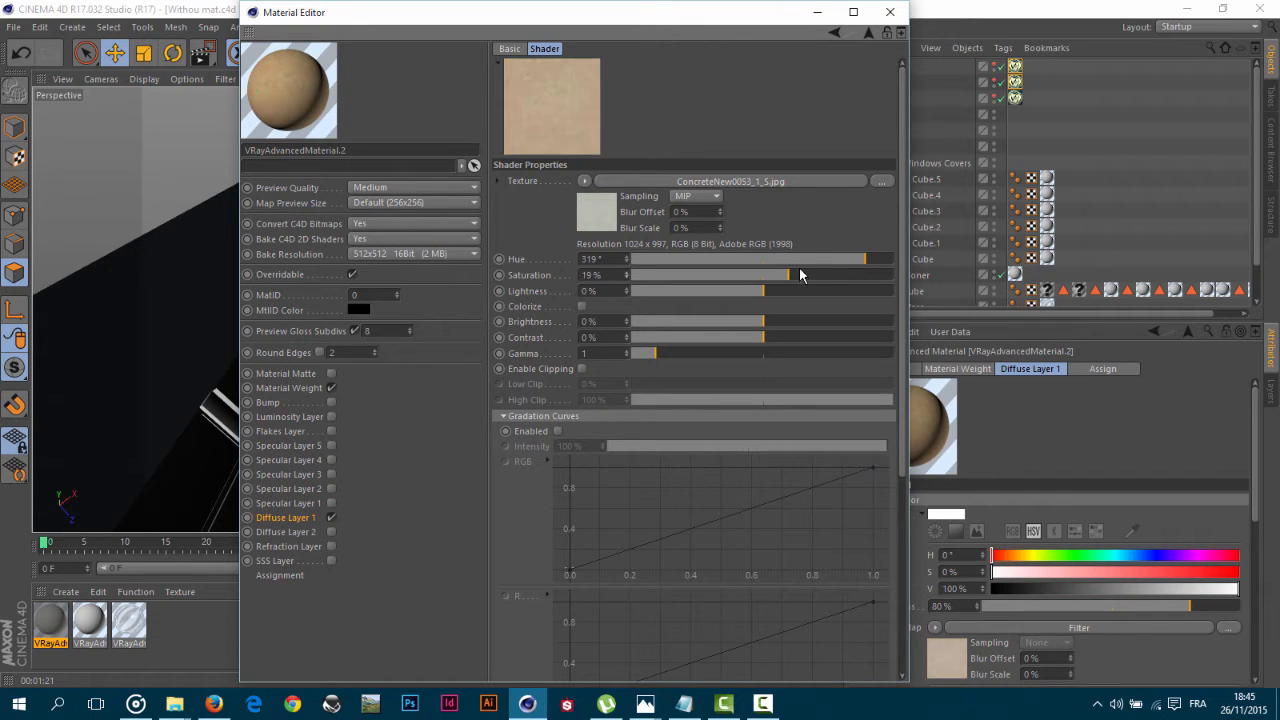
drag(787, 275, 781, 277)
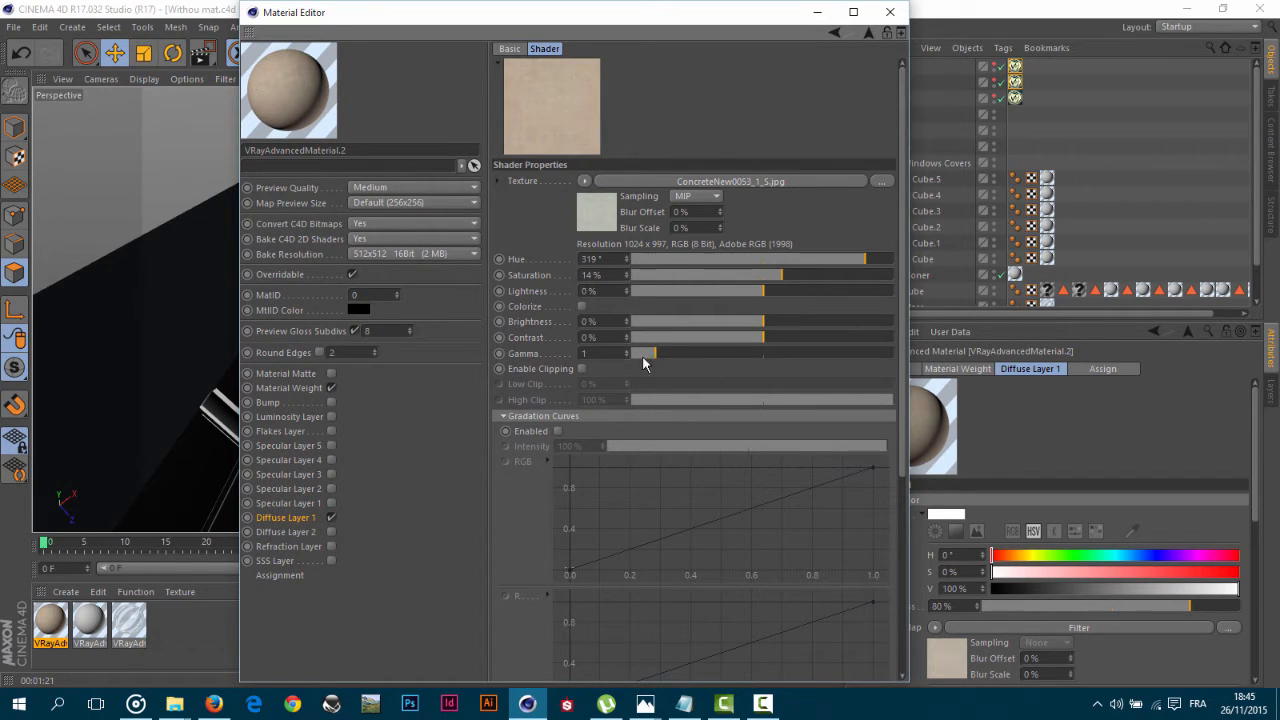
drag(657, 354, 648, 352)
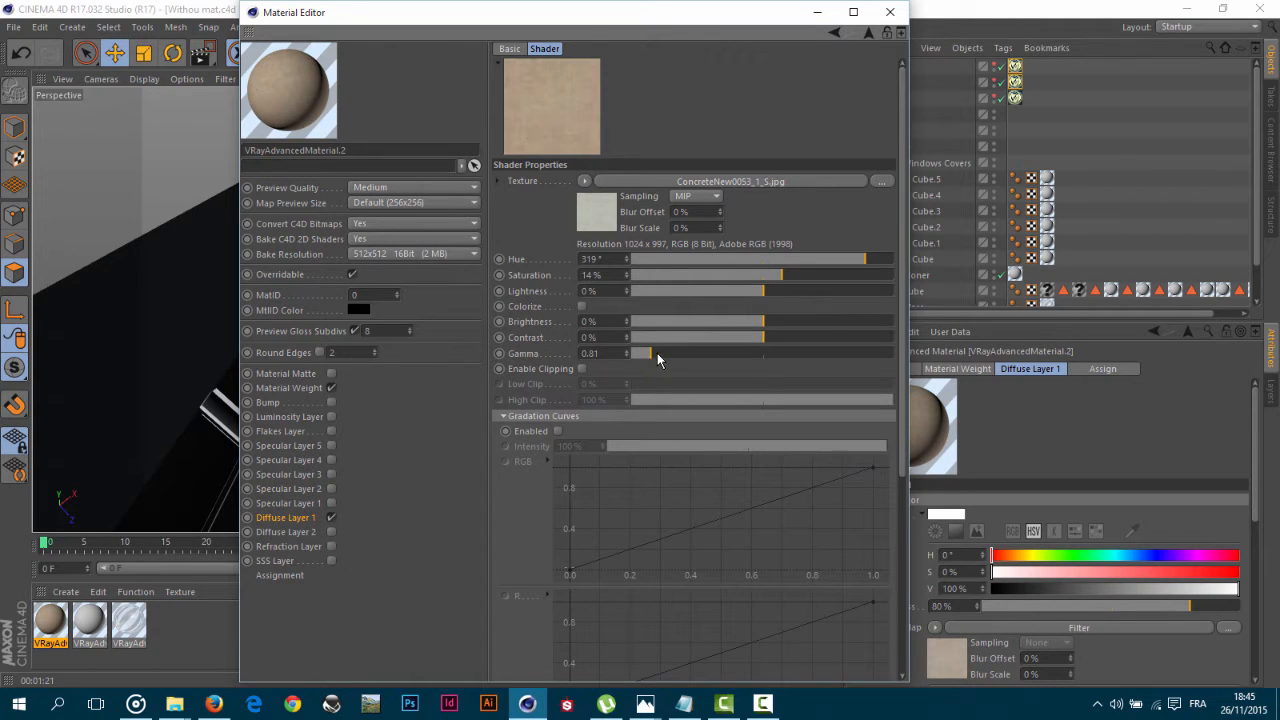
mouse_move(772, 337)
mouse_down()
mouse_move(798, 340)
mouse_move(782, 337)
mouse_up()
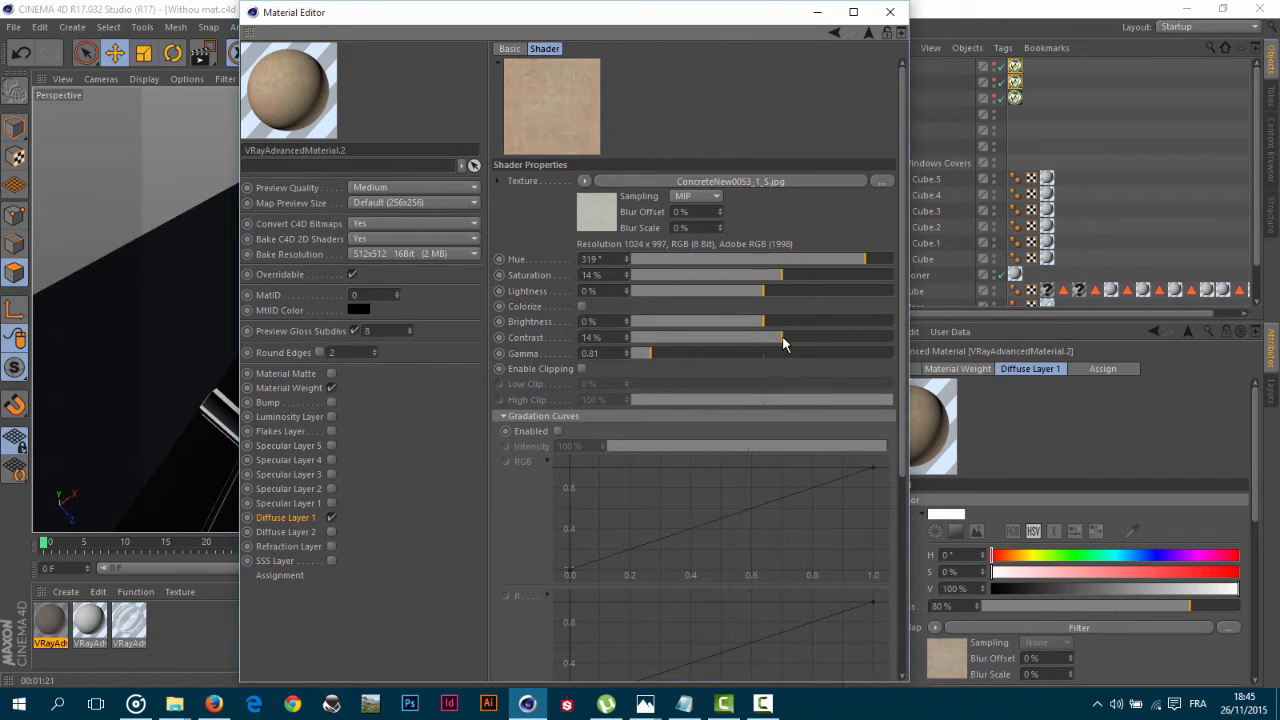
click(867, 33)
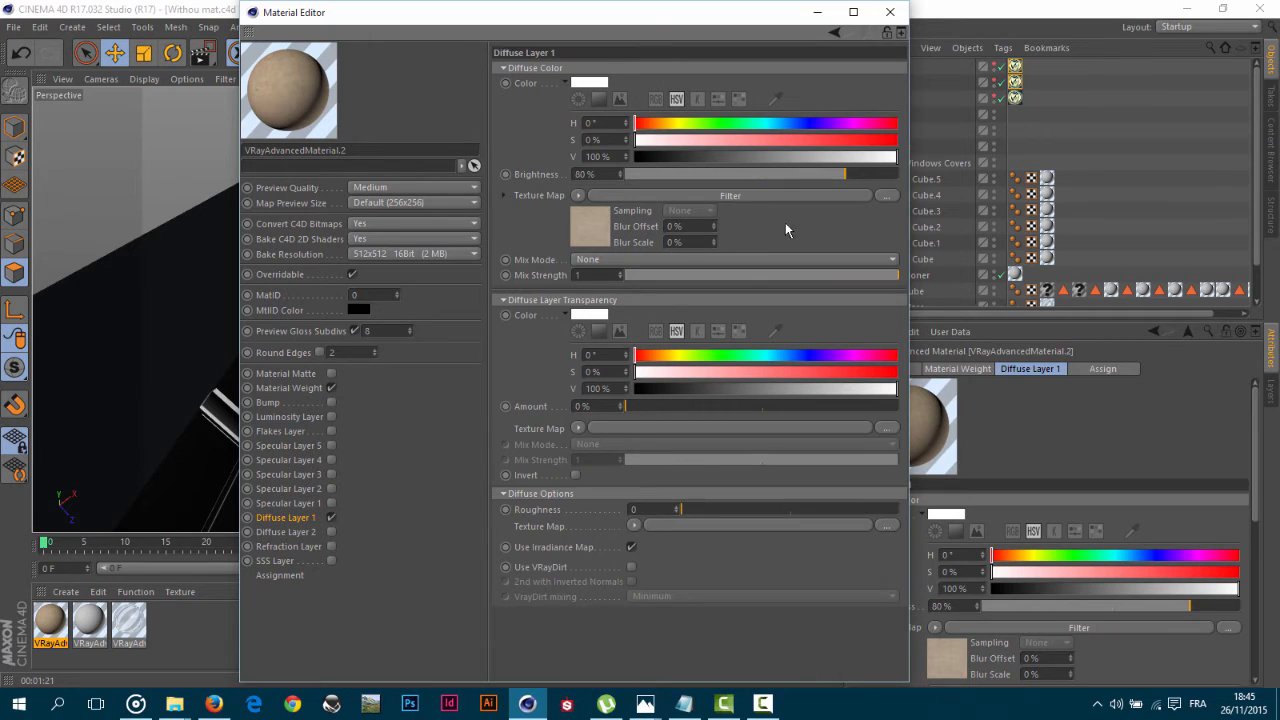
Enable Specular Layer 1 and Bump on the concrete material.
click(293, 505)
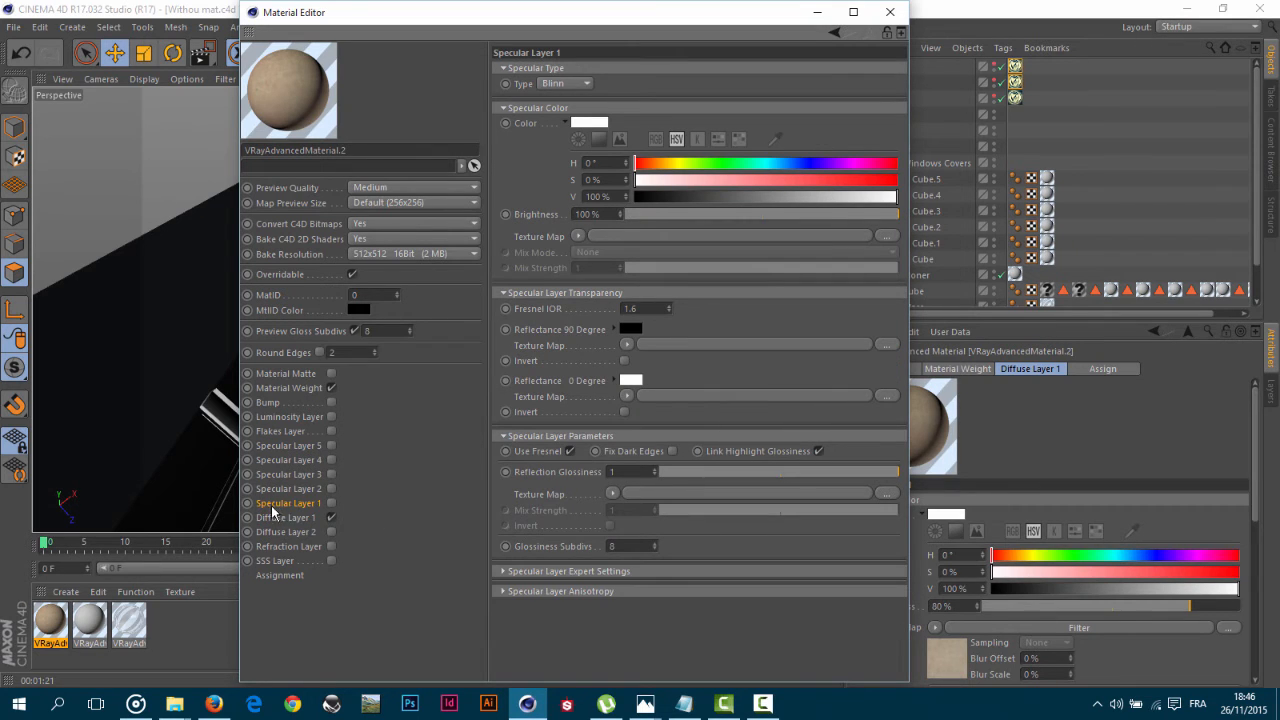
click(331, 503)
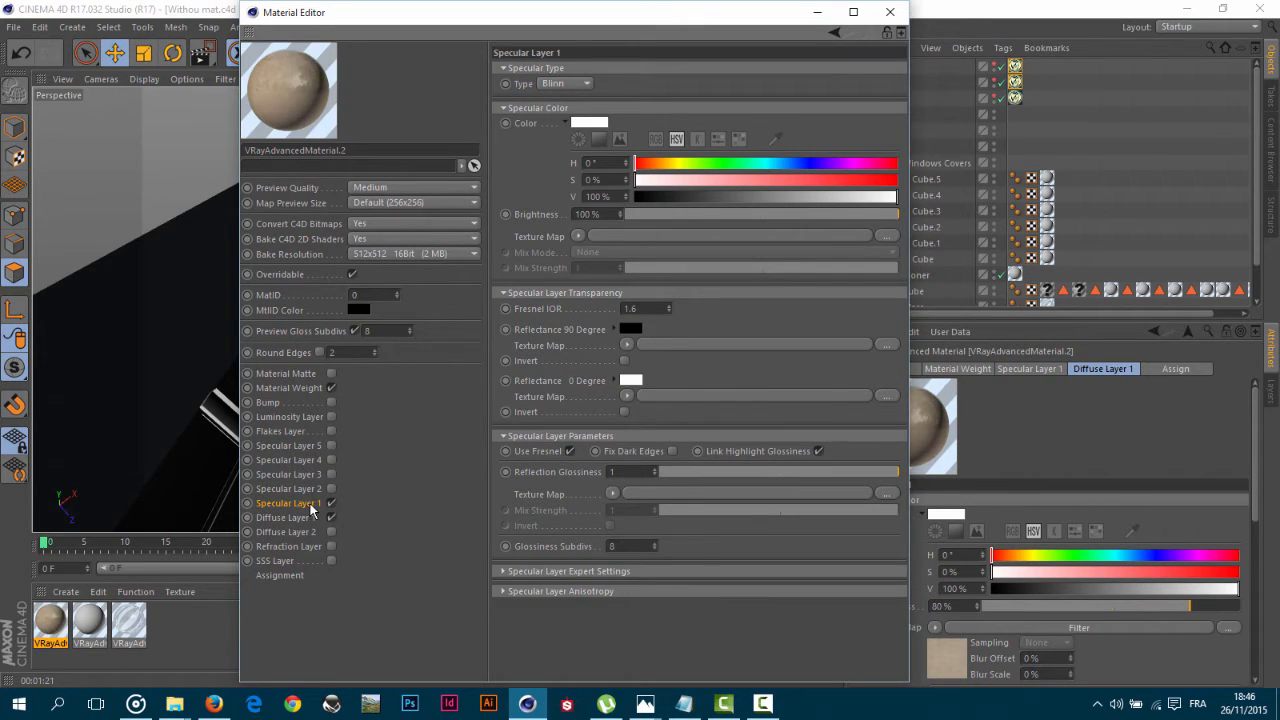
click(291, 403)
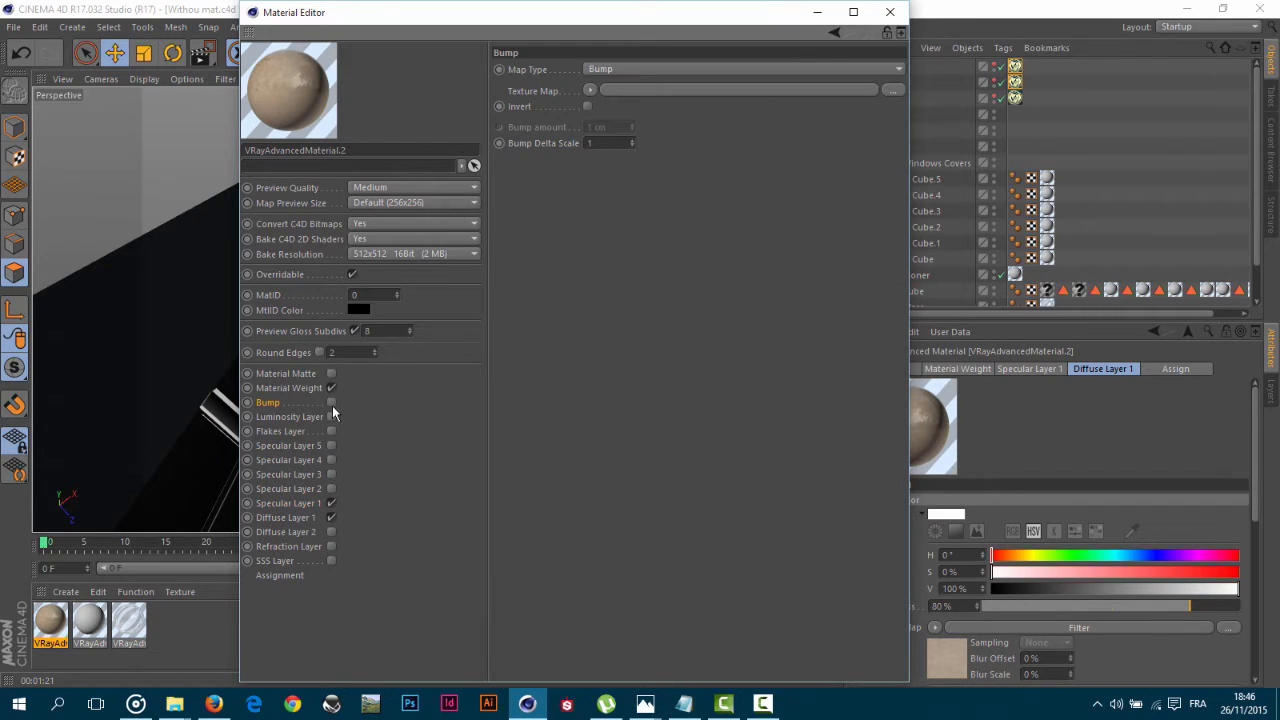
click(331, 402)
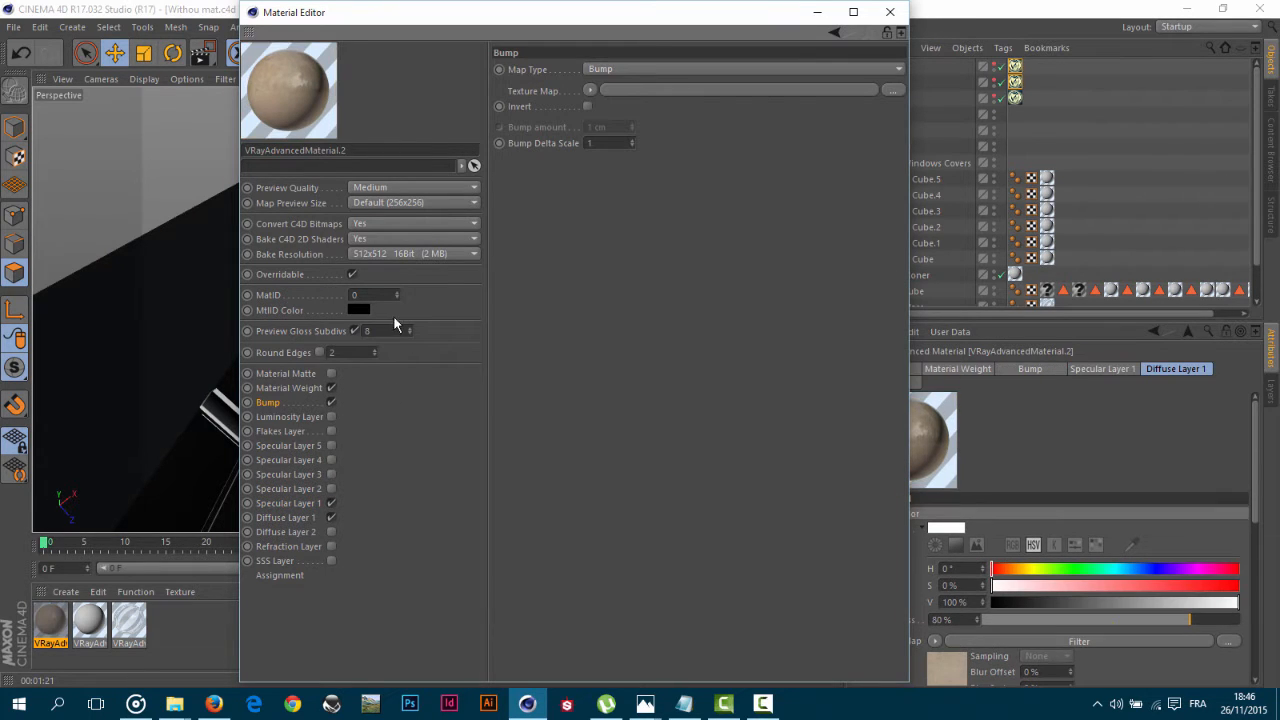
Copy the Filter texture map from Diffuse Layer 1 into the Bump texture map.
click(285, 519)
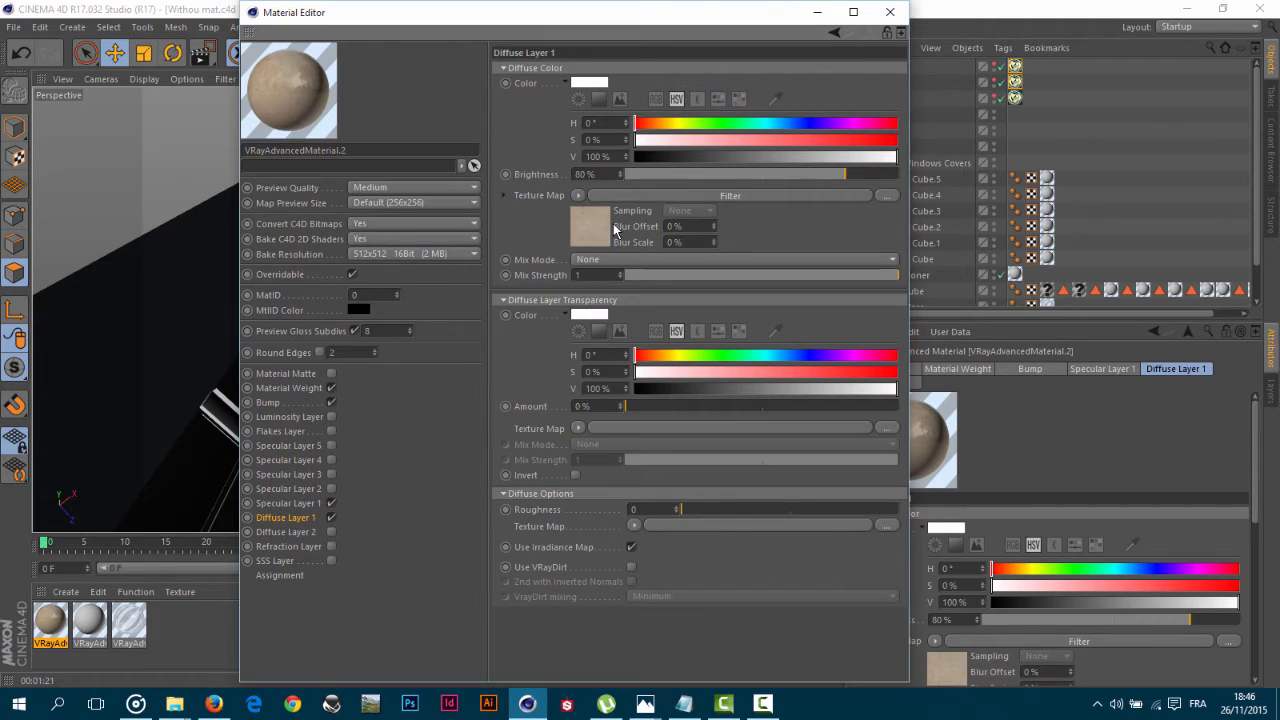
right_click(549, 194)
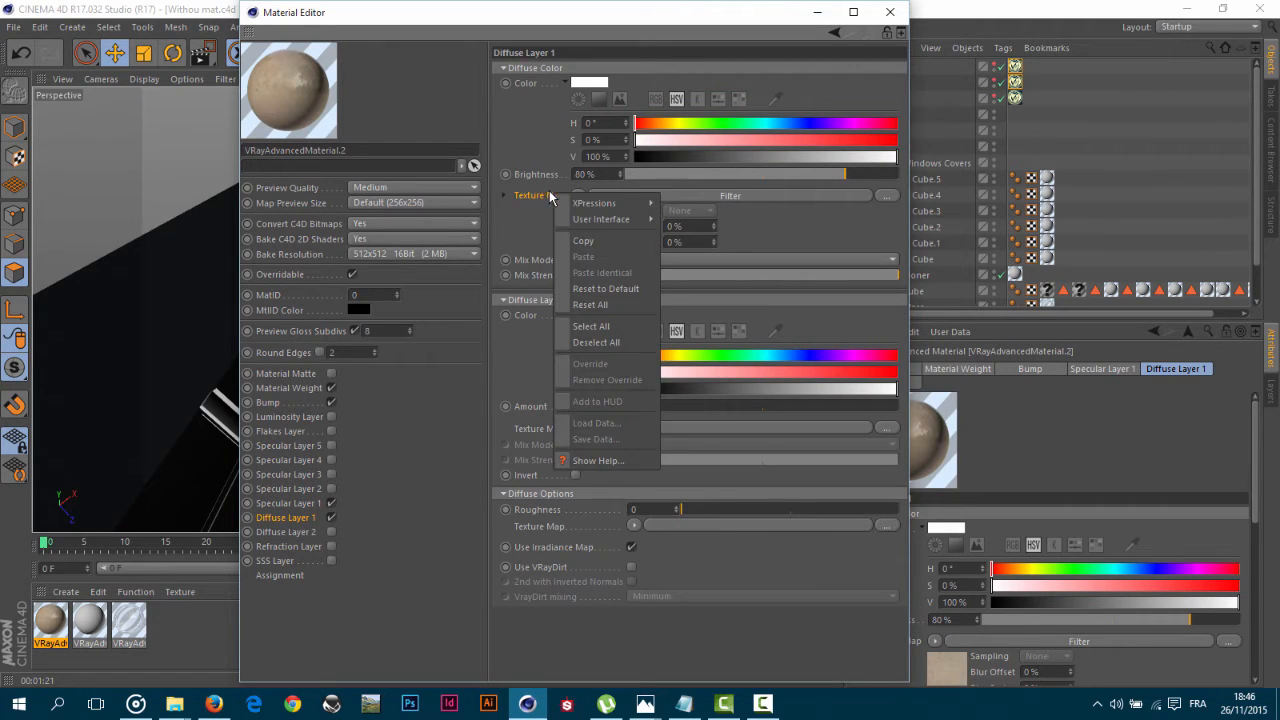
click(589, 241)
click(277, 402)
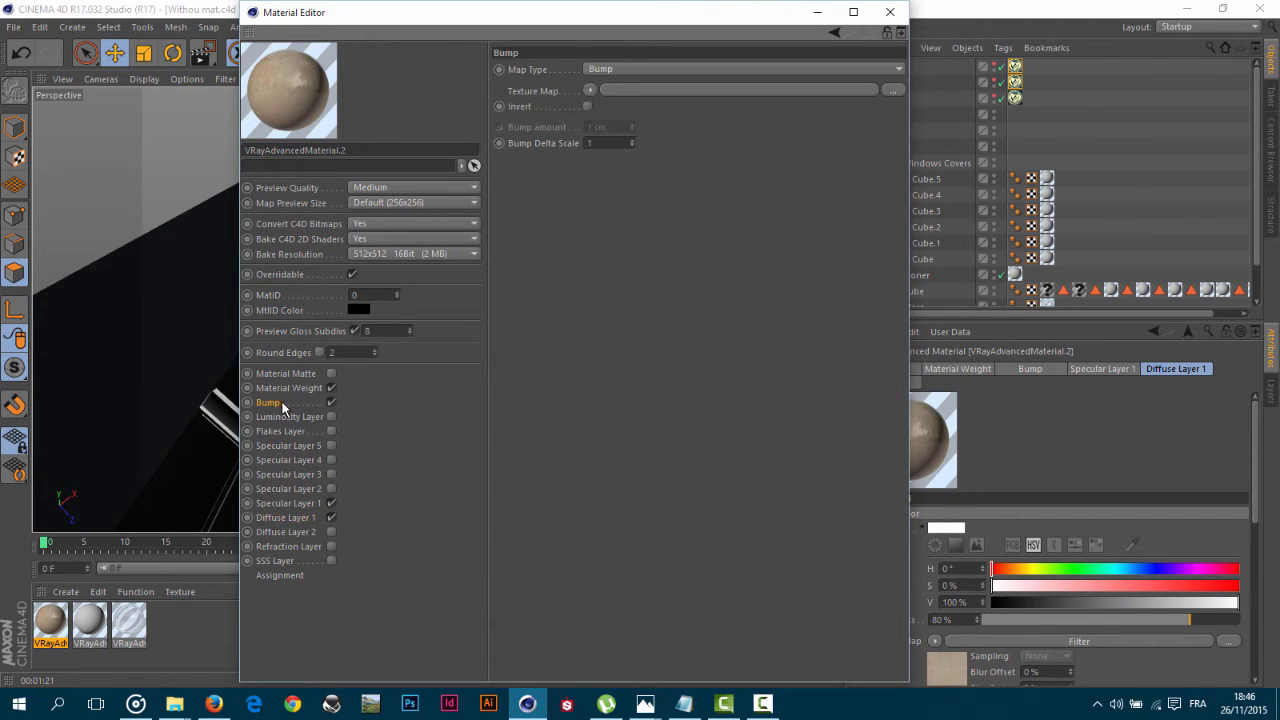
right_click(536, 92)
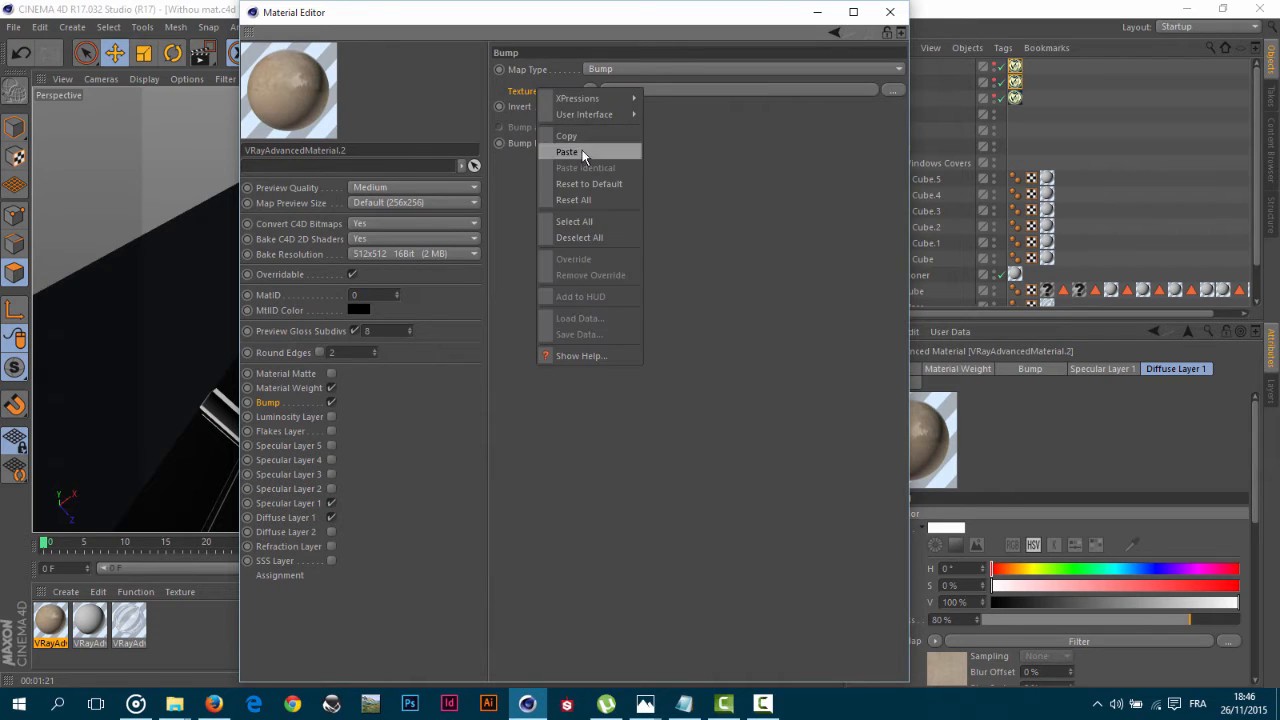
click(590, 151)
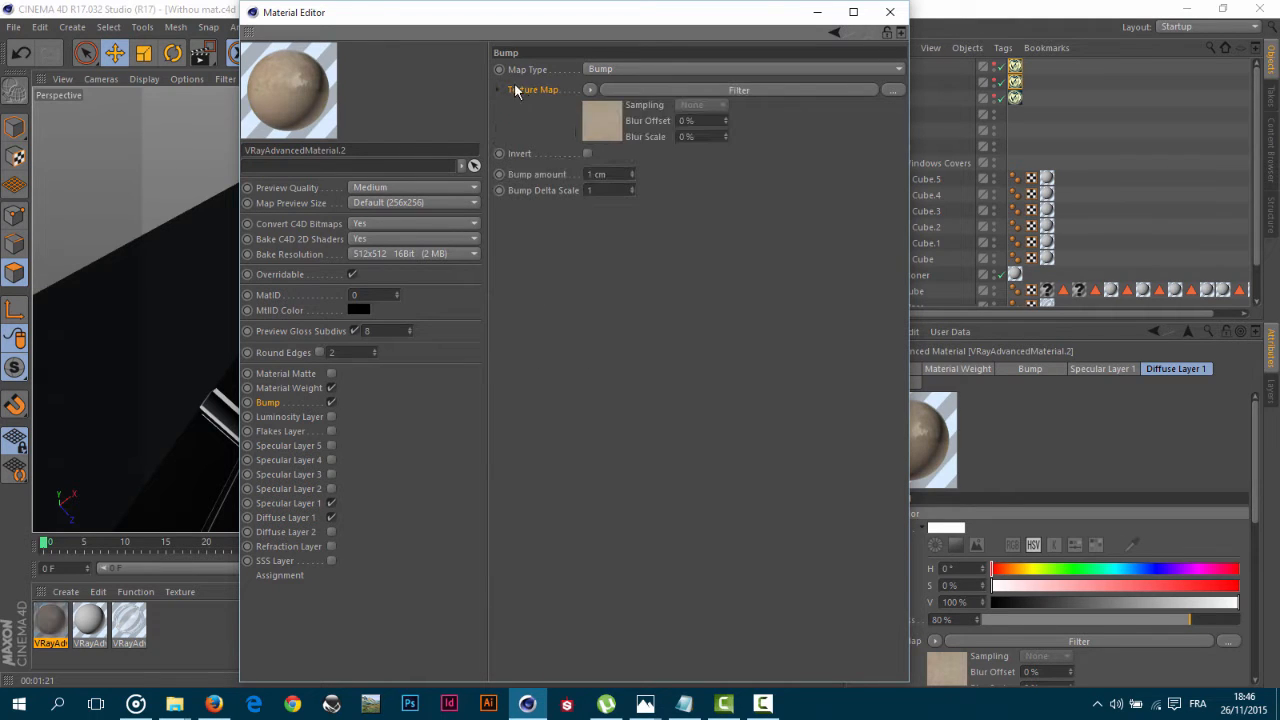
Wrap the Bump texture in a Layer shader and add a Brick surface shader above the Filter layer.
click(592, 89)
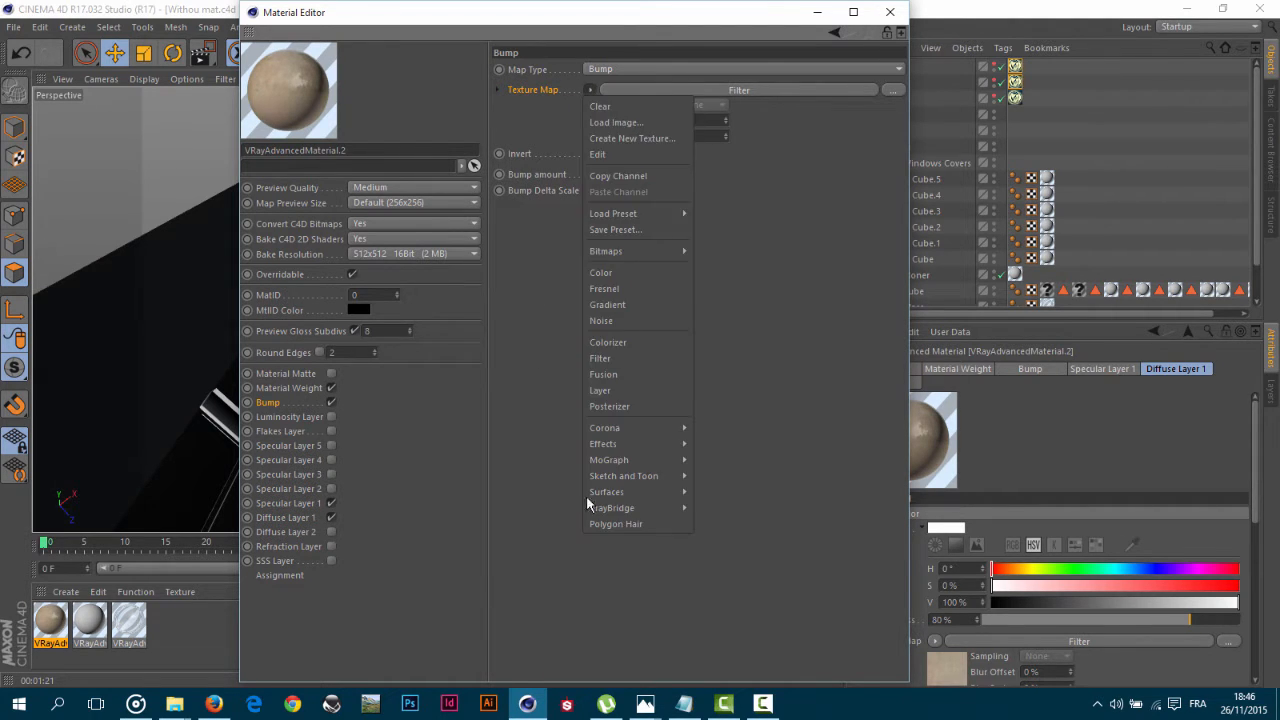
click(623, 392)
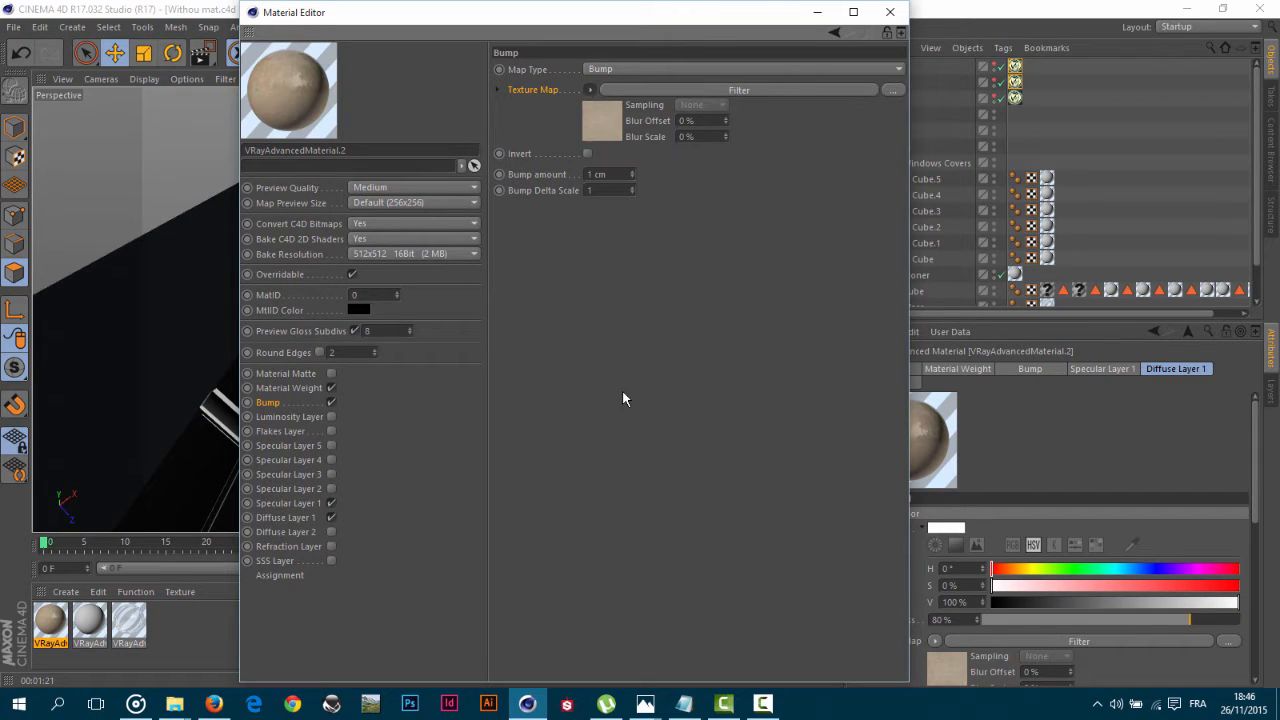
click(655, 91)
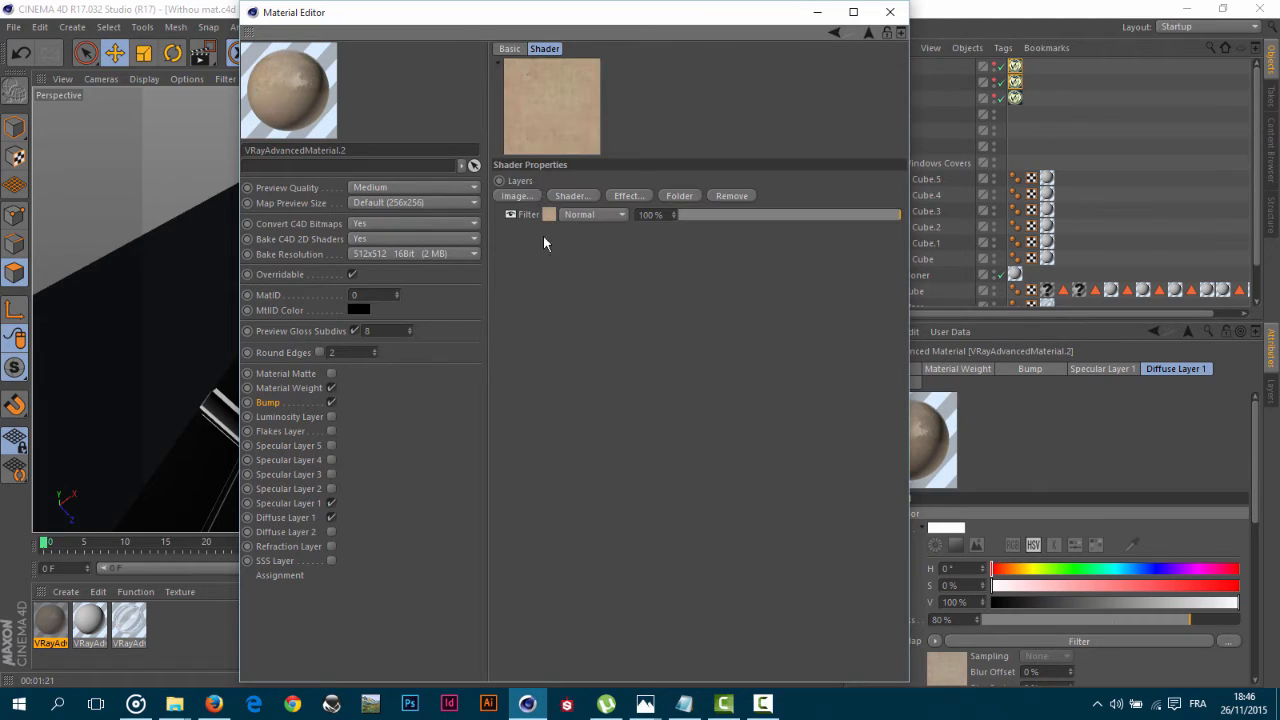
click(578, 196)
mouse_move(660, 478)
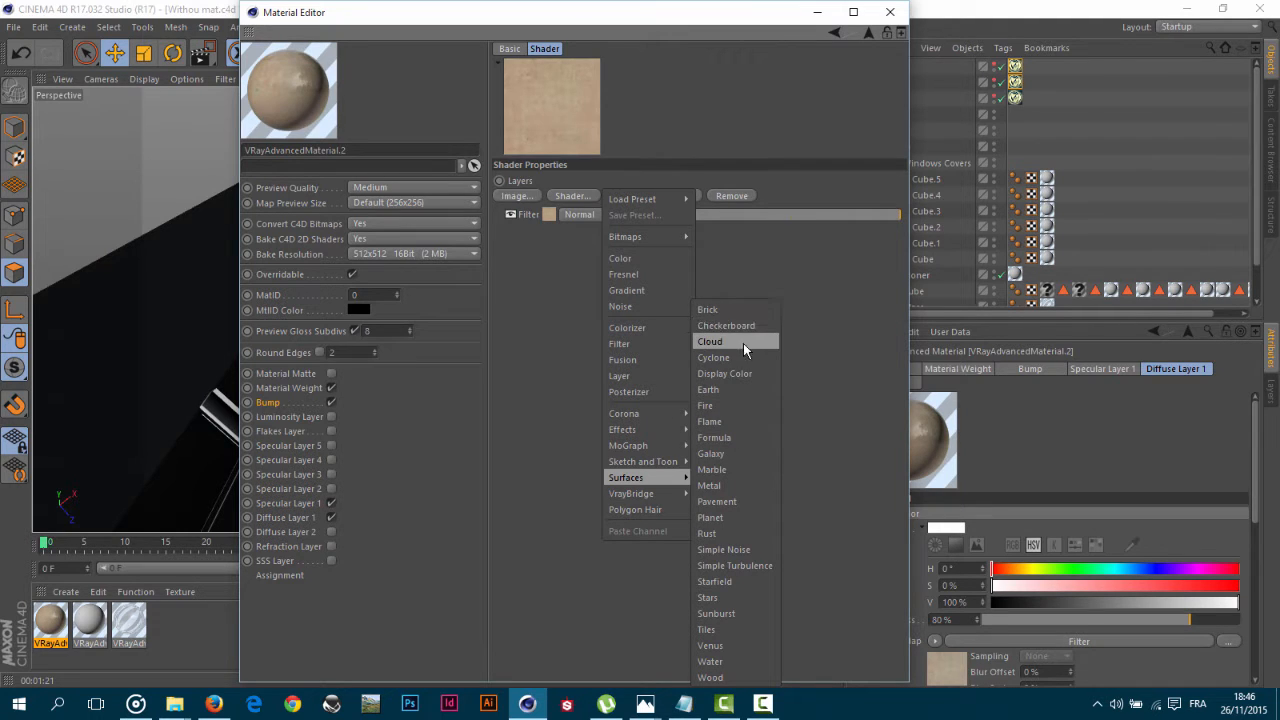
click(716, 309)
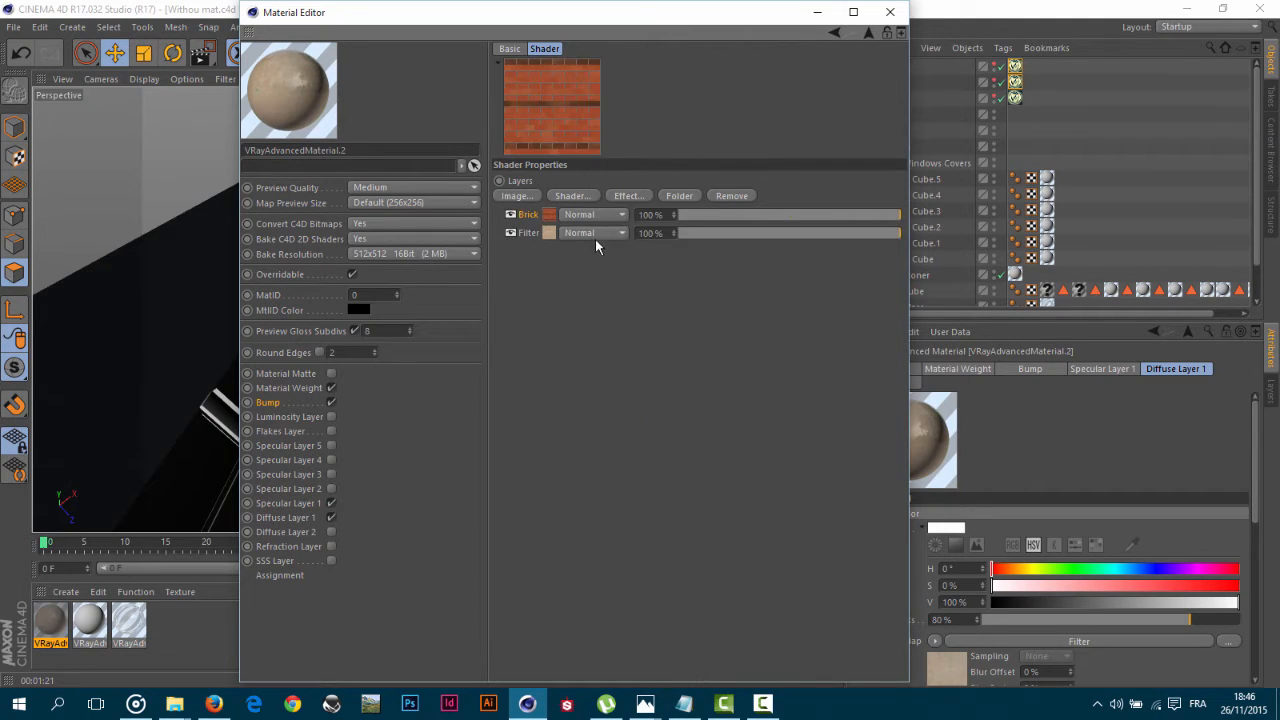
Open the Brick shader's settings and show its preview in a separate, enlarged window beside the material settings.
click(551, 212)
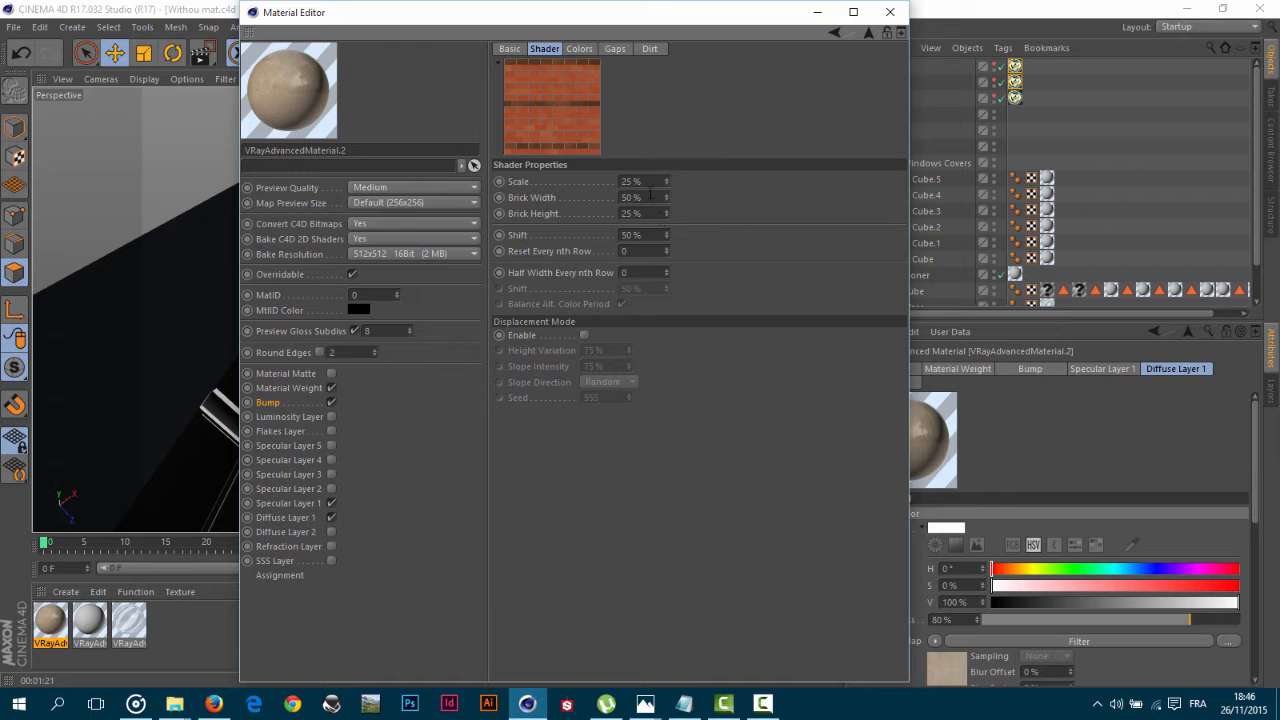
right_click(533, 96)
click(556, 101)
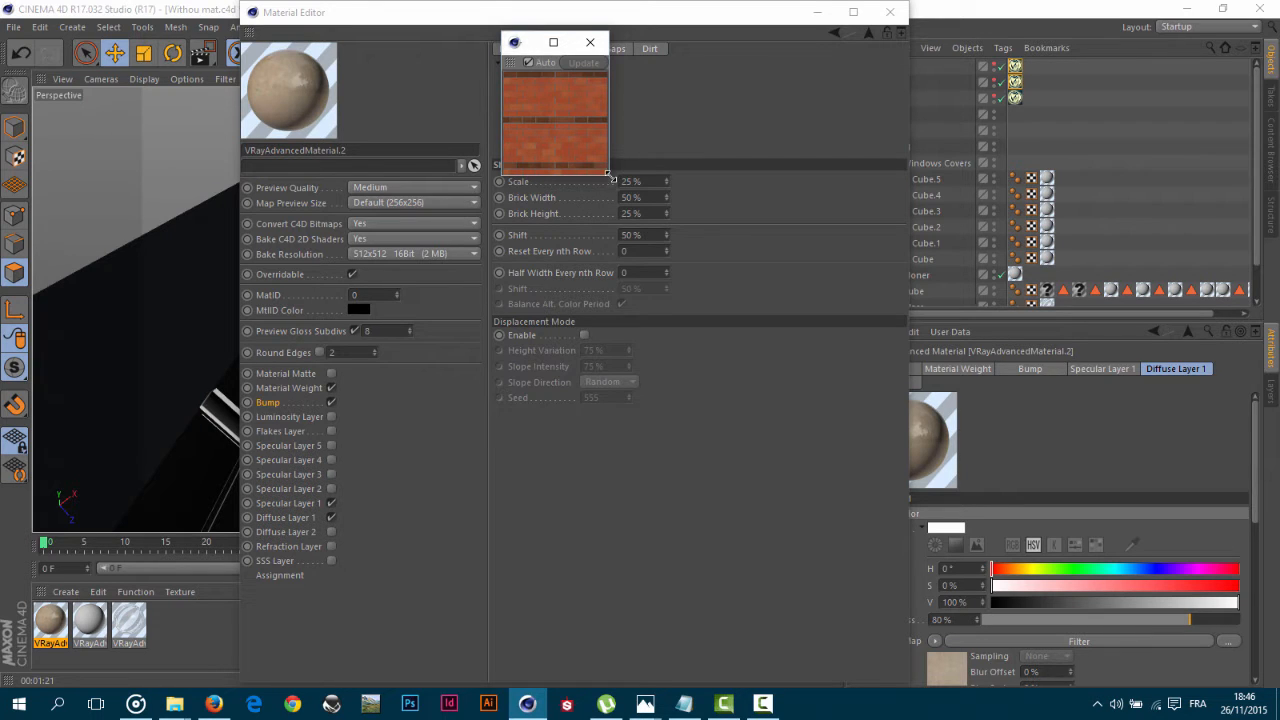
drag(607, 173, 814, 360)
drag(658, 55, 219, 106)
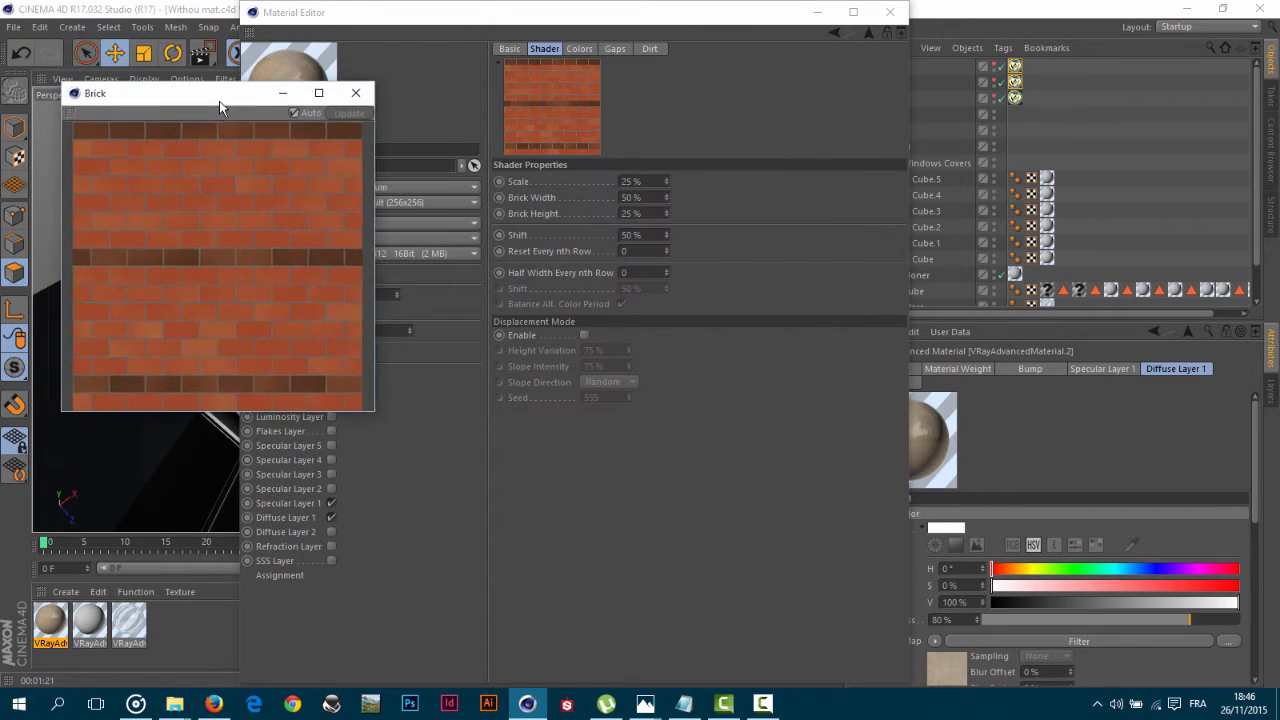
Try a scale of 600% for the Brick shader.
click(654, 180)
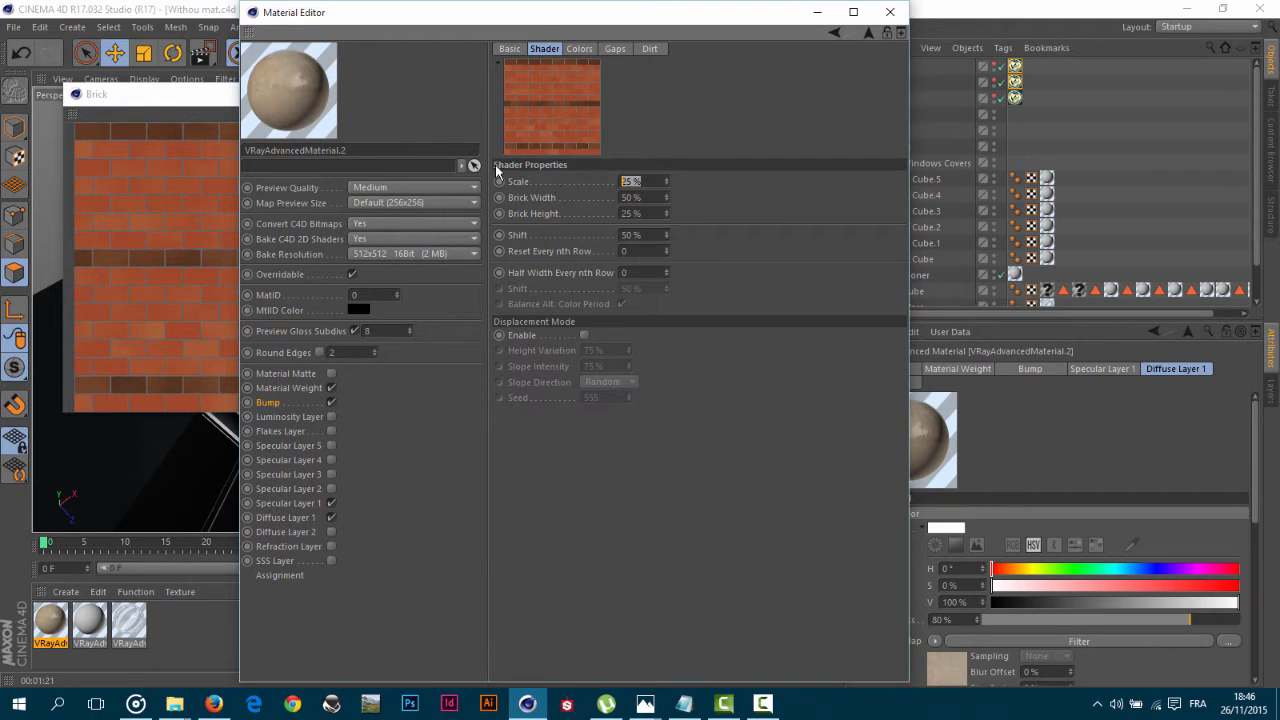
click(144, 95)
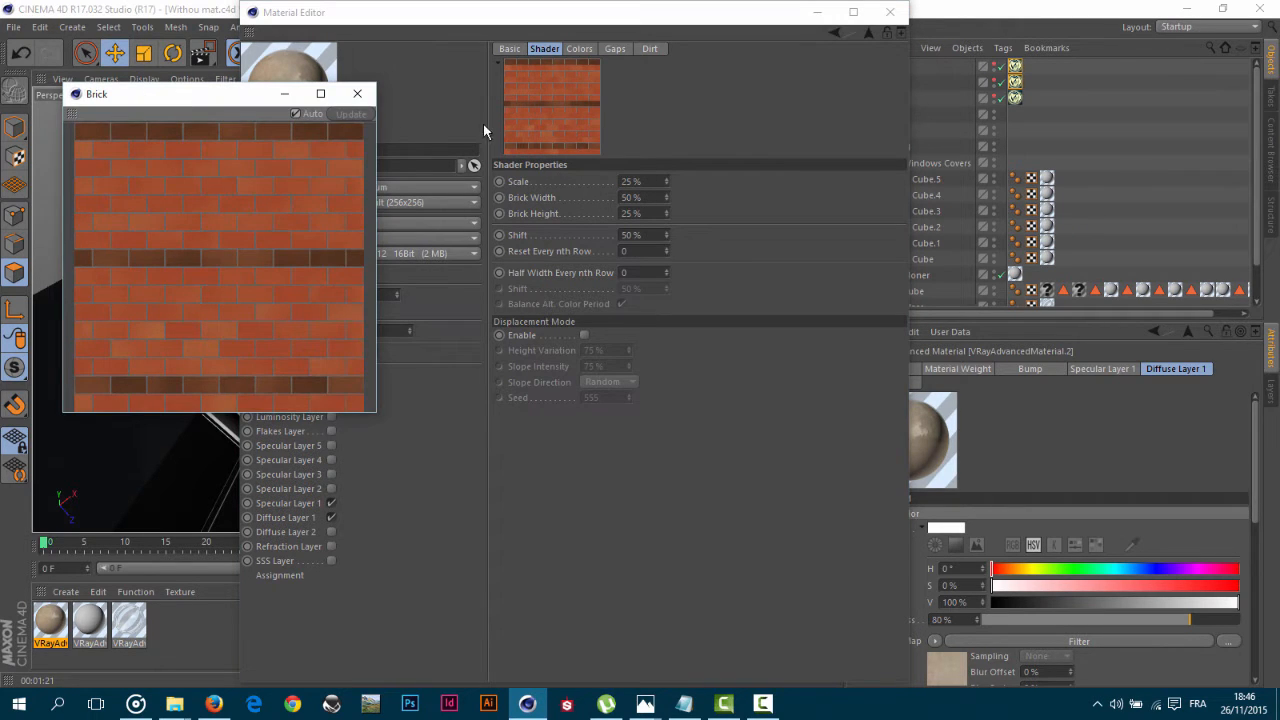
click(643, 182)
text(5)
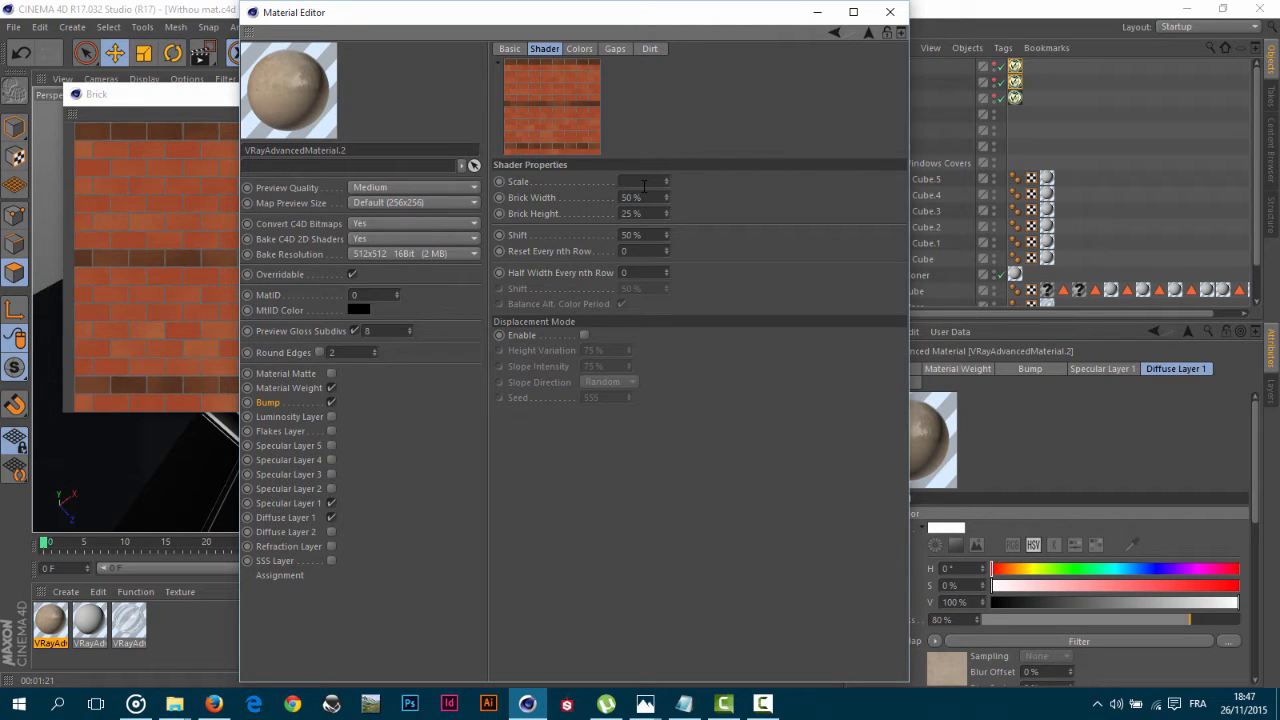
key(Return)
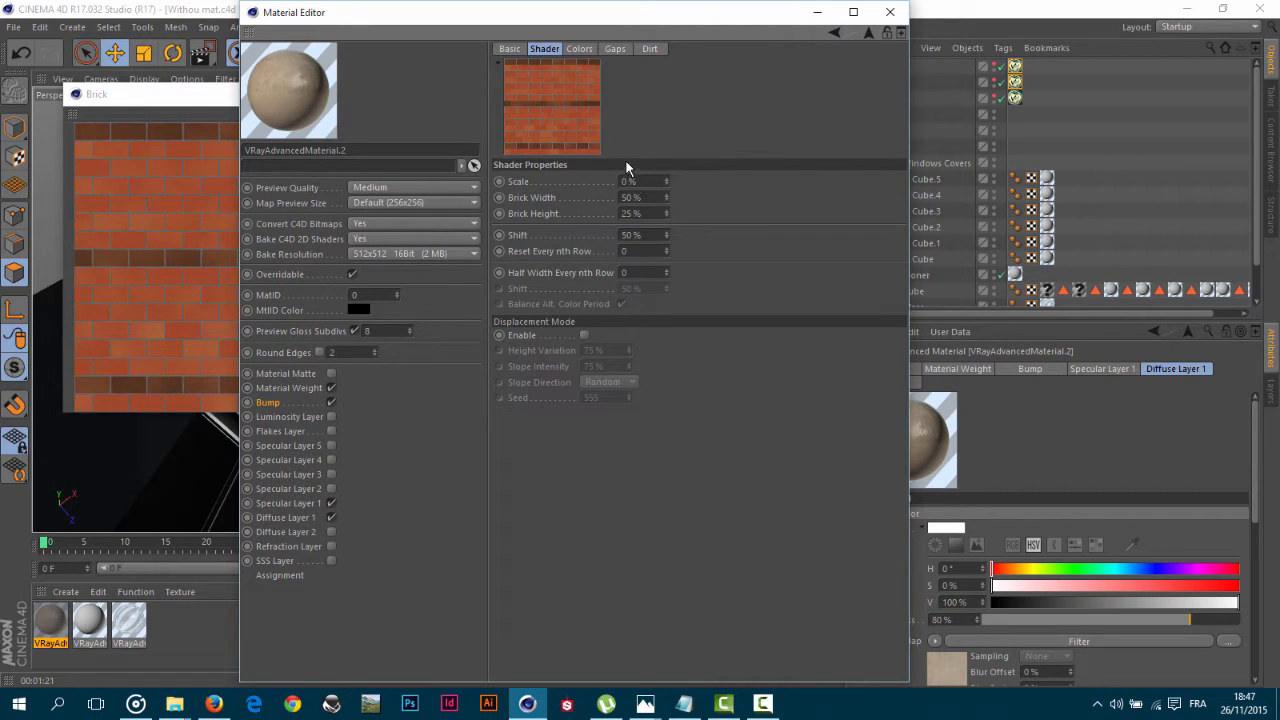
drag(649, 182, 563, 188)
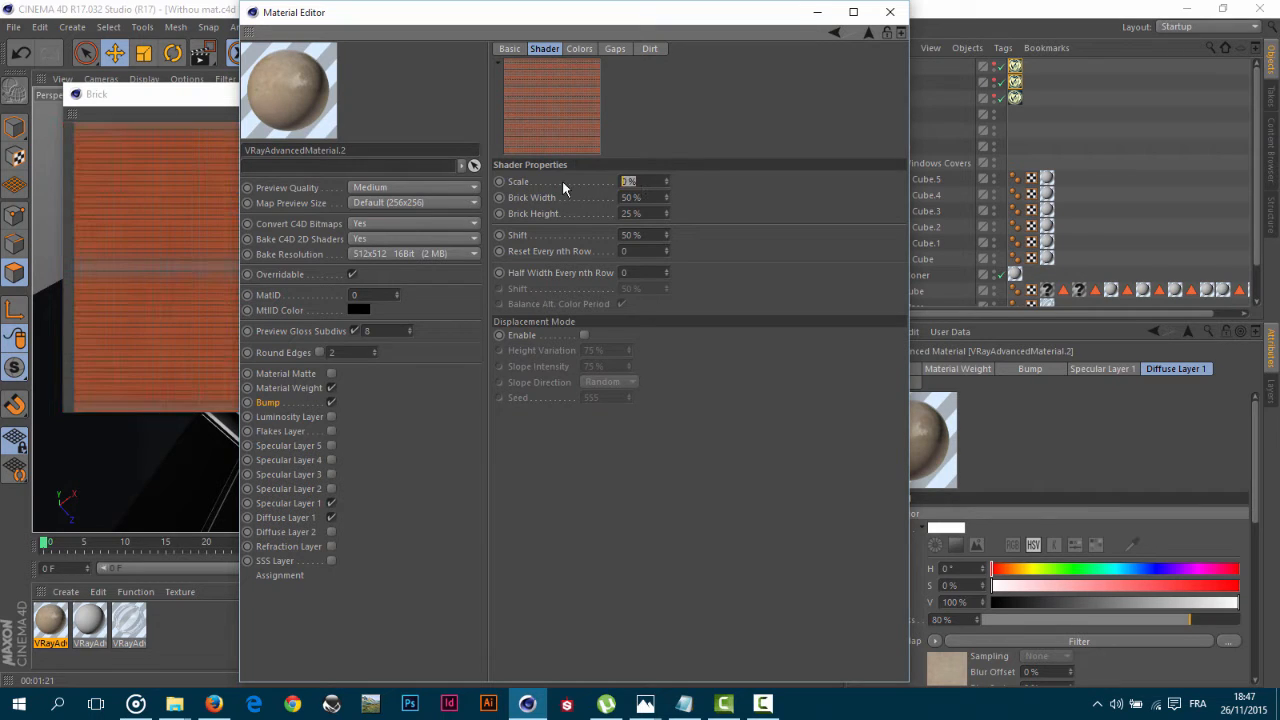
text(600)
key(Return)
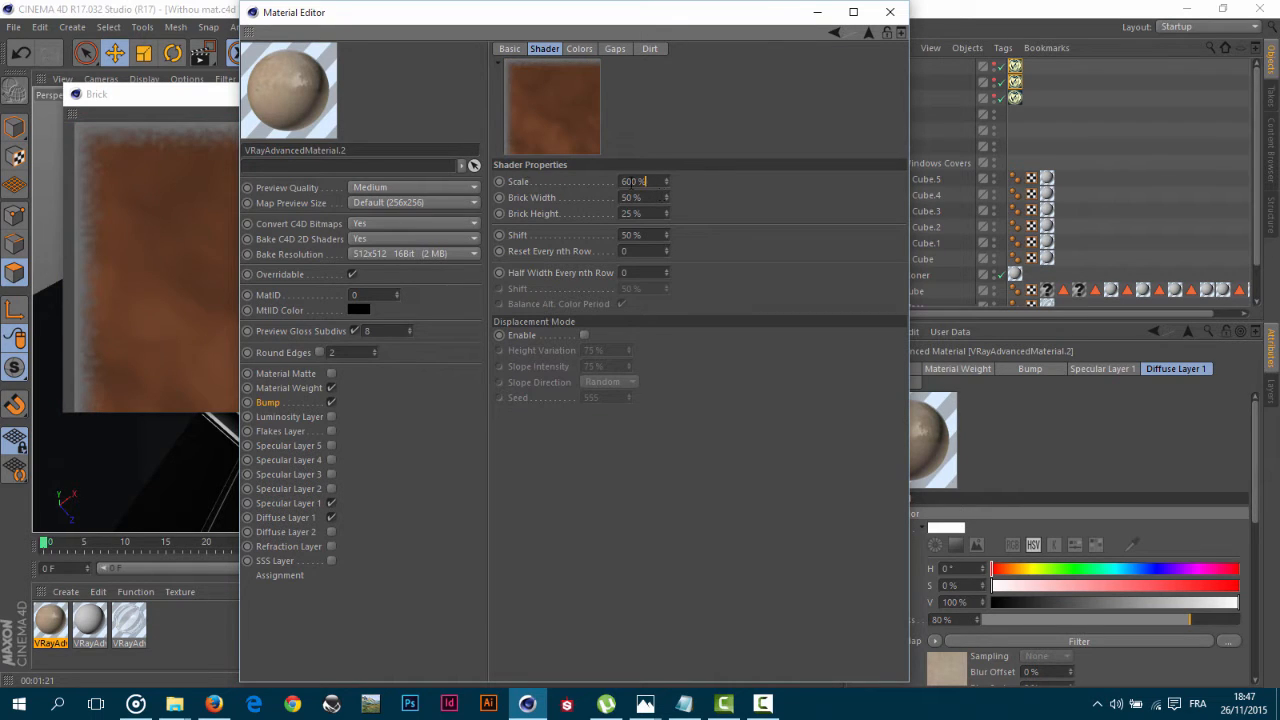
Set the Brick shader's scale to 300%.
drag(648, 182, 516, 169)
text(300)
key(Return)
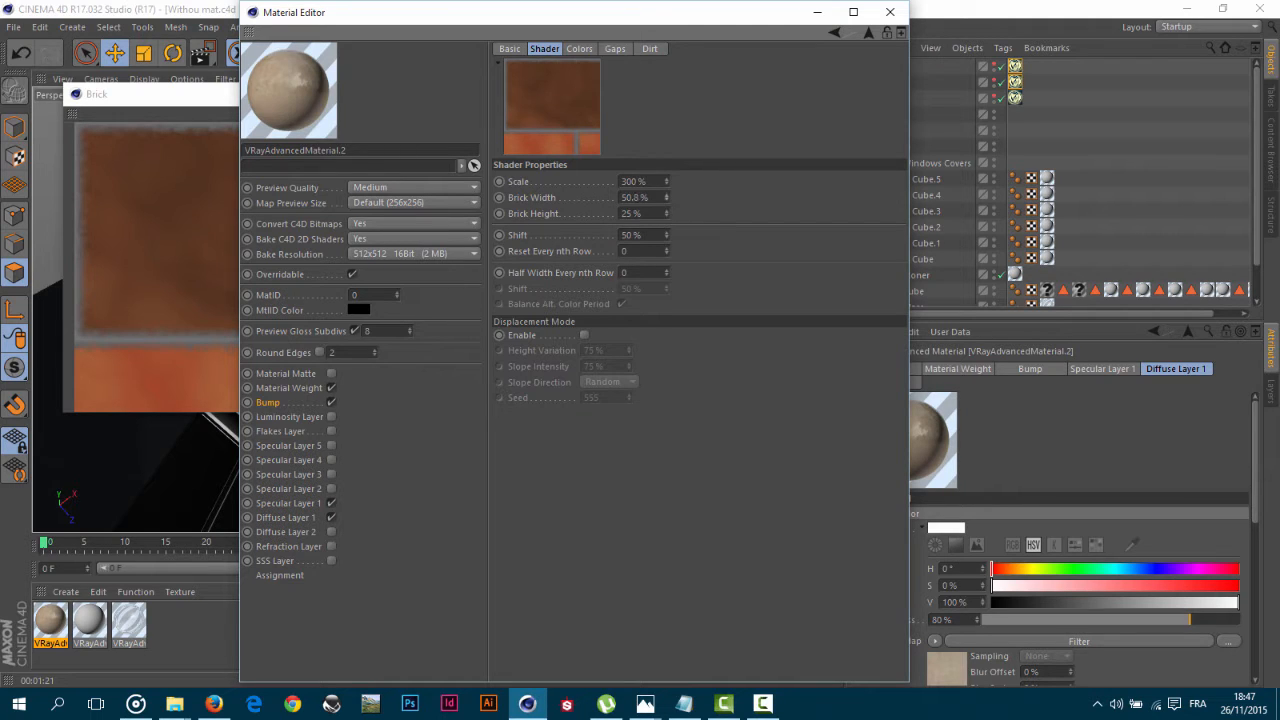
Try a brick width of 70%, and set it back to 50%.
drag(666, 198, 568, 199)
text(70)
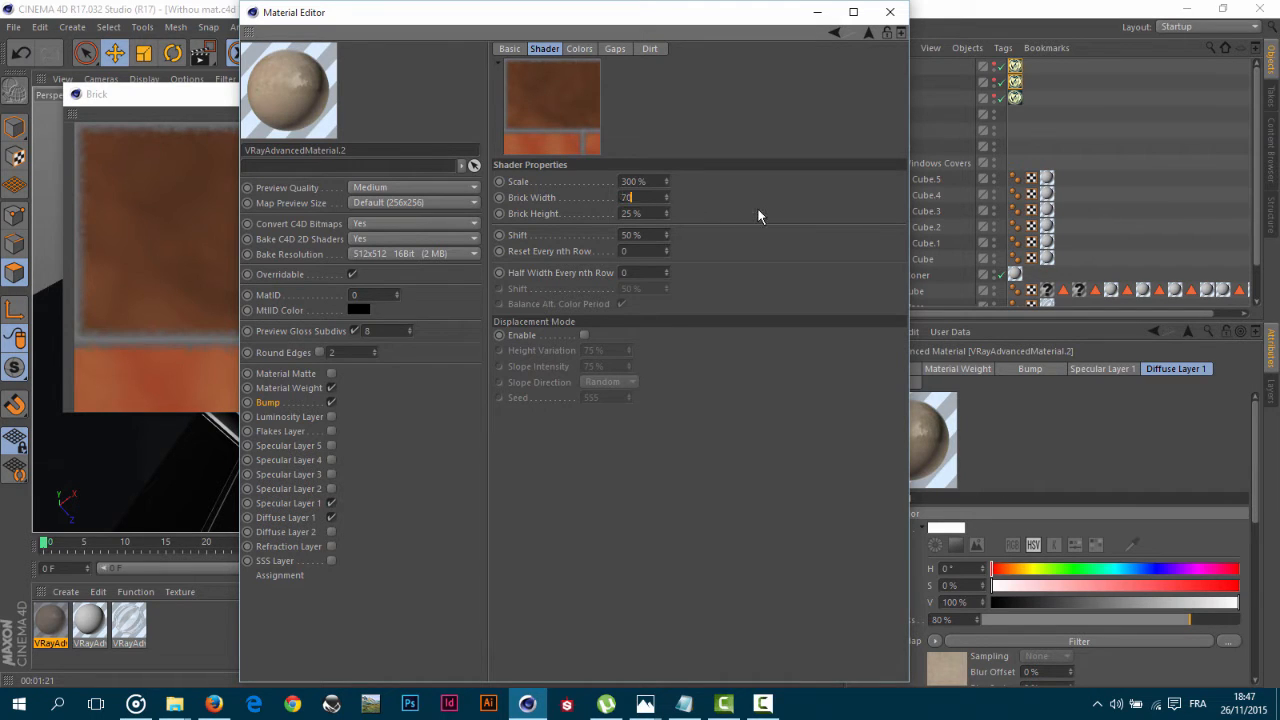
key(Return)
drag(646, 198, 570, 191)
text(50)
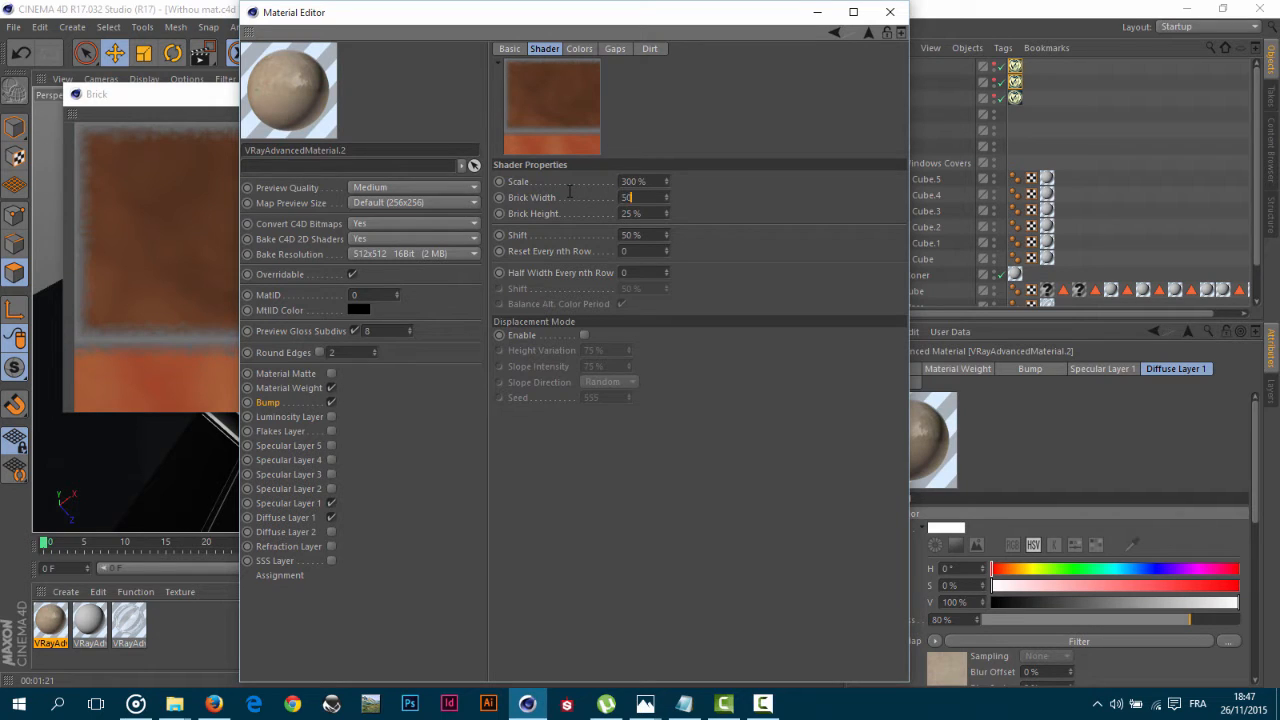
key(Return)
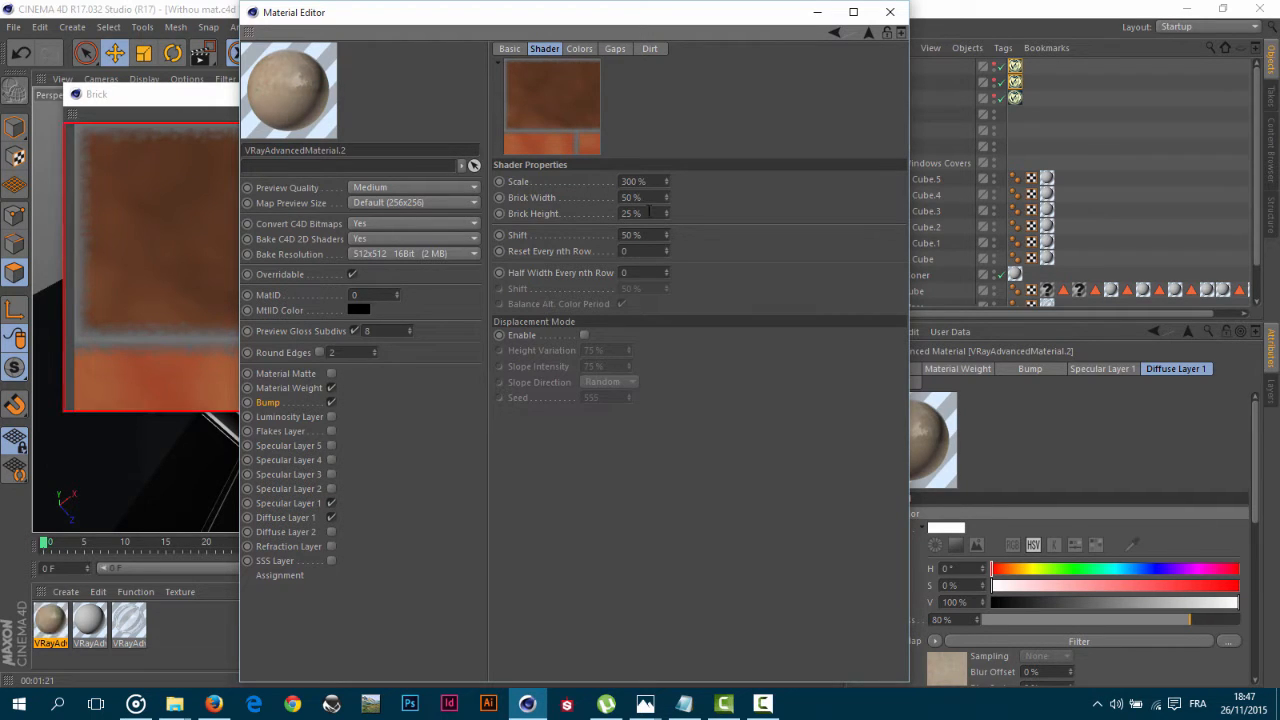
Set the Brick shader's brick height to 50% and its shift to 0%.
drag(640, 213, 602, 211)
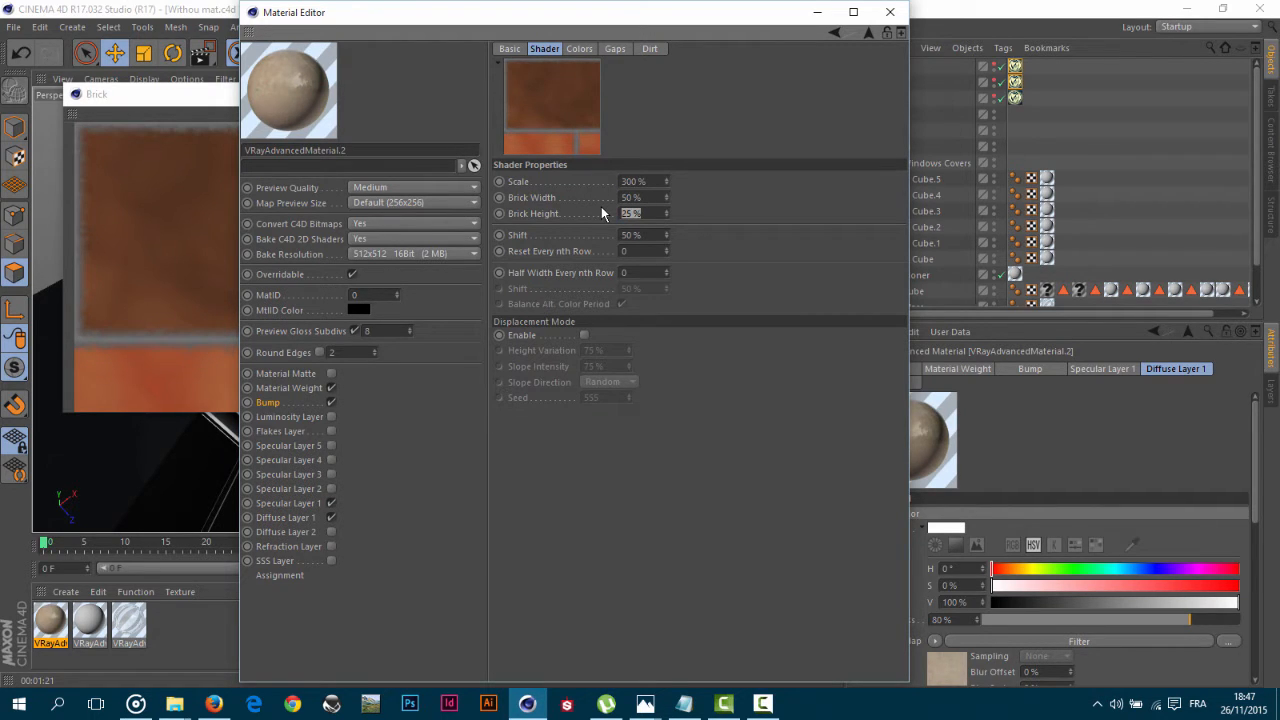
text(50)
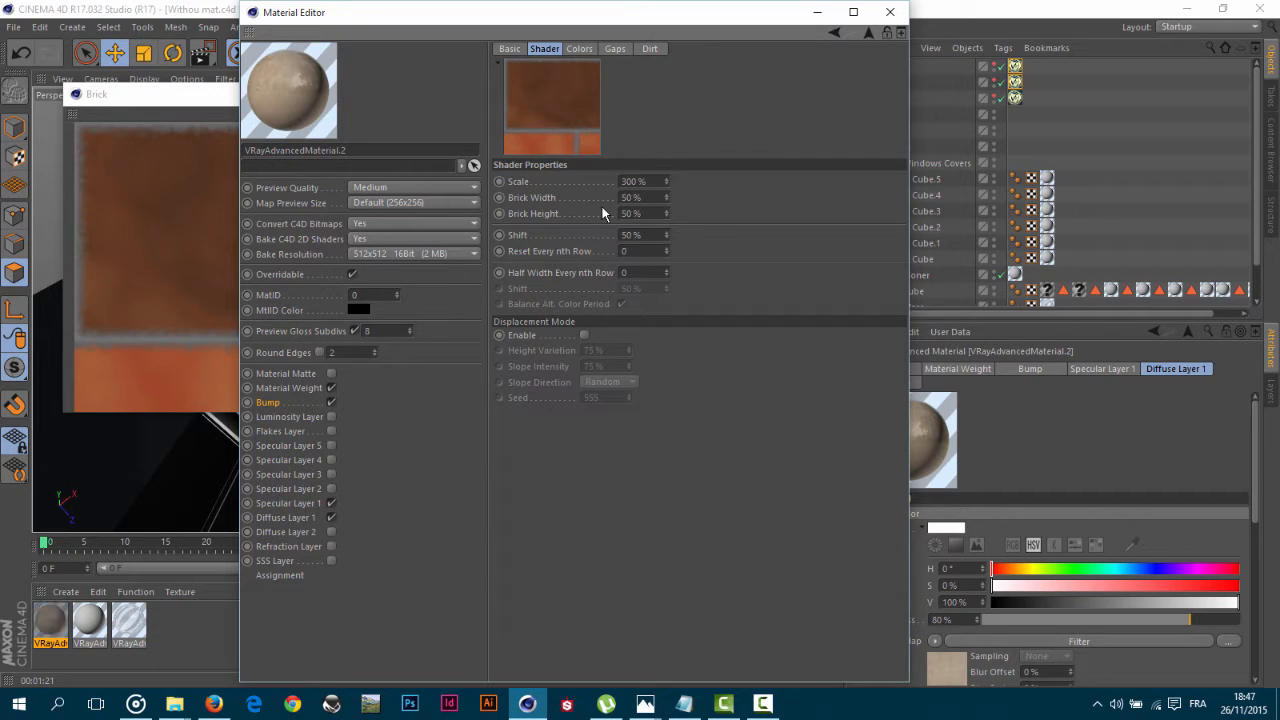
key(Return)
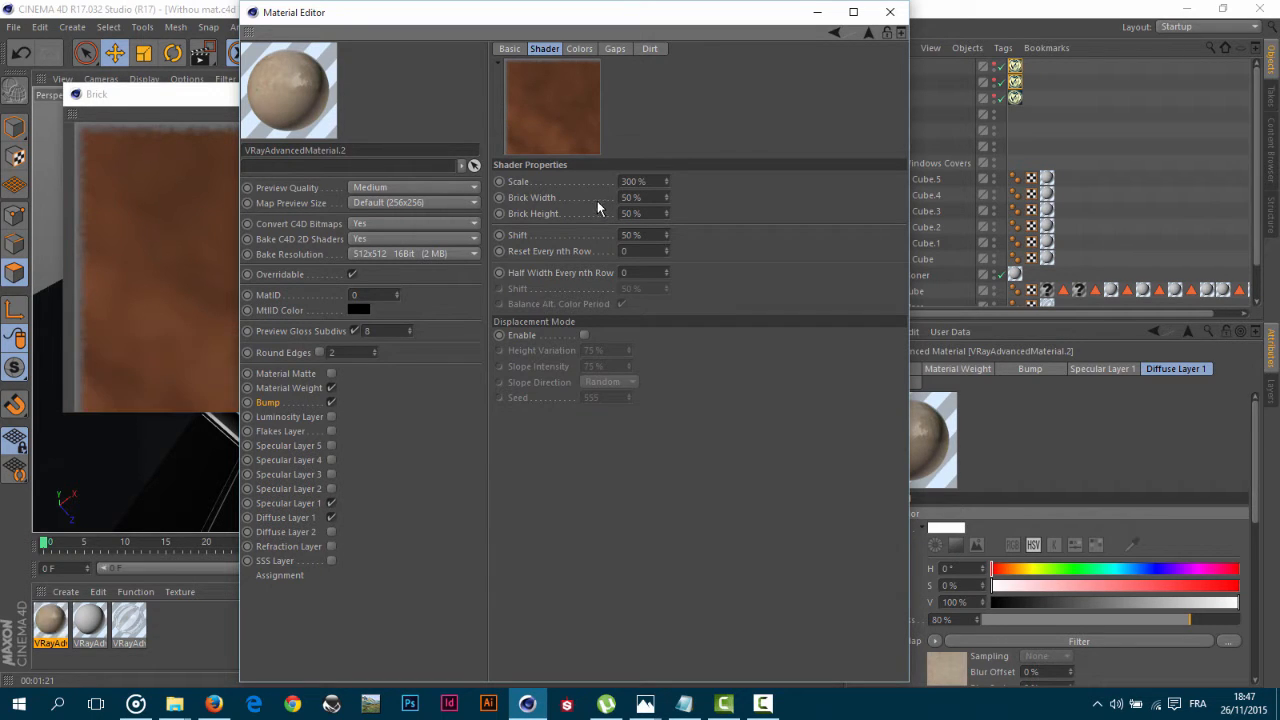
click(651, 234)
text(0)
key(Return)
Make both ends of the Brick Color gradient white, with saturation 0% and value 100%.
click(580, 49)
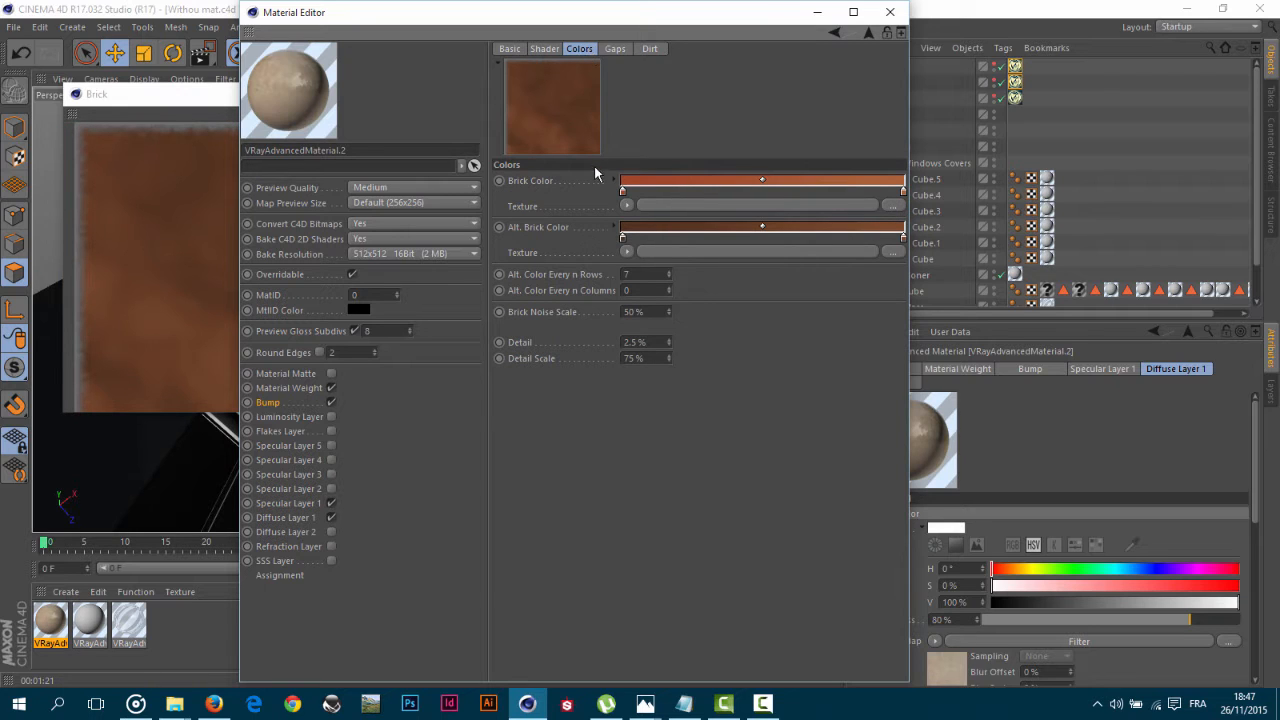
double_click(622, 192)
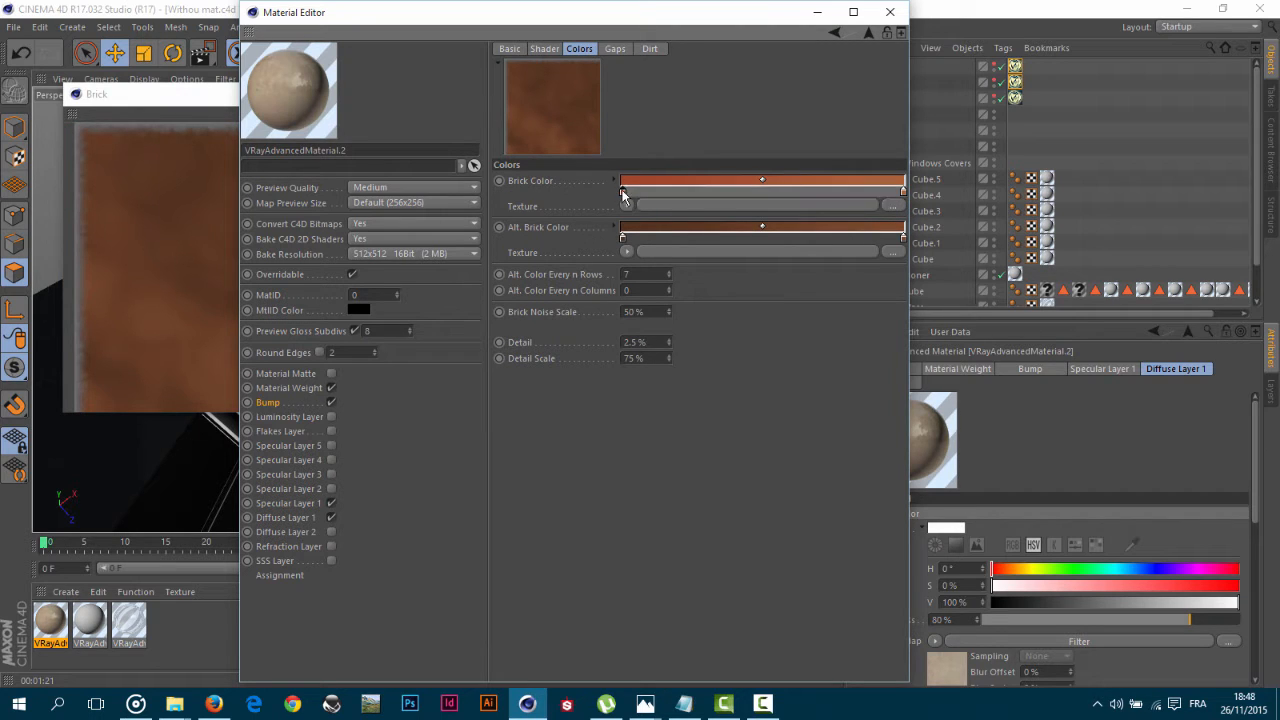
drag(605, 210, 728, 224)
click(594, 246)
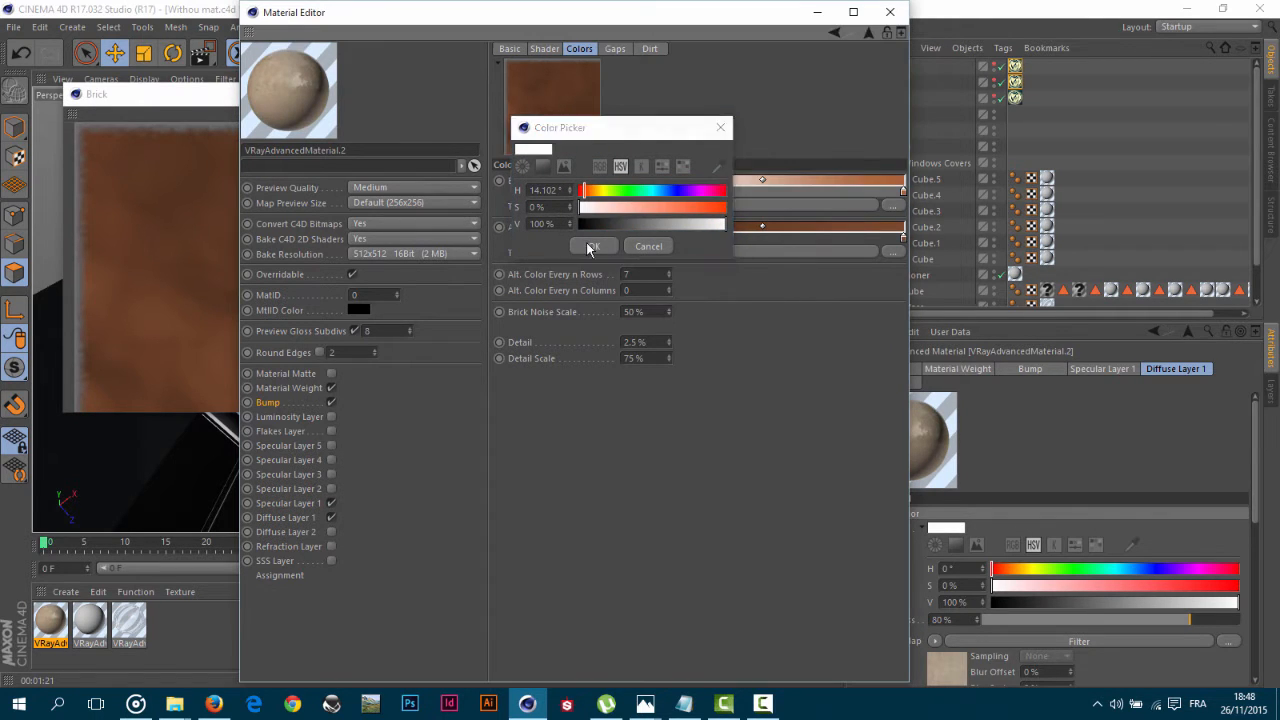
double_click(903, 191)
drag(895, 208, 1061, 225)
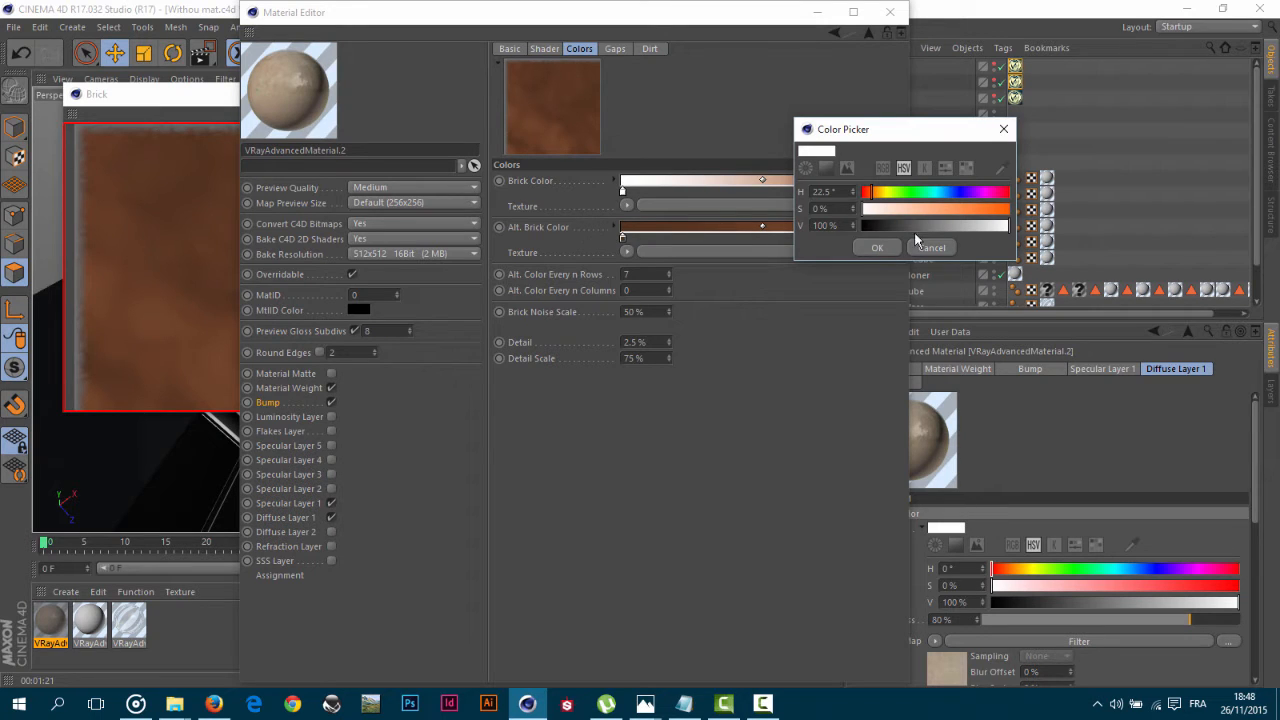
click(876, 248)
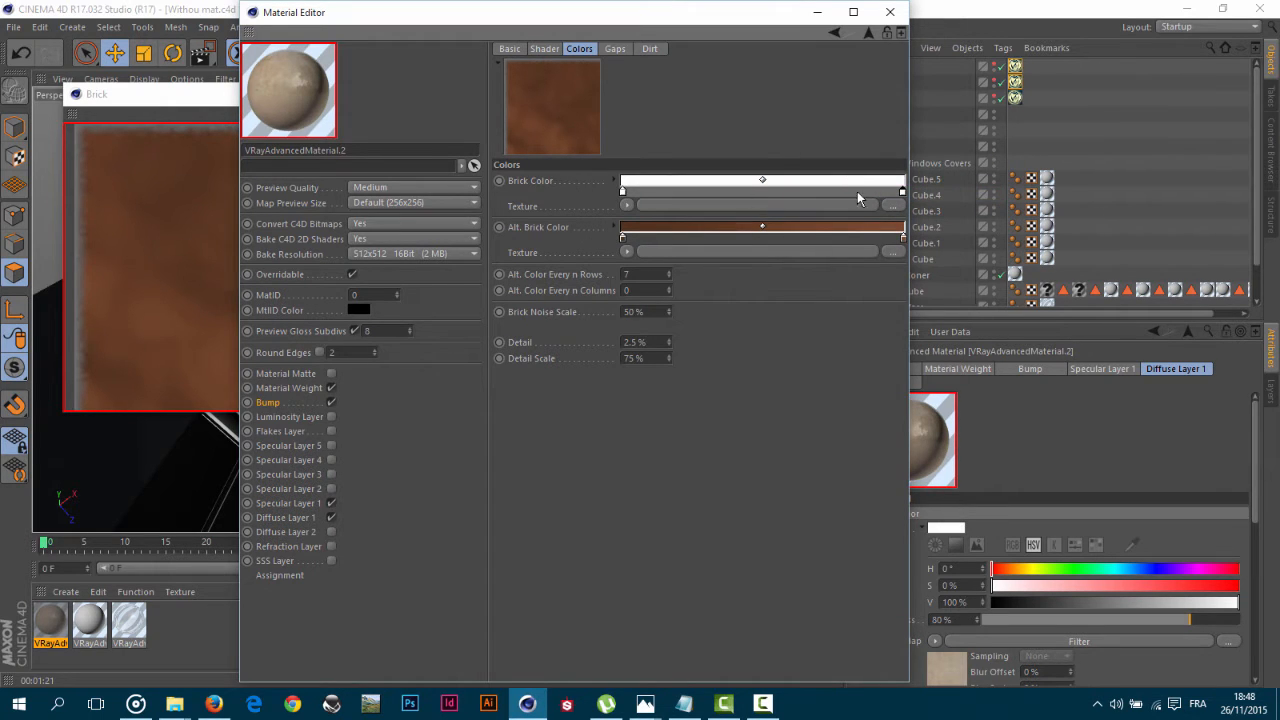
Copy the white Brick Color gradient to the Alt. Brick Color and check the enlarged Brick preview.
right_click(543, 181)
click(602, 242)
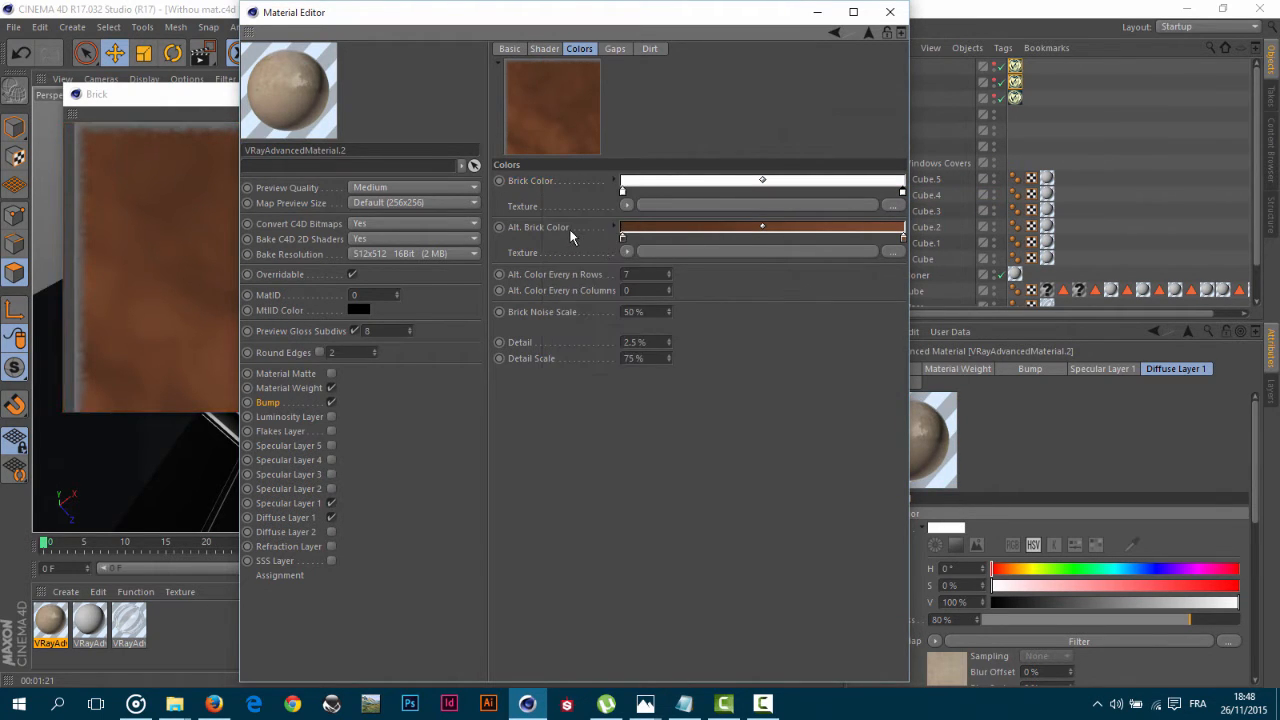
right_click(569, 228)
click(624, 310)
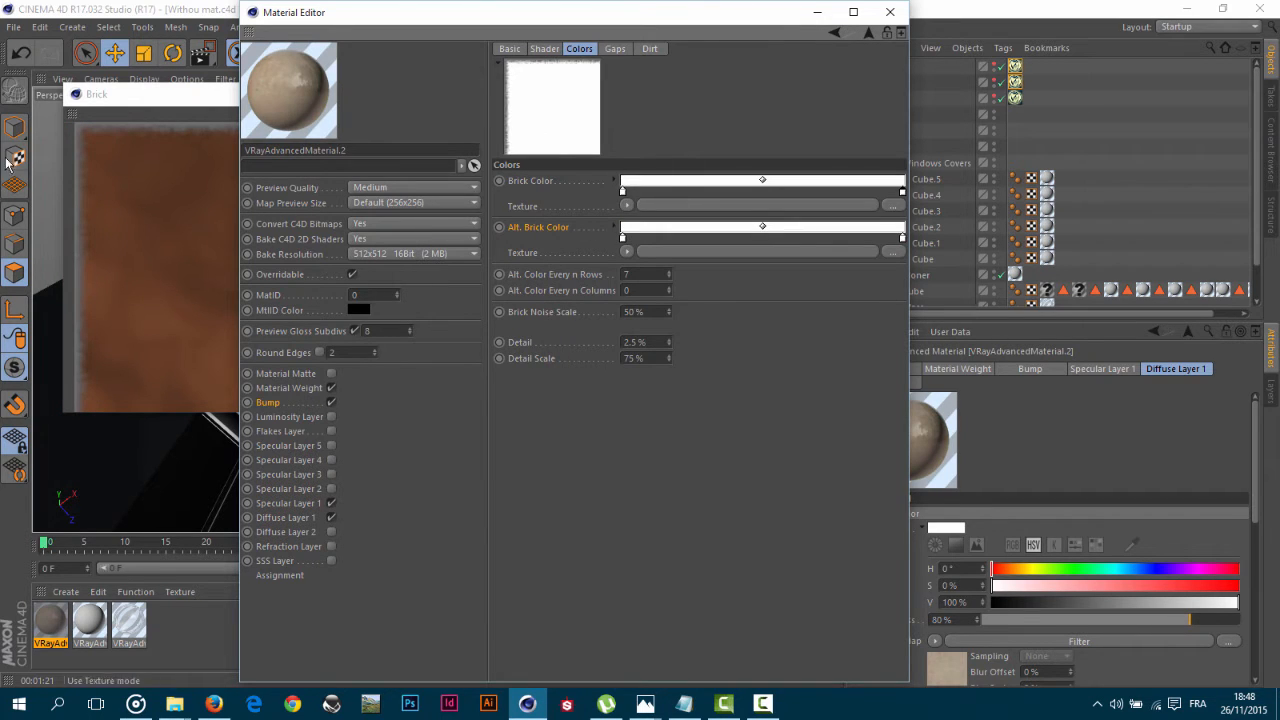
click(124, 105)
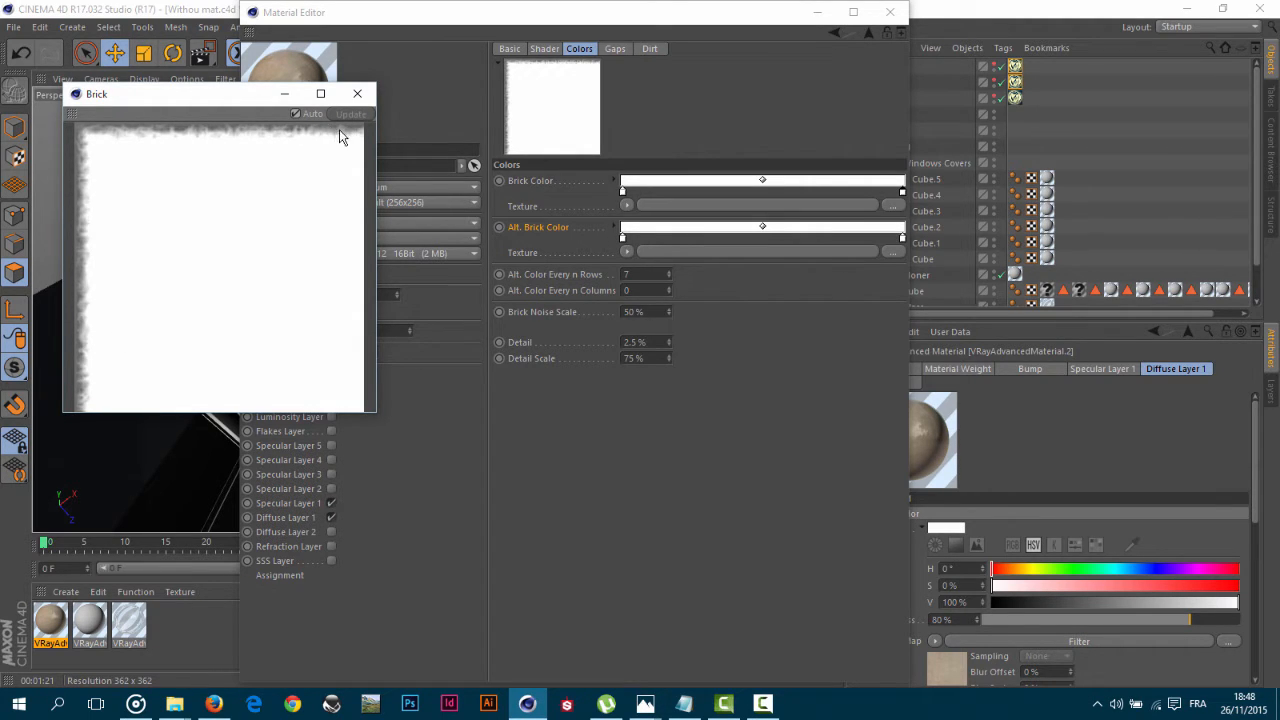
click(611, 52)
click(590, 52)
double_click(626, 274)
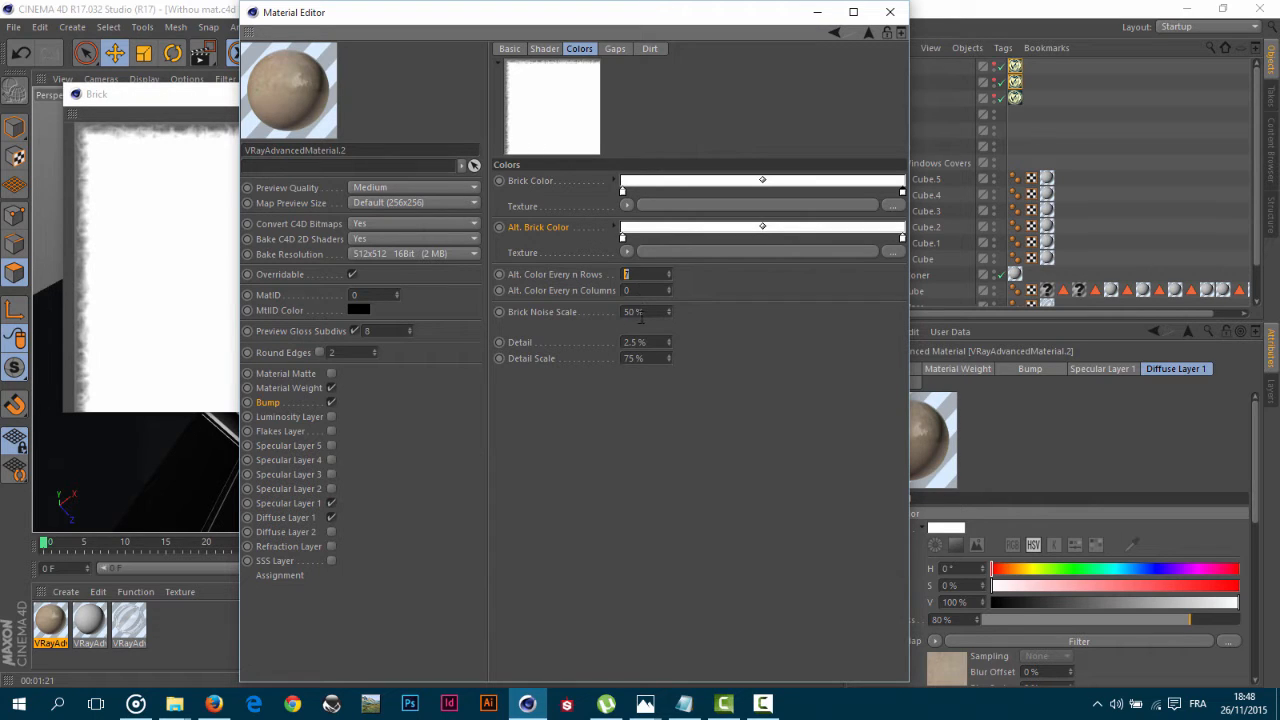
Set the Brick shader's gap size to 0.3% and its groove to 0.02%.
click(612, 49)
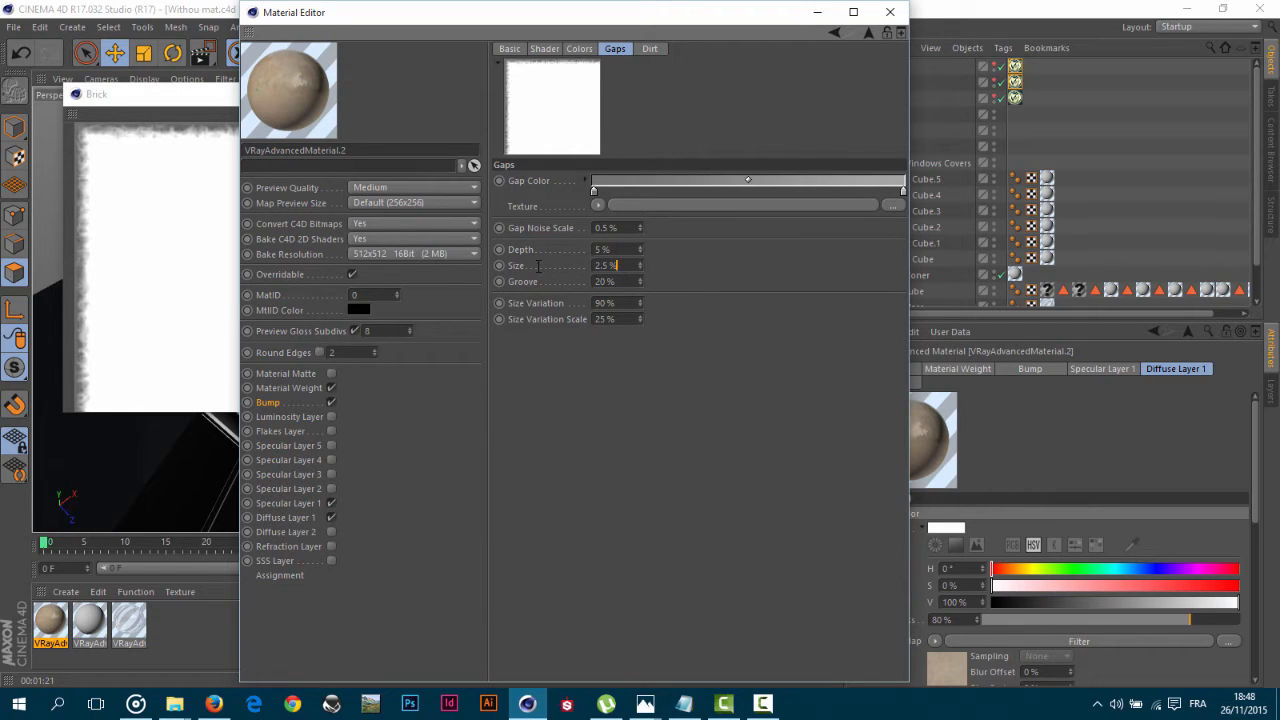
drag(538, 266, 531, 265)
text(0.3)
key(Return)
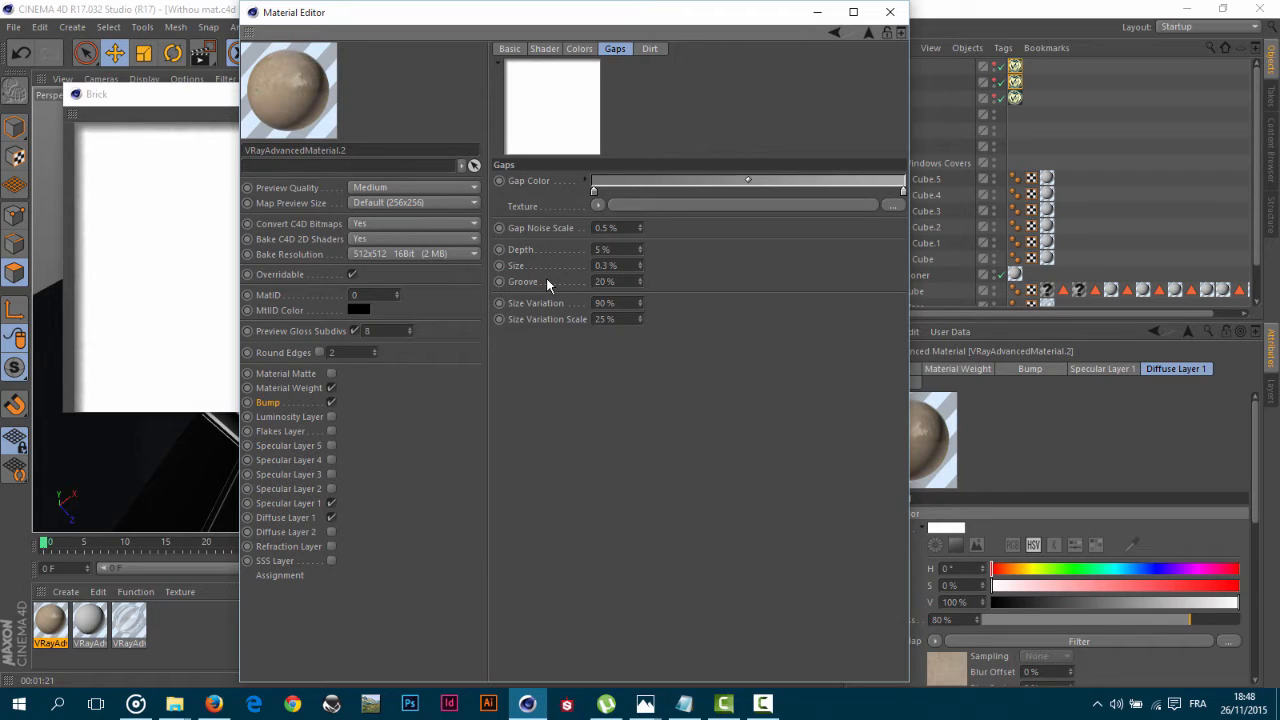
double_click(610, 282)
text(0.02)
key(Return)
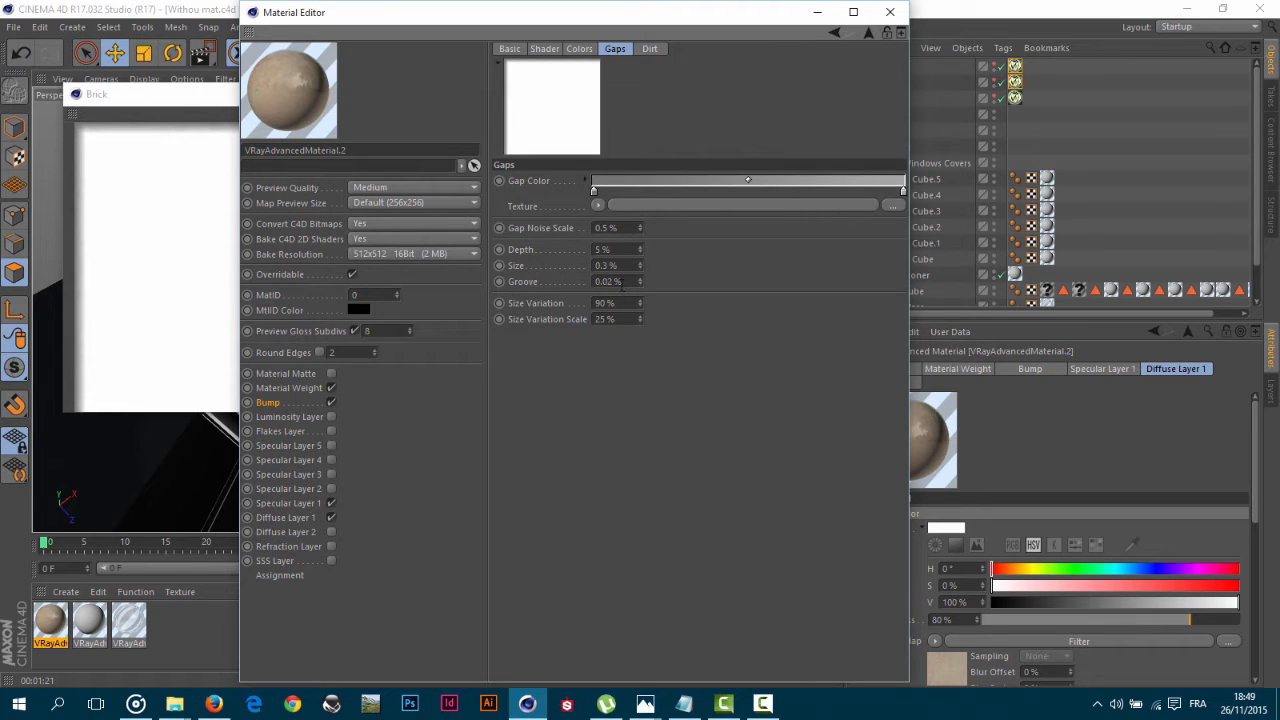
click(616, 282)
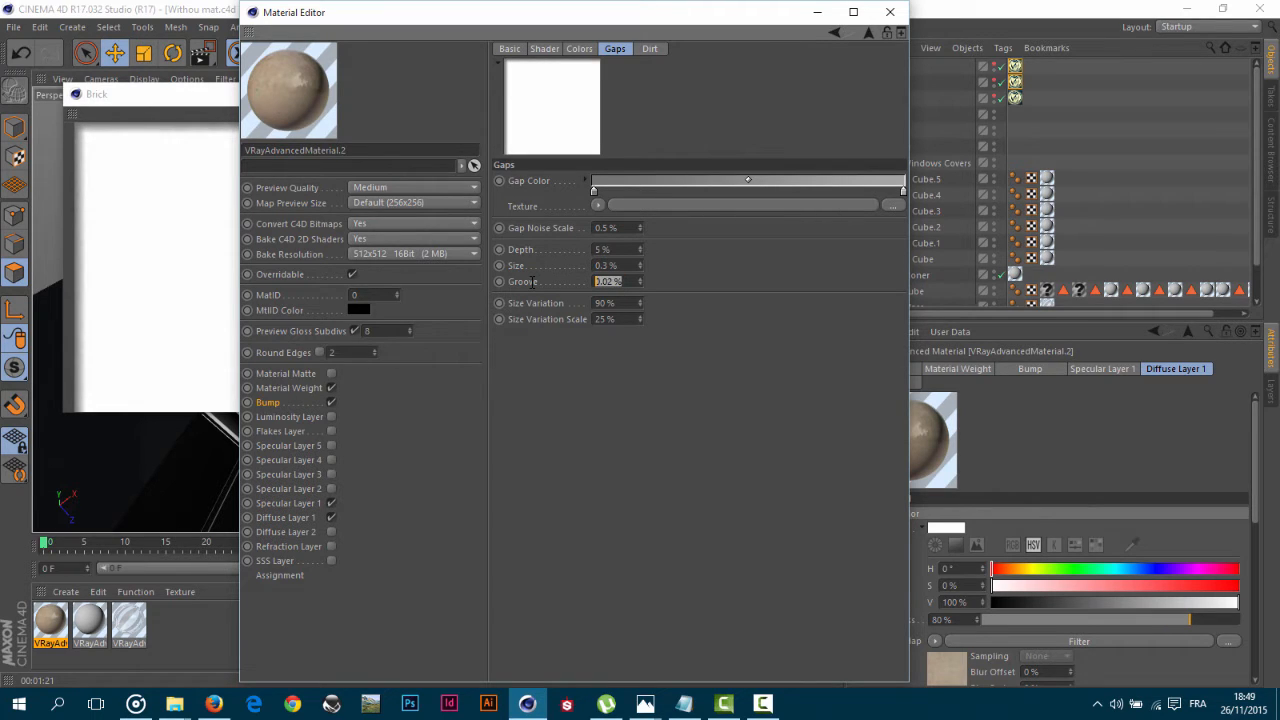
Set the depth of the Brick shader's gaps to 0.2%.
click(604, 249)
text(0)
key(Return)
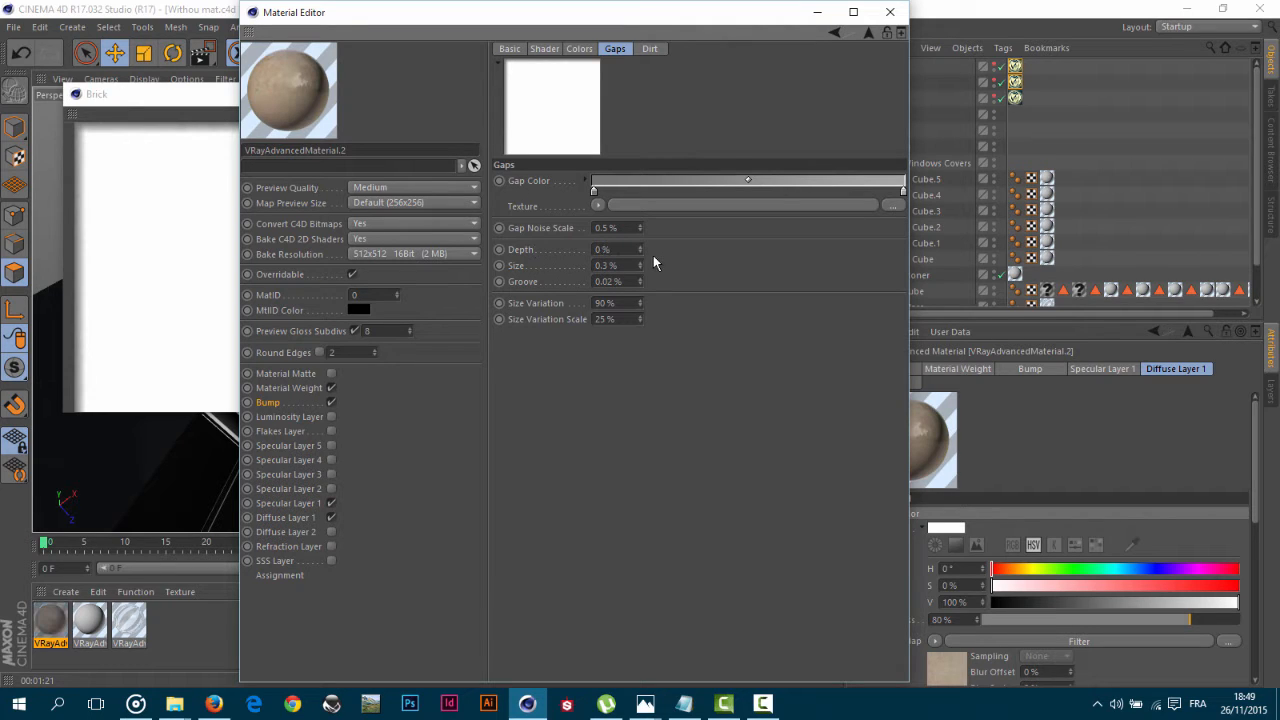
click(610, 249)
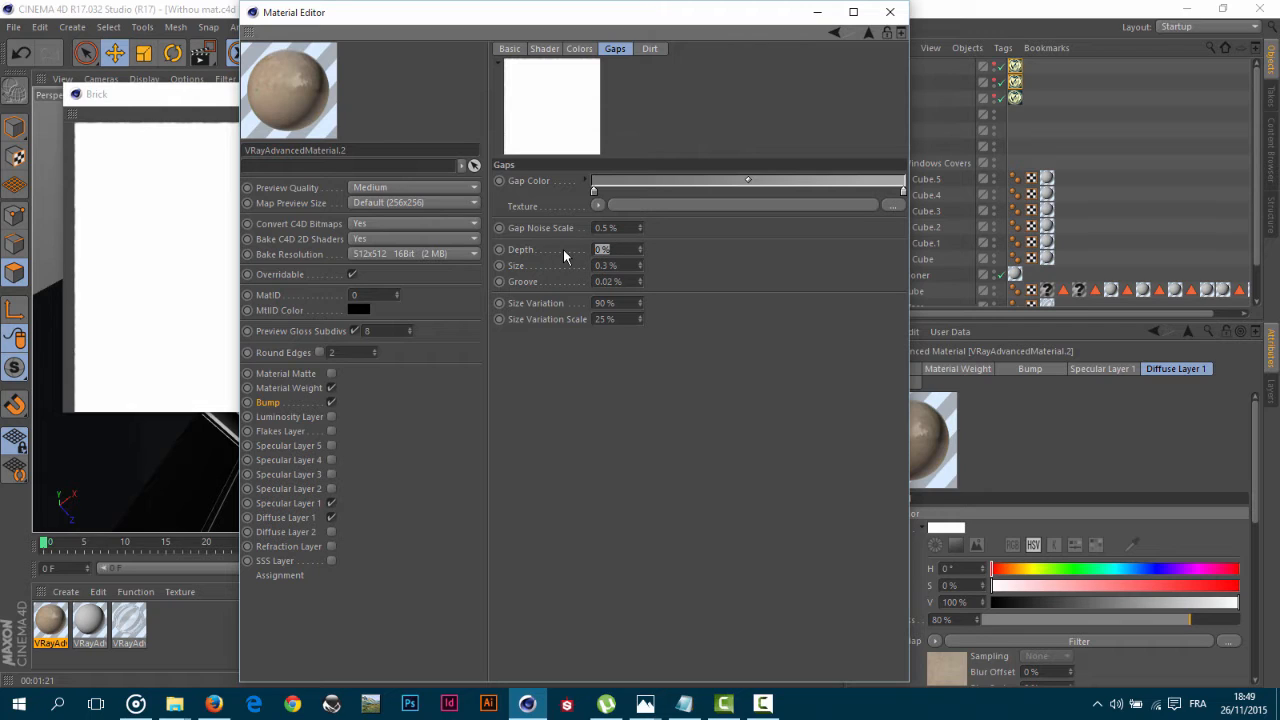
key(BackSpace)
text(.2)
key(Return)
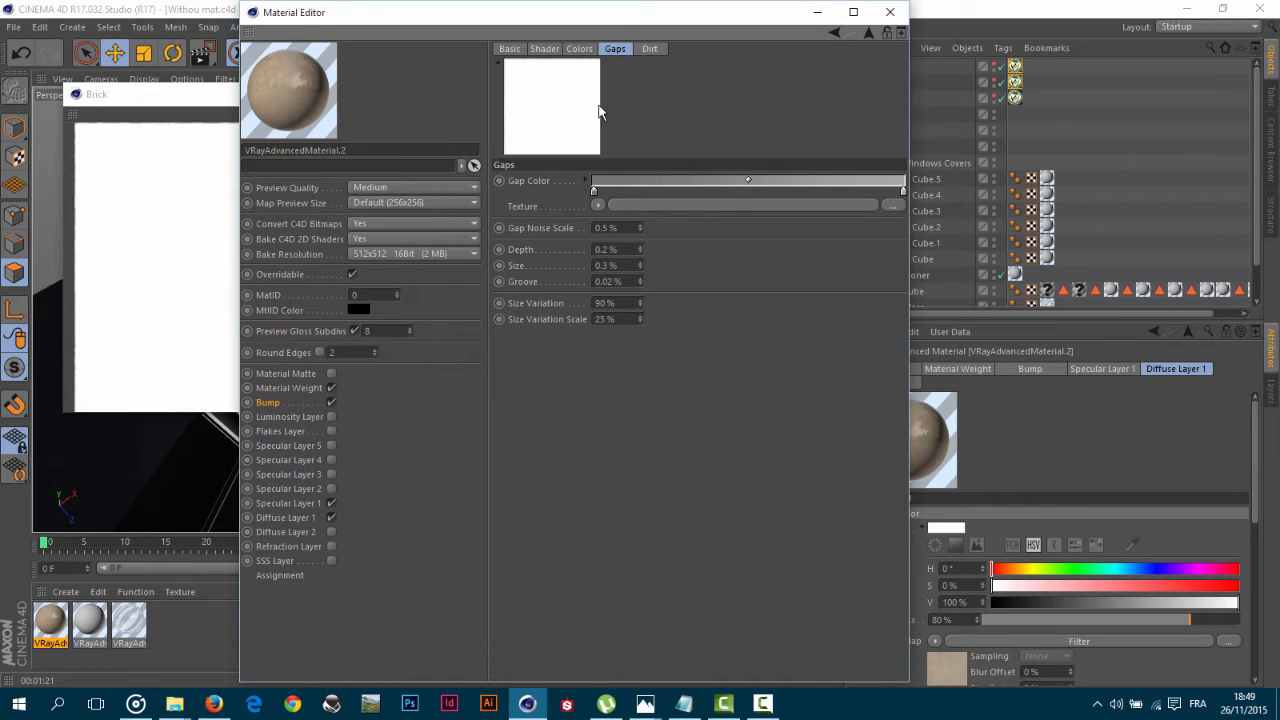
Review the Brick shader's color, shader and basic properties, and return to the parent Layer shader.
click(578, 49)
click(546, 48)
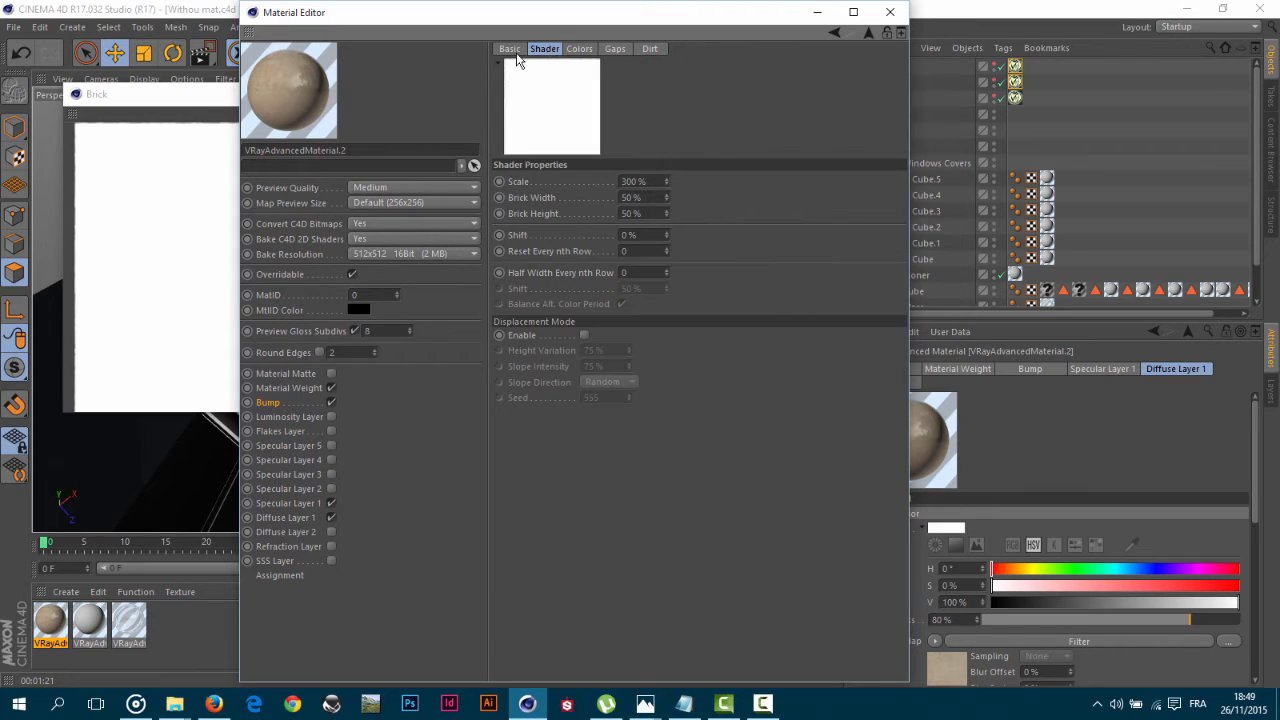
click(510, 49)
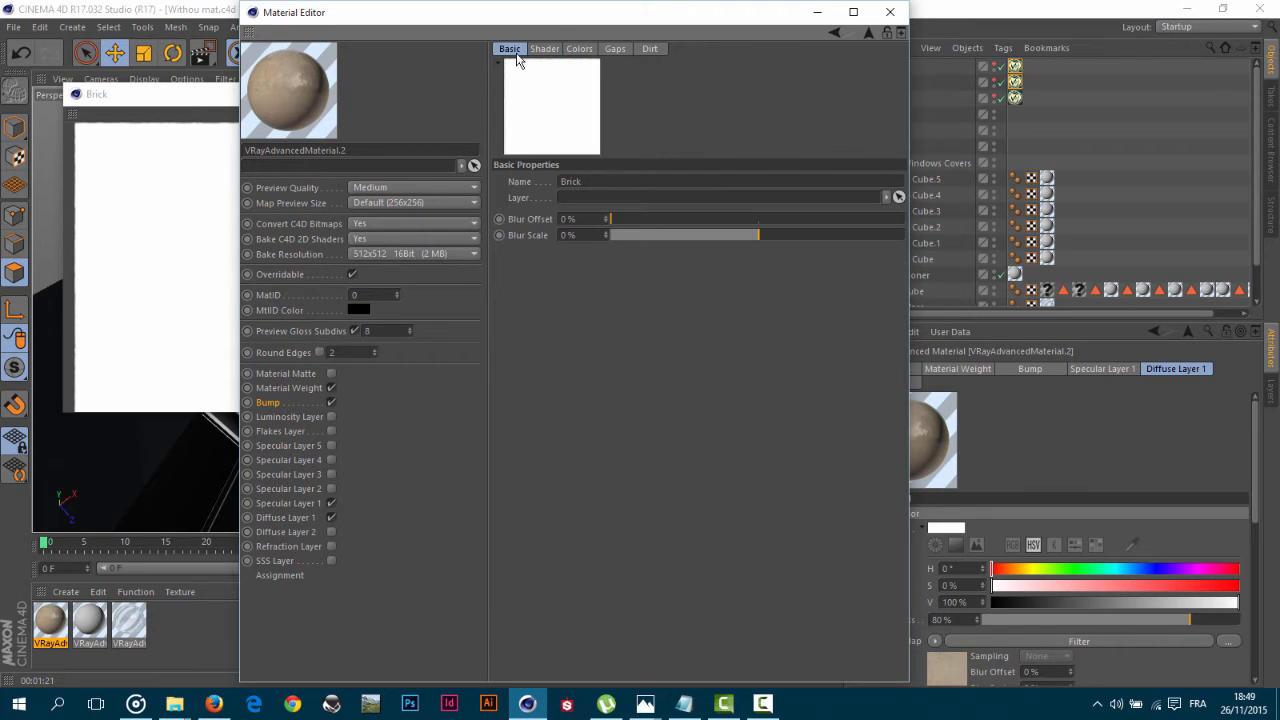
click(868, 33)
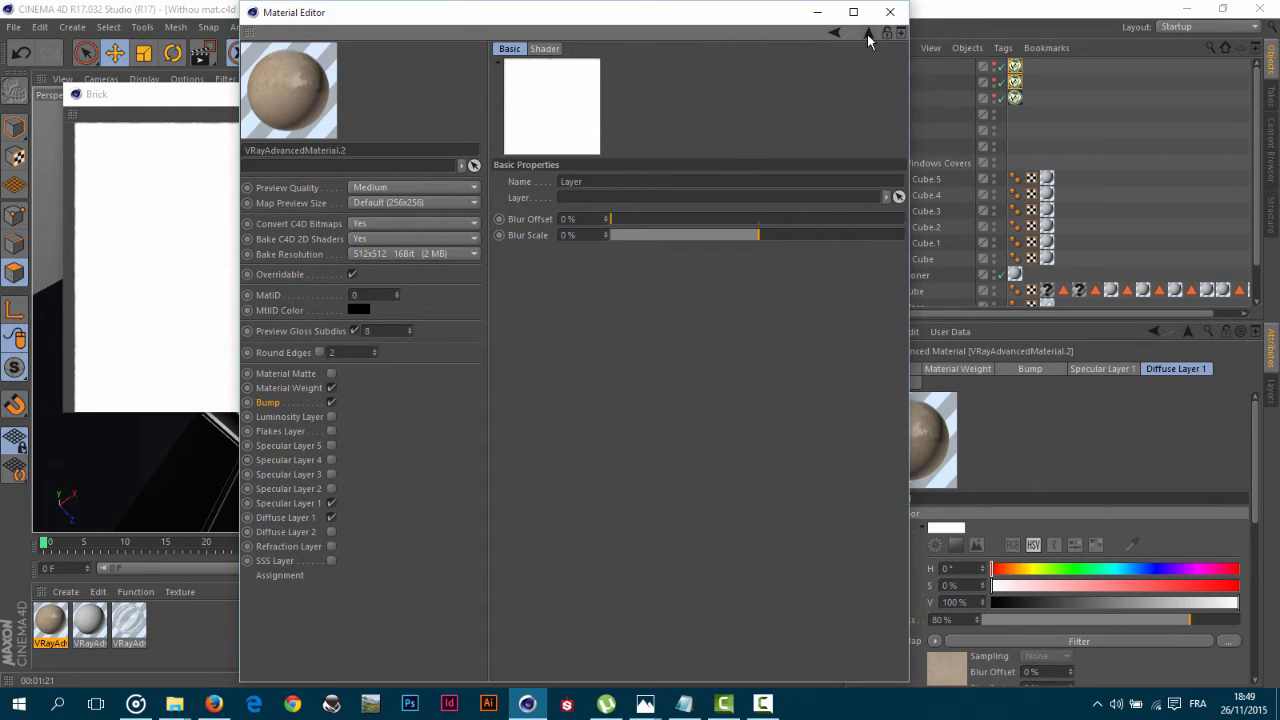
Set the Brick layer's blend mode to Multiply in the bump channel's Layer shader.
click(867, 34)
click(726, 89)
click(870, 33)
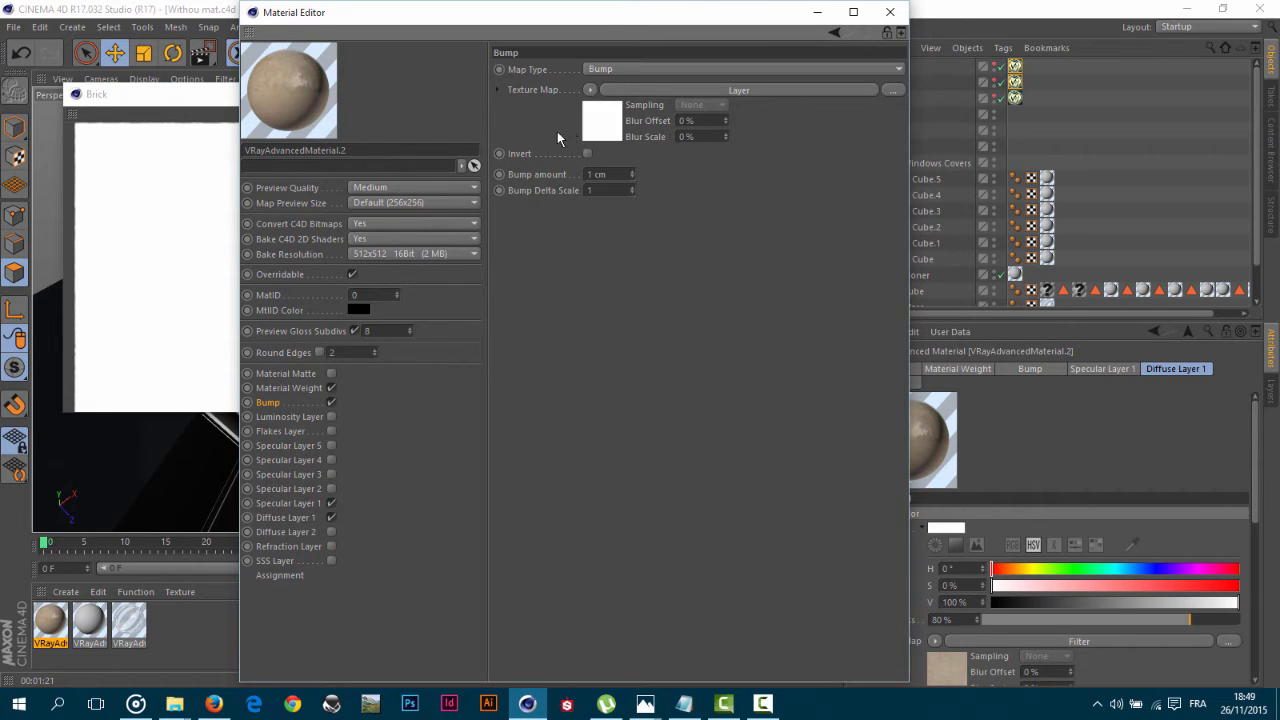
click(658, 88)
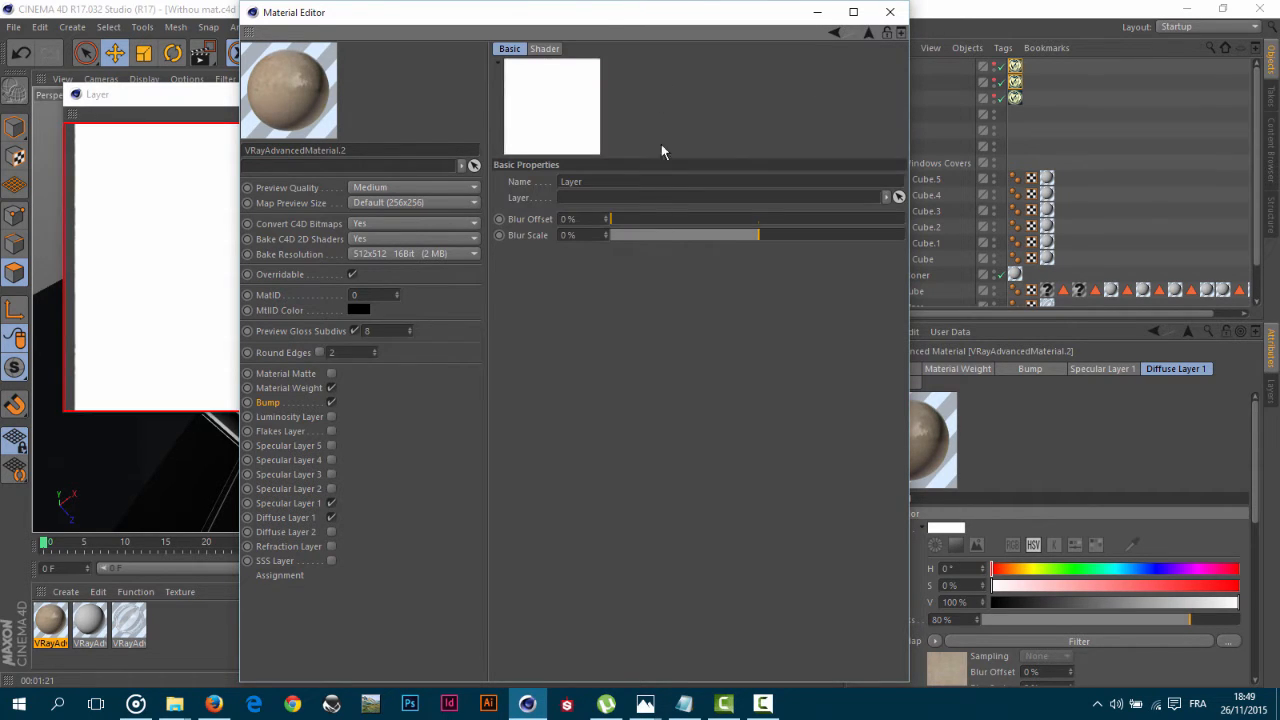
click(544, 48)
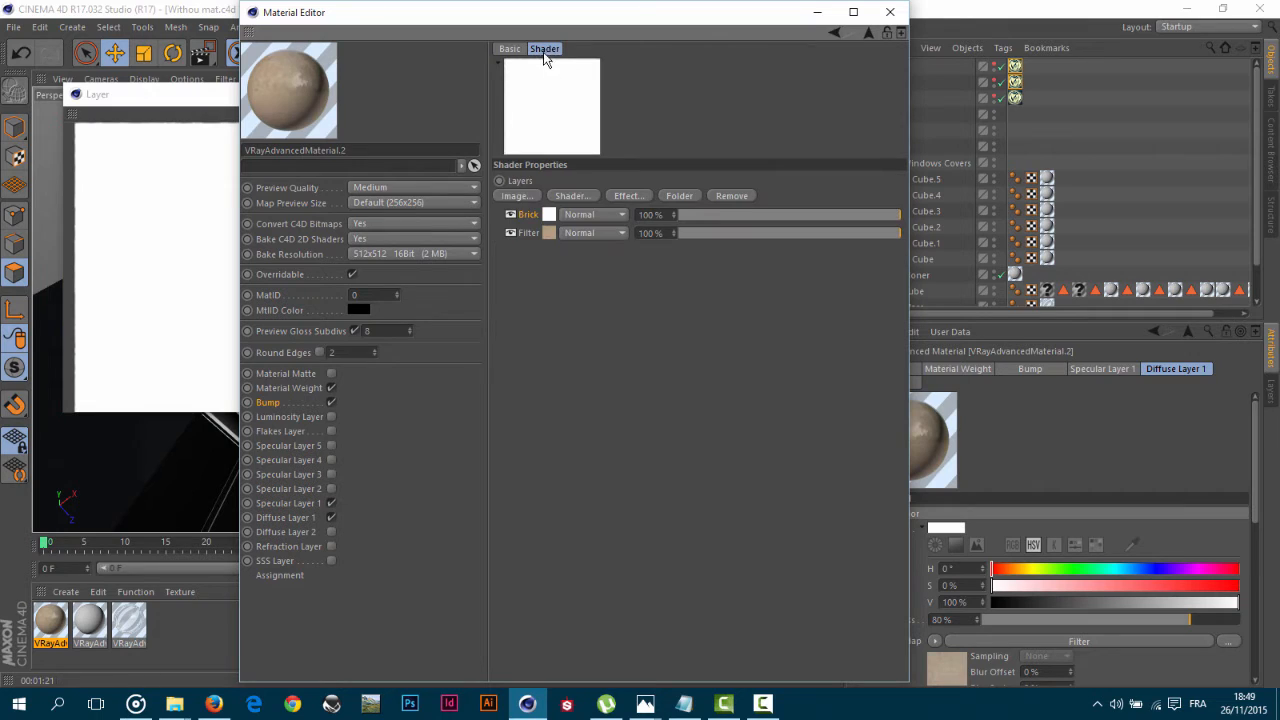
click(589, 214)
click(551, 239)
click(589, 214)
click(570, 232)
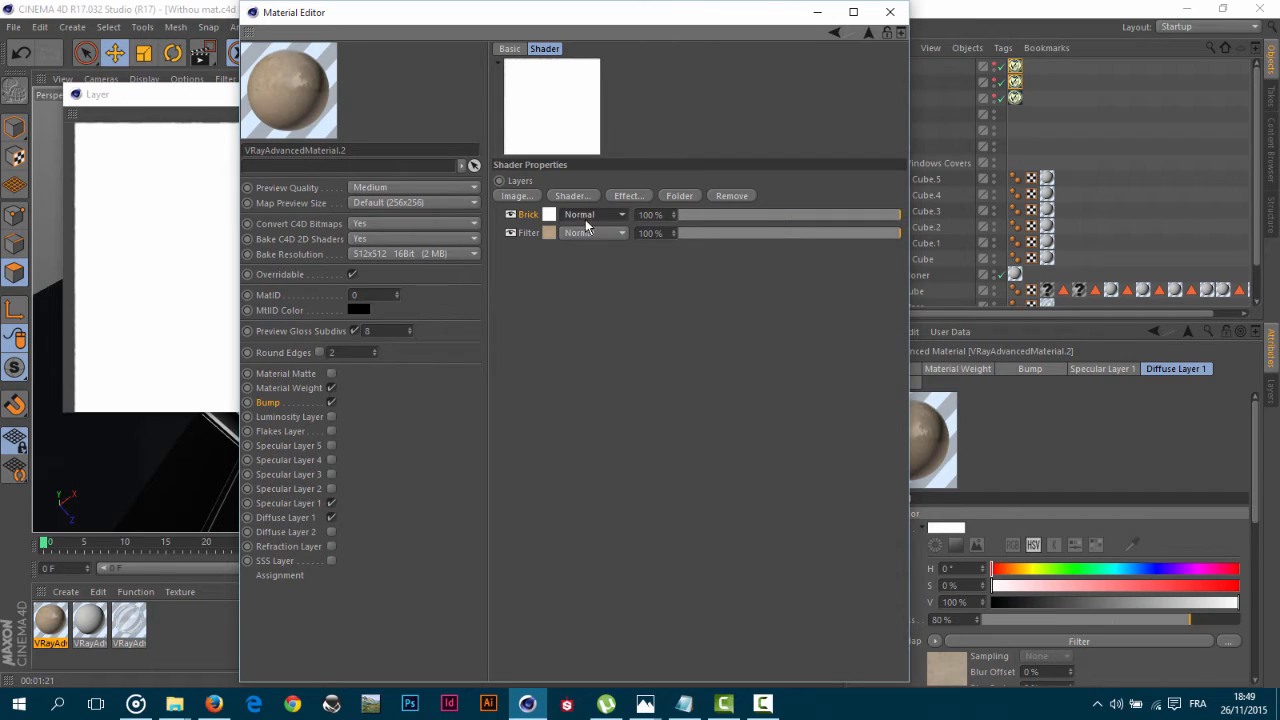
click(594, 214)
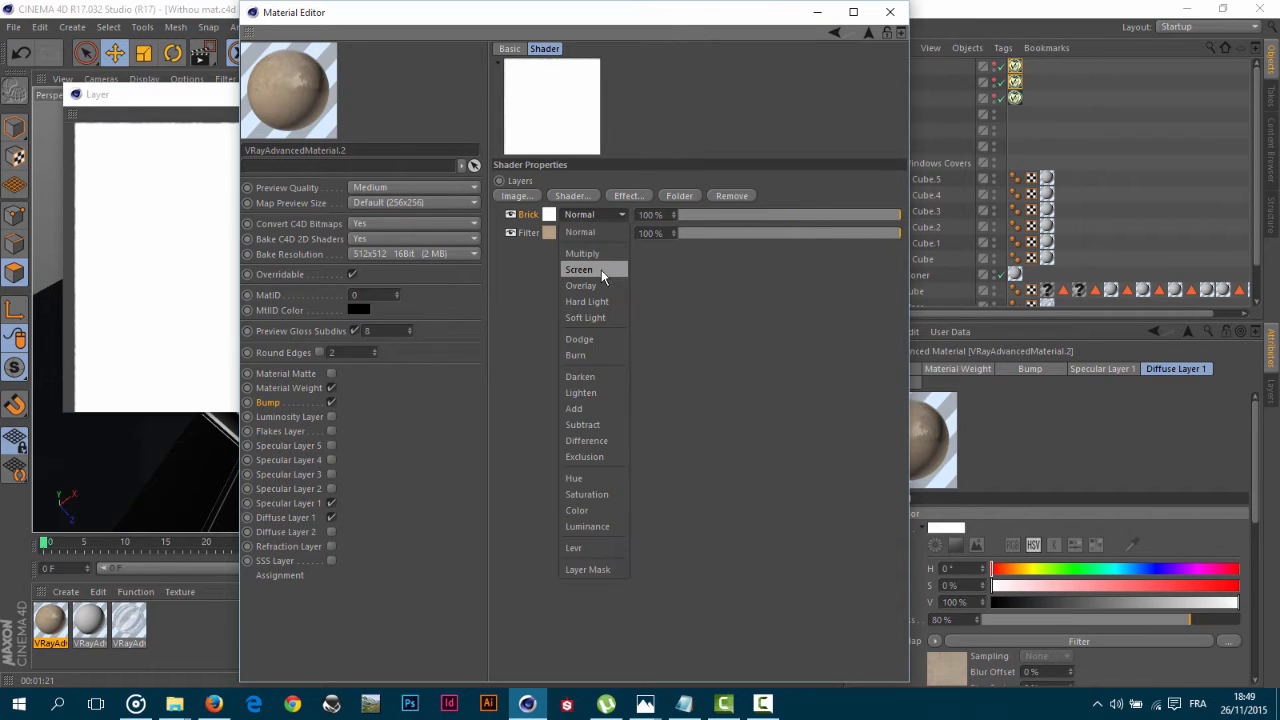
click(599, 254)
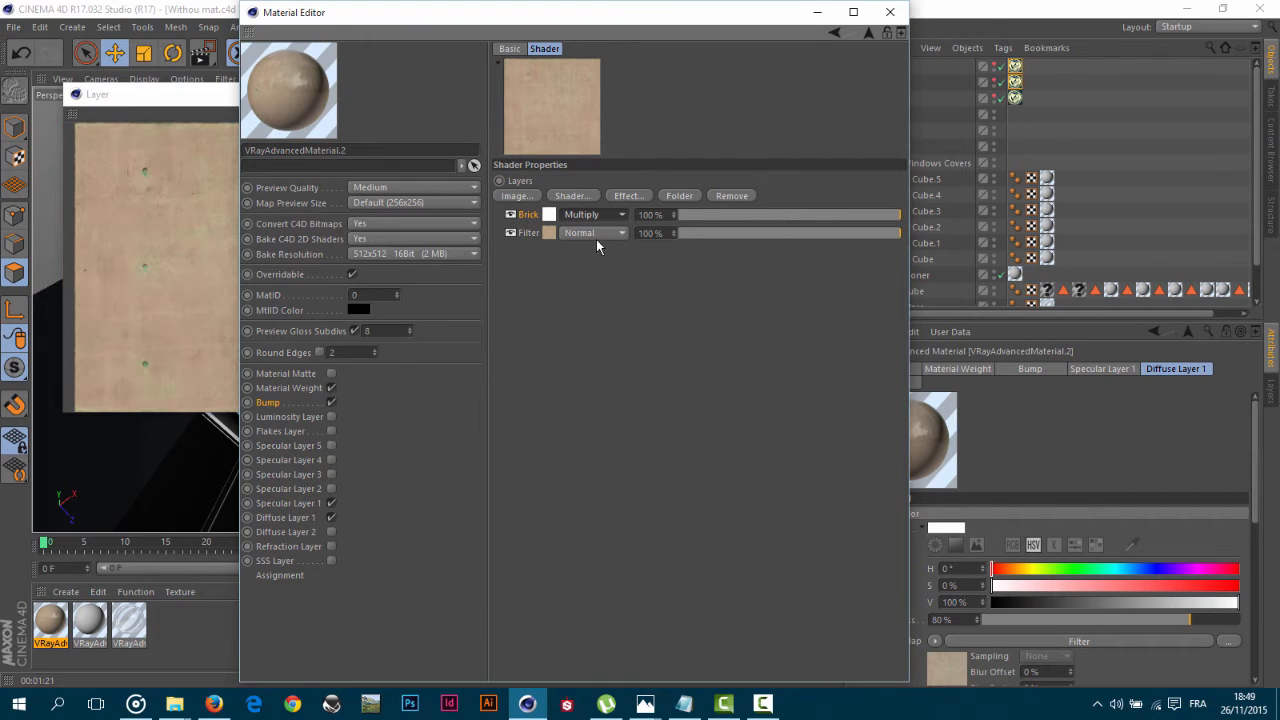
Desaturate the Filter layer of the bump's Layer shader by setting its saturation to -100%.
double_click(548, 233)
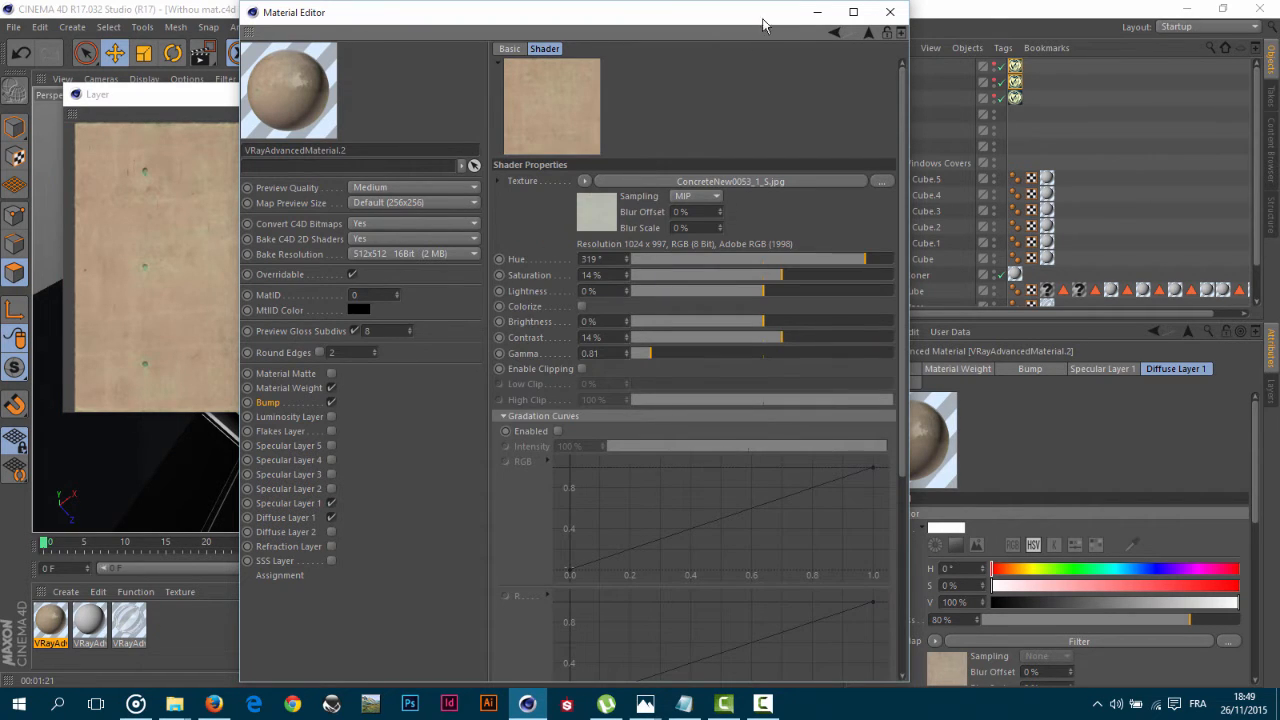
click(866, 33)
double_click(549, 233)
drag(666, 274, 574, 274)
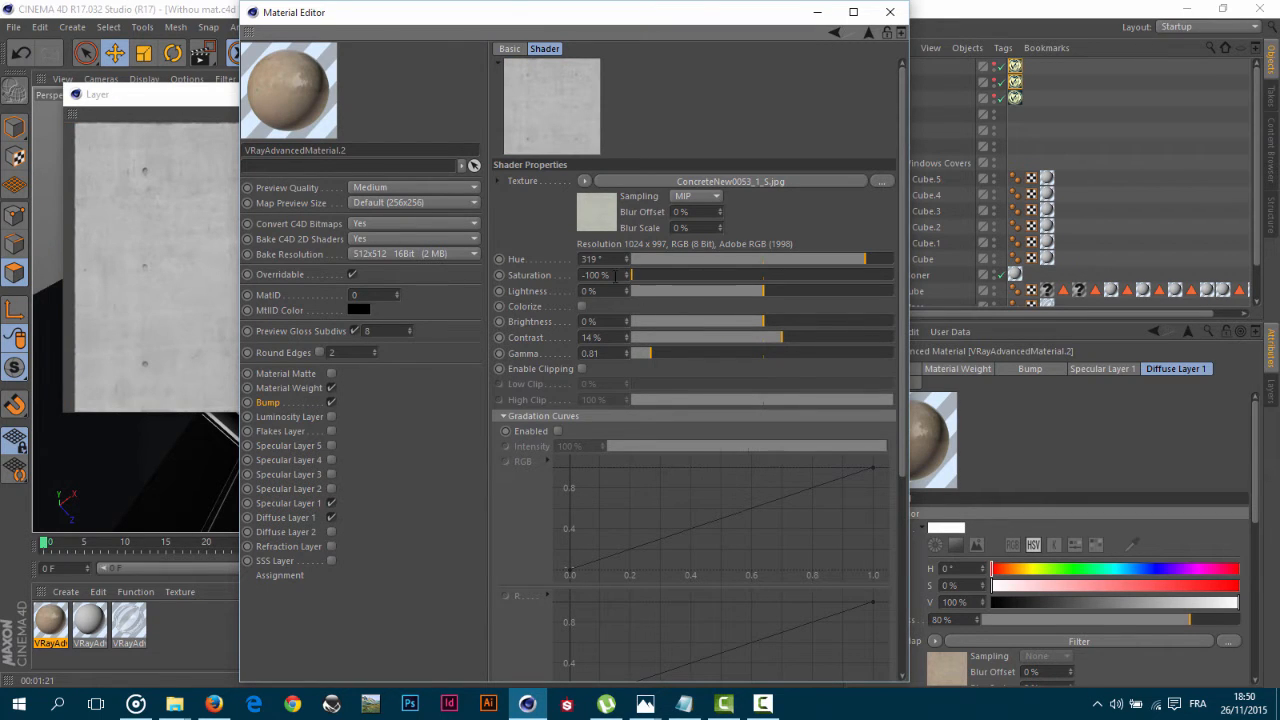
click(595, 274)
Set the bump Filter's contrast to 82% and gamma to 0.63, and return to the Bump channel settings.
drag(785, 338, 872, 346)
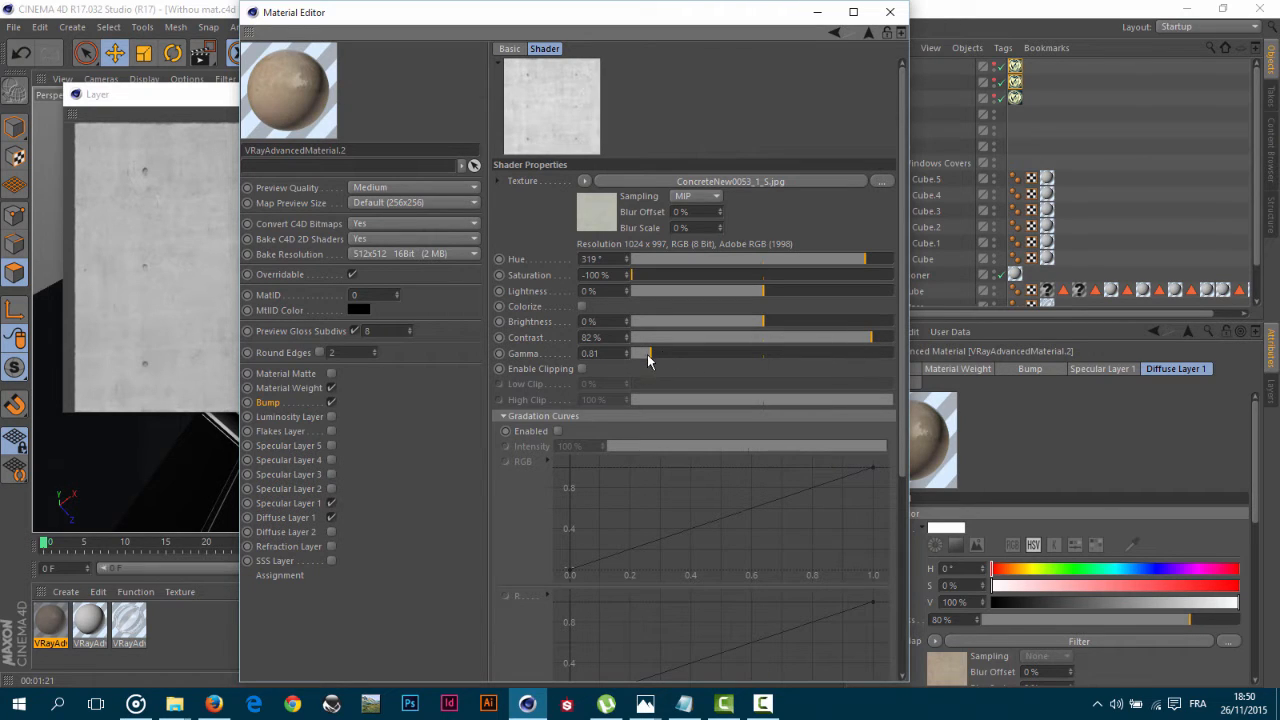
drag(647, 354, 645, 355)
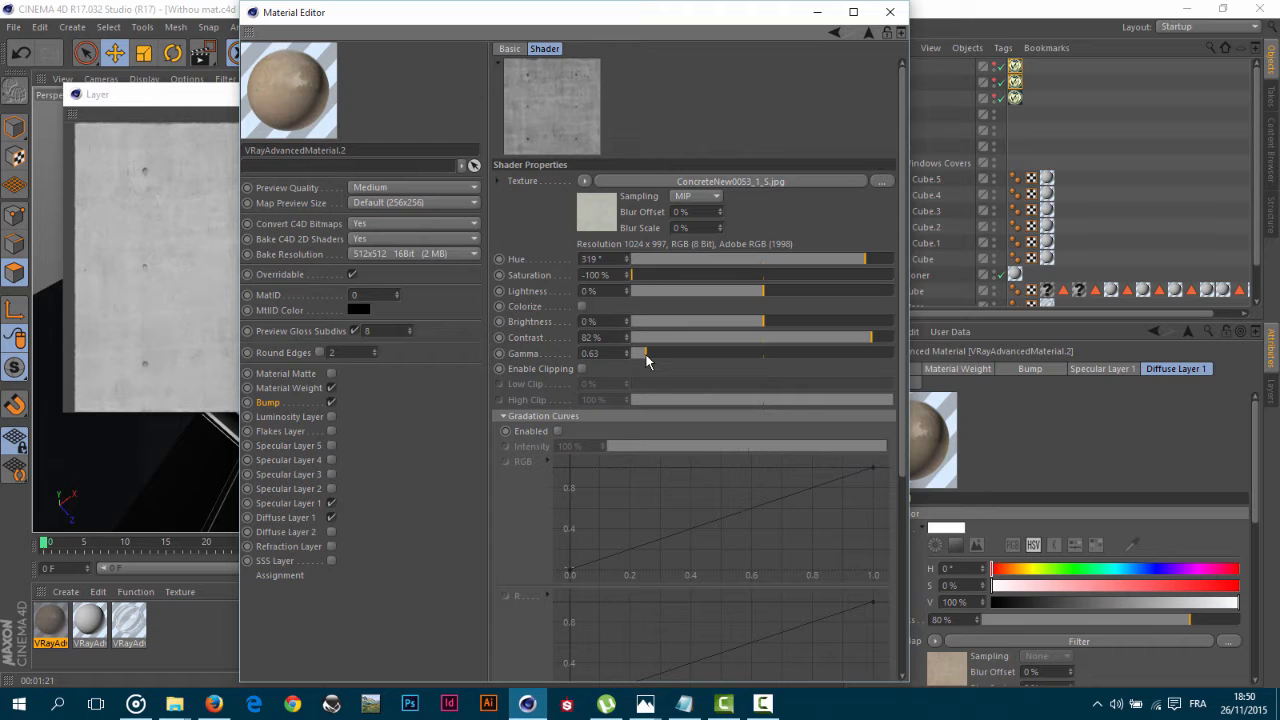
click(867, 33)
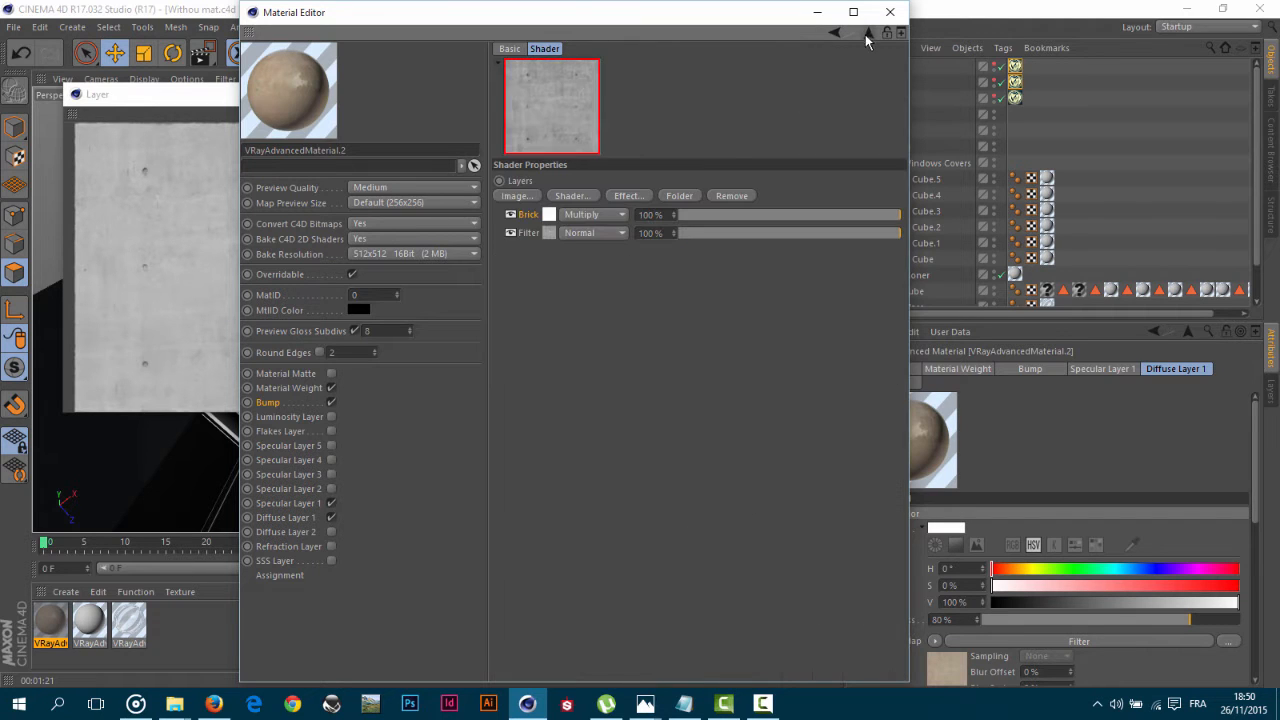
click(867, 33)
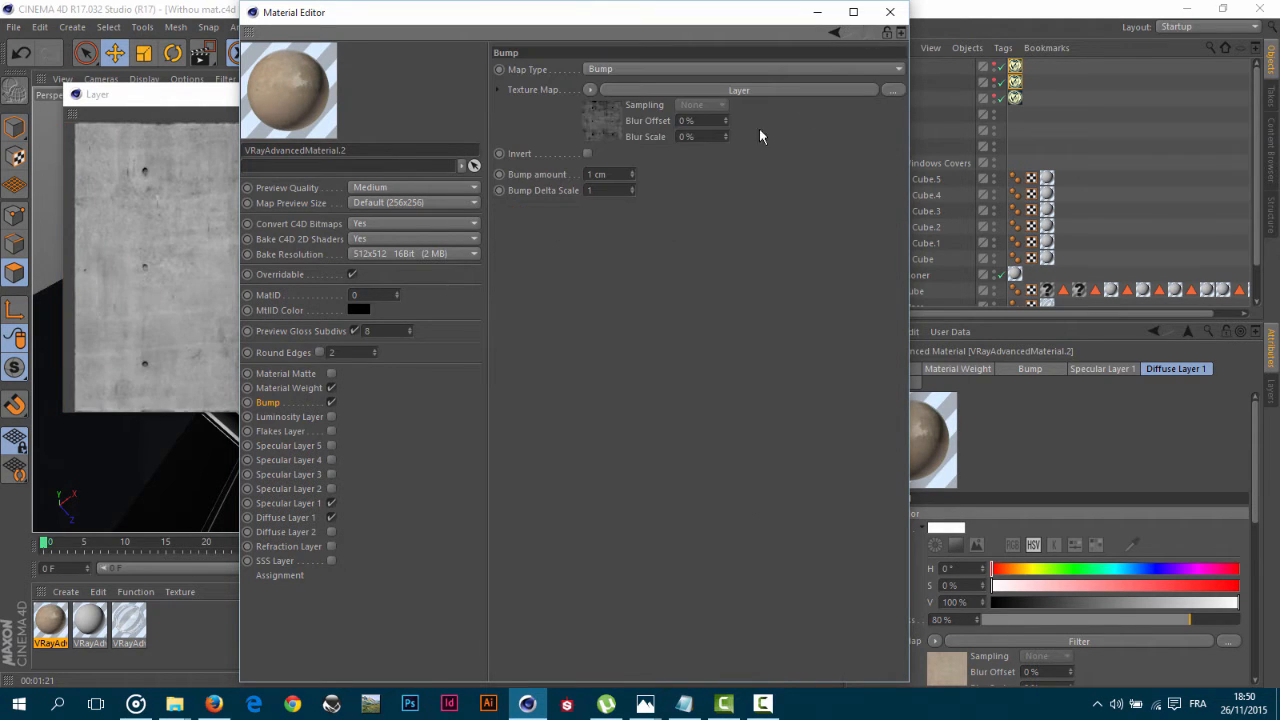
Set the bump amount to -3 cm.
double_click(597, 174)
text(1)
text(-3)
key(Return)
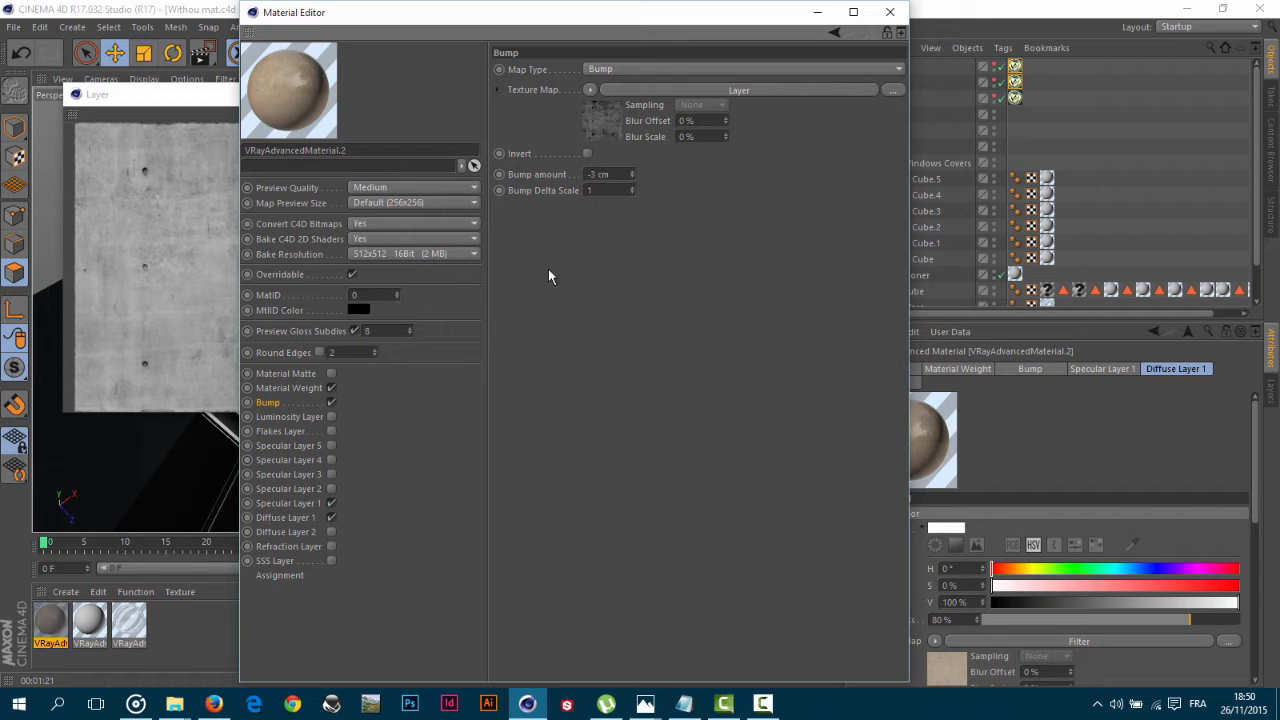
Copy the bump's Layer texture map into the specular color texture map of Specular Layer 1.
click(289, 502)
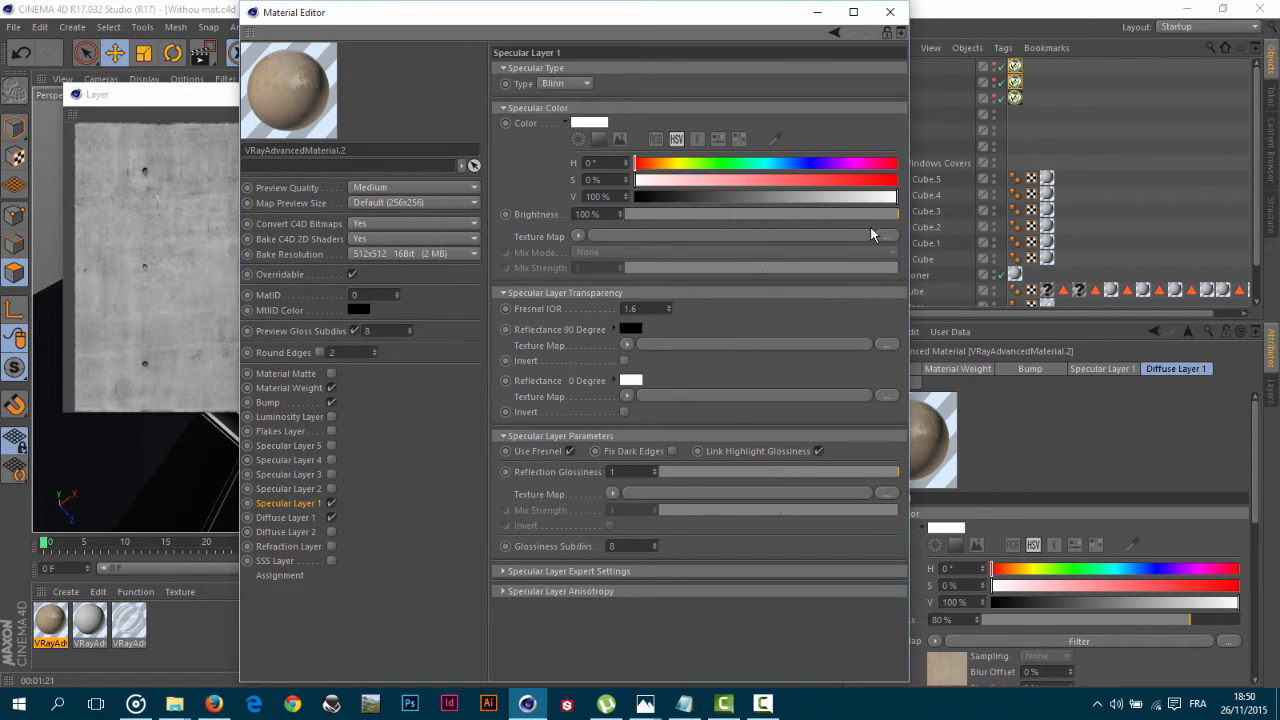
click(270, 402)
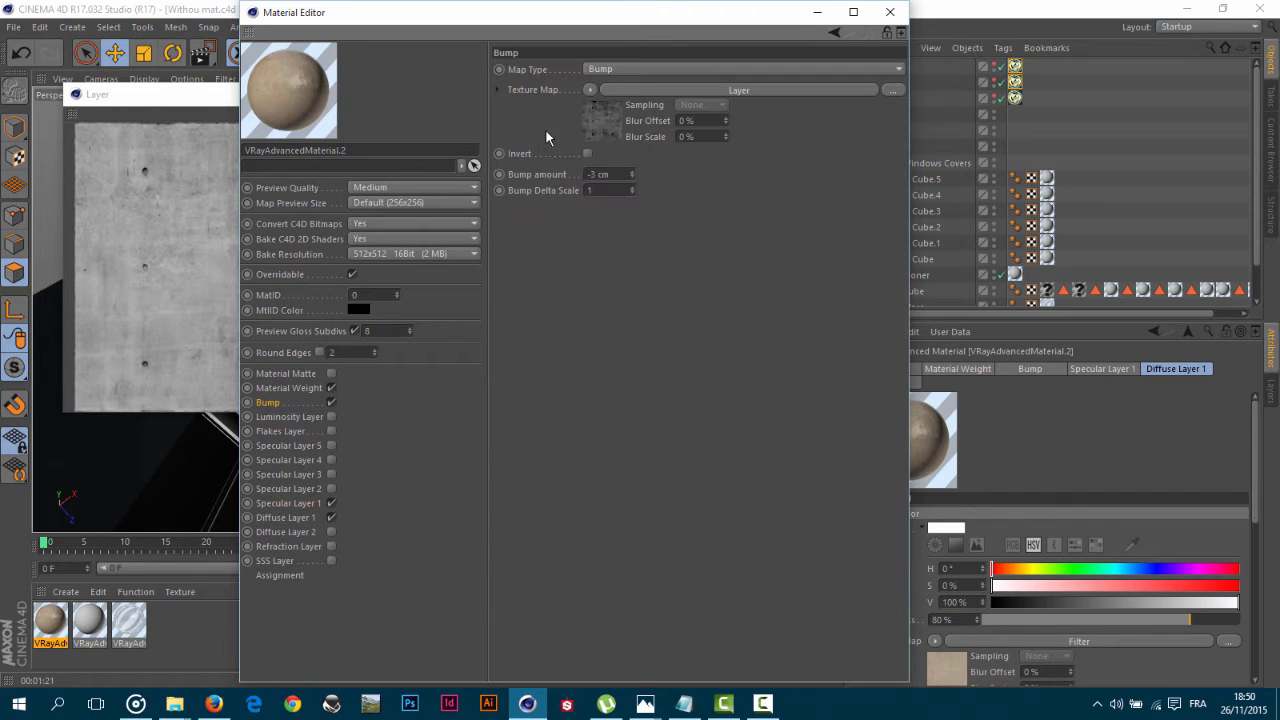
right_click(549, 93)
click(600, 140)
click(285, 503)
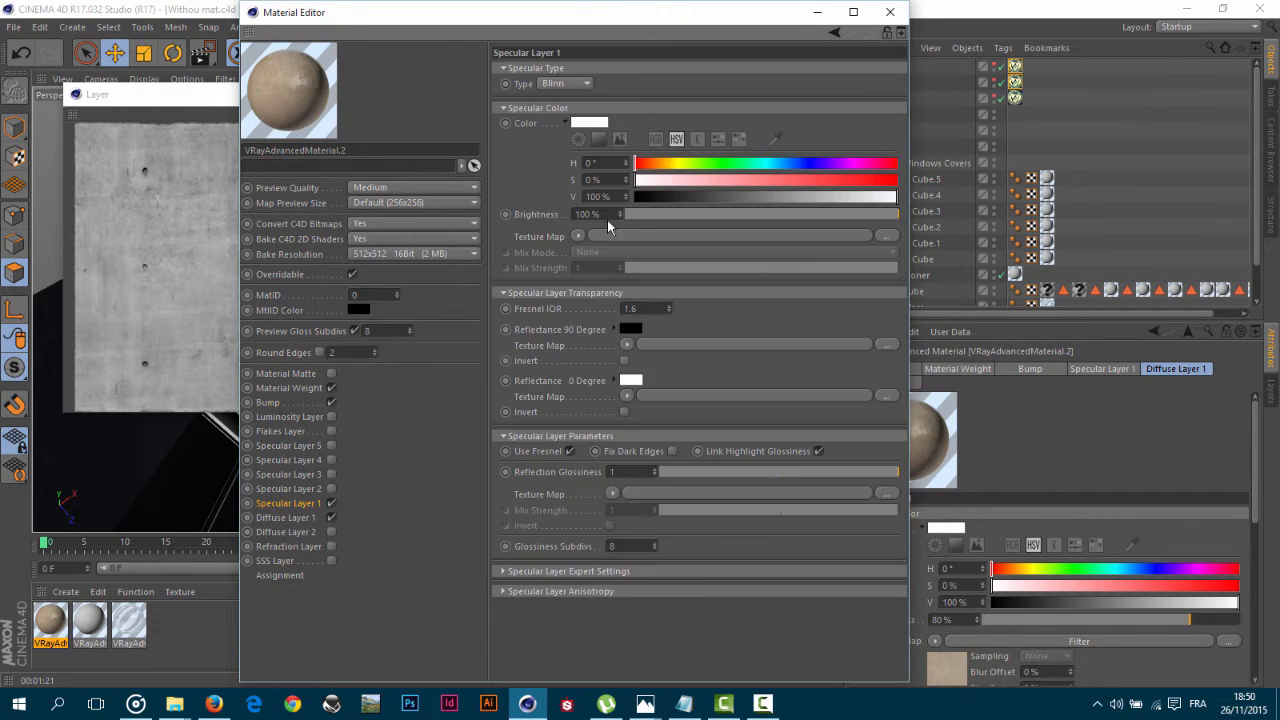
right_click(535, 236)
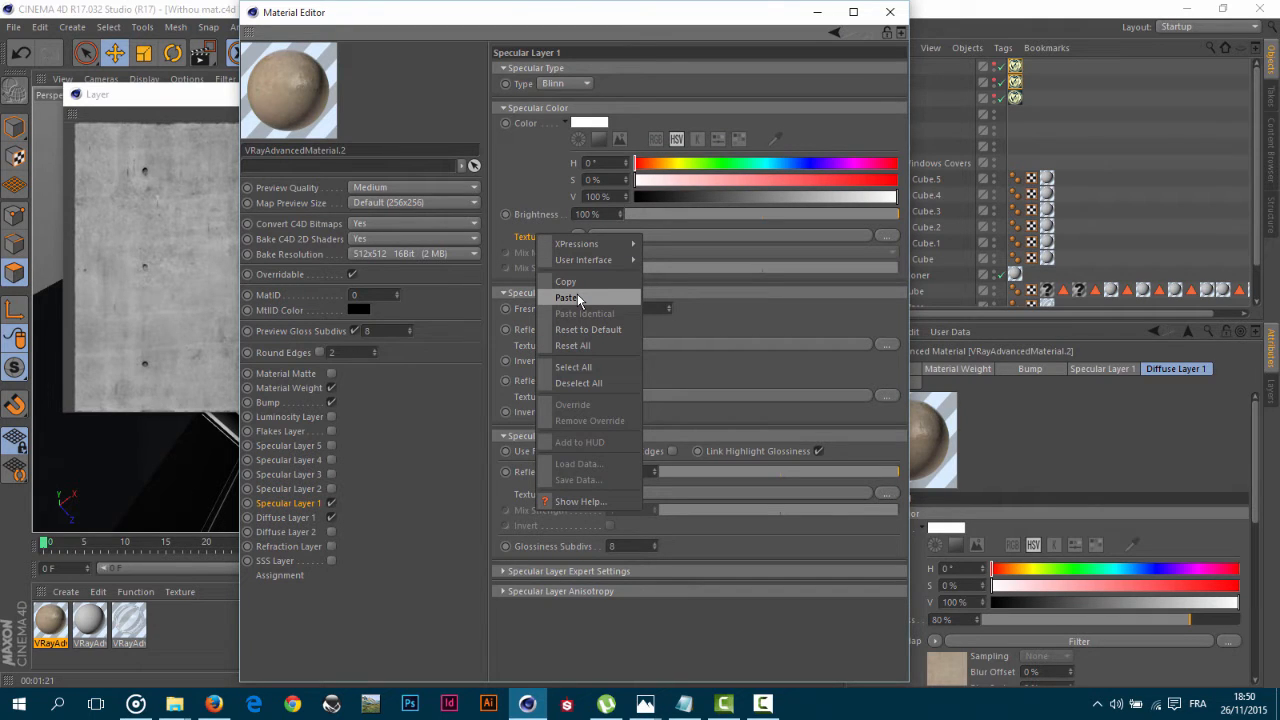
click(566, 298)
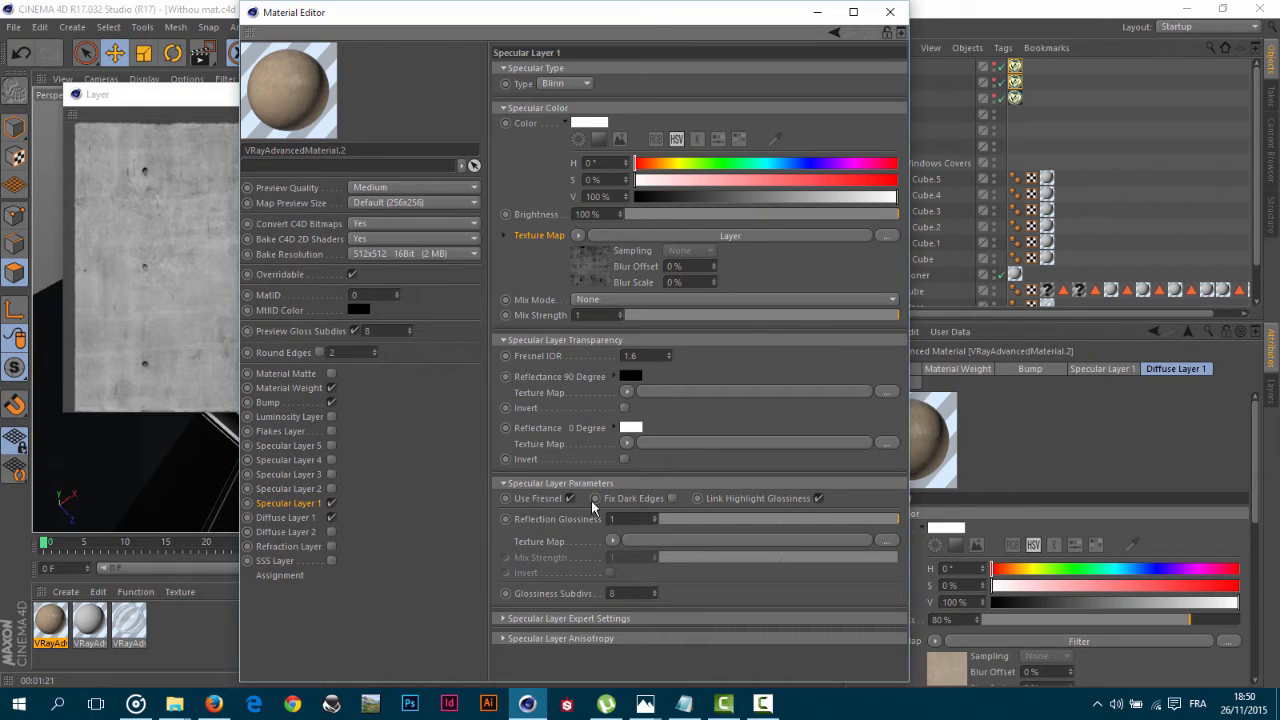
Set Specular Layer 1's Fresnel IOR to 3, reflection glossiness to 0.8 and glossiness subdivisions to 16.
double_click(628, 519)
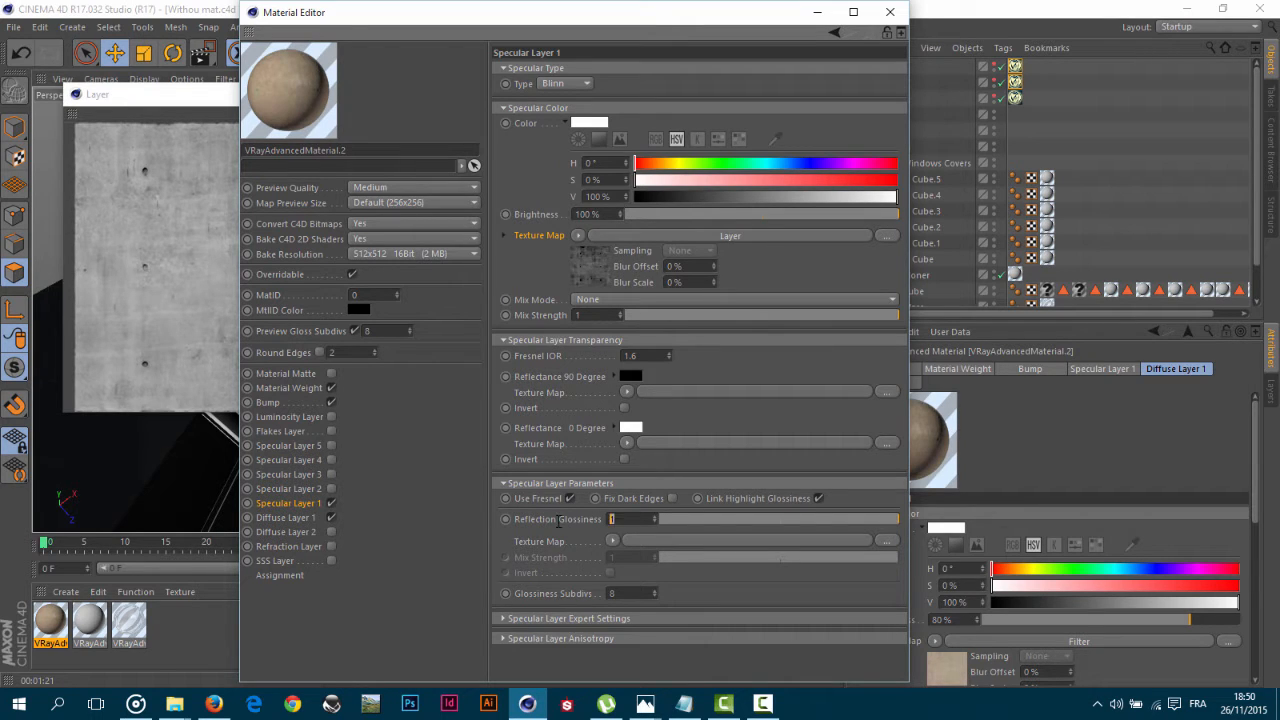
double_click(636, 354)
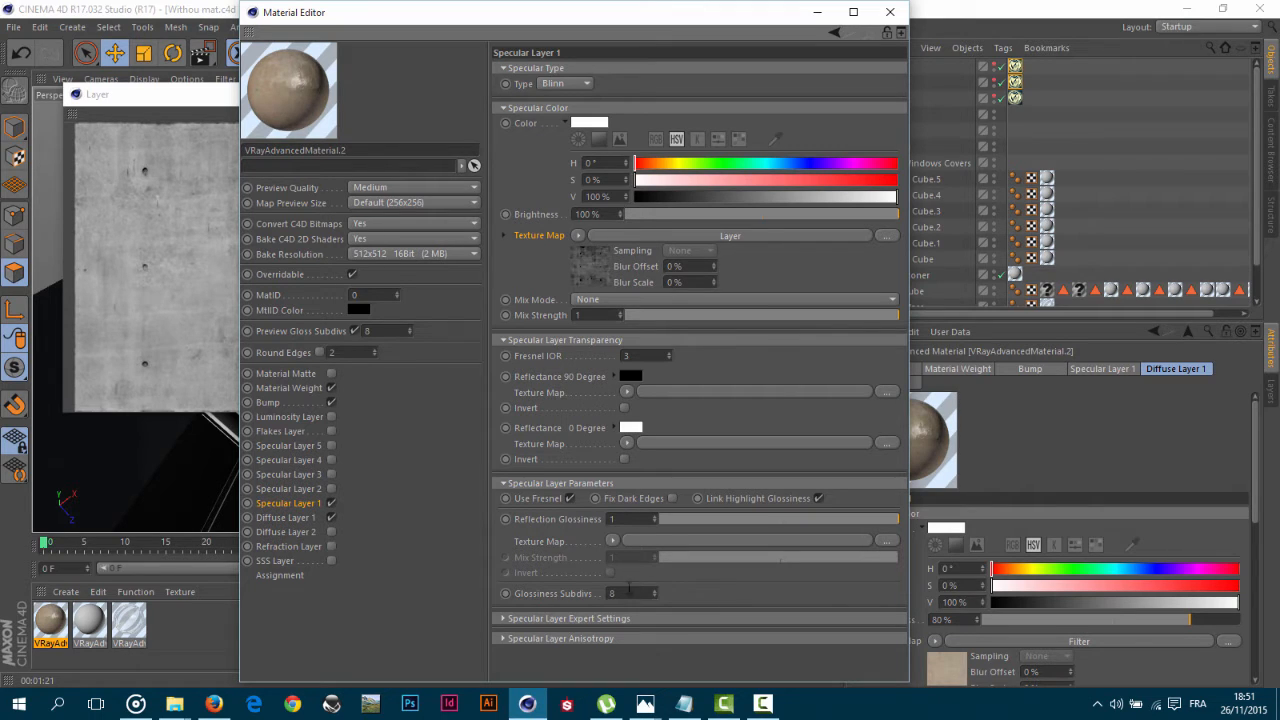
click(619, 516)
text(0.8)
key(Return)
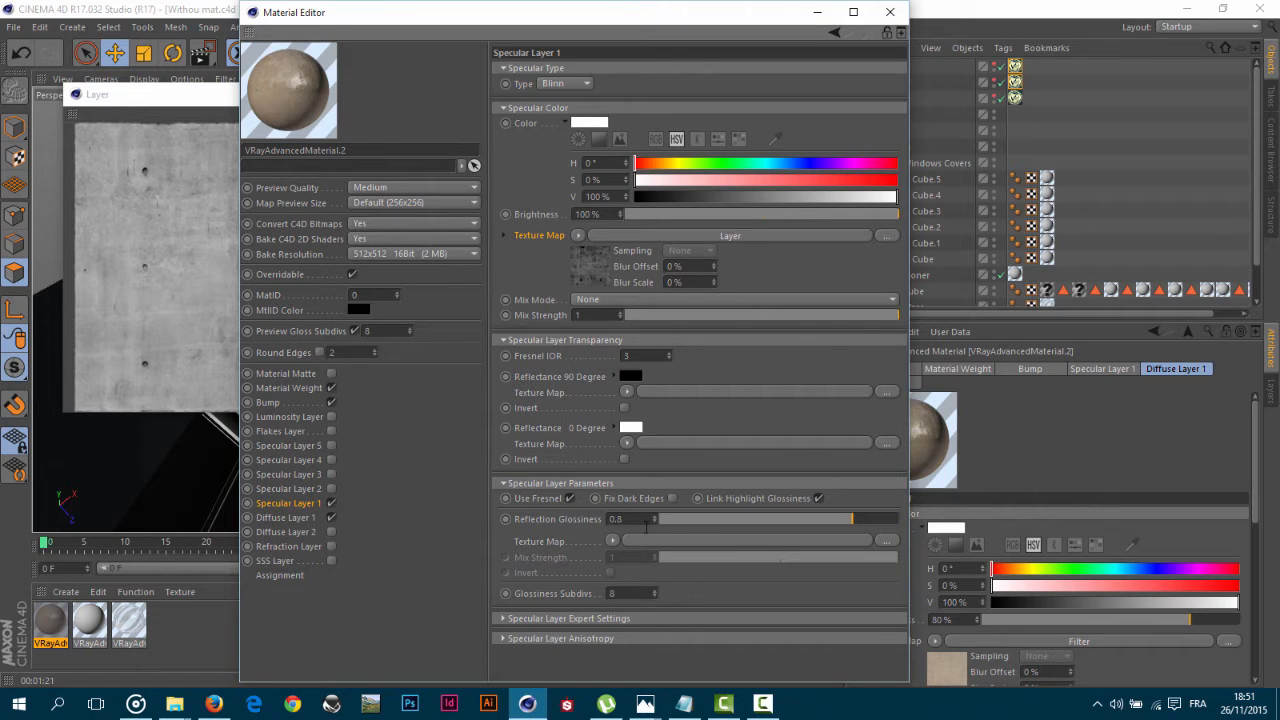
double_click(610, 594)
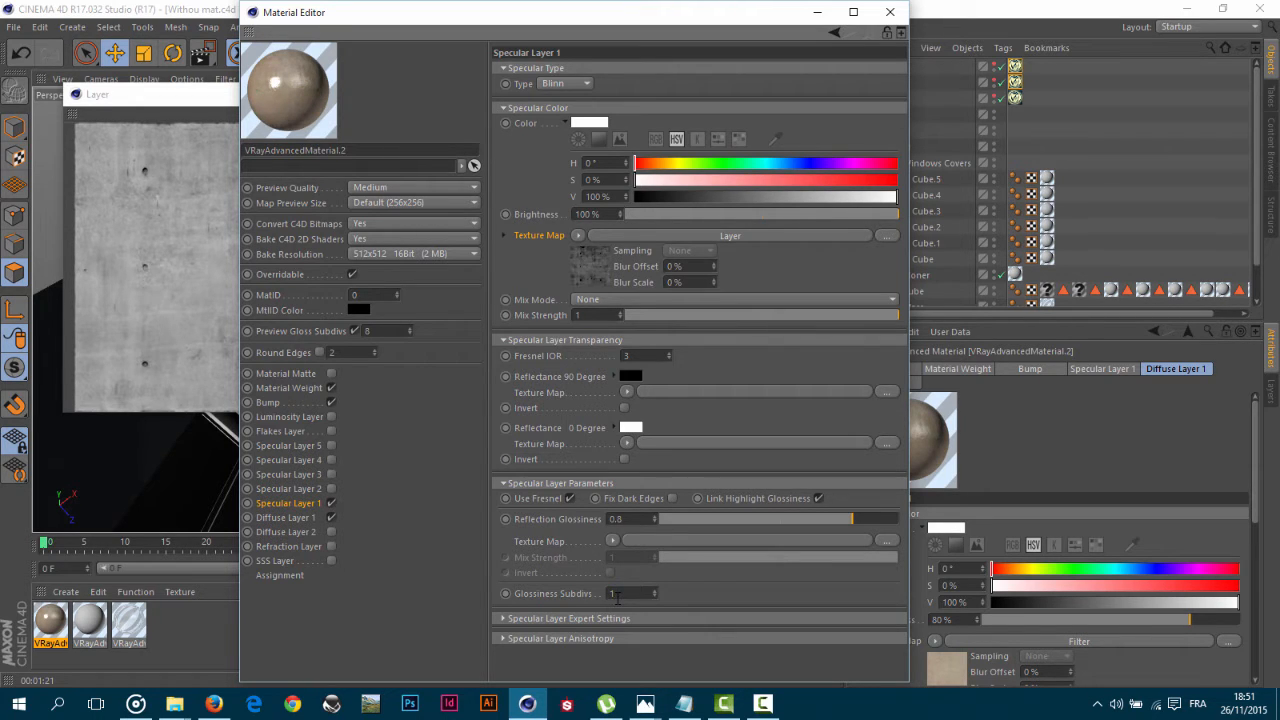
text(16)
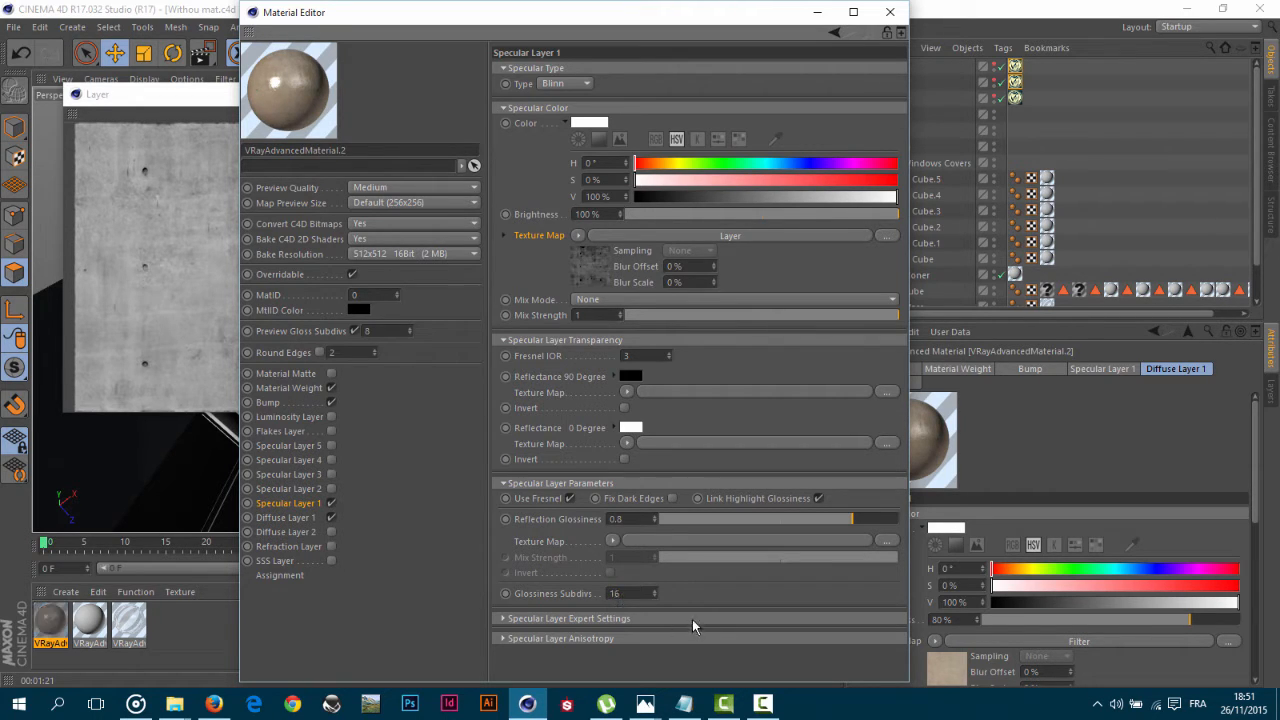
Load Grungemaps0136_S.jpg as the reflection glossiness texture map and set its mix strength to 1.
click(886, 541)
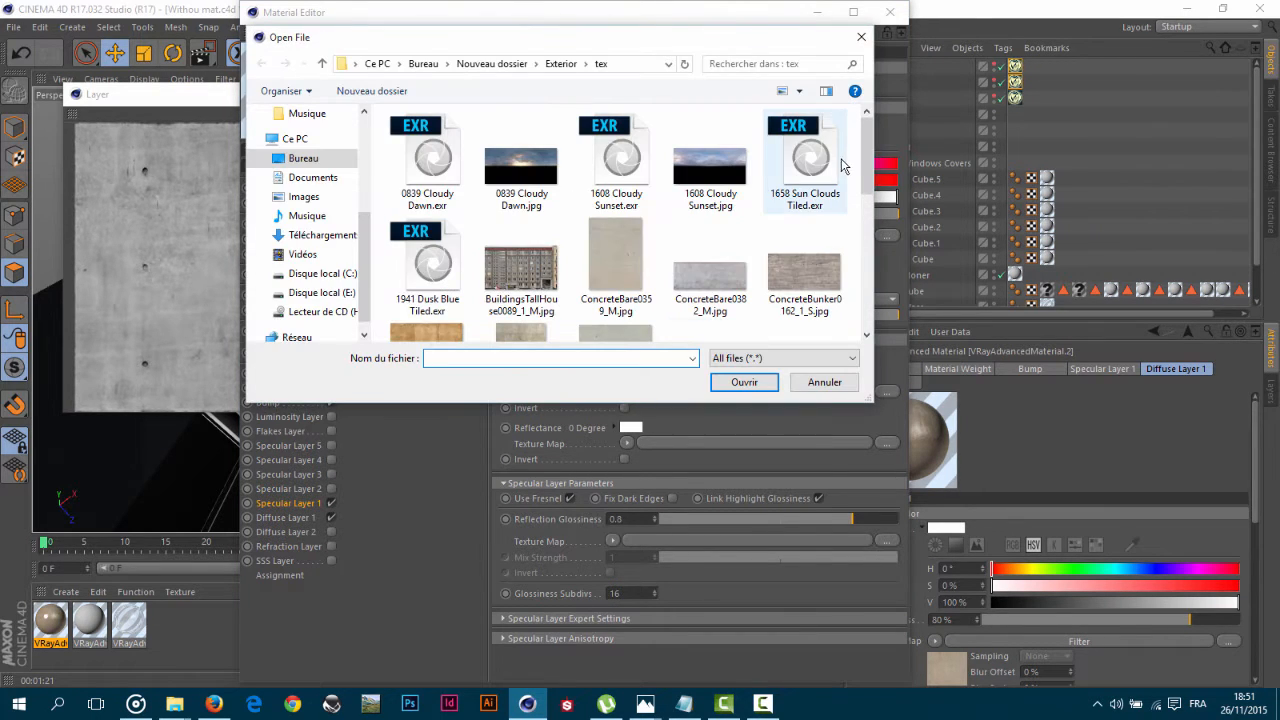
drag(865, 177, 865, 276)
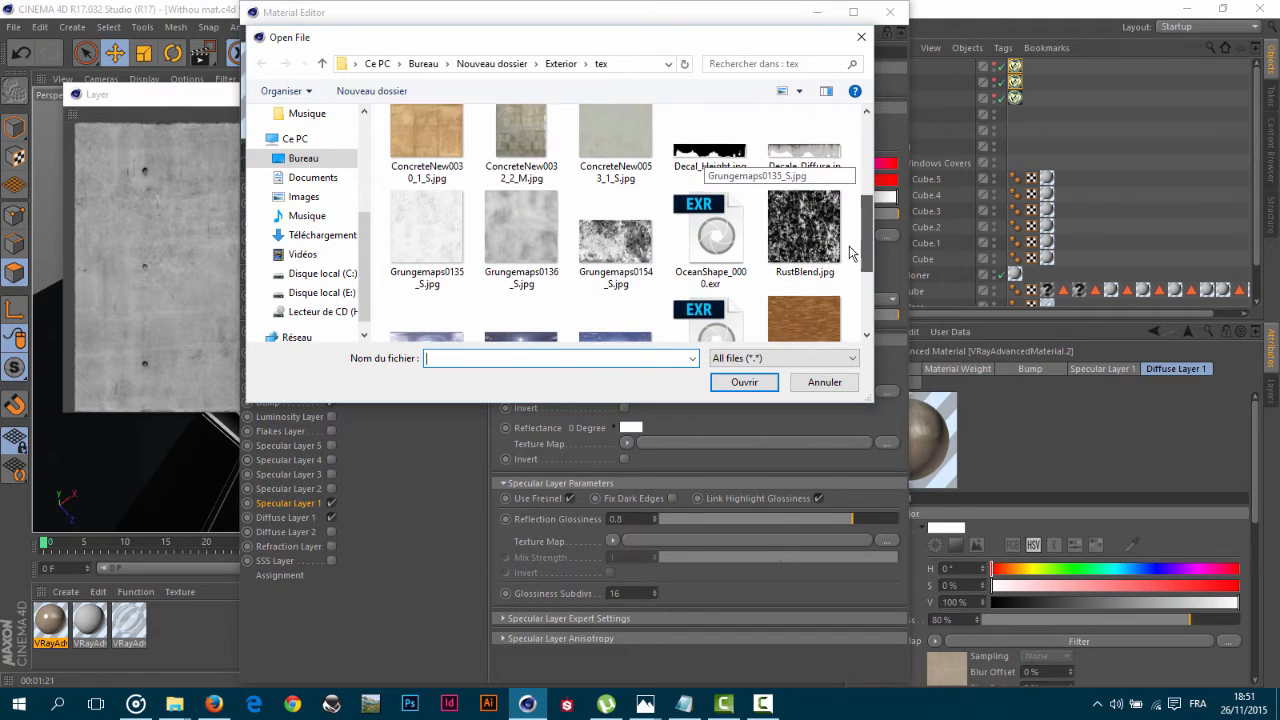
click(517, 232)
click(743, 382)
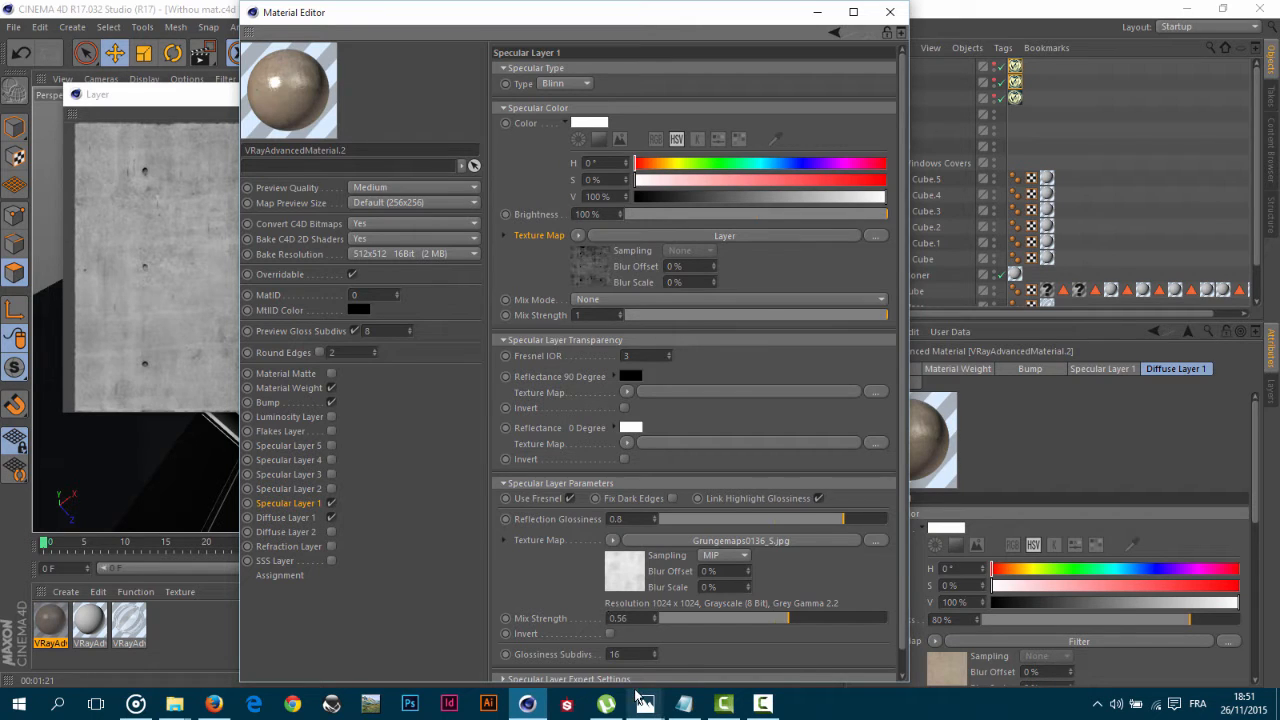
mouse_move(640, 697)
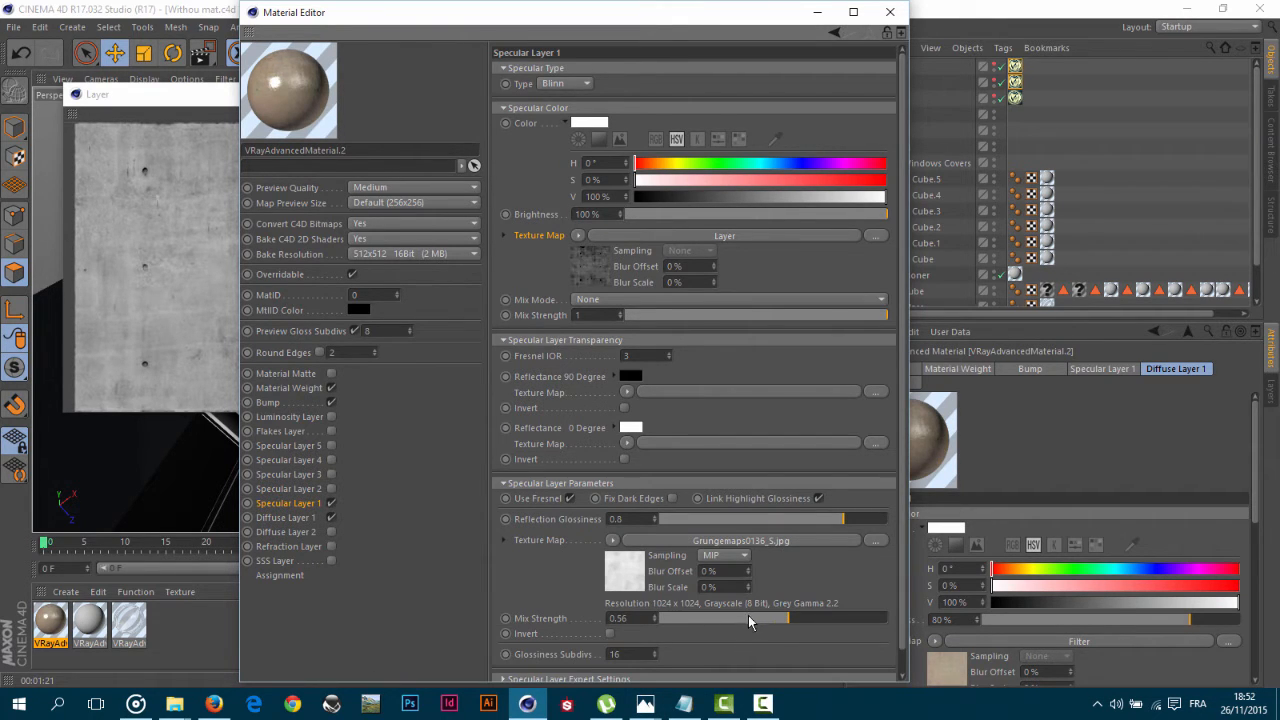
drag(752, 620, 1083, 680)
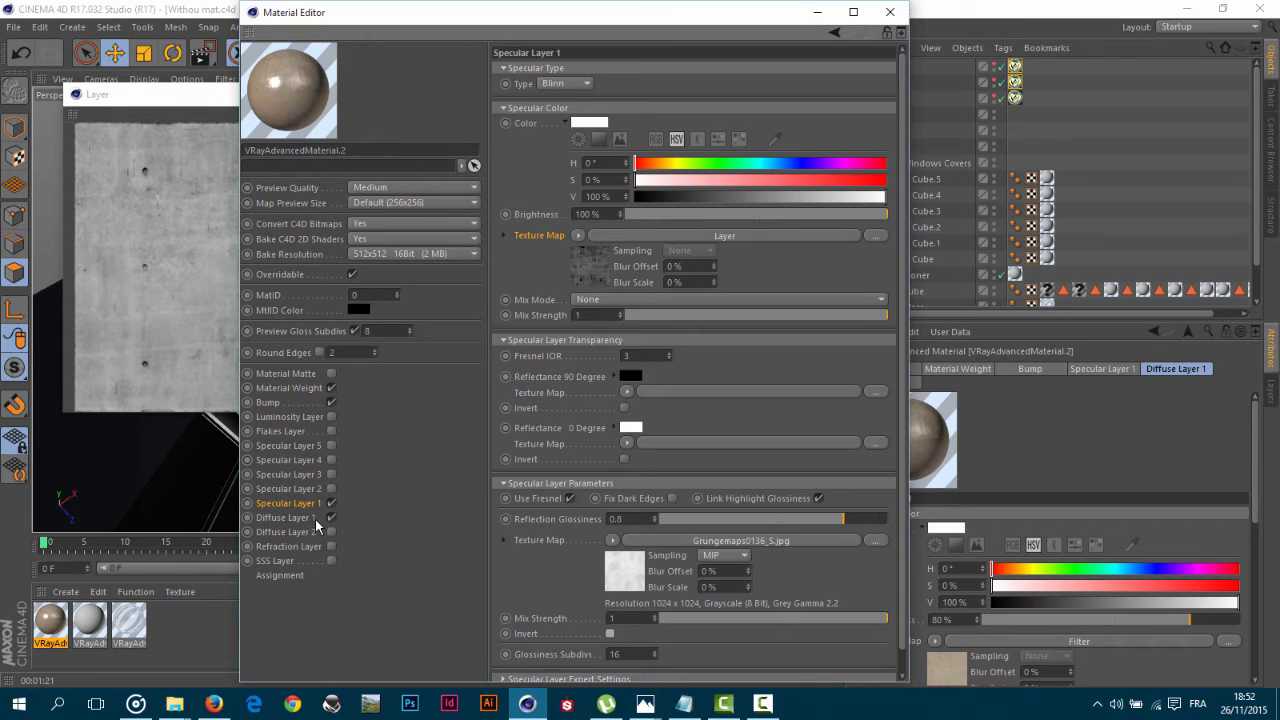
drag(902, 374, 904, 474)
scroll(904, 480, up, 1)
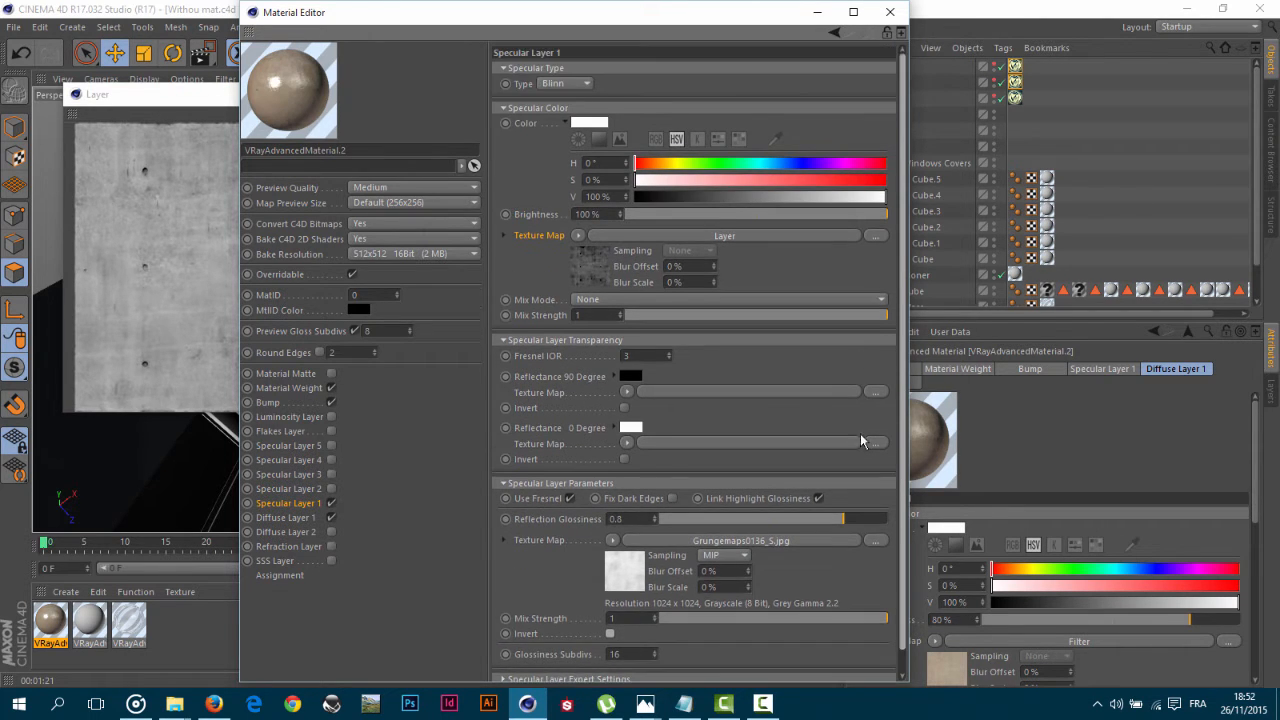
Close the material editor and Layer preview, and assign the concrete material to the Cube object's two empty texture tags.
click(889, 12)
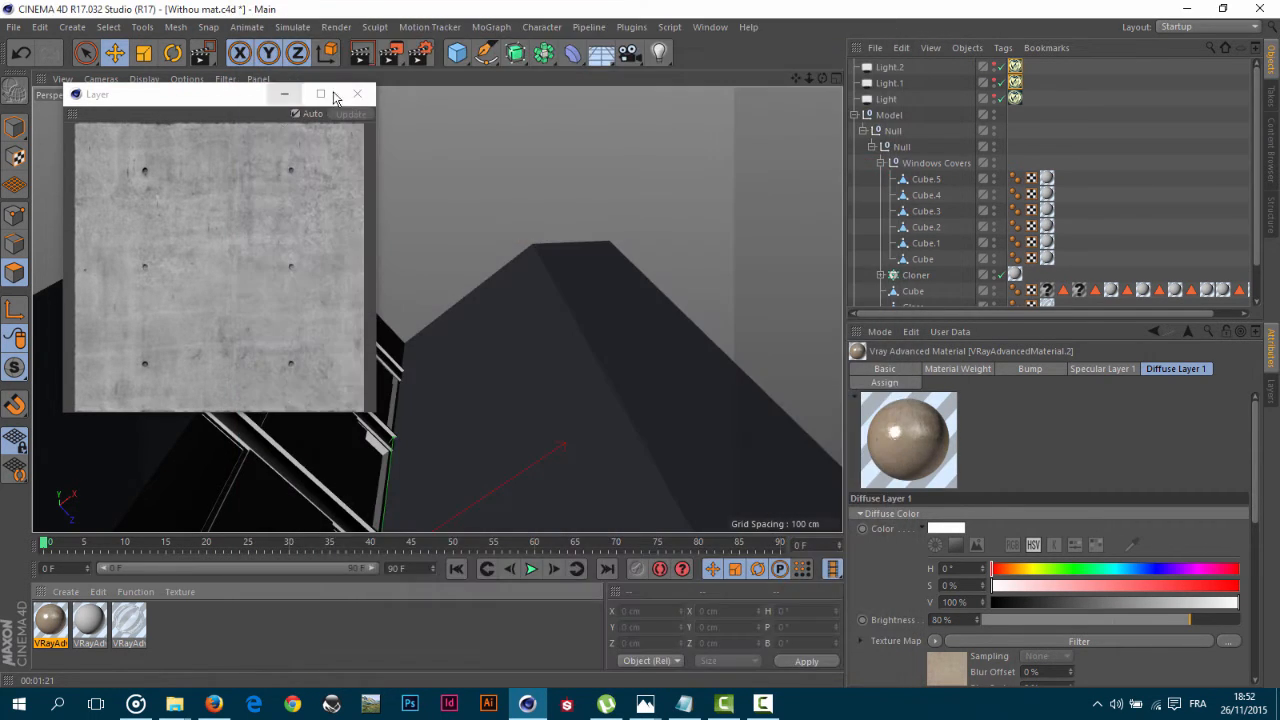
click(357, 94)
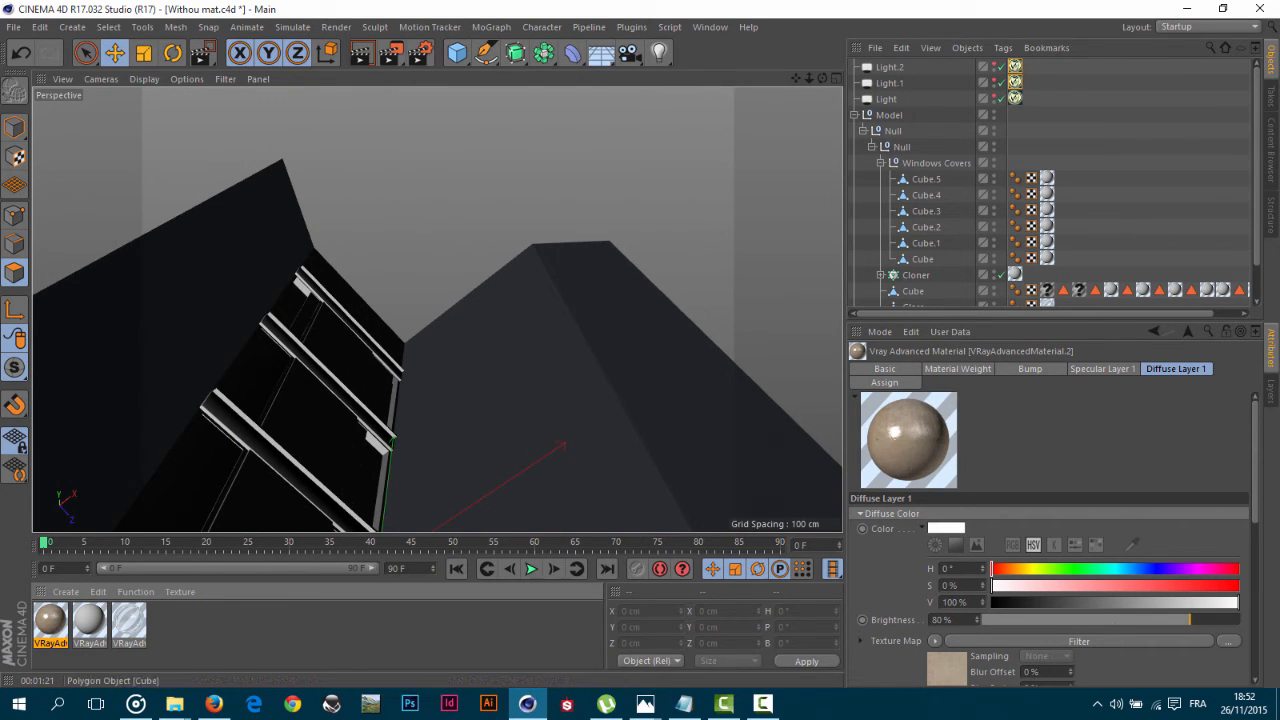
drag(1256, 120, 1256, 162)
drag(43, 619, 1046, 251)
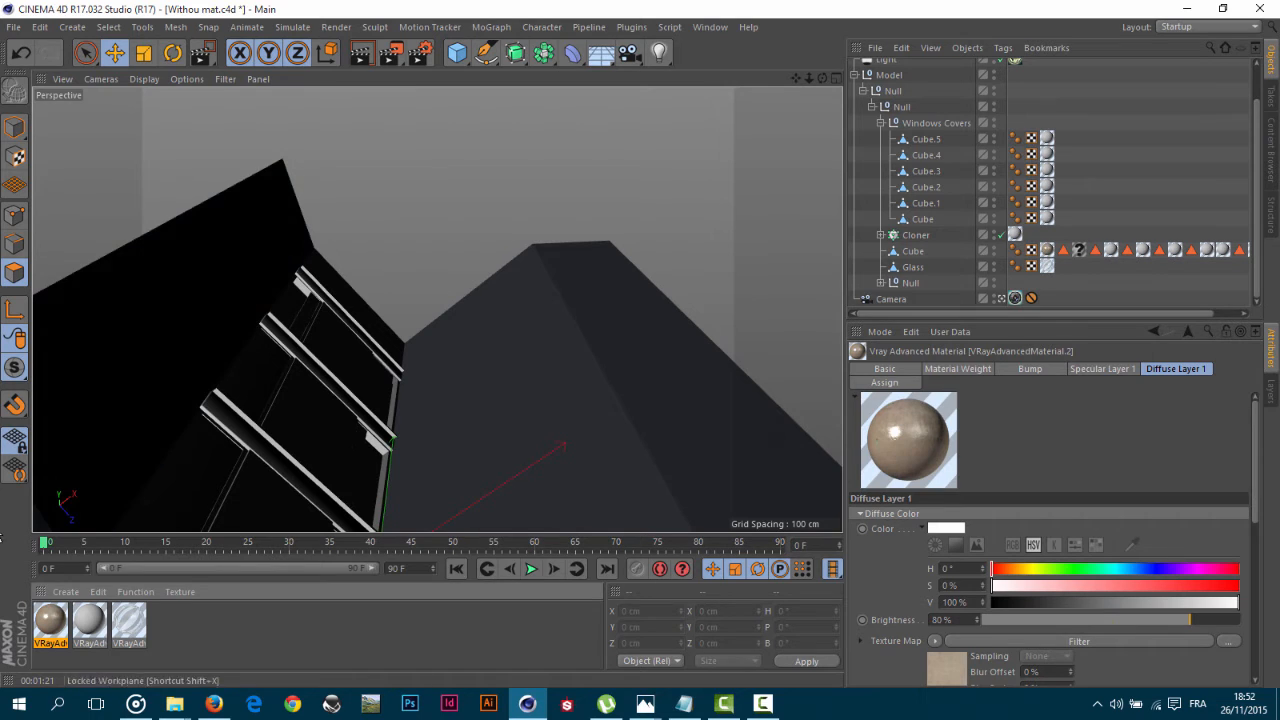
click(1078, 250)
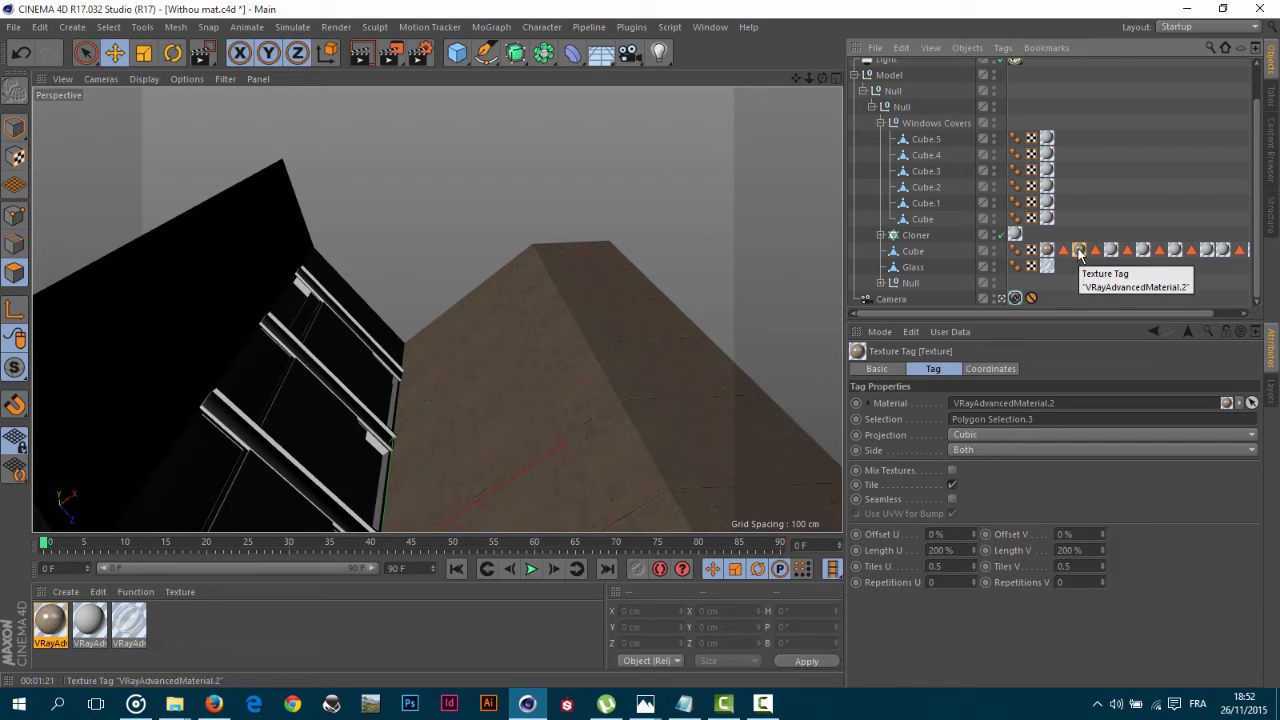
Examine the projection options of the Cube's concrete texture tag restricted to Polygon Selection.3.
click(1006, 436)
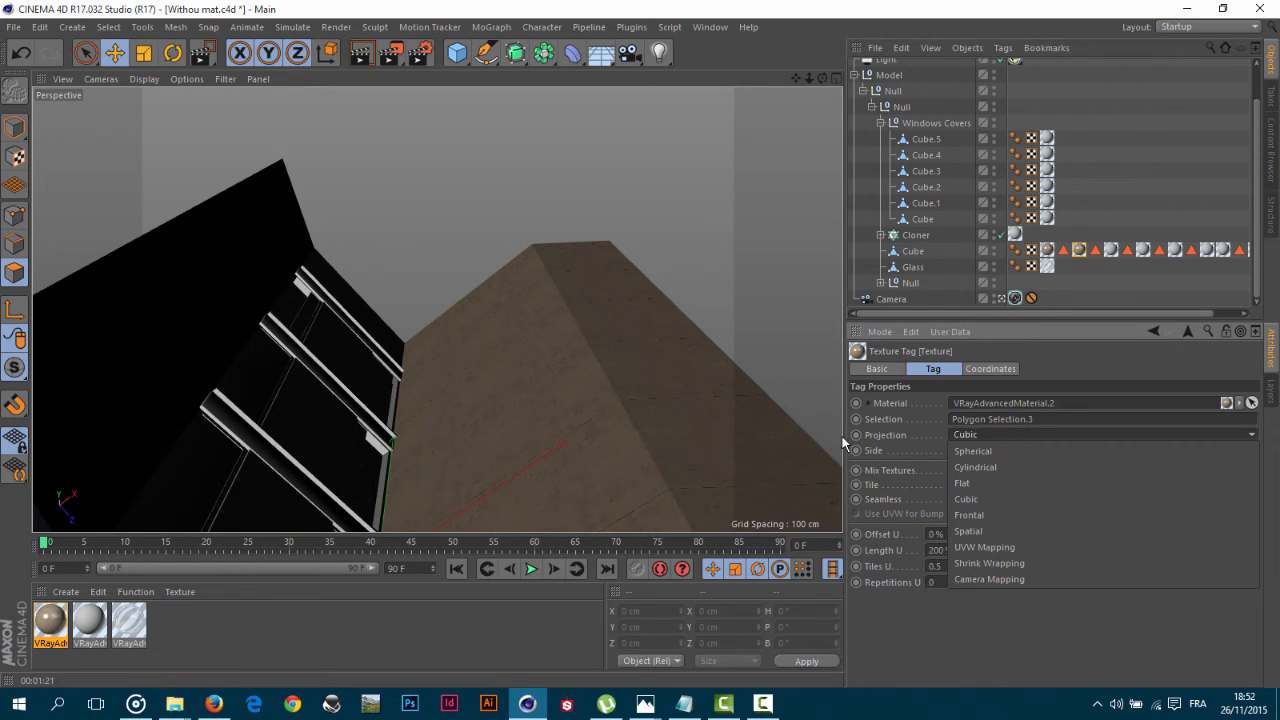
click(1027, 437)
click(982, 437)
click(972, 436)
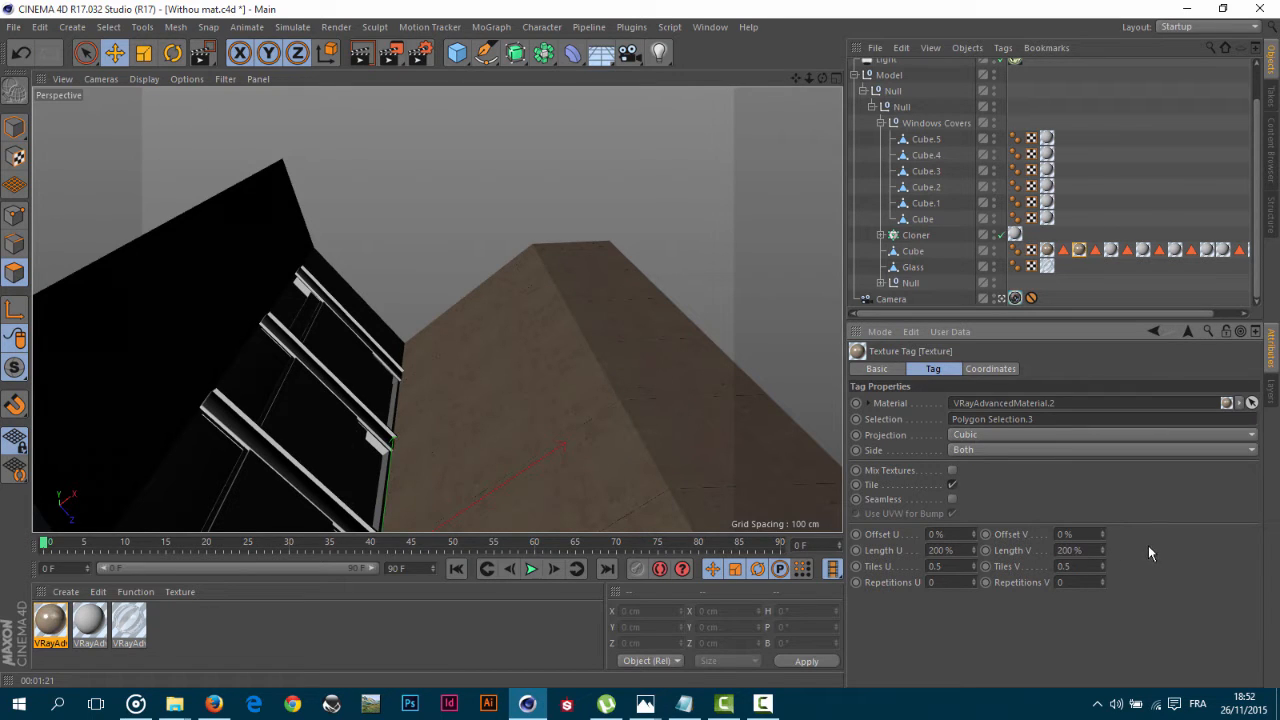
Render a viewport region covering the window edge and the adjoining concrete wall.
drag(396, 58, 446, 78)
drag(377, 351, 497, 545)
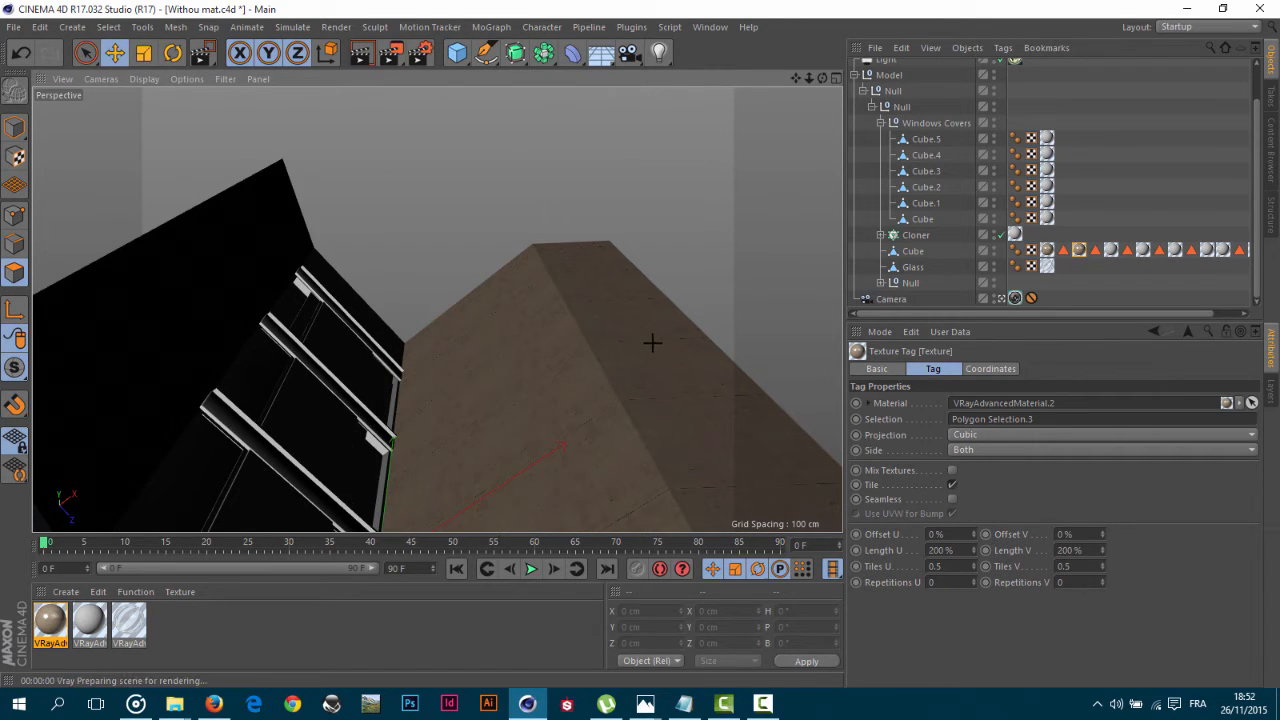
click(757, 703)
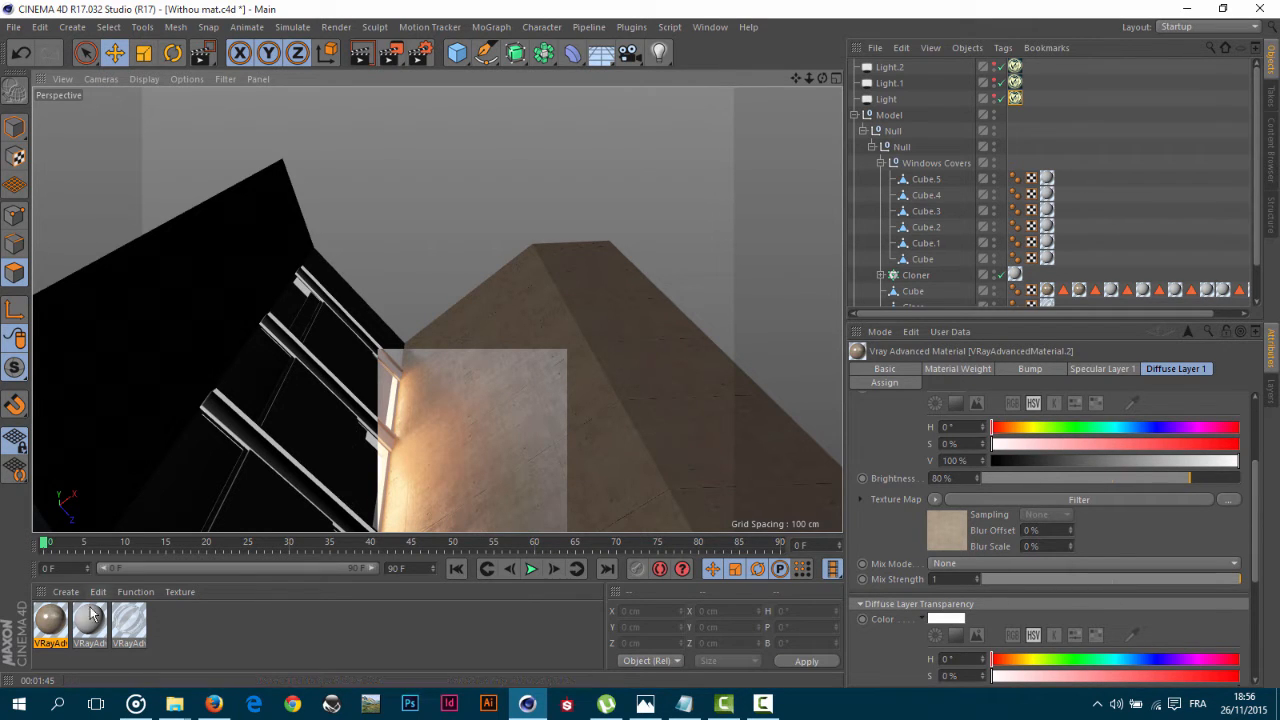
Set the saturation of the concrete material's Diffuse Layer 1 Filter shader to 5% and close the material editor.
click(58, 625)
double_click(58, 625)
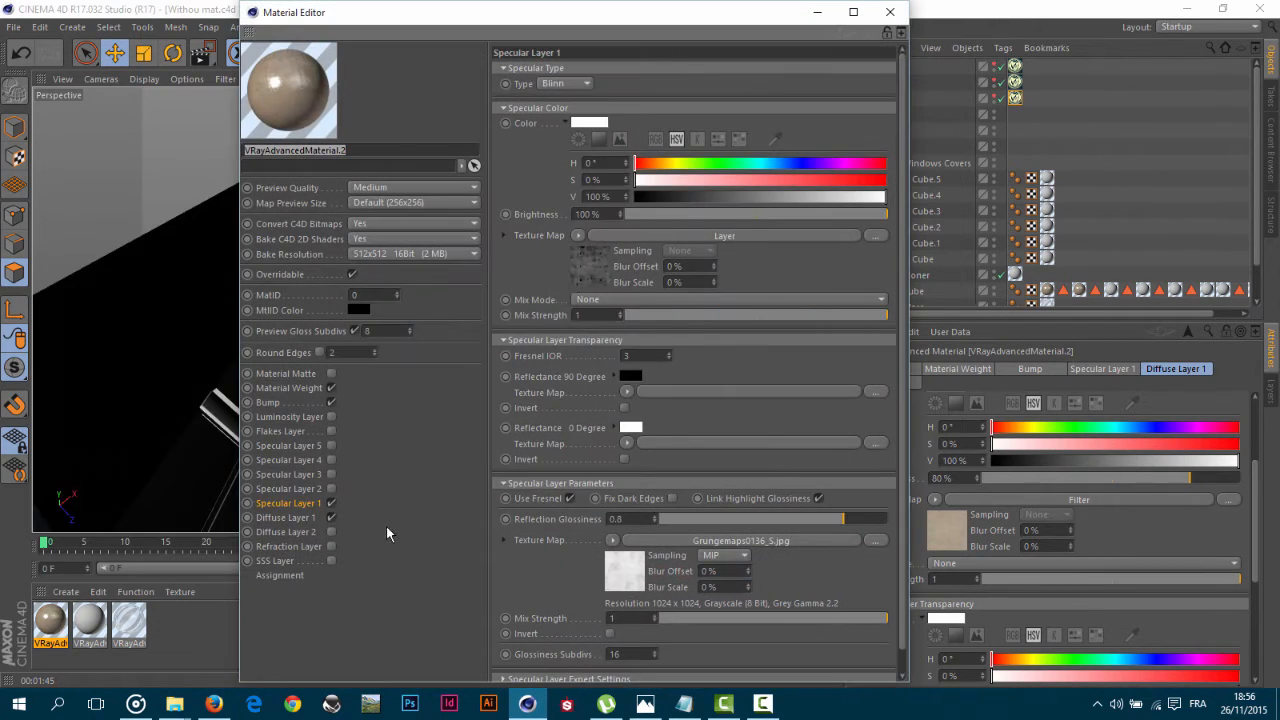
click(287, 517)
click(605, 220)
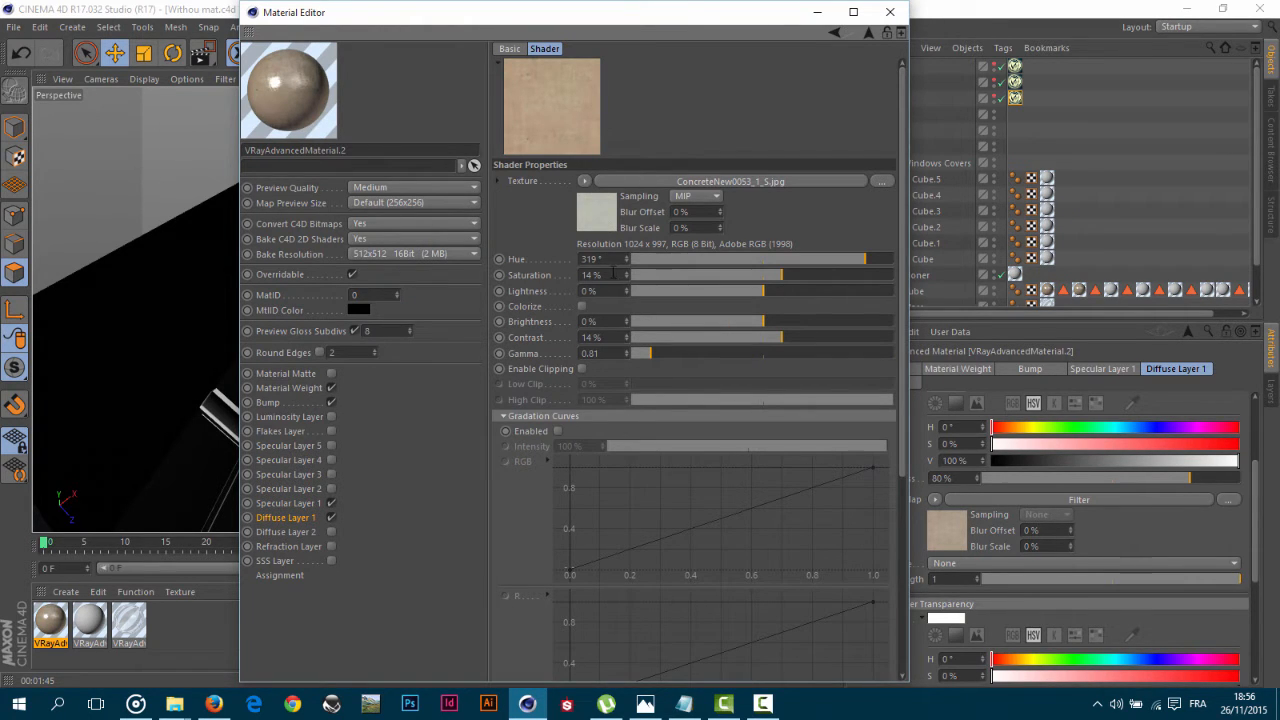
click(779, 276)
drag(779, 277, 767, 284)
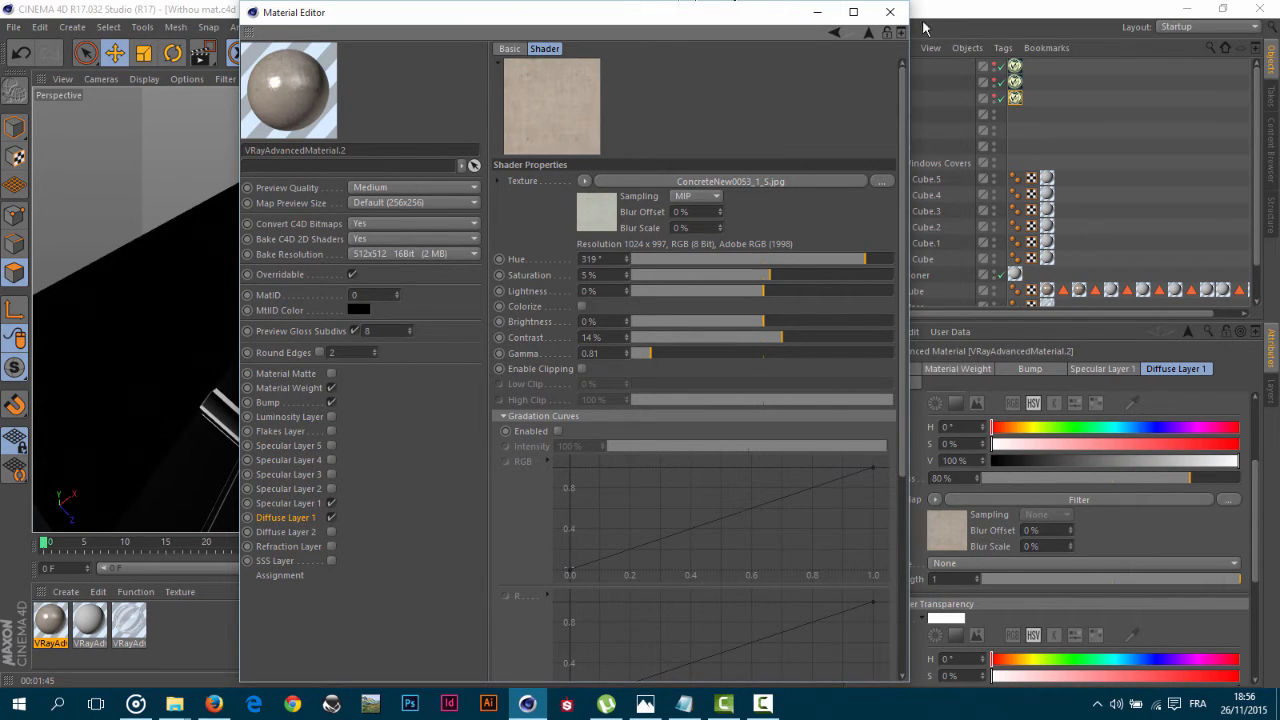
click(889, 12)
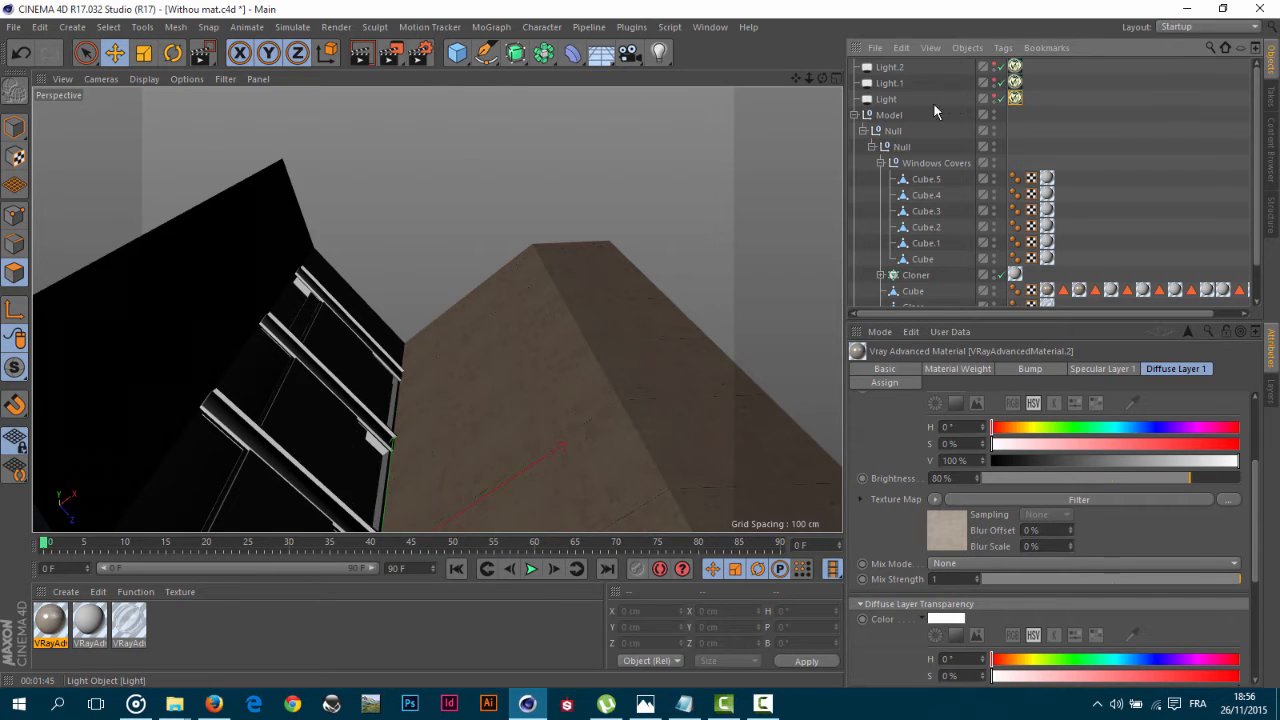
Rename the light object just above Model as Dome Light.
click(887, 99)
click(1015, 98)
double_click(905, 101)
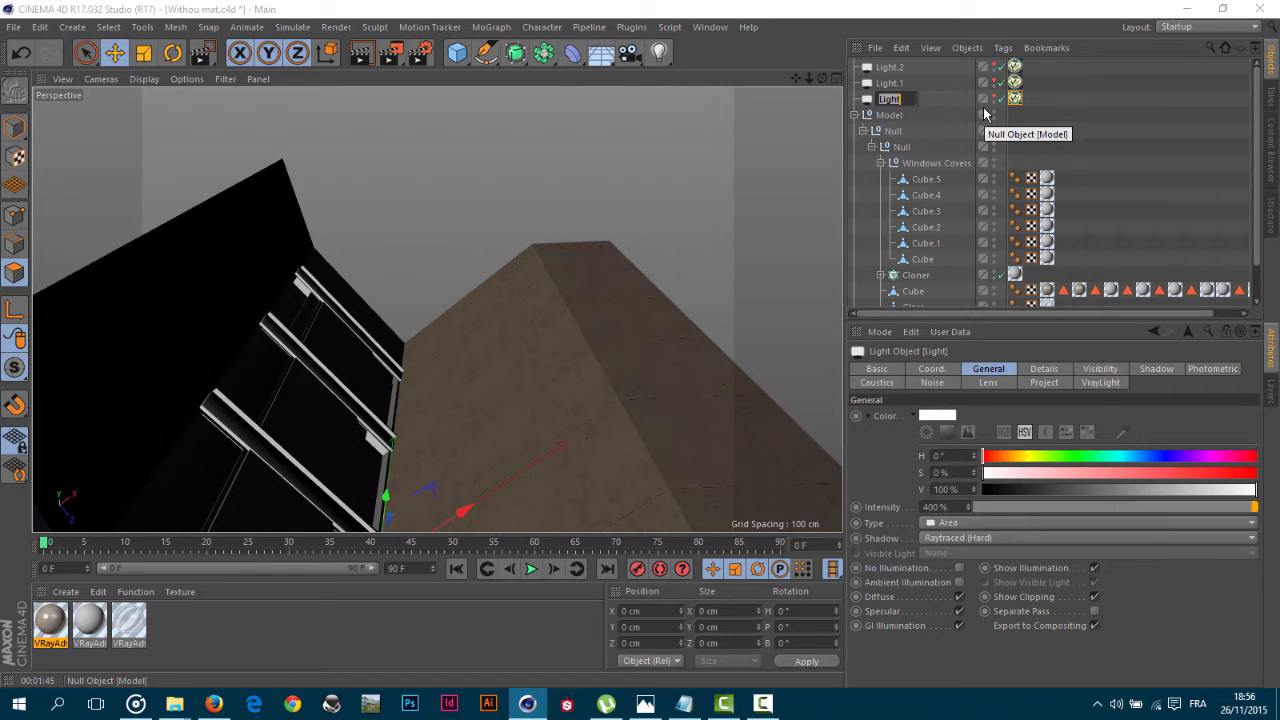
text(d)
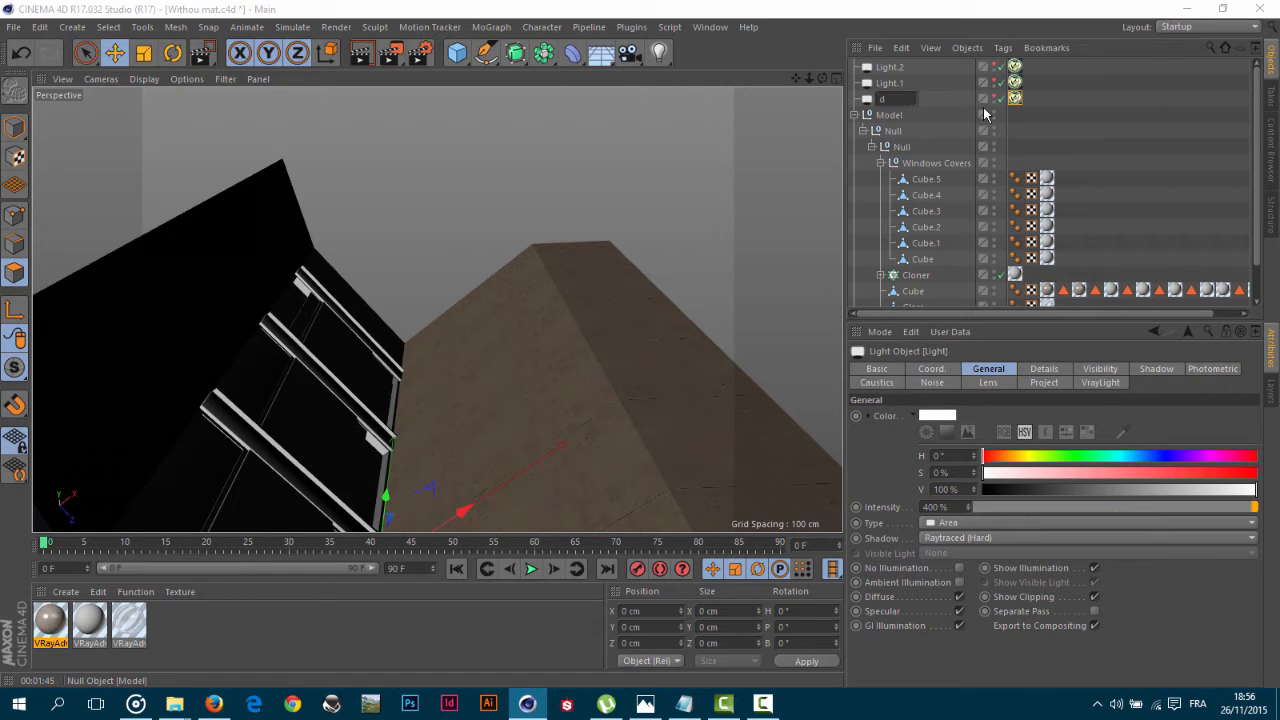
text(oom)
key(BackSpace)
key(BackSpace)
key(BackSpace)
key(BackSpace)
text(ome Light)
key(Return)
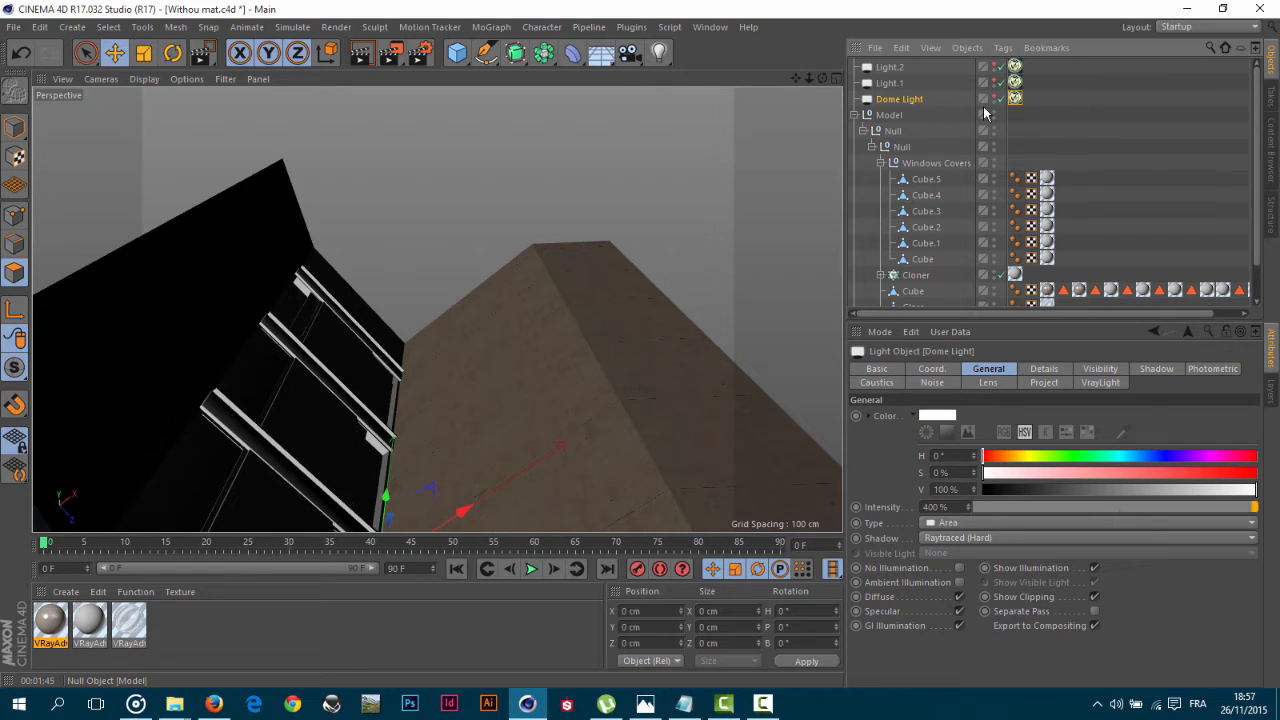
Rename Light.2 as Light and Light.1 as Light 2.
double_click(895, 67)
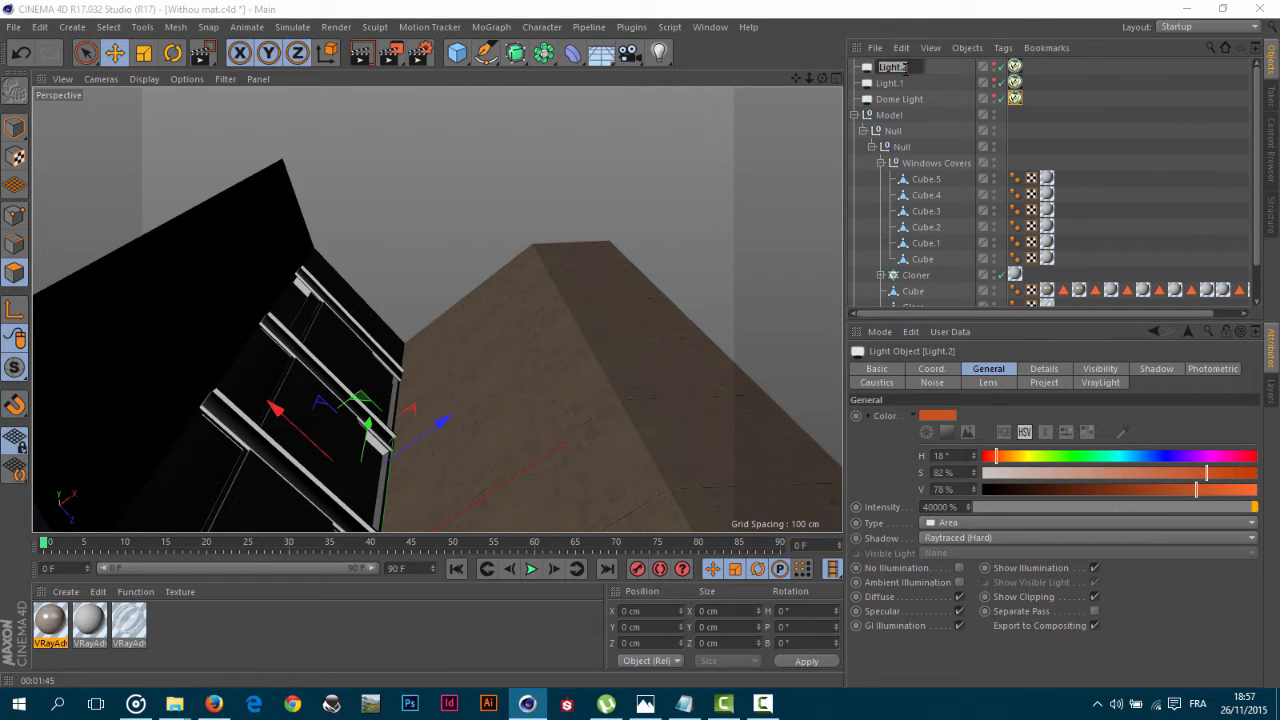
text(light)
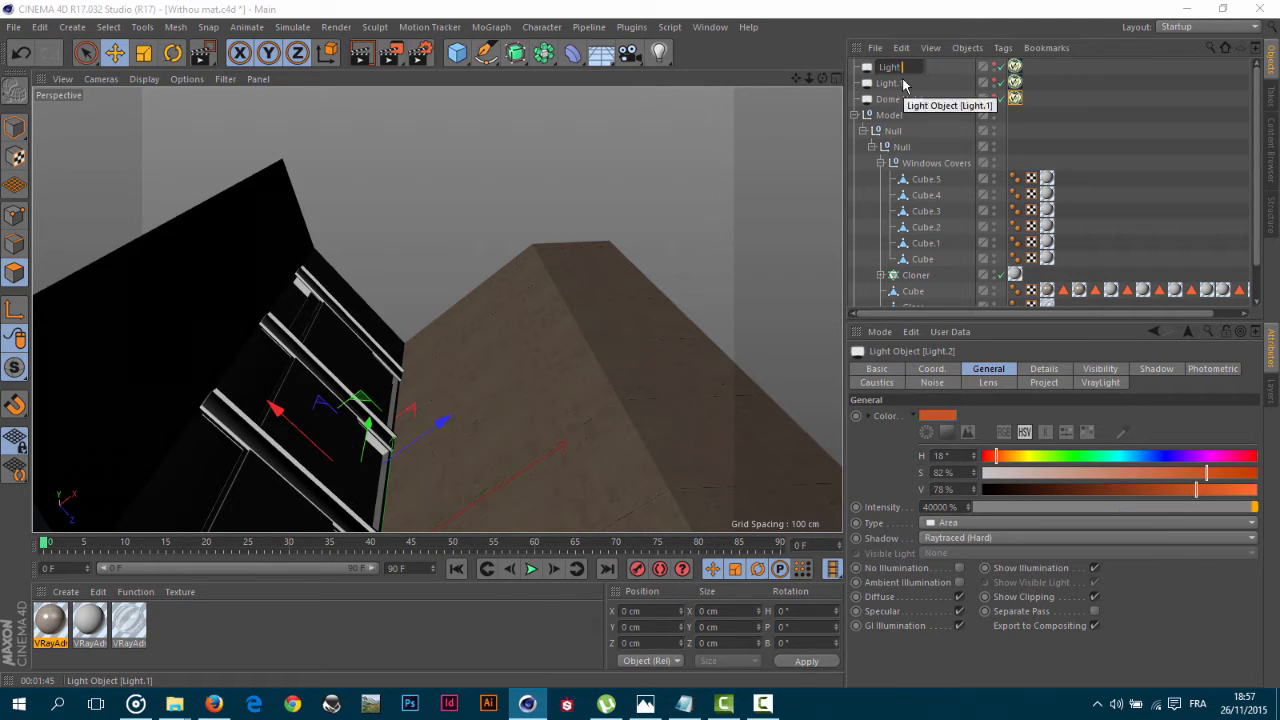
key(Return)
double_click(884, 84)
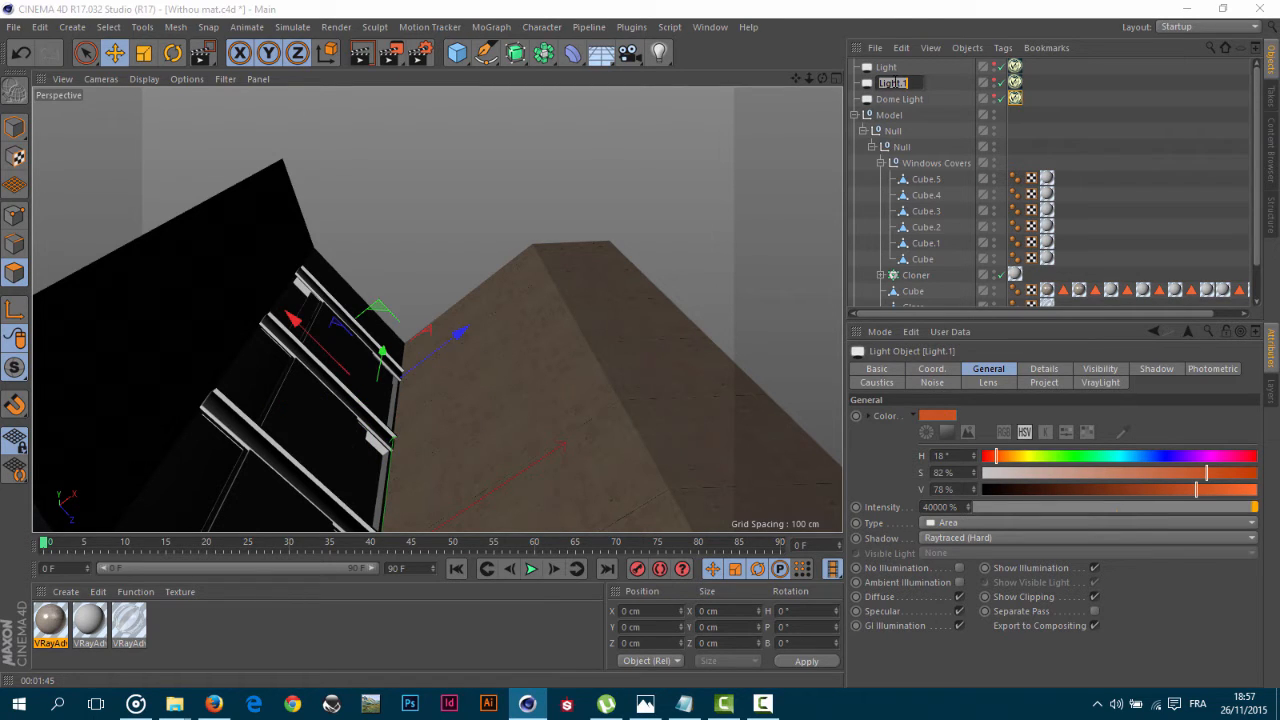
key(BackSpace)
text(liht)
text(Lig)
key(Return)
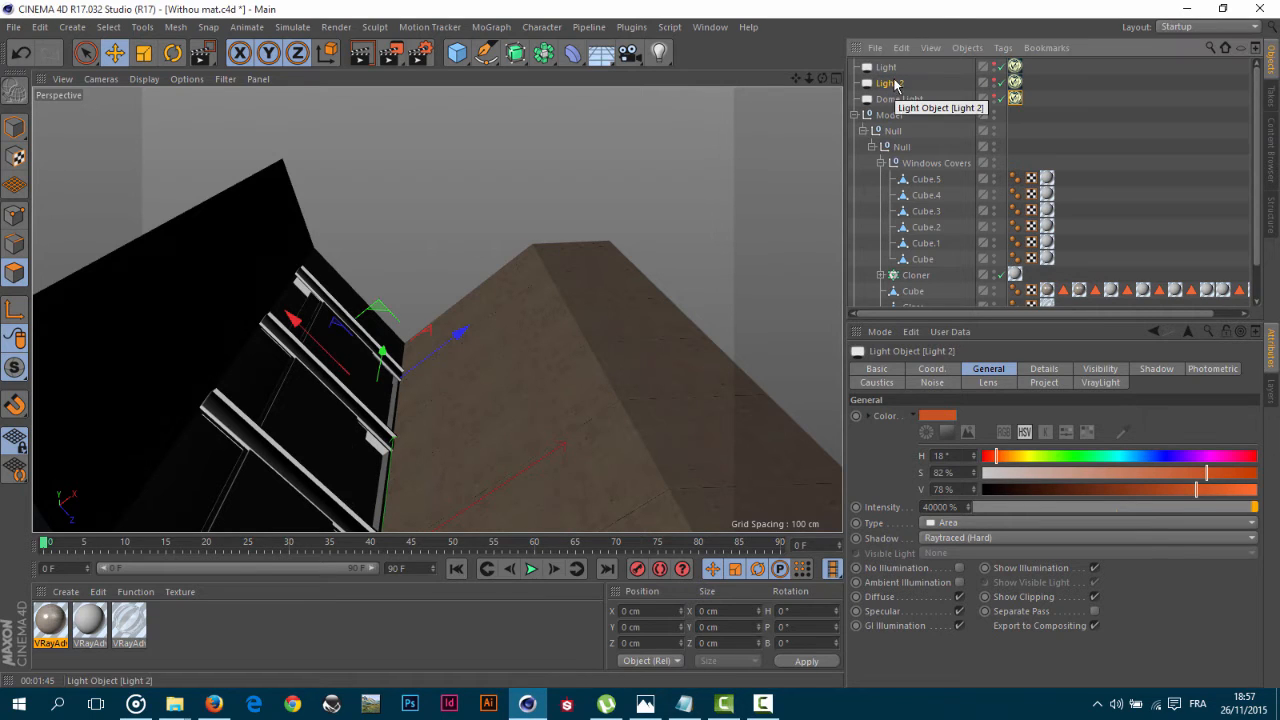
Collapse the Model hierarchy and set the specular contribution of the Dome Light's V-Ray light tag to 3.
click(893, 72)
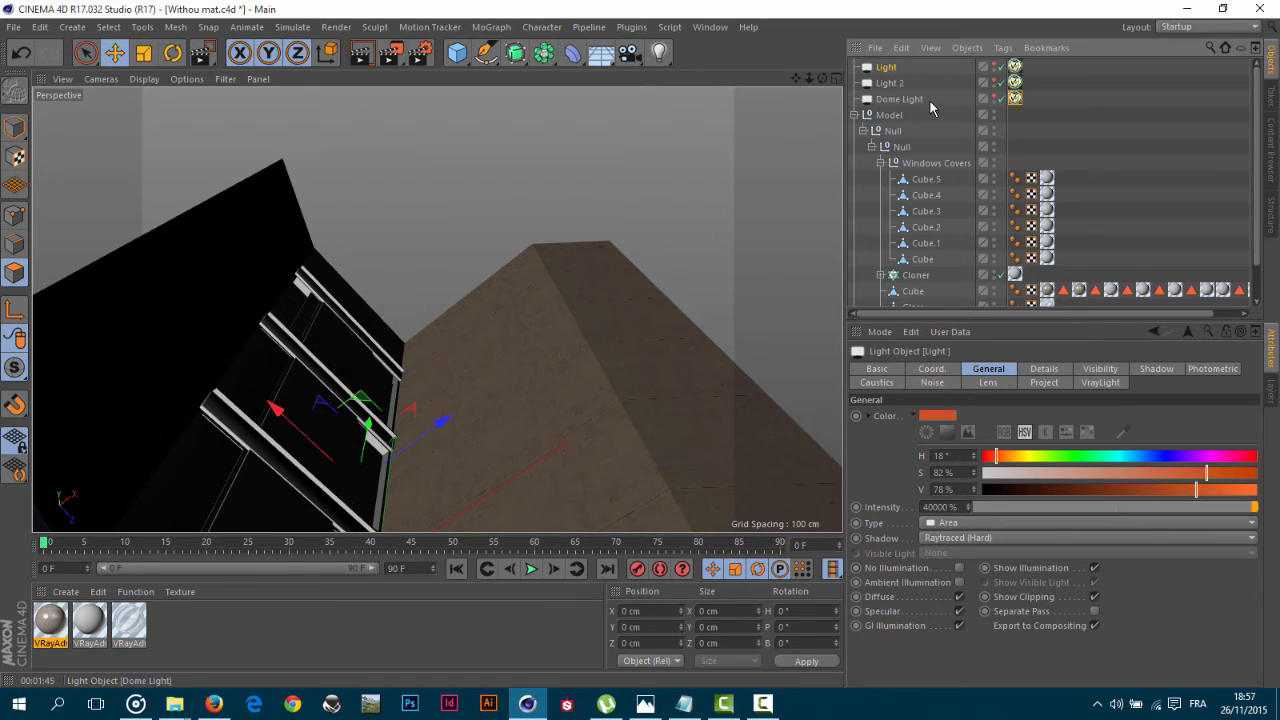
click(854, 115)
click(967, 98)
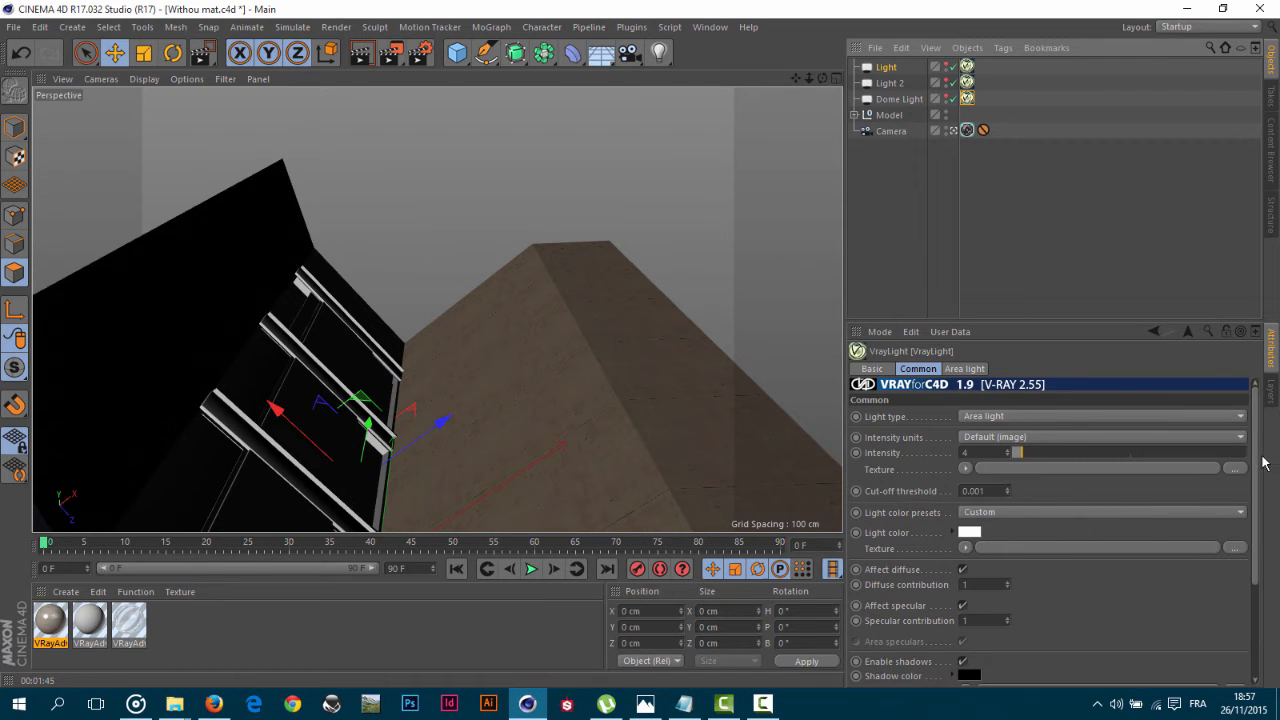
scroll(1255, 480, down, 3)
scroll(1249, 508, down, 3)
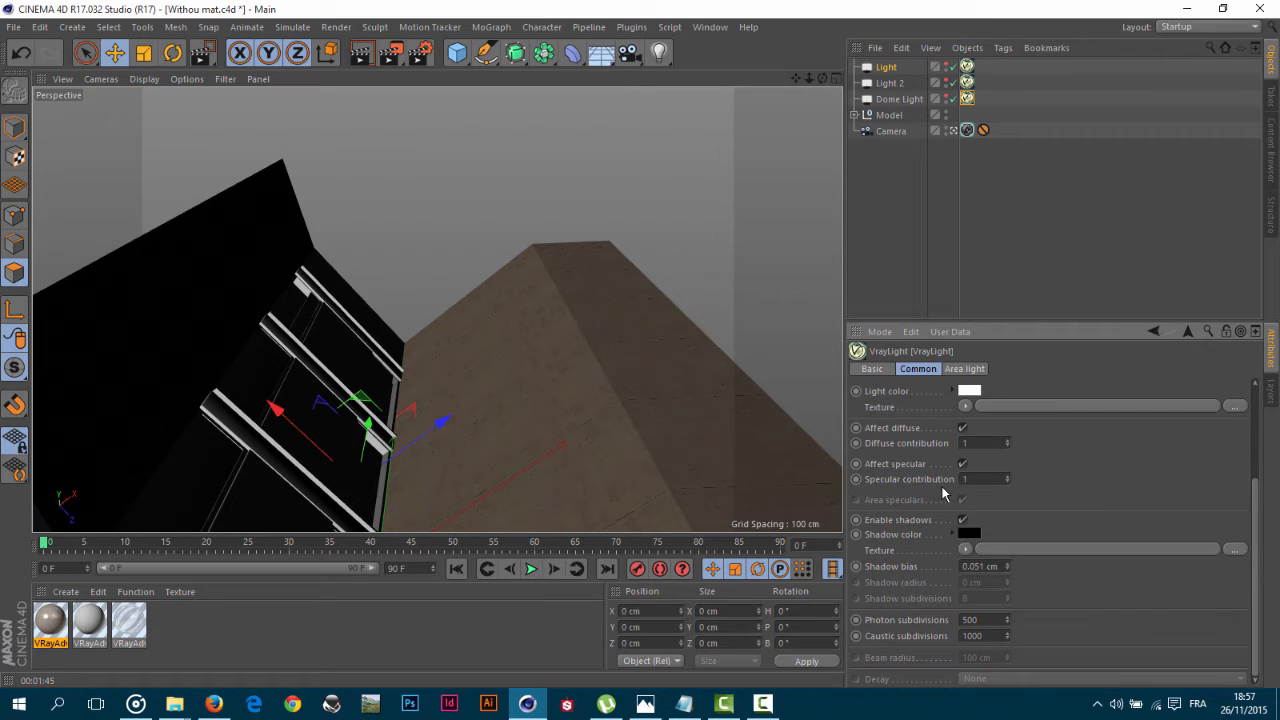
click(962, 478)
text(3)
double_click(983, 480)
drag(1254, 500, 1262, 363)
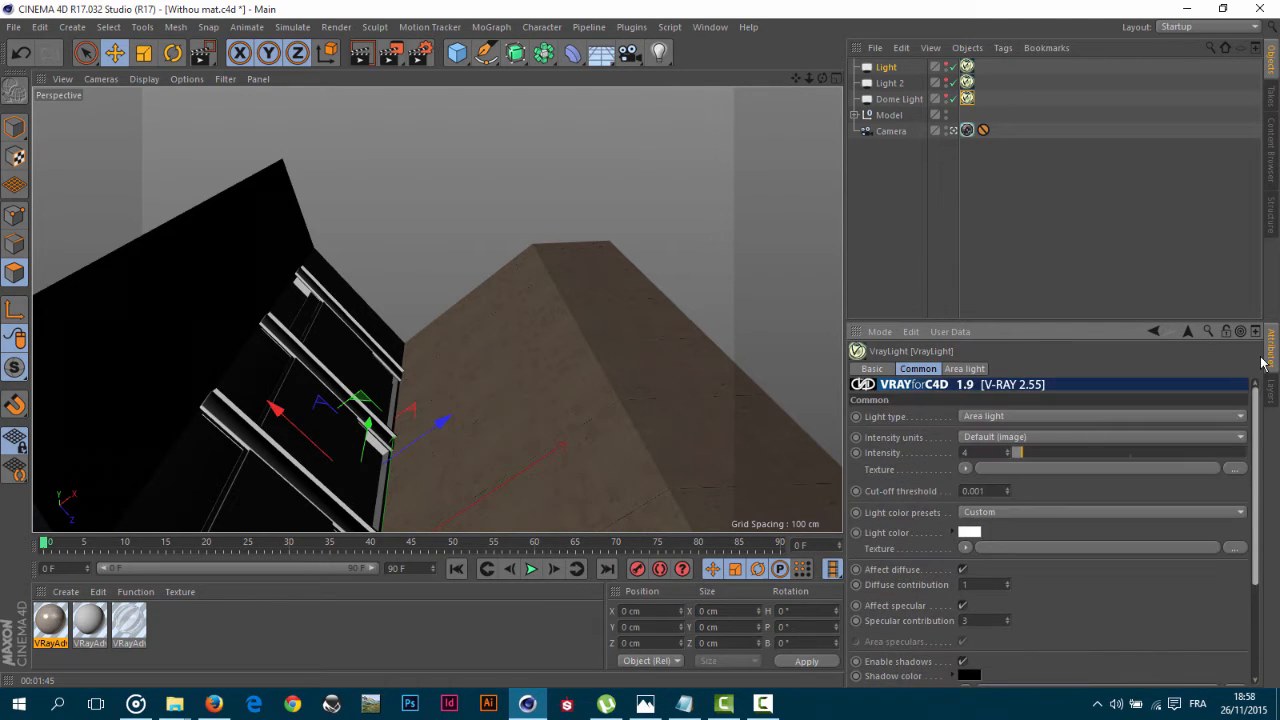
Check the Dome Light's area light settings and render a larger viewport region over the concrete wall.
click(968, 369)
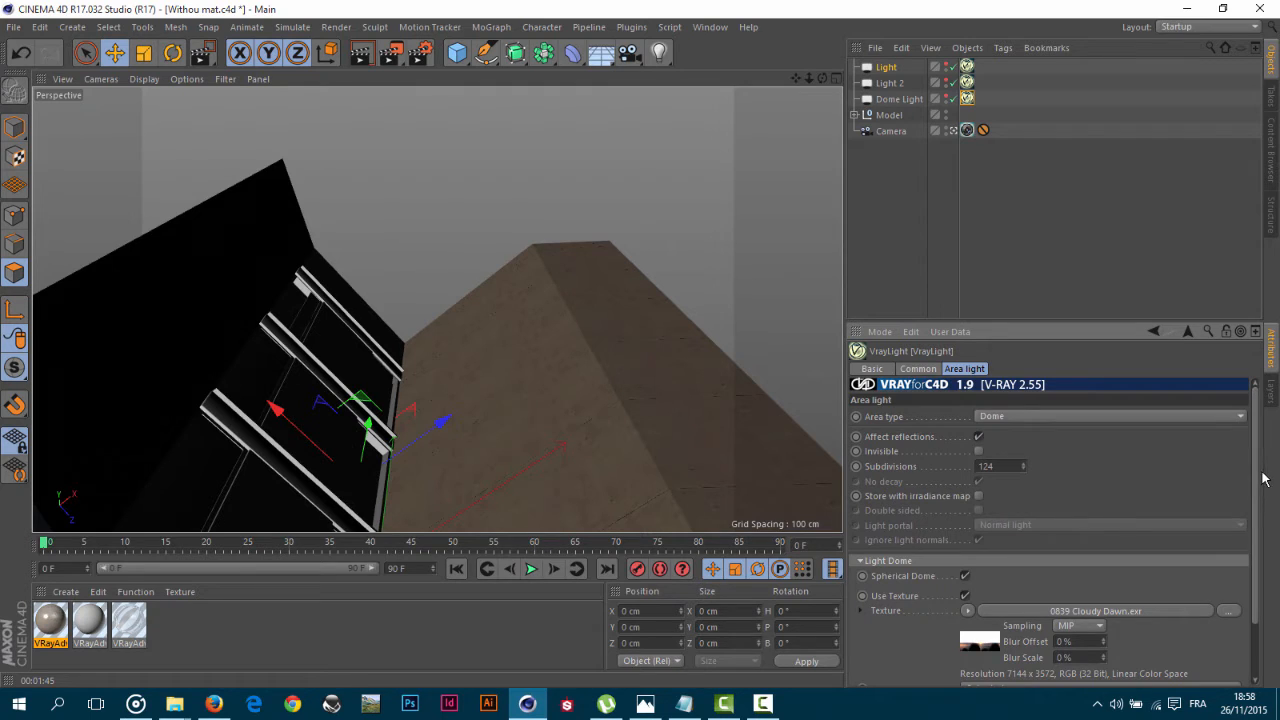
drag(1257, 479, 1247, 366)
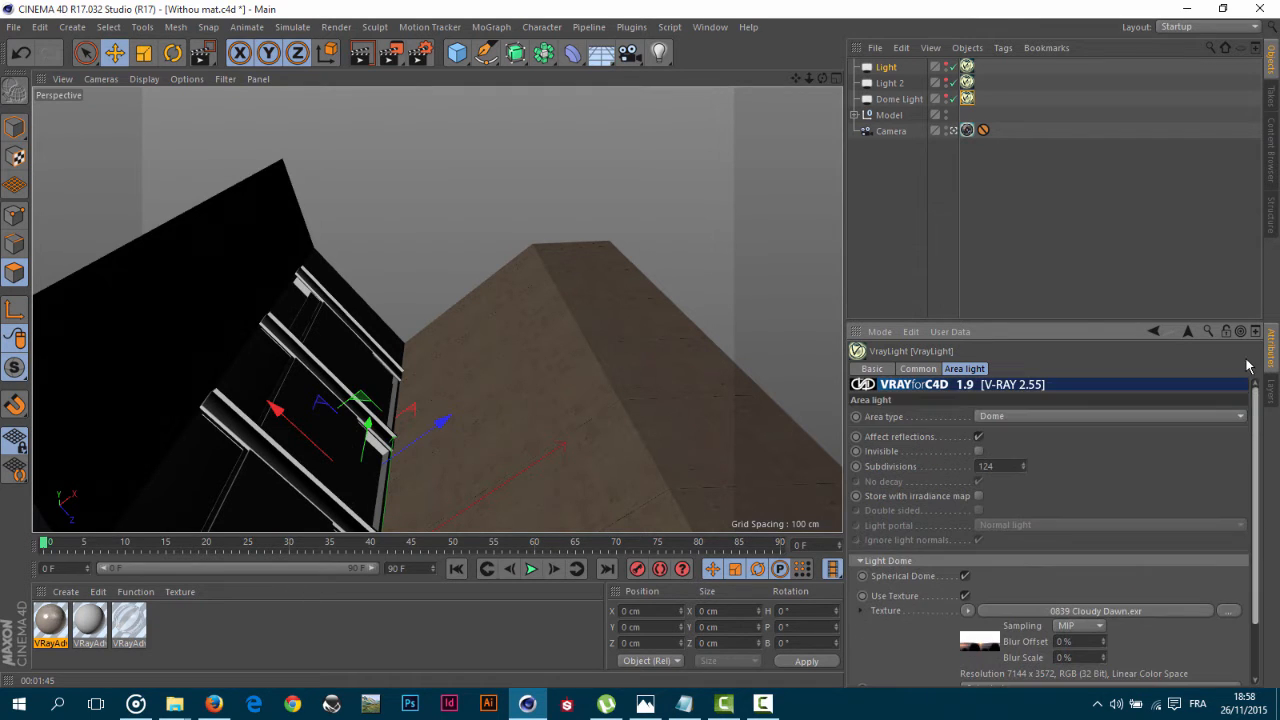
drag(398, 56, 438, 68)
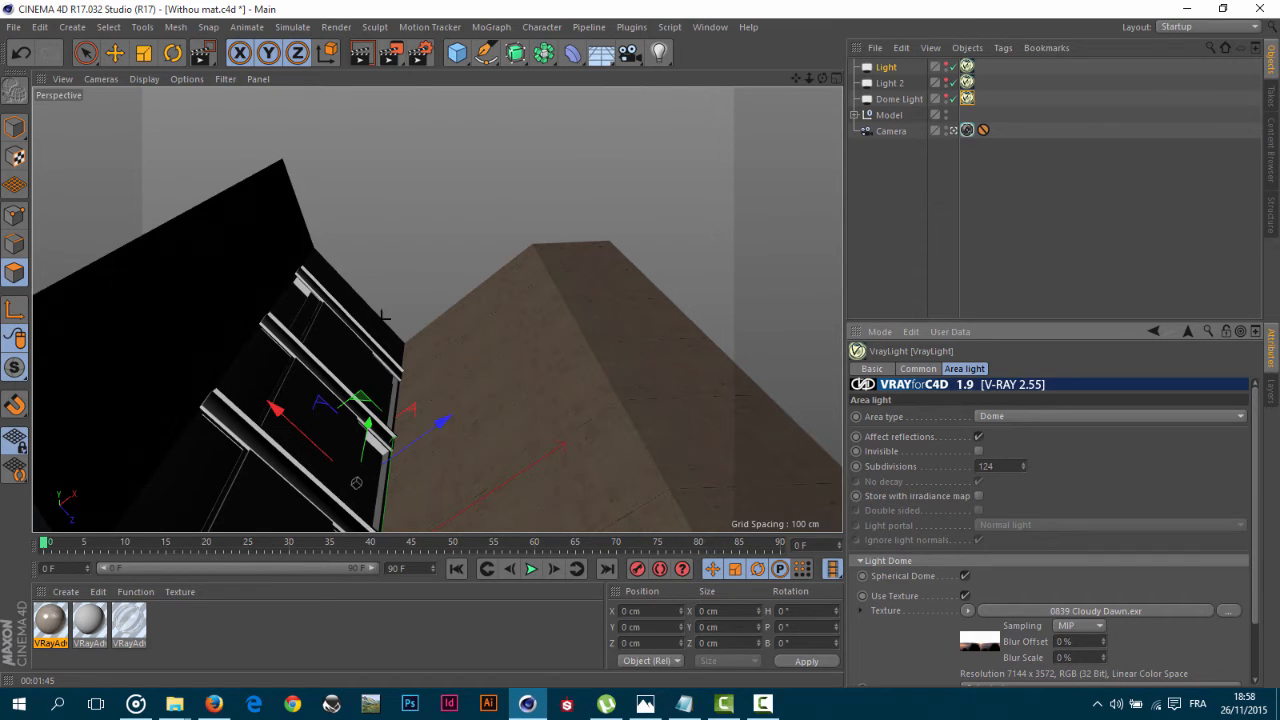
drag(378, 293, 610, 578)
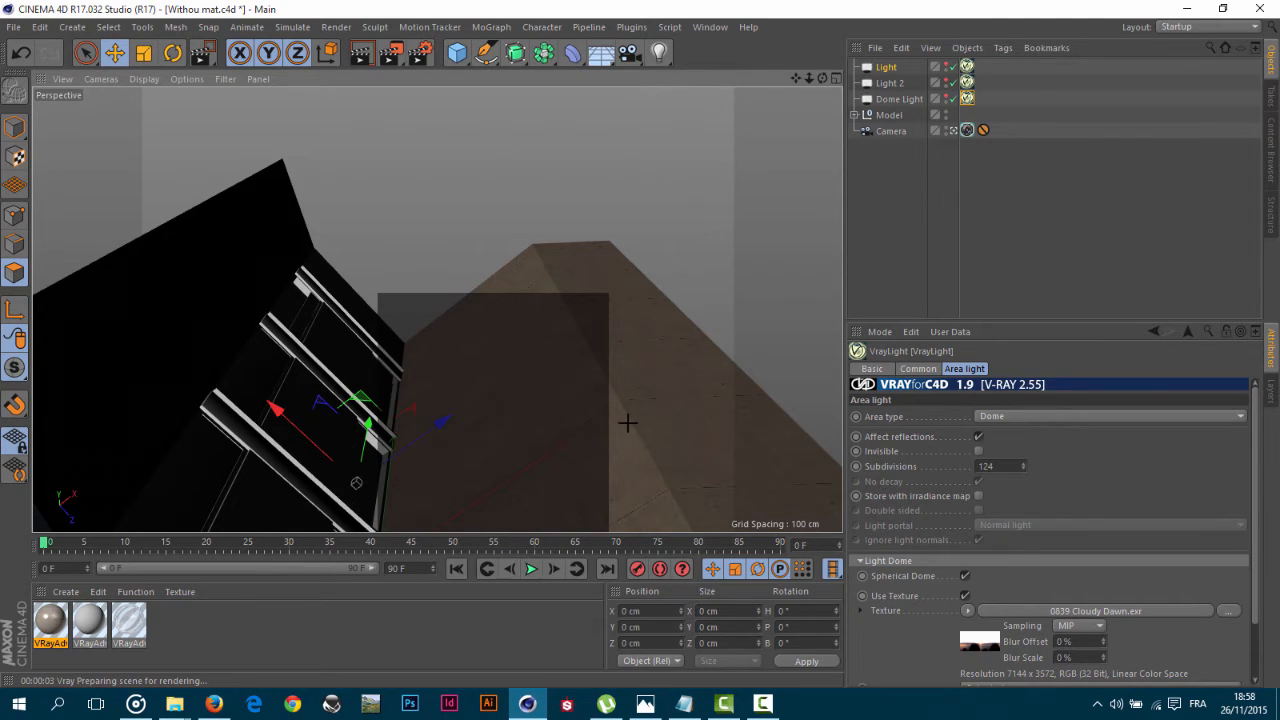
click(763, 703)
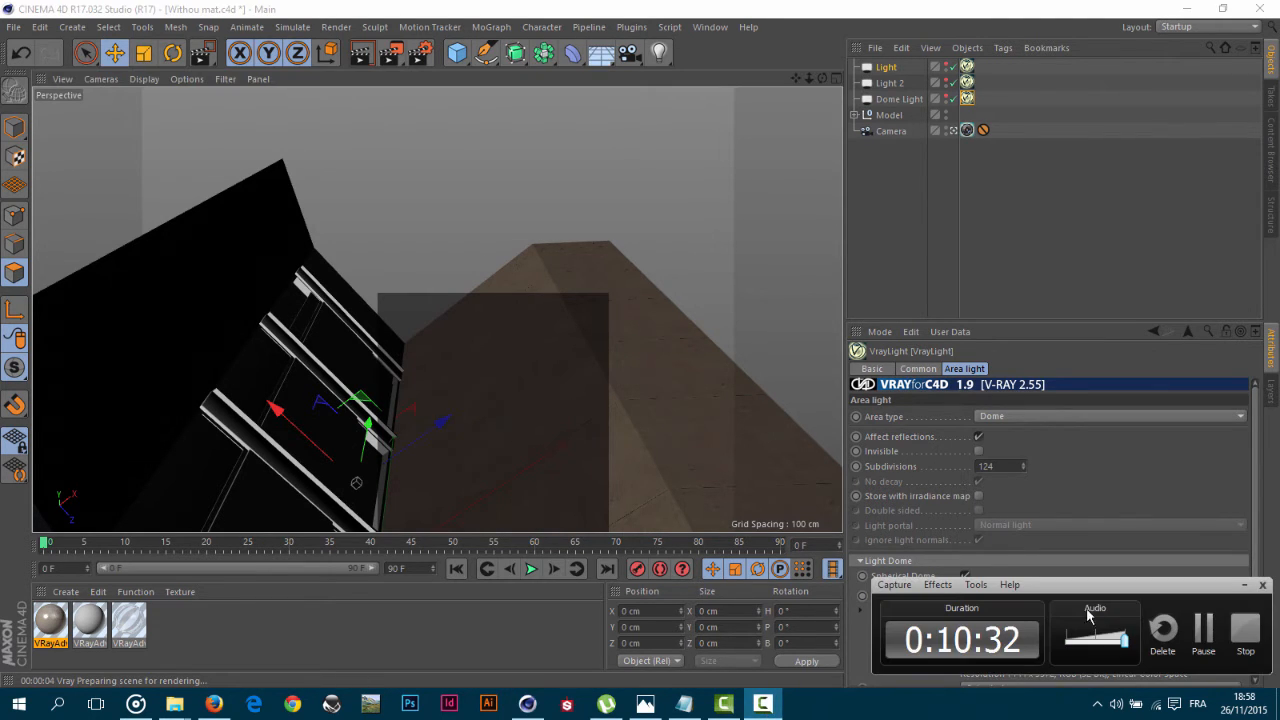
click(1203, 627)
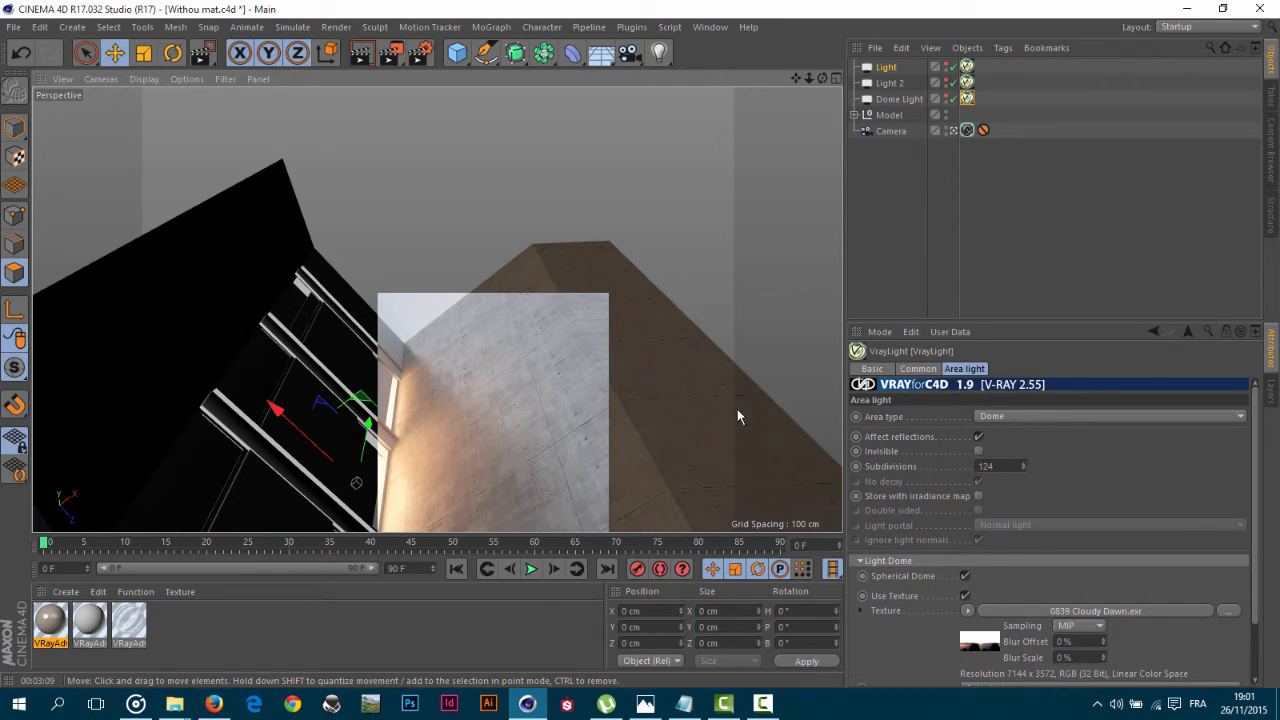
Copy Specular Layer 1's reflection glossiness texture Grungemaps0136_S.jpg into the concrete material's Reflectance 90 Degree texture map.
double_click(58, 624)
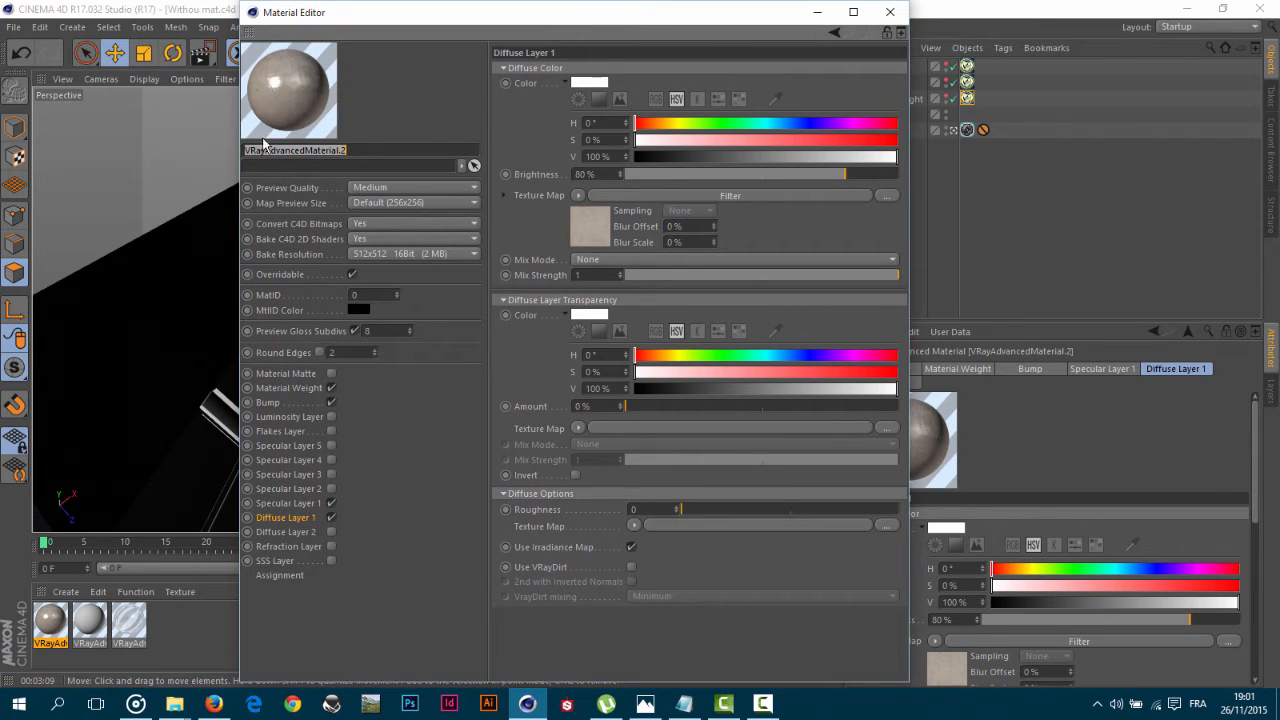
click(289, 503)
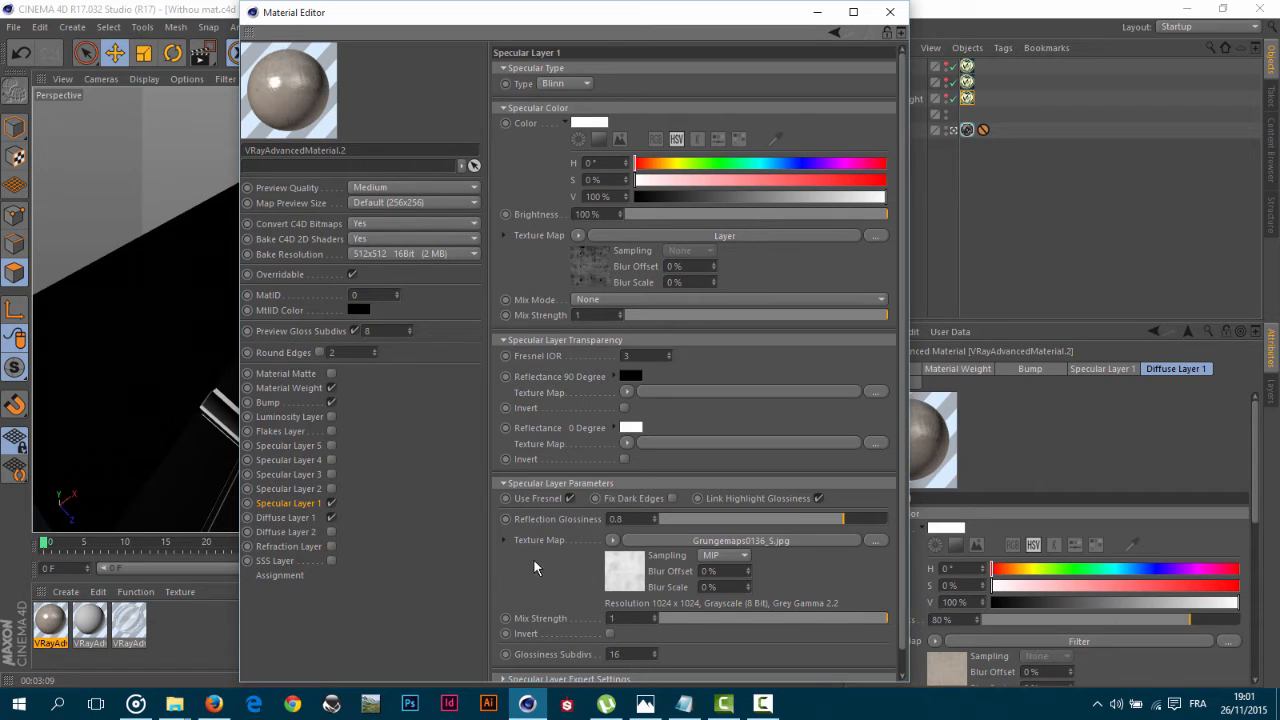
drag(629, 574, 697, 396)
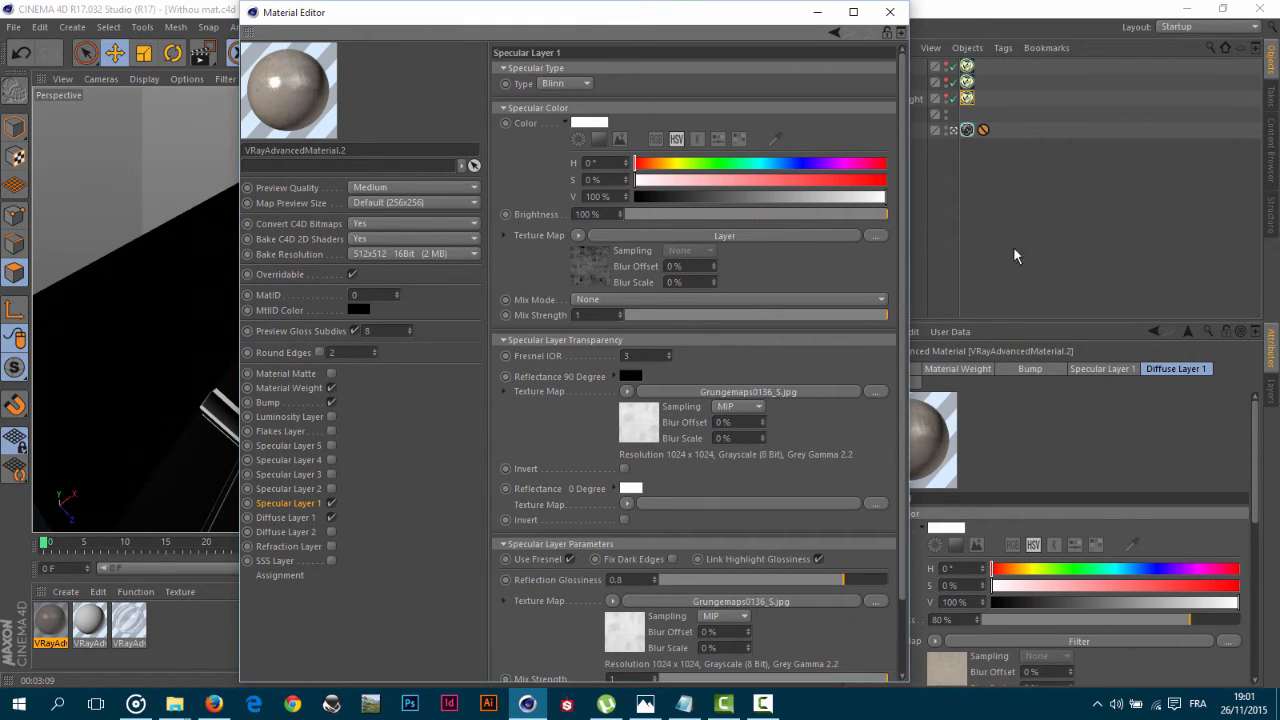
Wrap the reflection glossiness texture in a Filter shader, lower its gamma to about 0.42, and return to Specular Layer 1.
scroll(894, 351, down, 3)
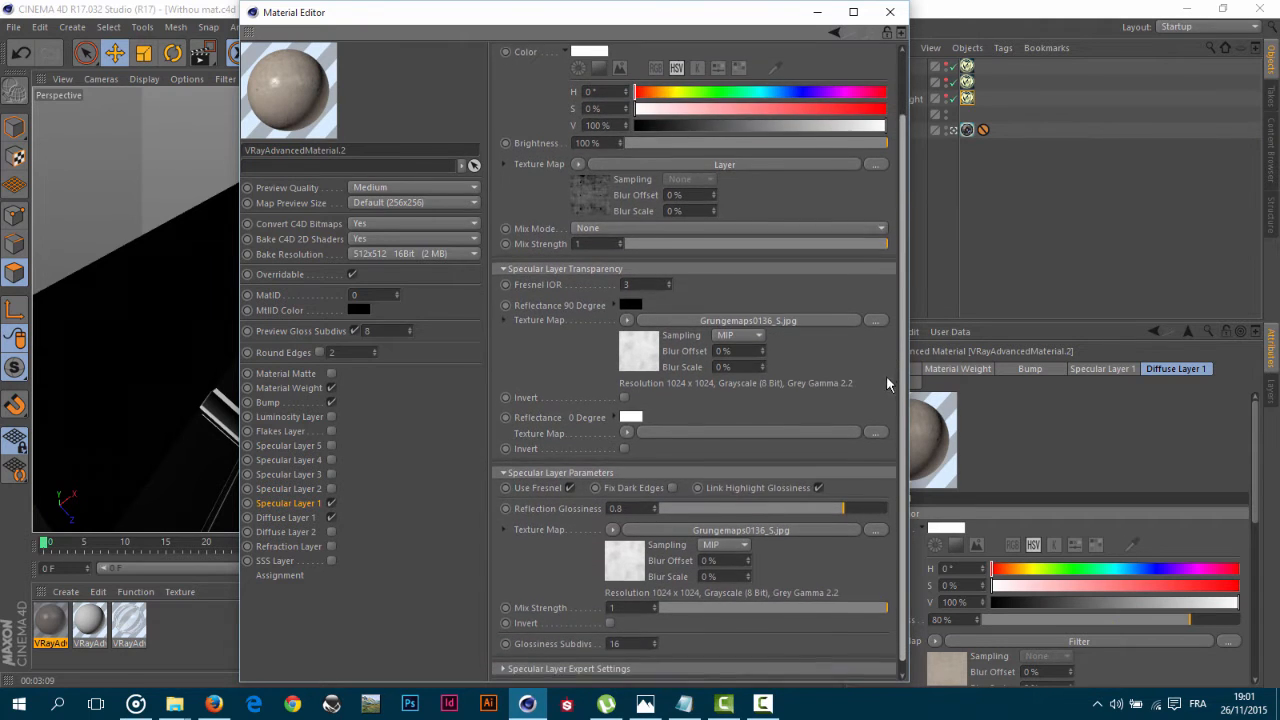
scroll(886, 383, down, 1)
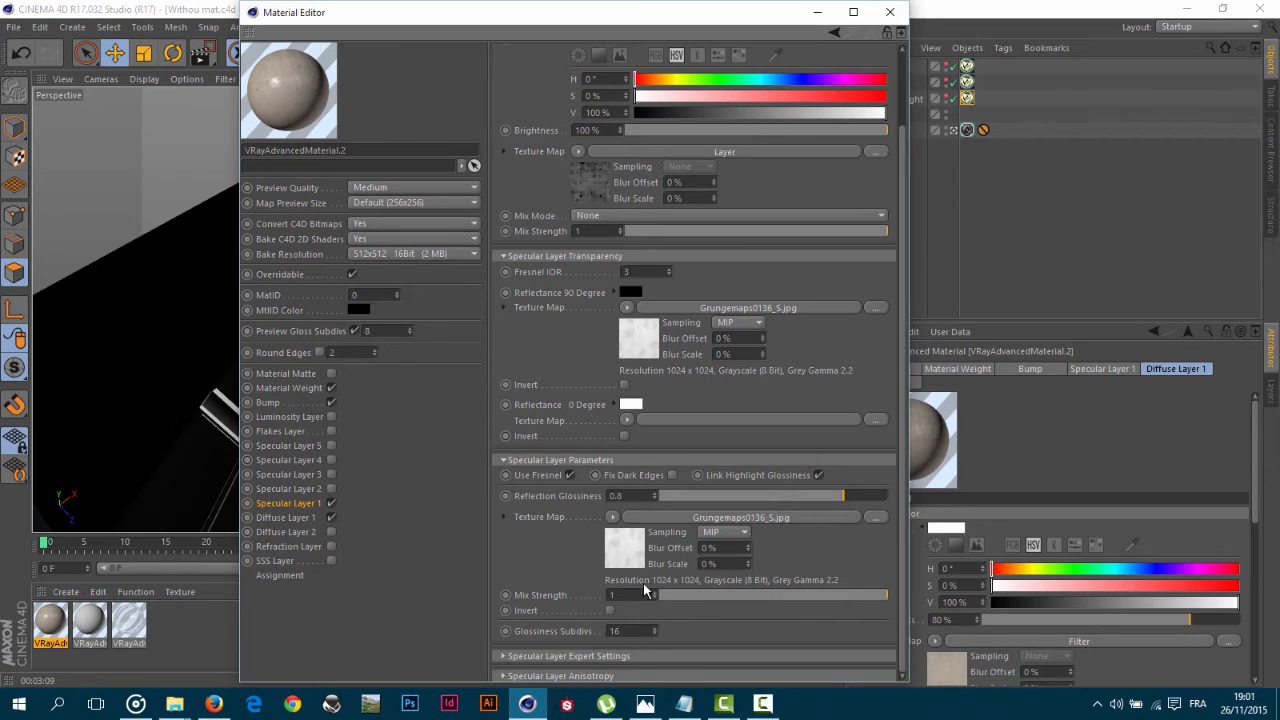
click(612, 517)
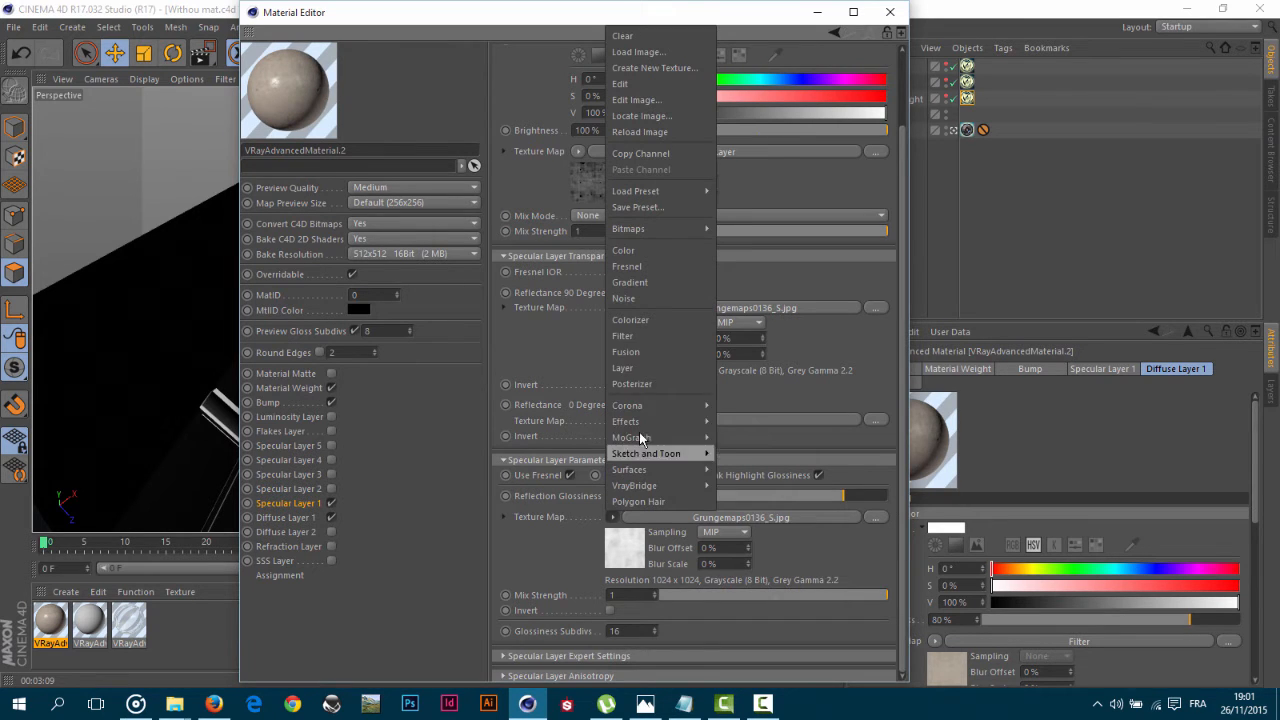
click(646, 344)
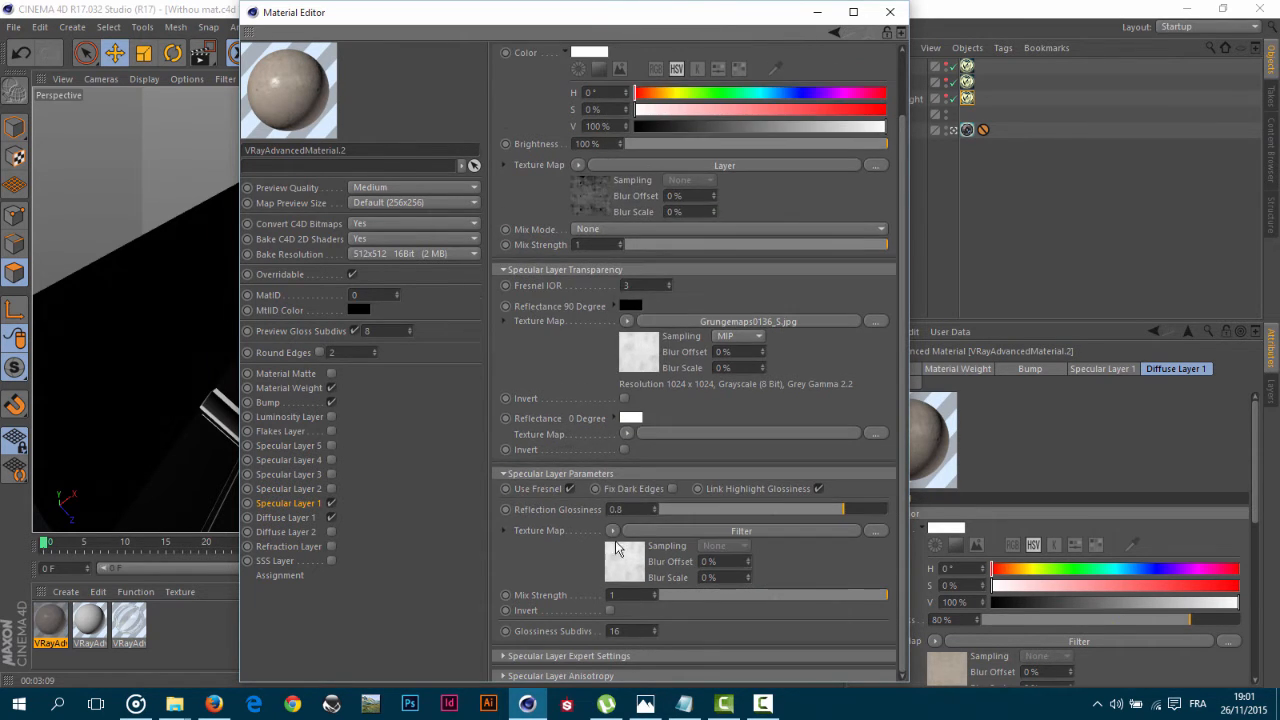
click(672, 540)
drag(656, 283, 647, 284)
scroll(895, 208, up, 3)
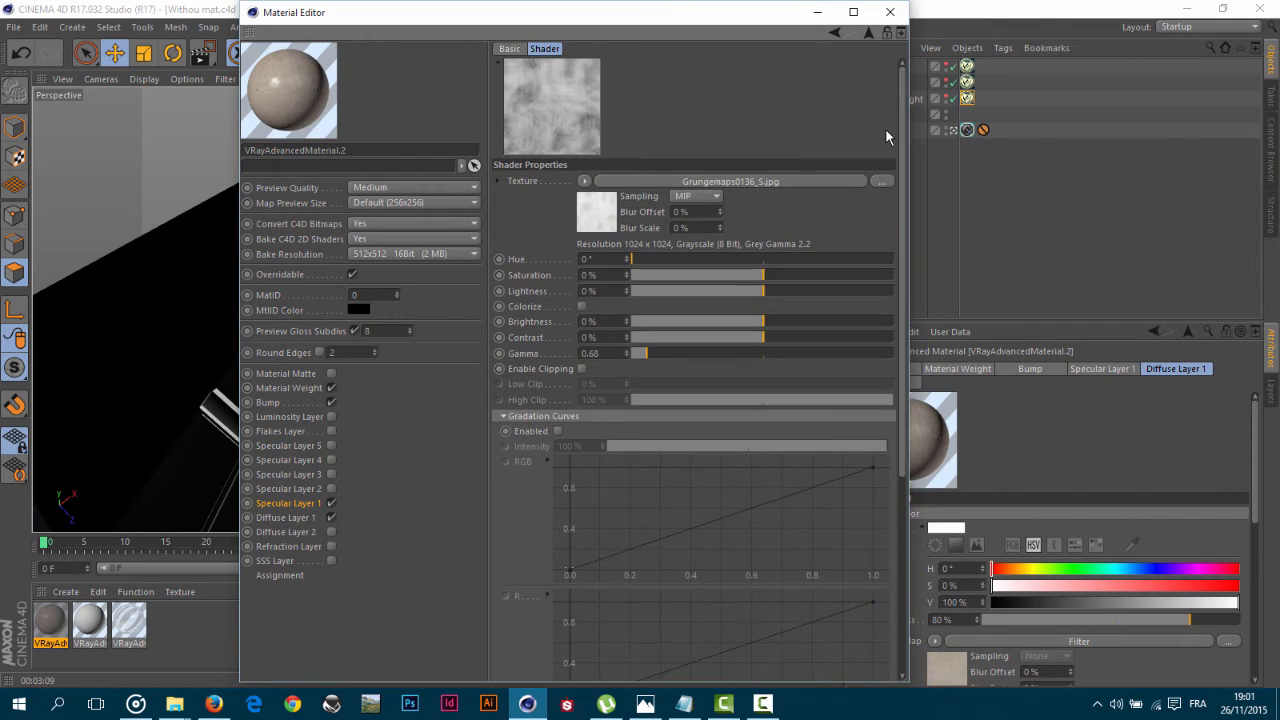
drag(644, 352, 642, 355)
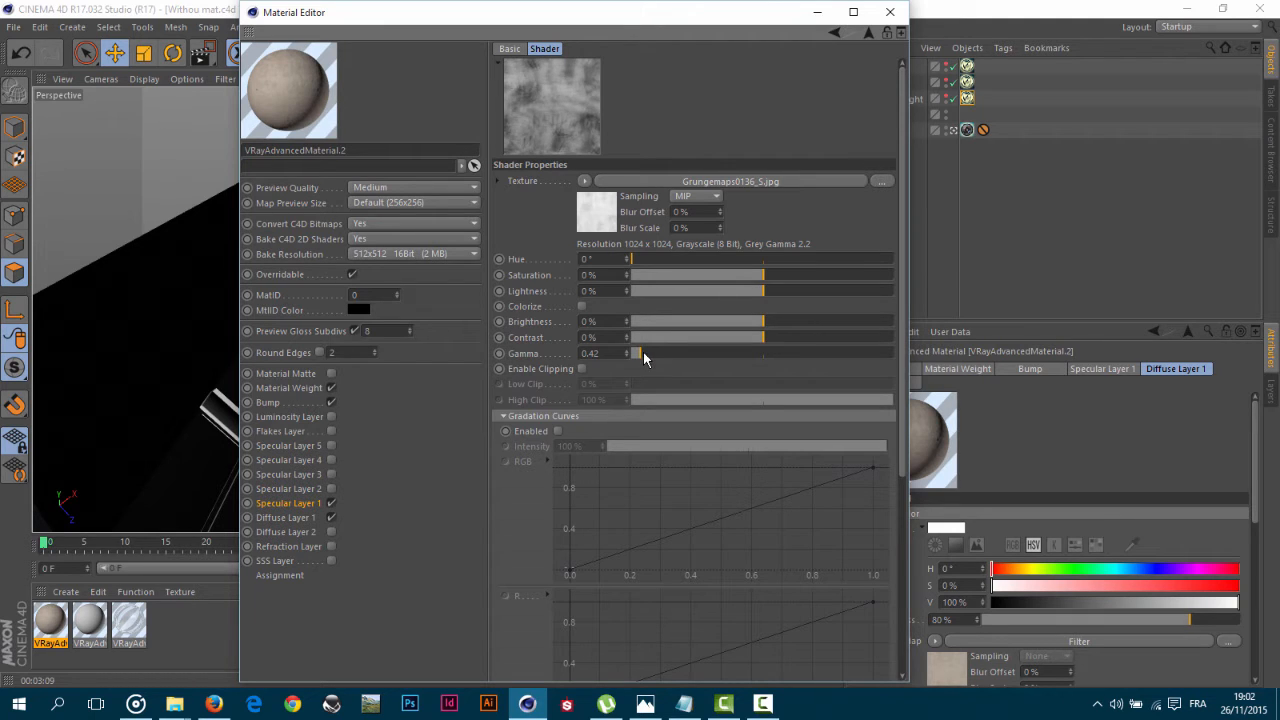
click(868, 33)
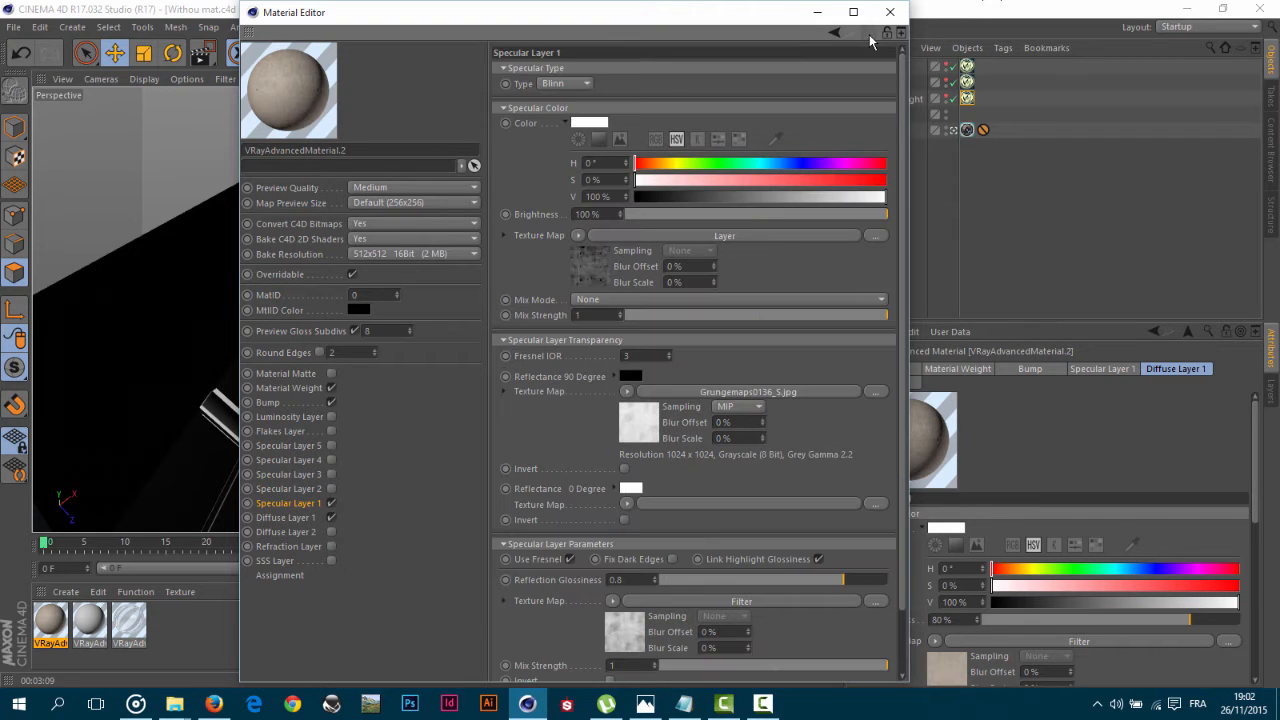
Clear the Grungemaps0136_S.jpg texture from Specular Layer 1's Reflectance 90 Degree map in the concrete material.
drag(905, 320, 893, 505)
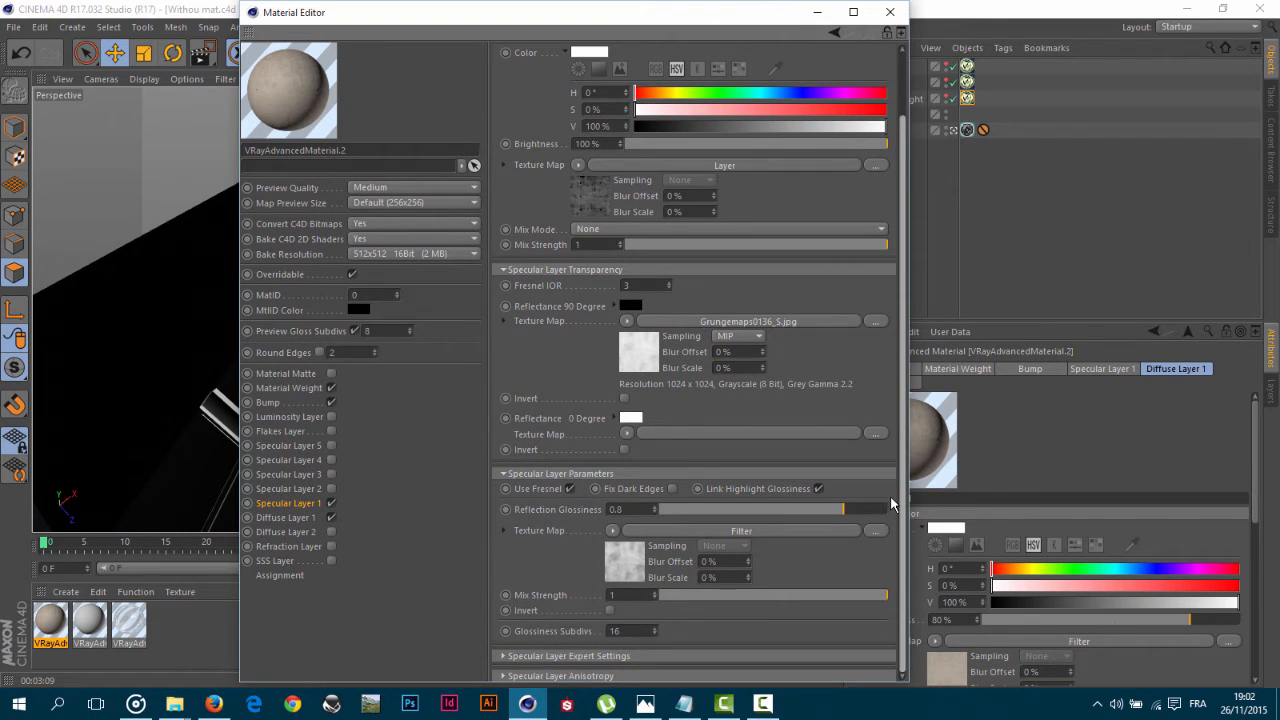
click(626, 321)
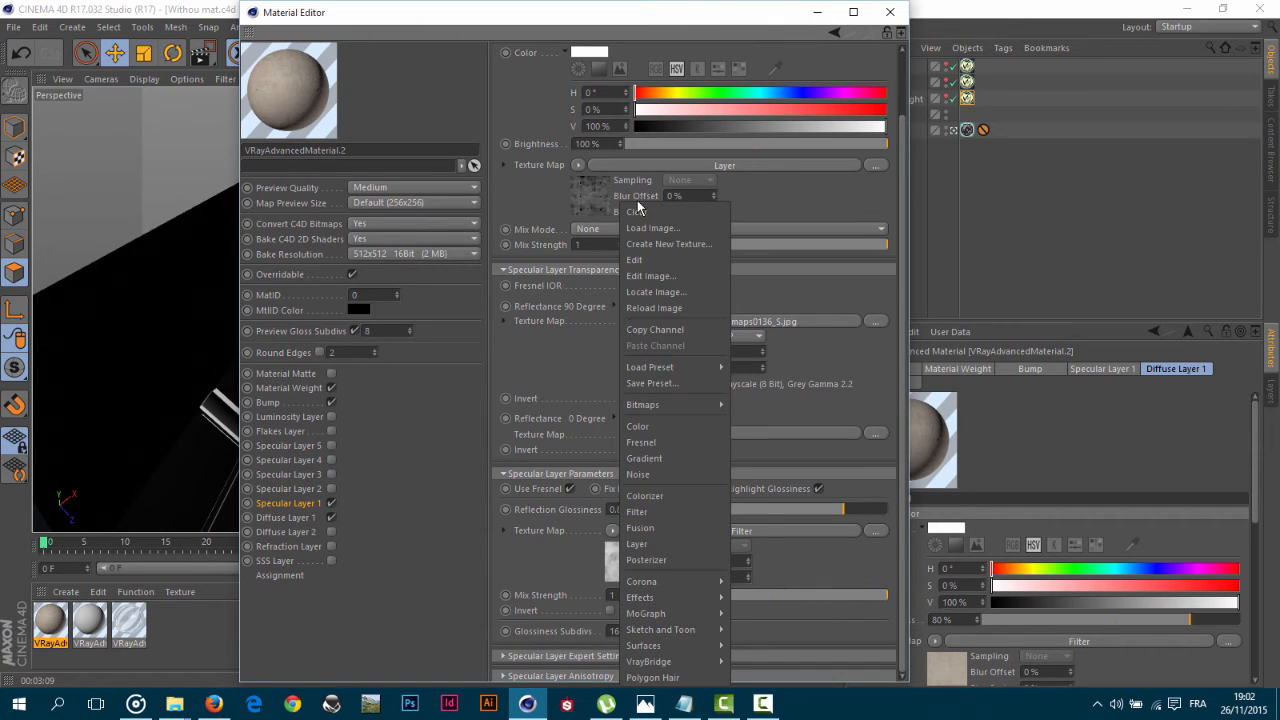
click(636, 211)
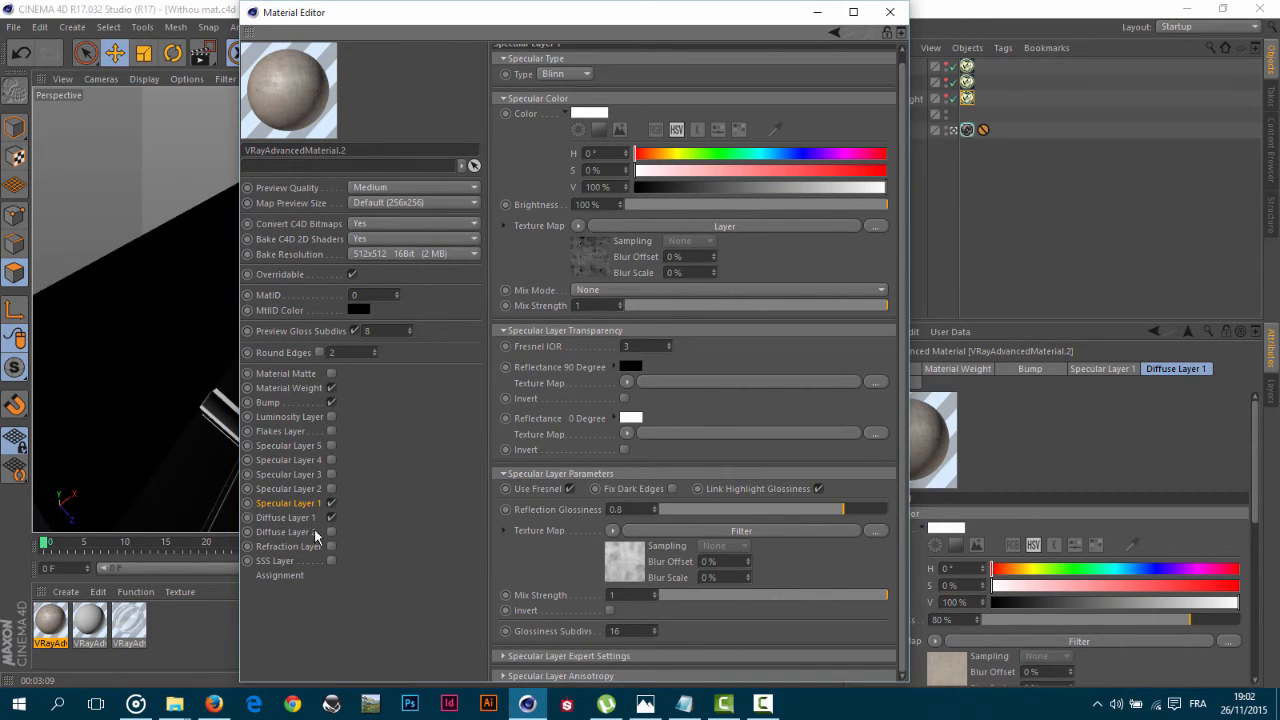
Check the concrete material's Bump and Diffuse Layer 1 settings and close the Material Editor.
click(296, 406)
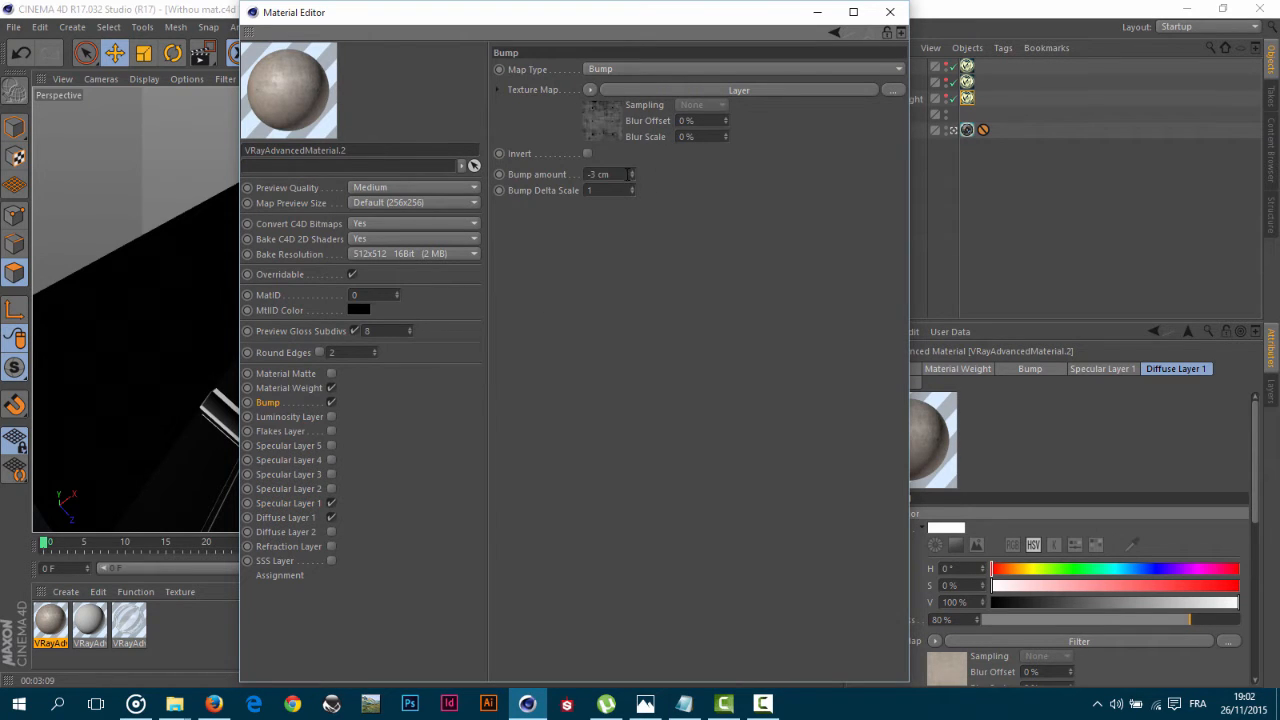
click(285, 517)
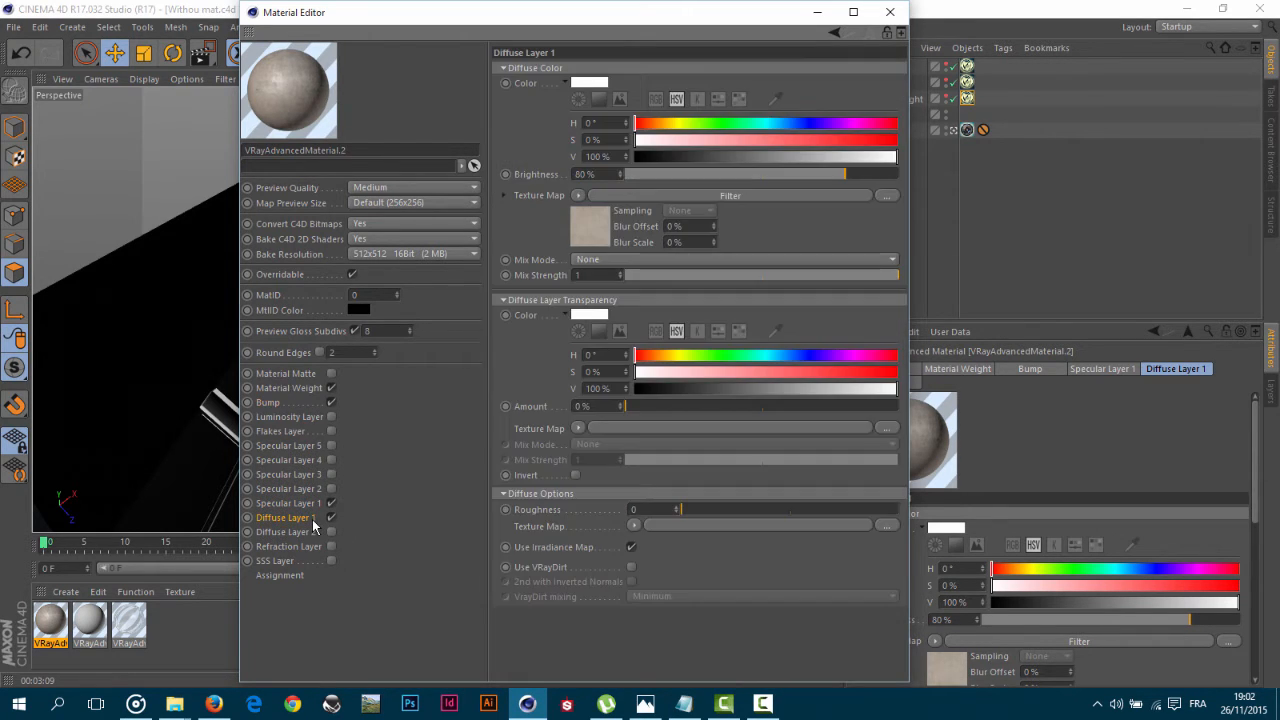
click(890, 24)
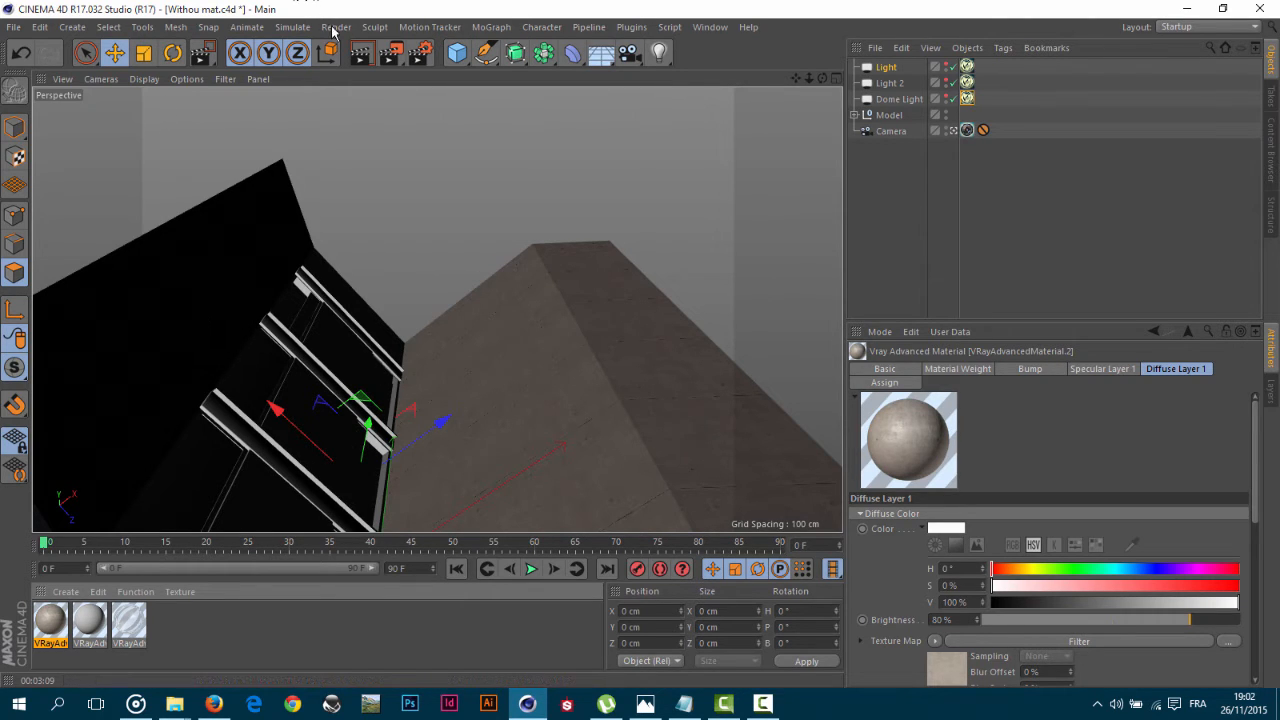
Render a viewport region covering the full camera frame of the building.
drag(392, 62, 483, 75)
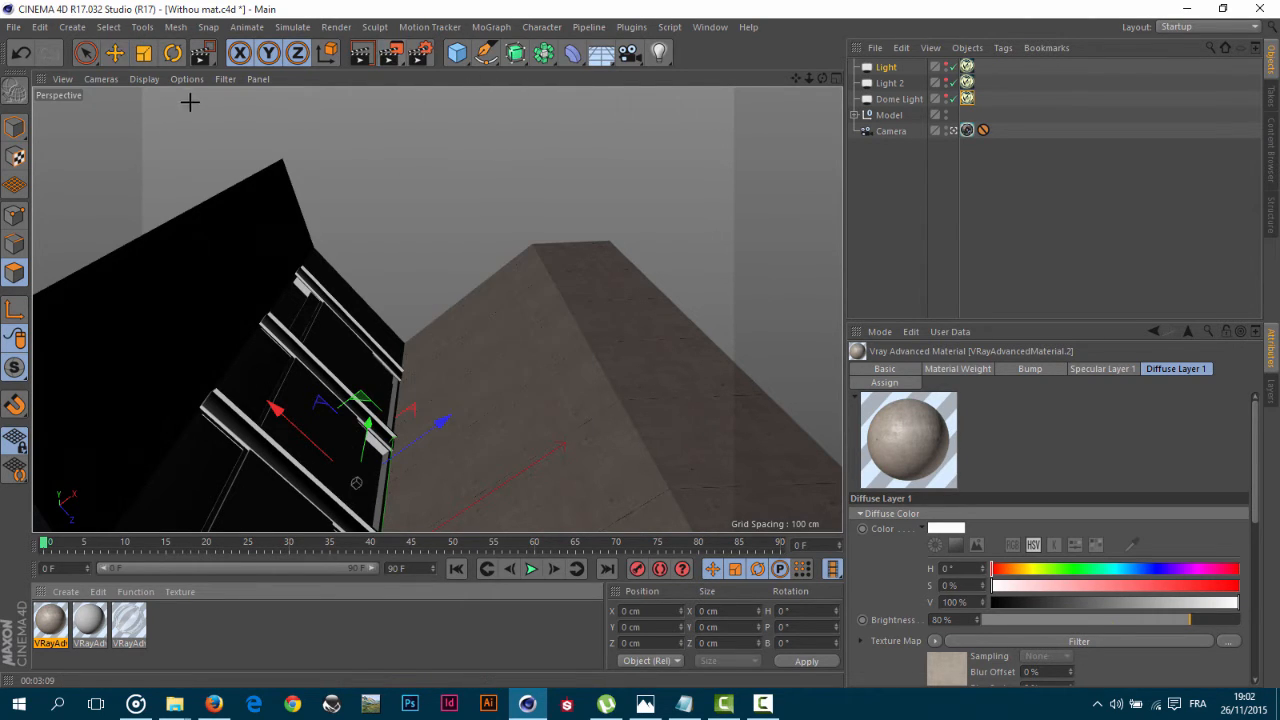
drag(142, 88, 735, 618)
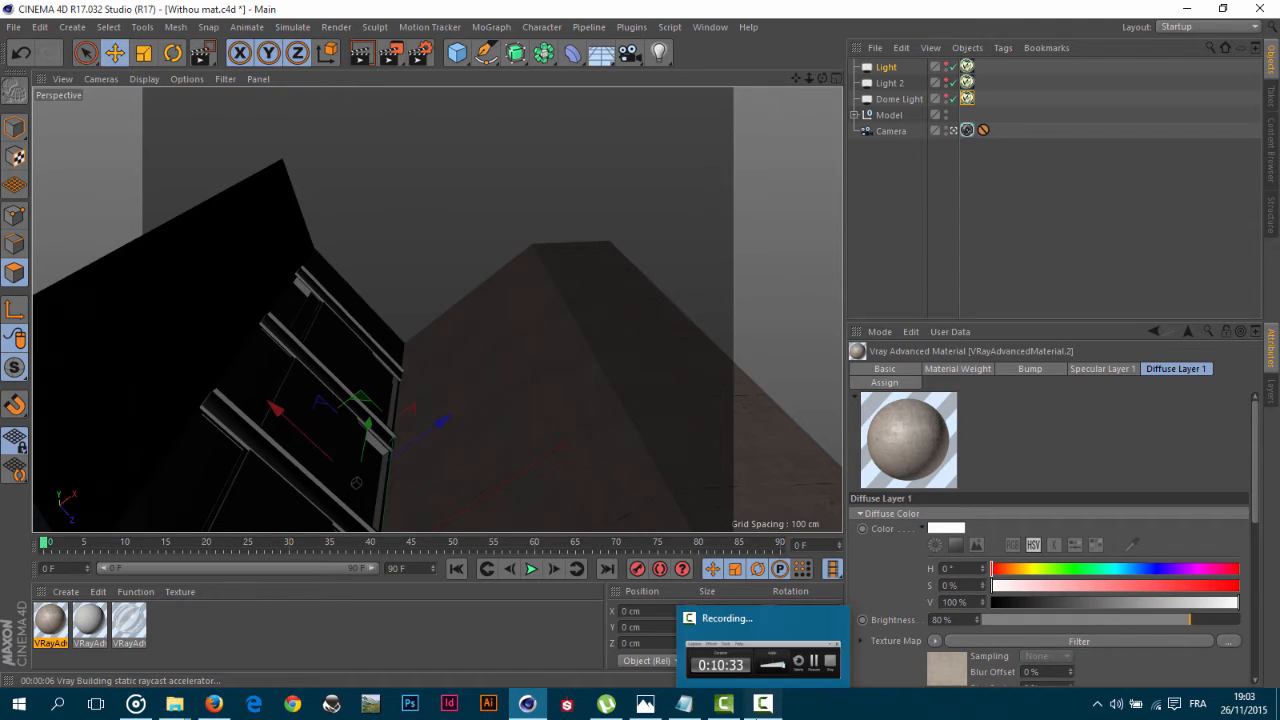
click(763, 703)
click(1202, 640)
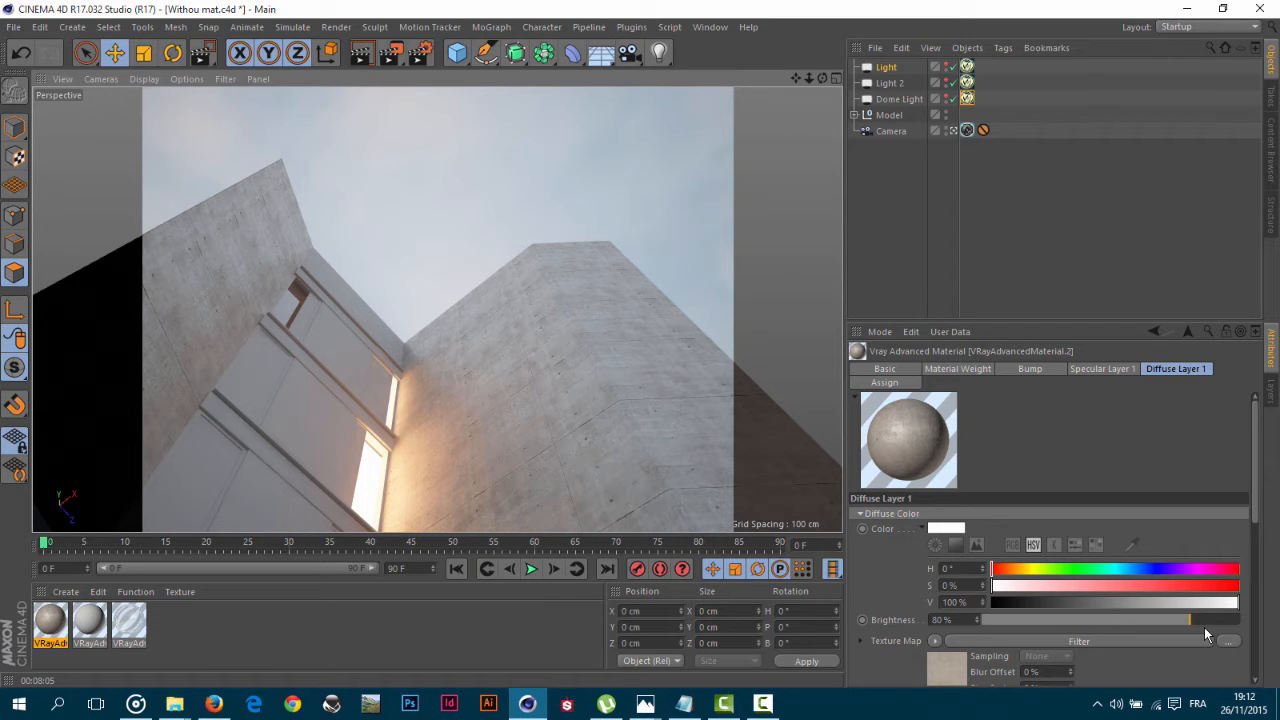
Open the Dome Light's V-Ray area light settings at its Light Dome texture options.
click(967, 98)
scroll(1219, 552, down, 5)
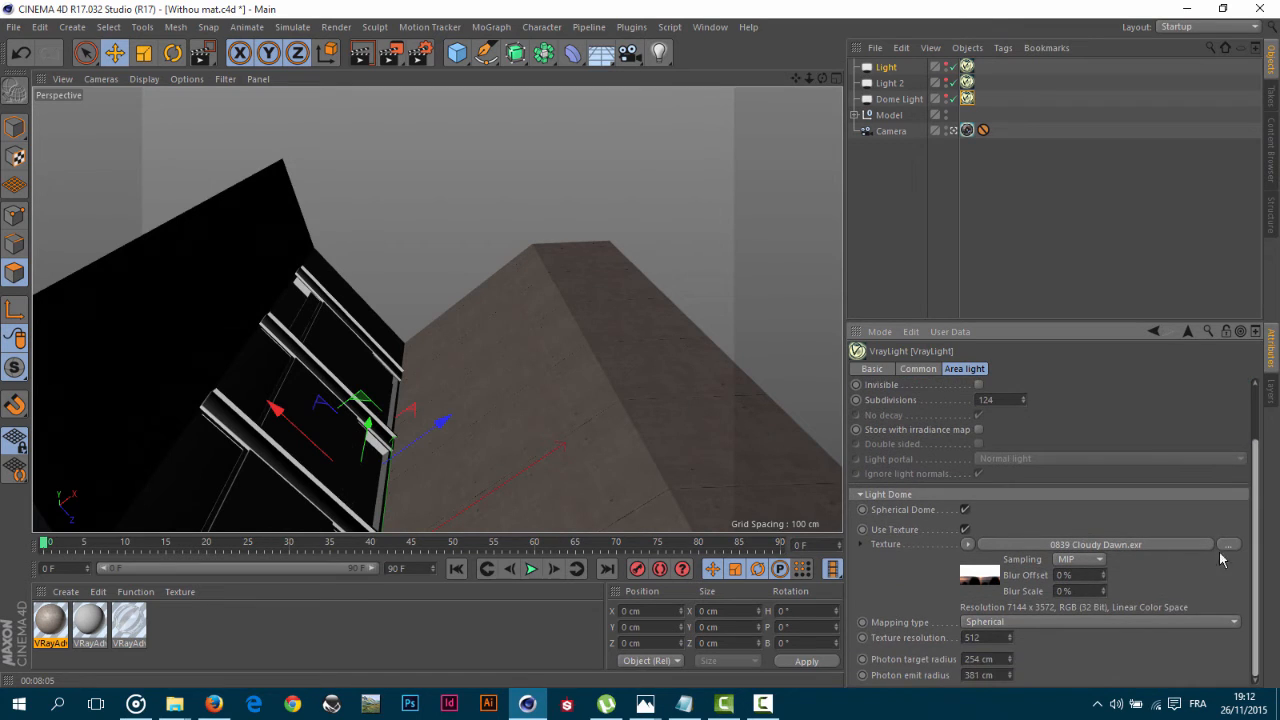
click(763, 703)
click(1197, 632)
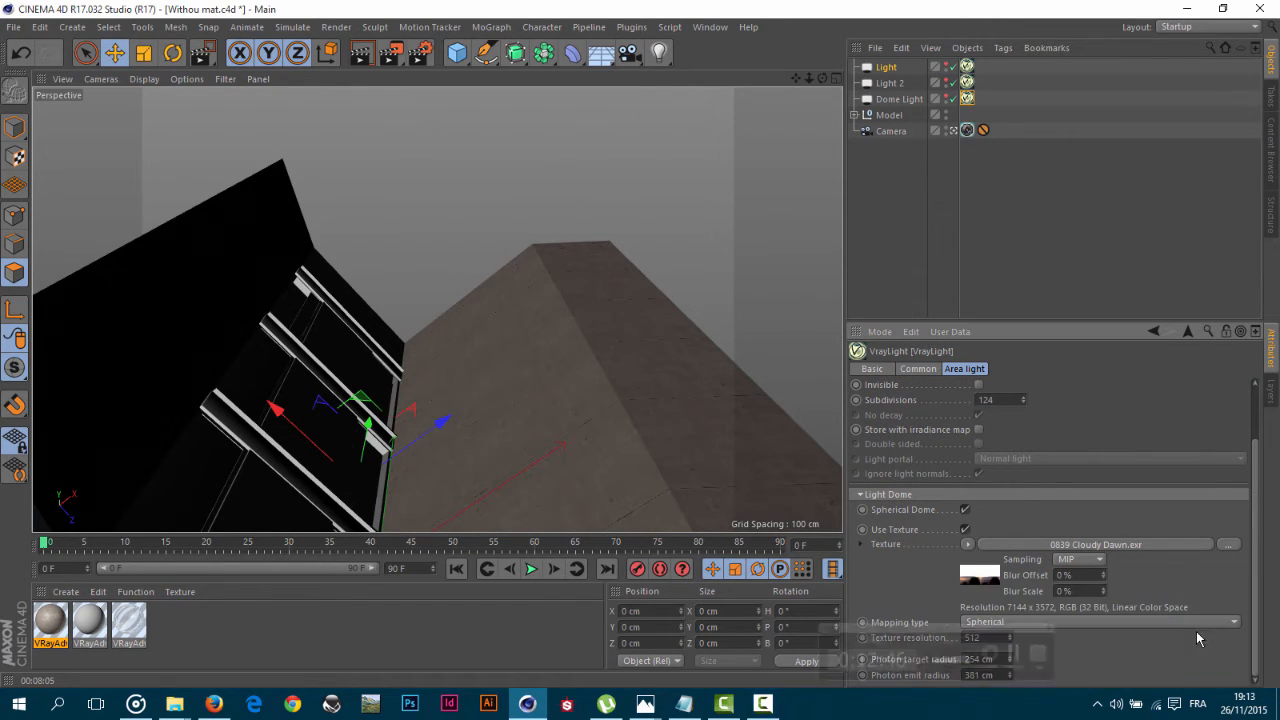
Try to load 1658 Sun Clouds Tiled.exr as the Dome Light's texture and check the 0839 Cloudy Dawn.exr bitmap shader.
click(1228, 544)
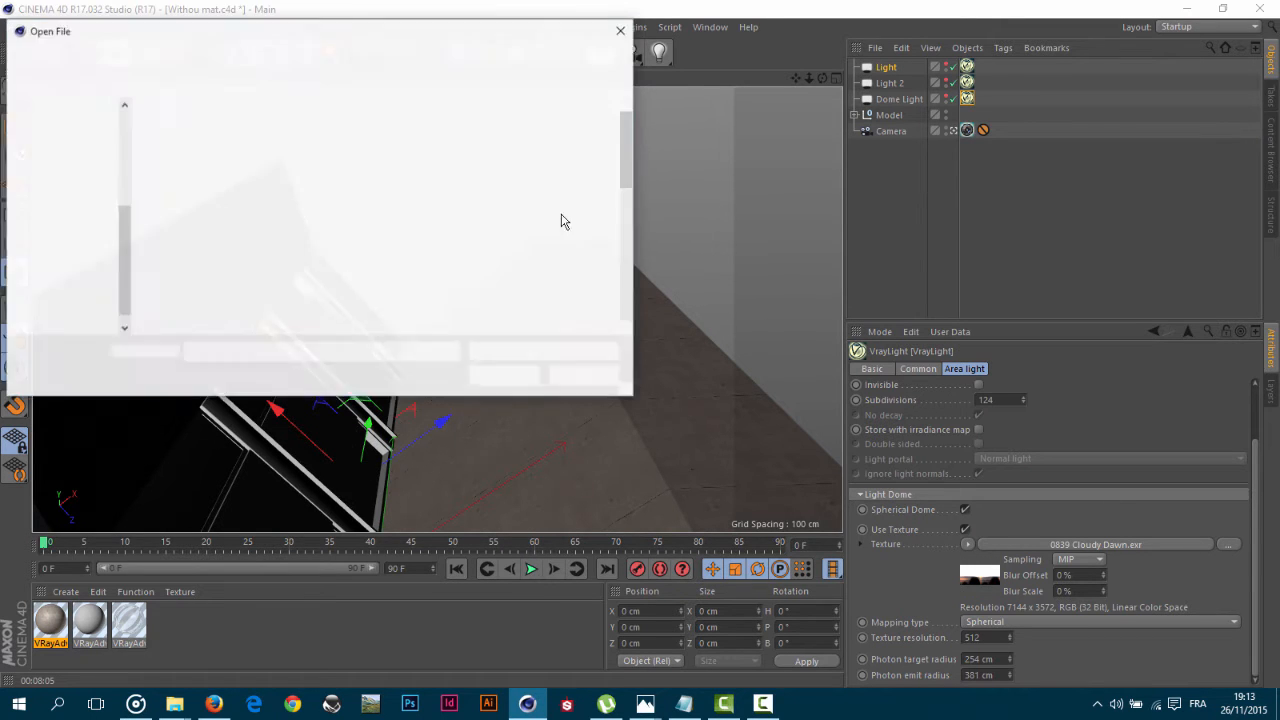
drag(503, 48, 808, 134)
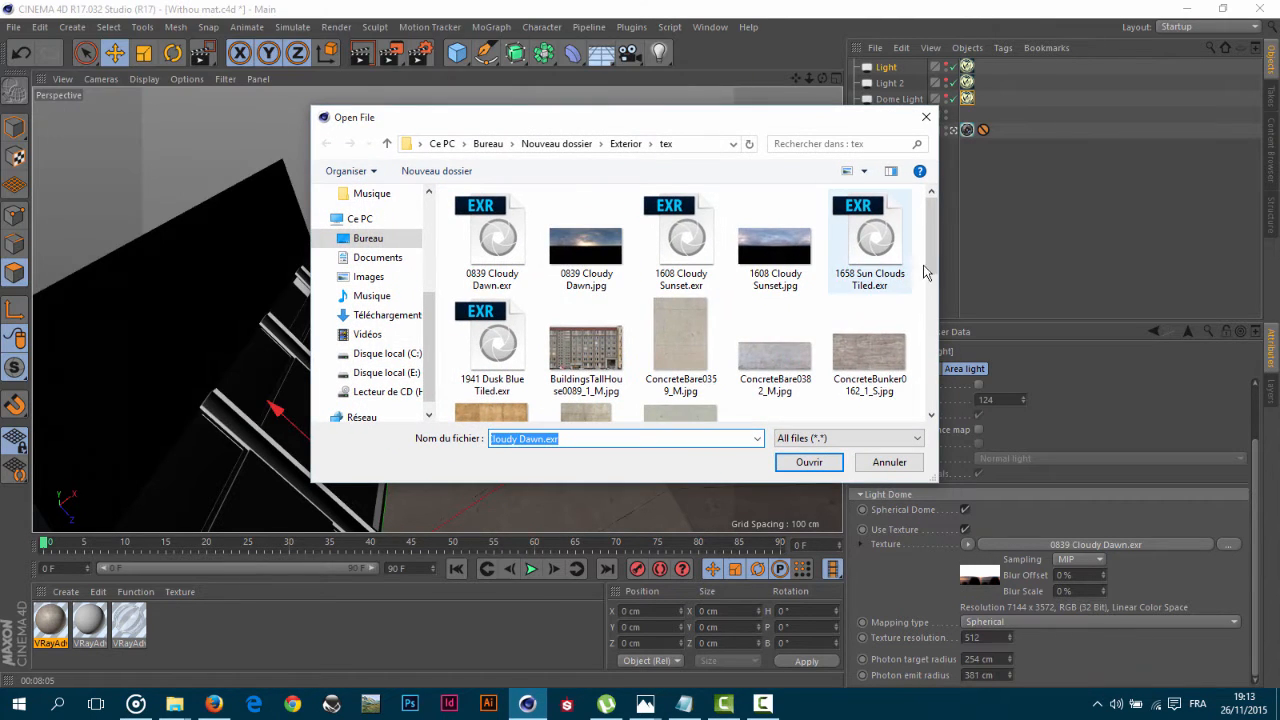
drag(933, 260, 940, 230)
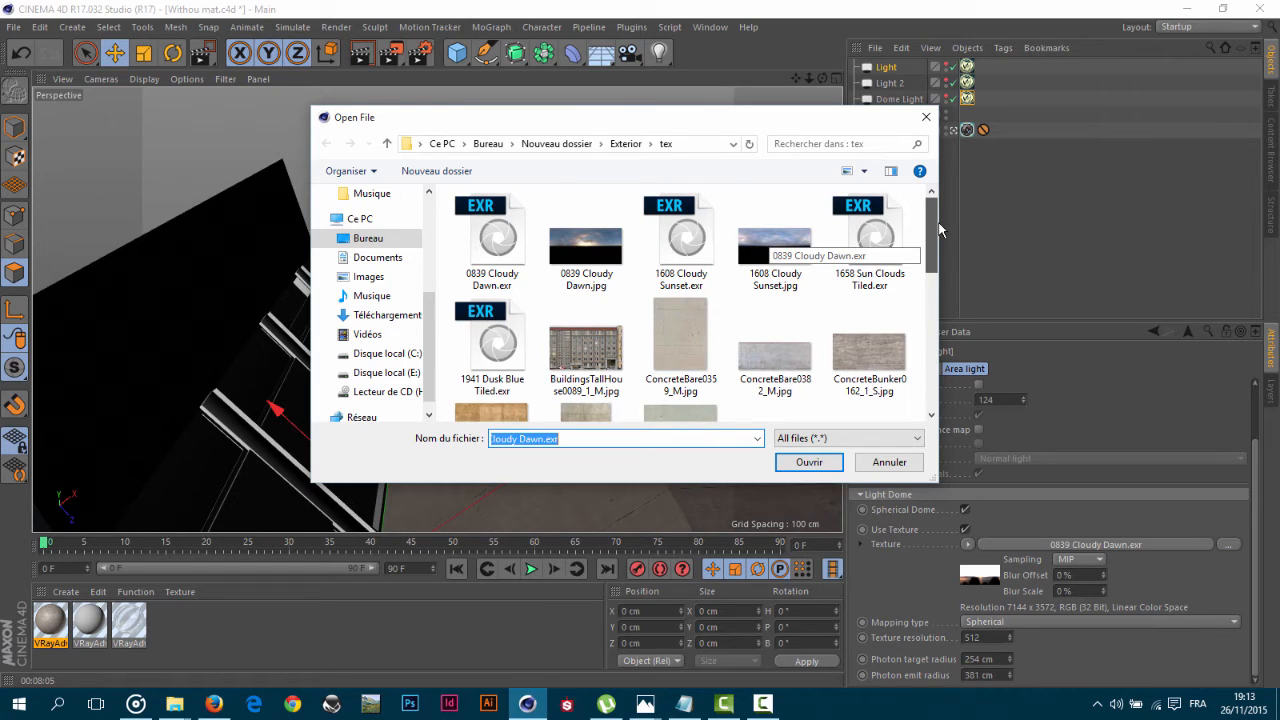
click(879, 271)
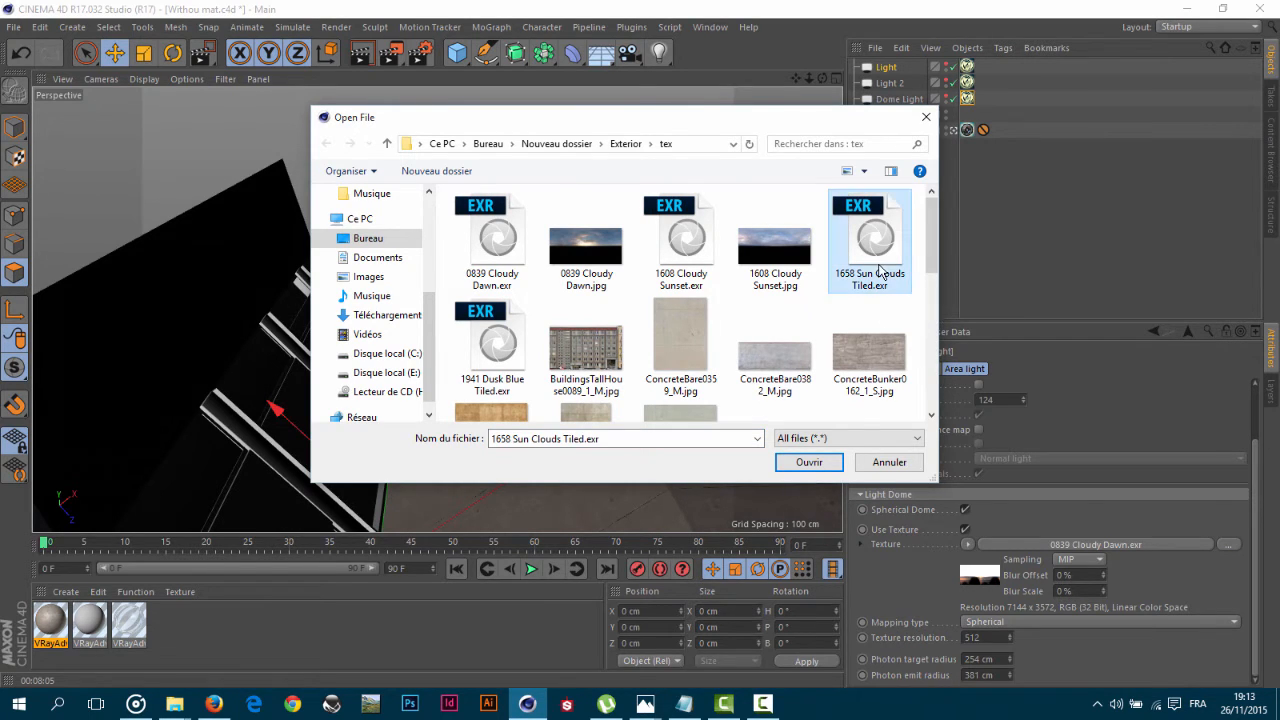
click(809, 464)
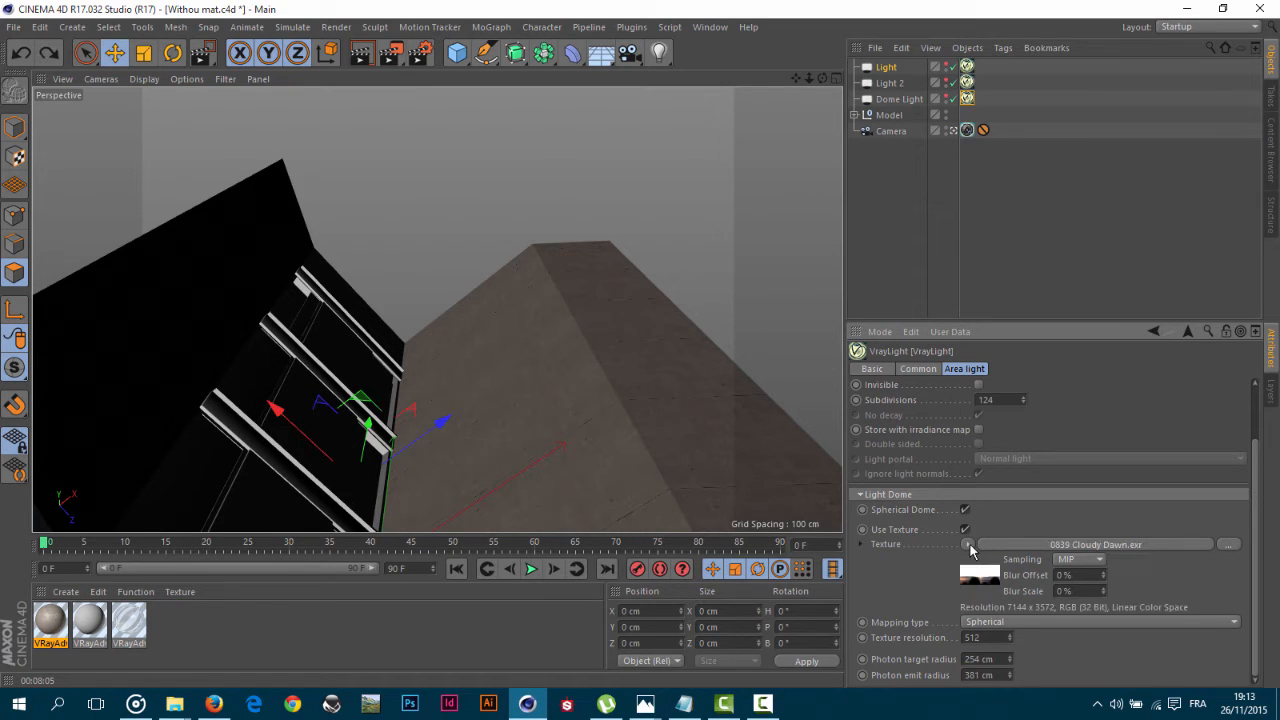
click(1059, 545)
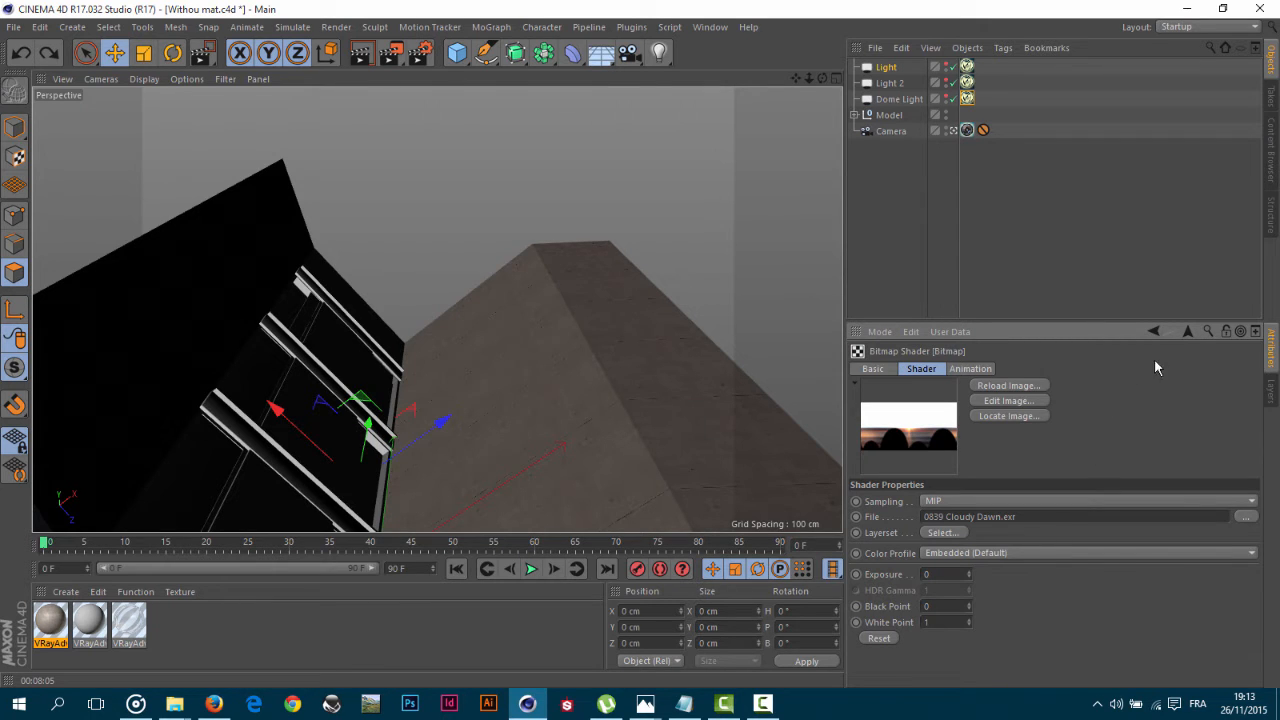
click(1189, 331)
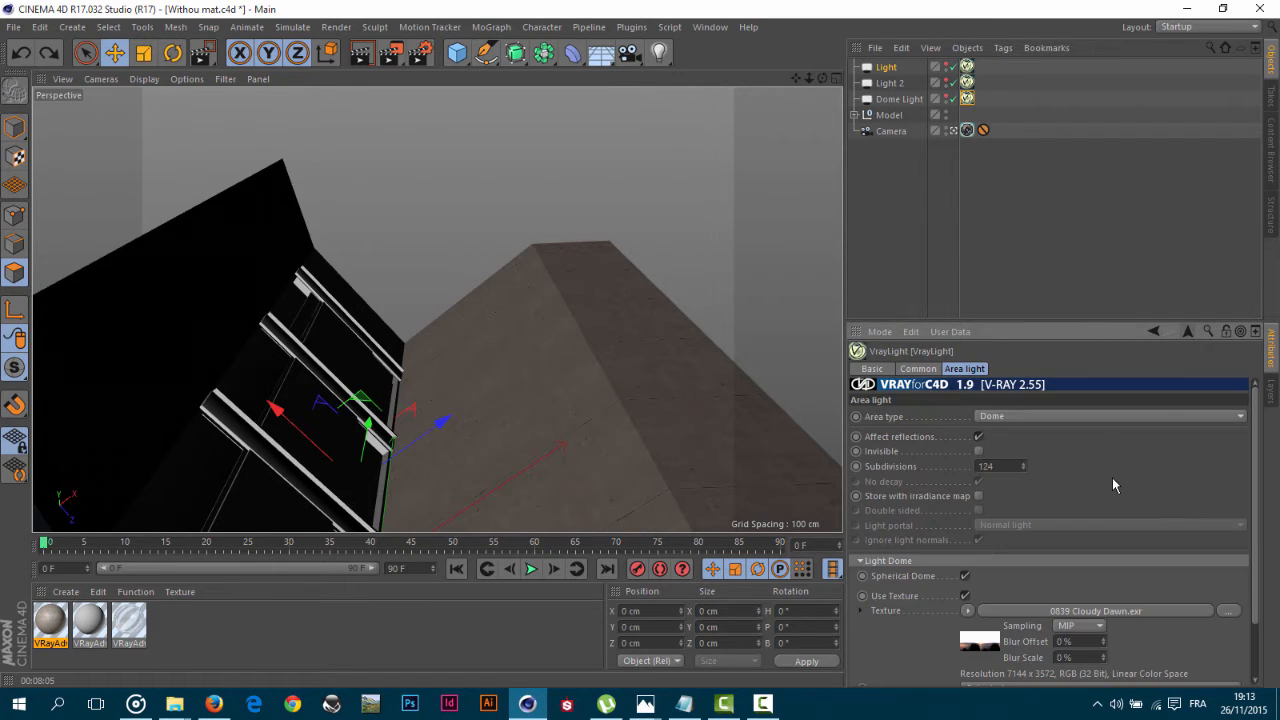
Replace the Dome Light's texture with 1658 Sun Clouds Tiled.exr.
click(1228, 610)
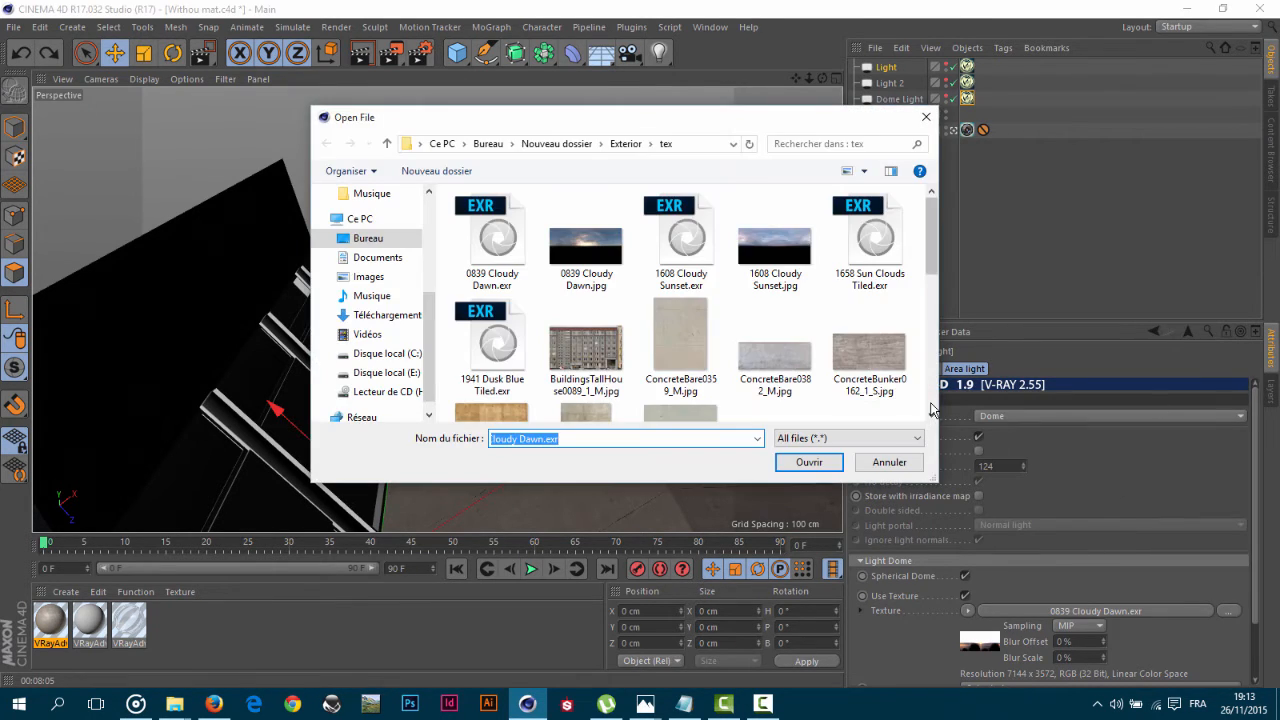
click(901, 258)
click(795, 469)
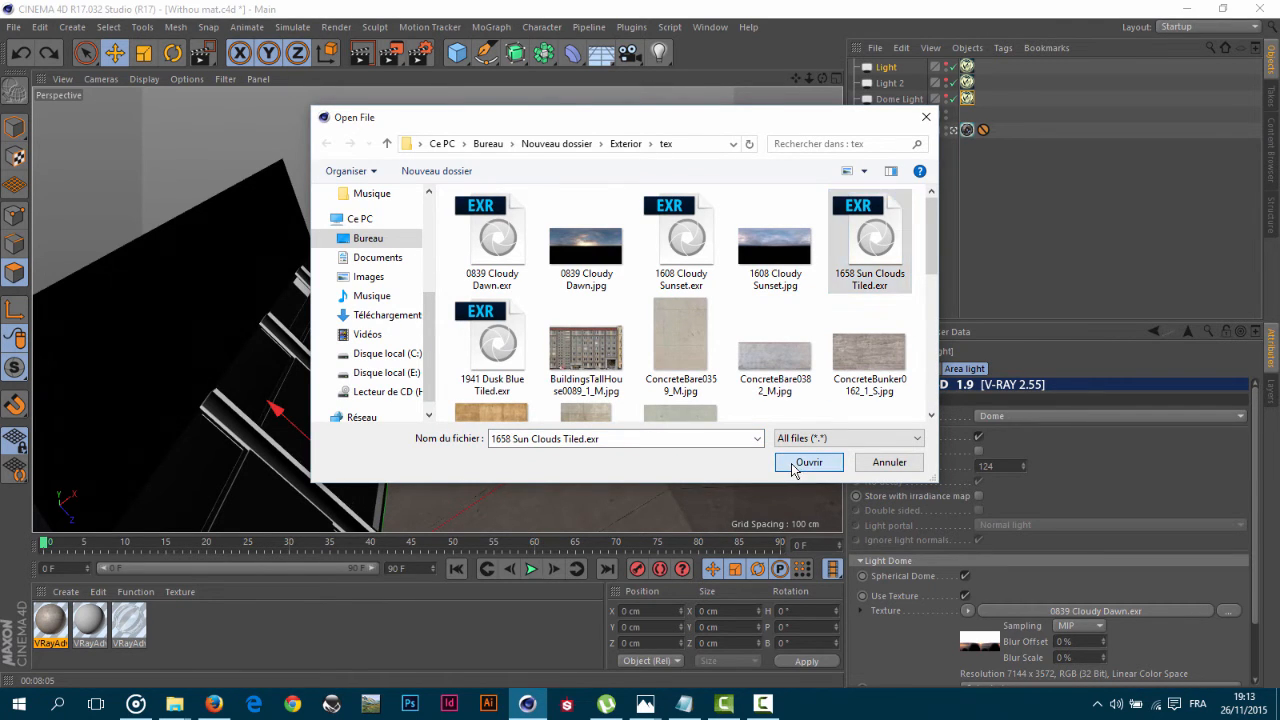
scroll(1240, 590, down, 2)
Load 1941 Dusk Blue Tiled.exr as the Dome Light's texture.
click(1228, 547)
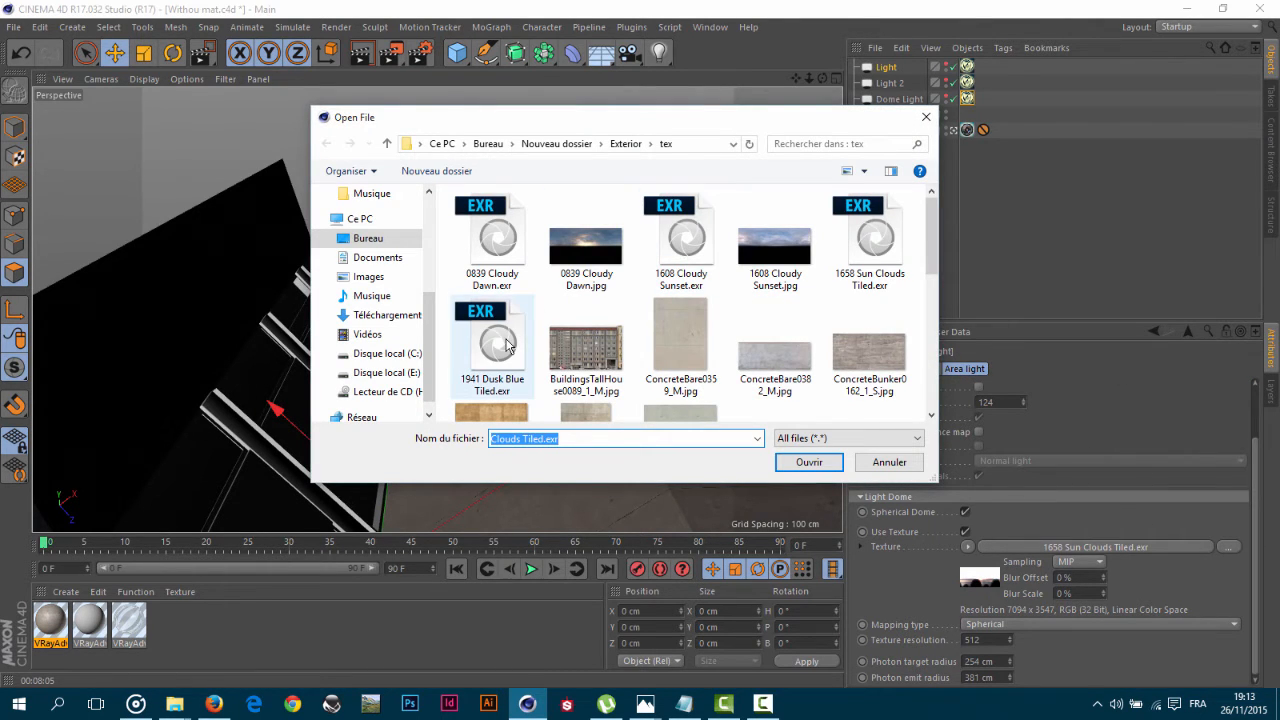
click(507, 345)
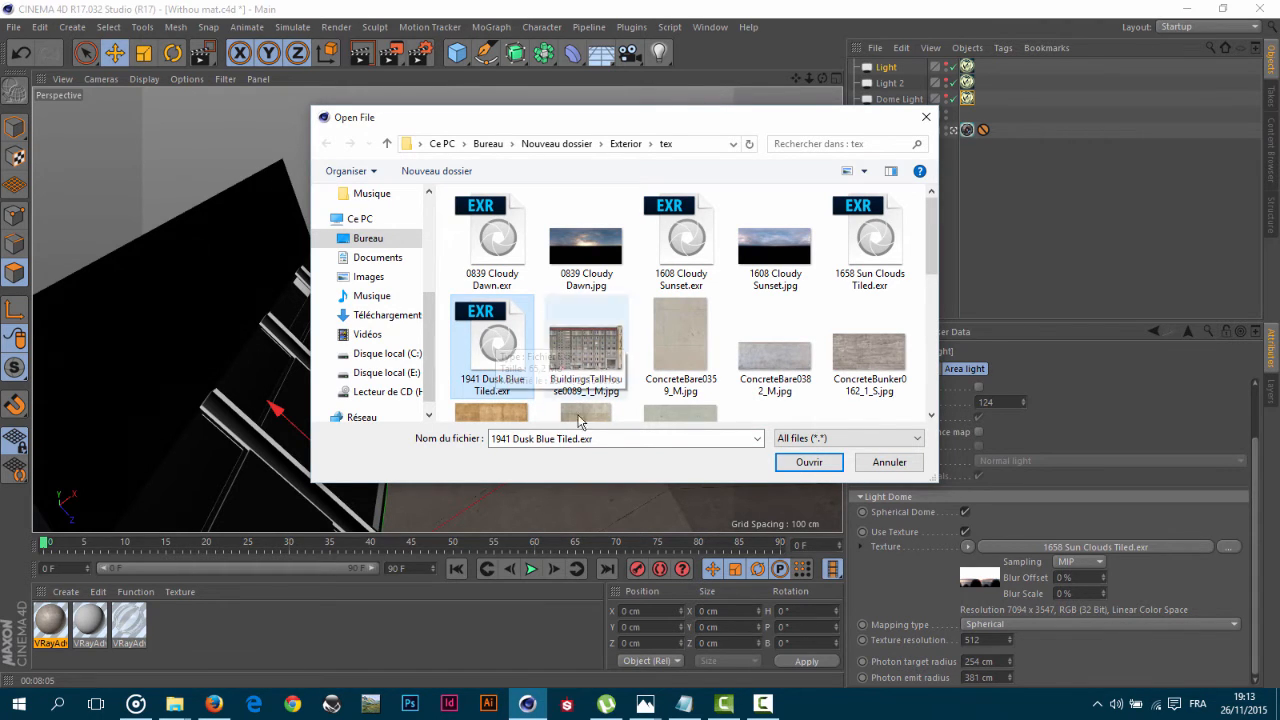
click(812, 465)
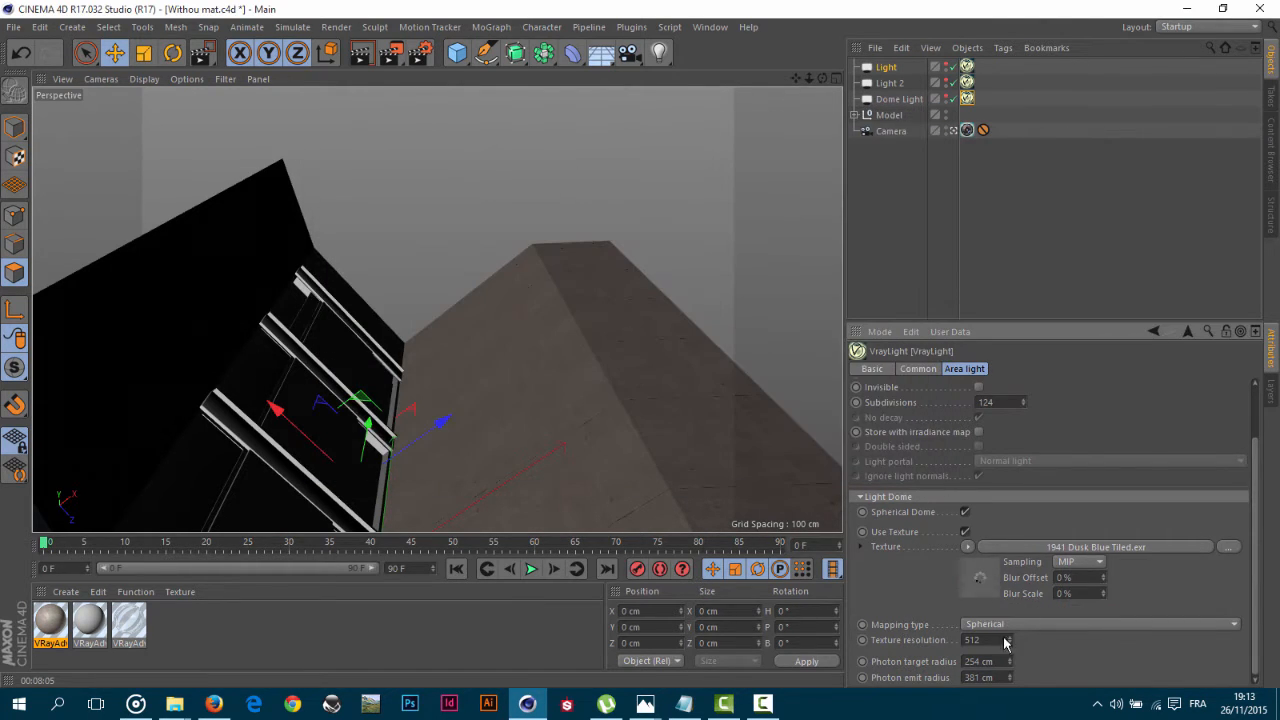
click(762, 706)
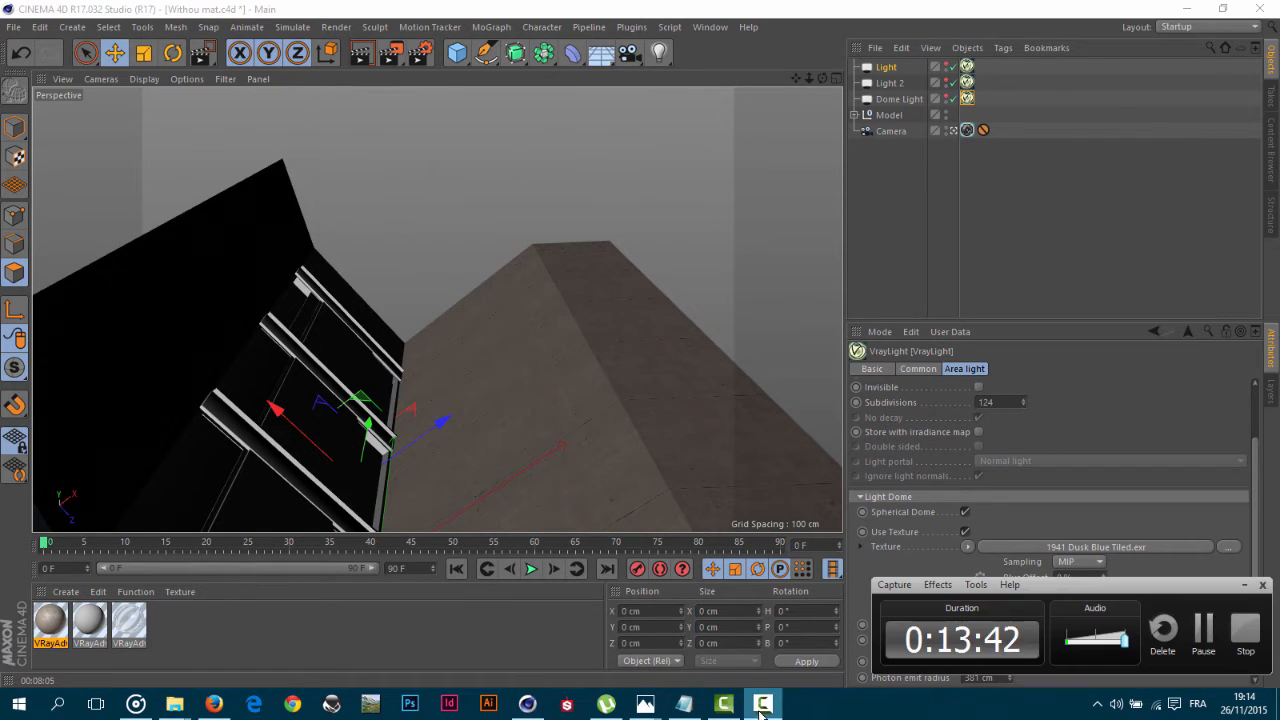
click(967, 546)
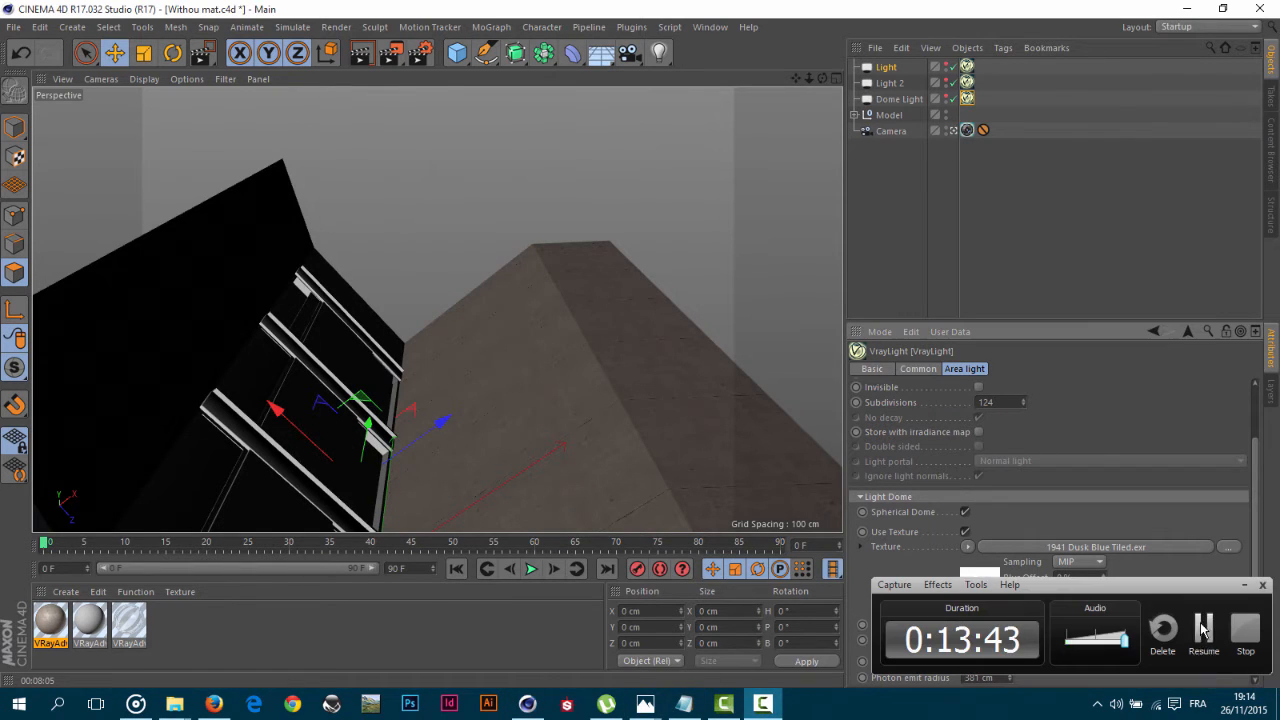
Wrap the Dome Light's texture in a Filter shader, set its gamma to 0.8, and return to the light settings.
click(967, 547)
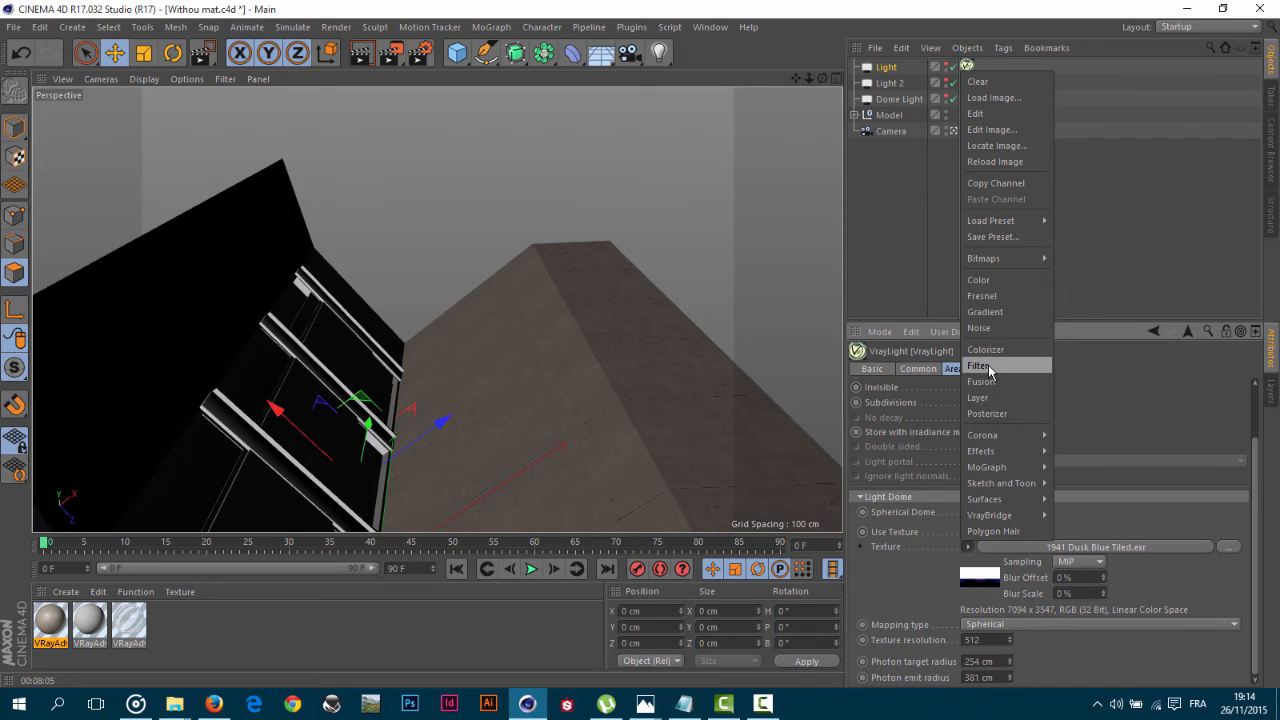
click(988, 365)
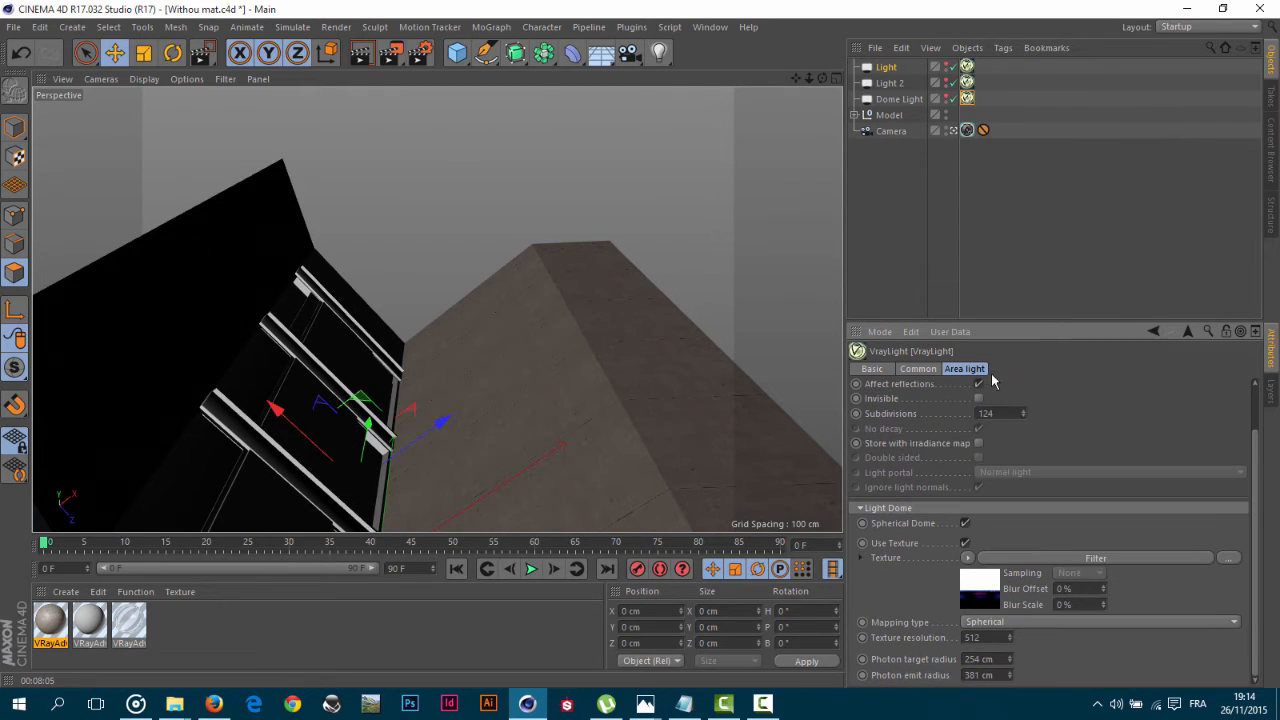
click(997, 559)
scroll(1070, 515, down, 2)
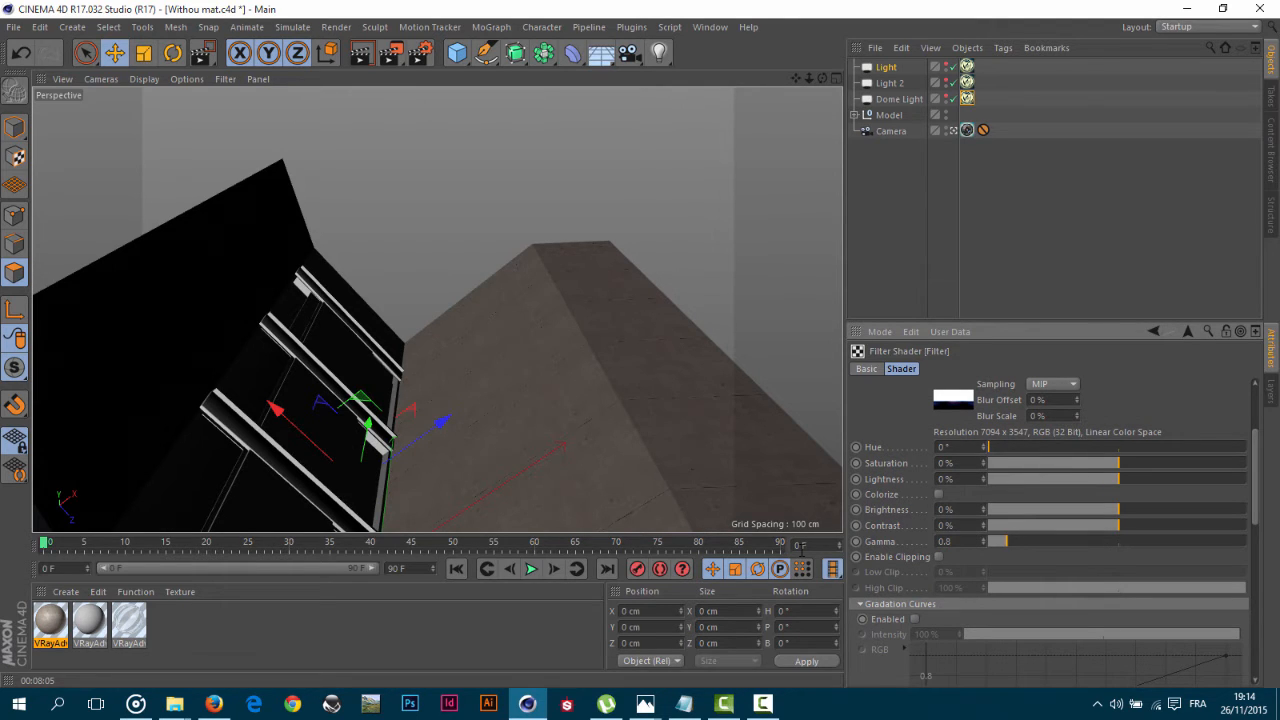
scroll(1262, 532, up, 3)
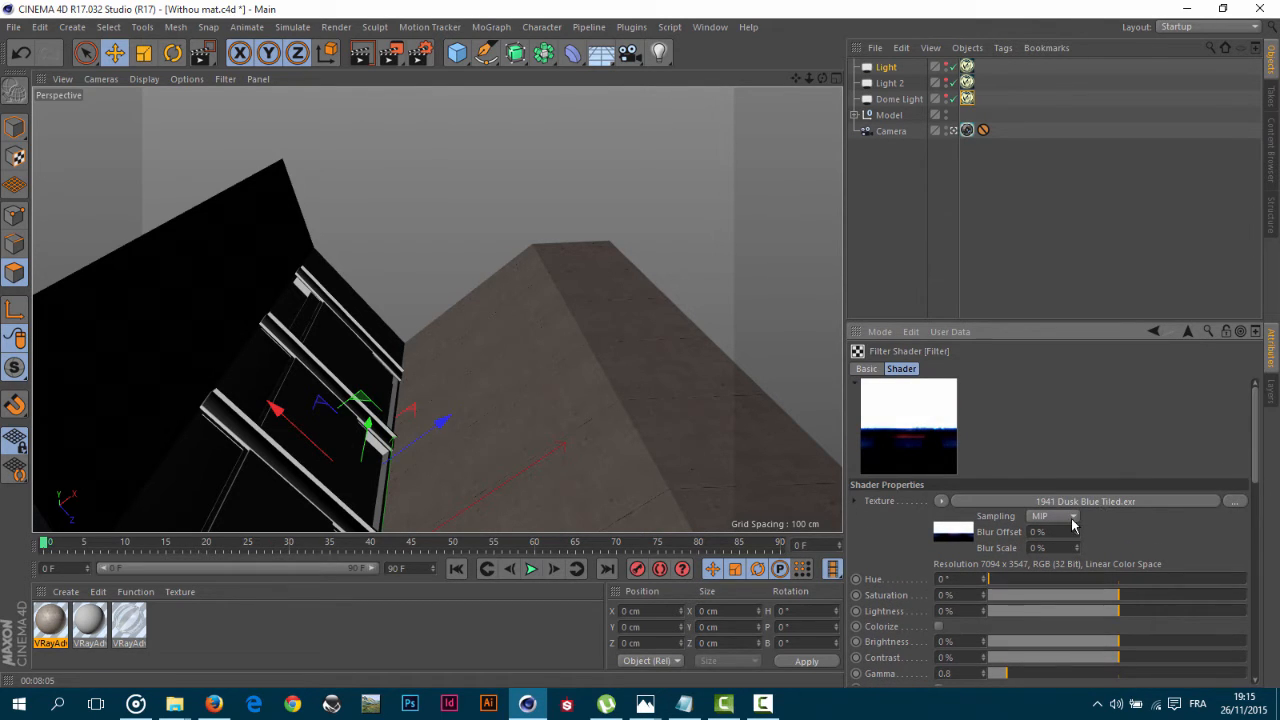
click(1188, 332)
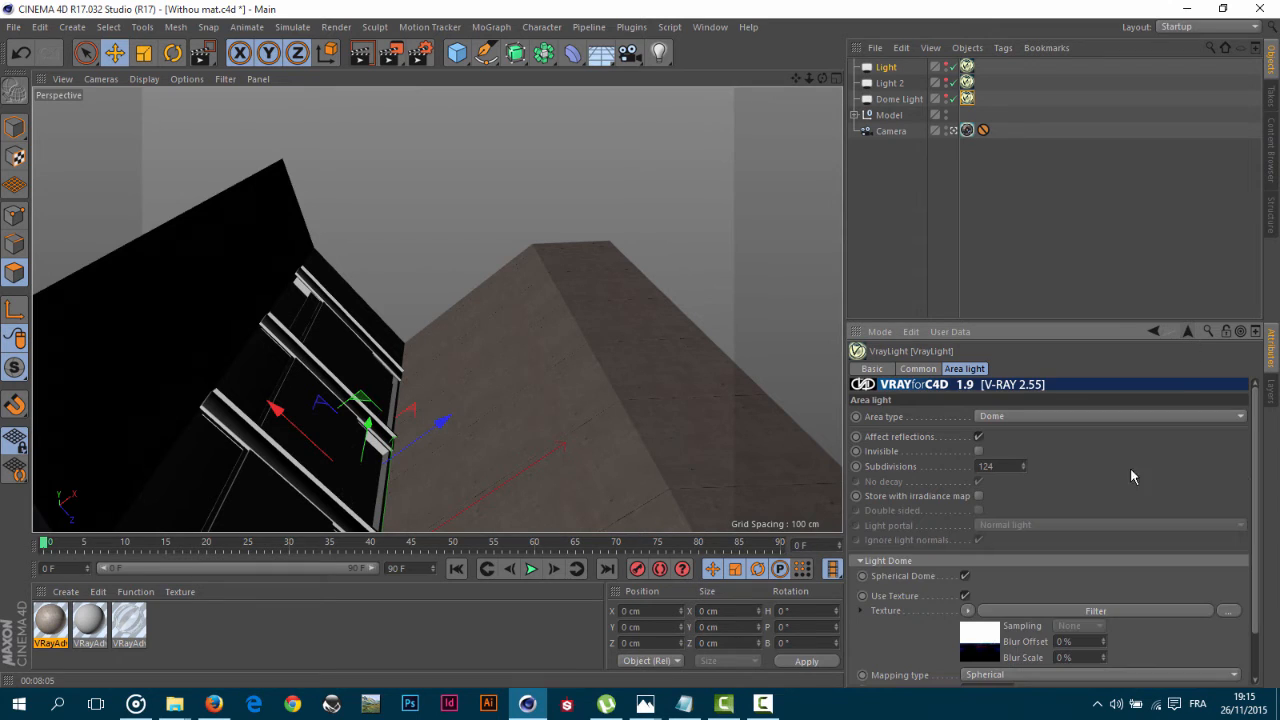
Render a small viewport region where the window facade meets the concrete wall, and open Light 2's V-Ray area light settings.
scroll(1257, 532, down, 2)
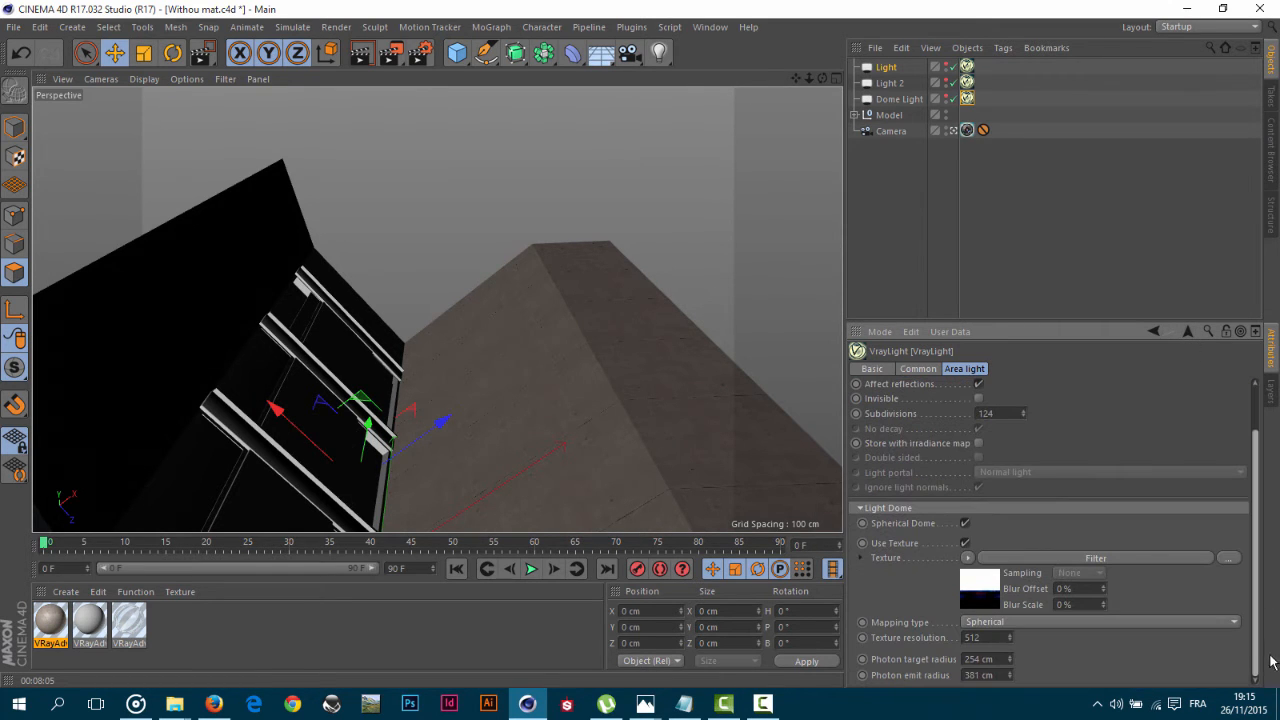
scroll(1258, 589, up, 2)
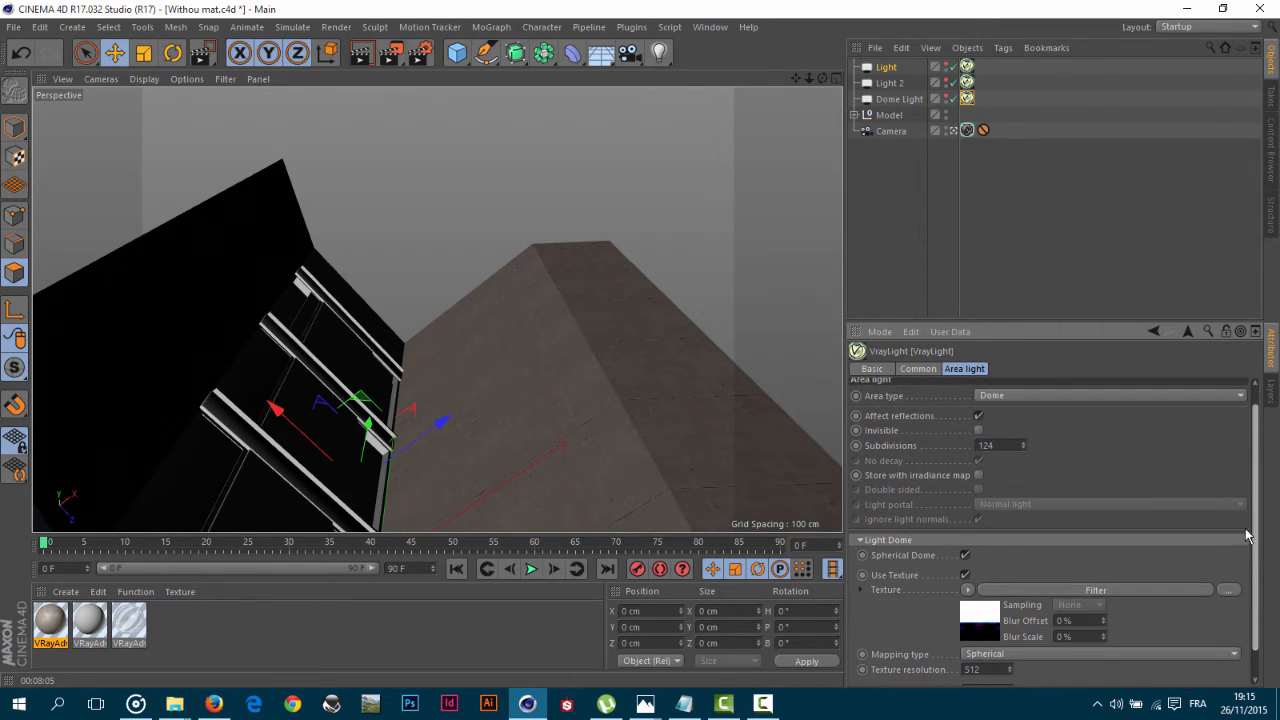
drag(393, 54, 464, 83)
drag(376, 288, 477, 437)
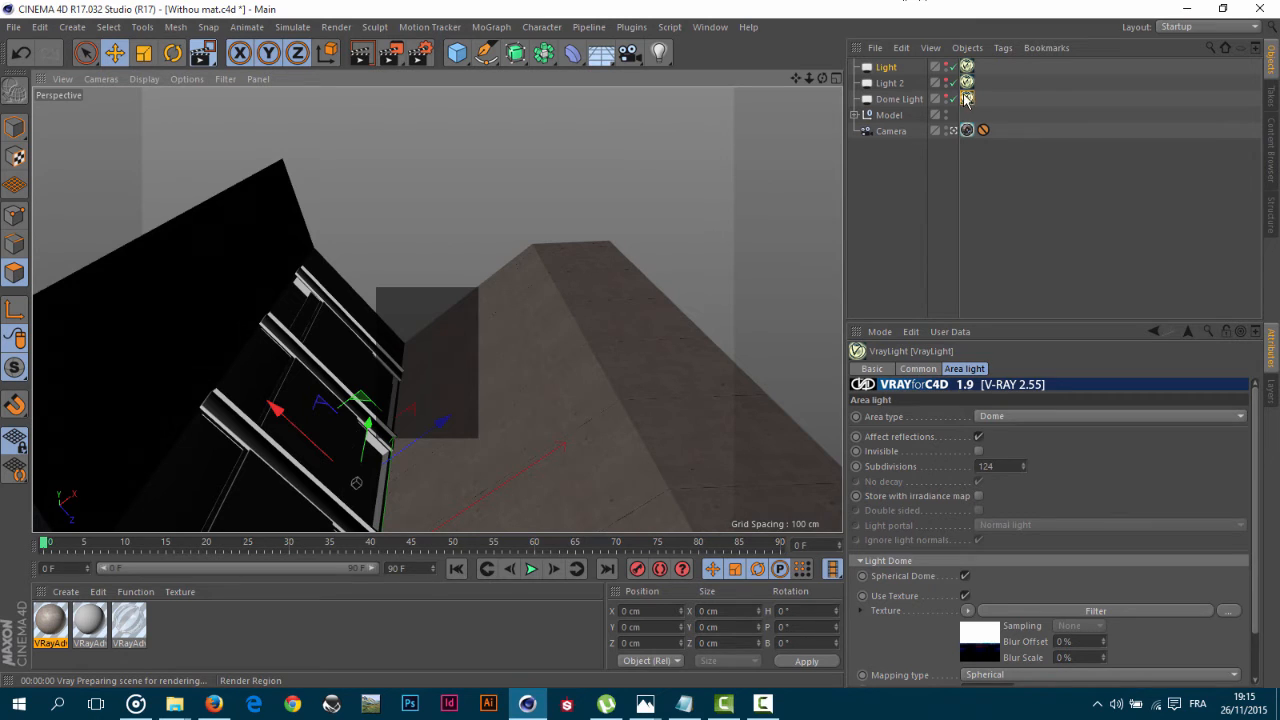
click(763, 704)
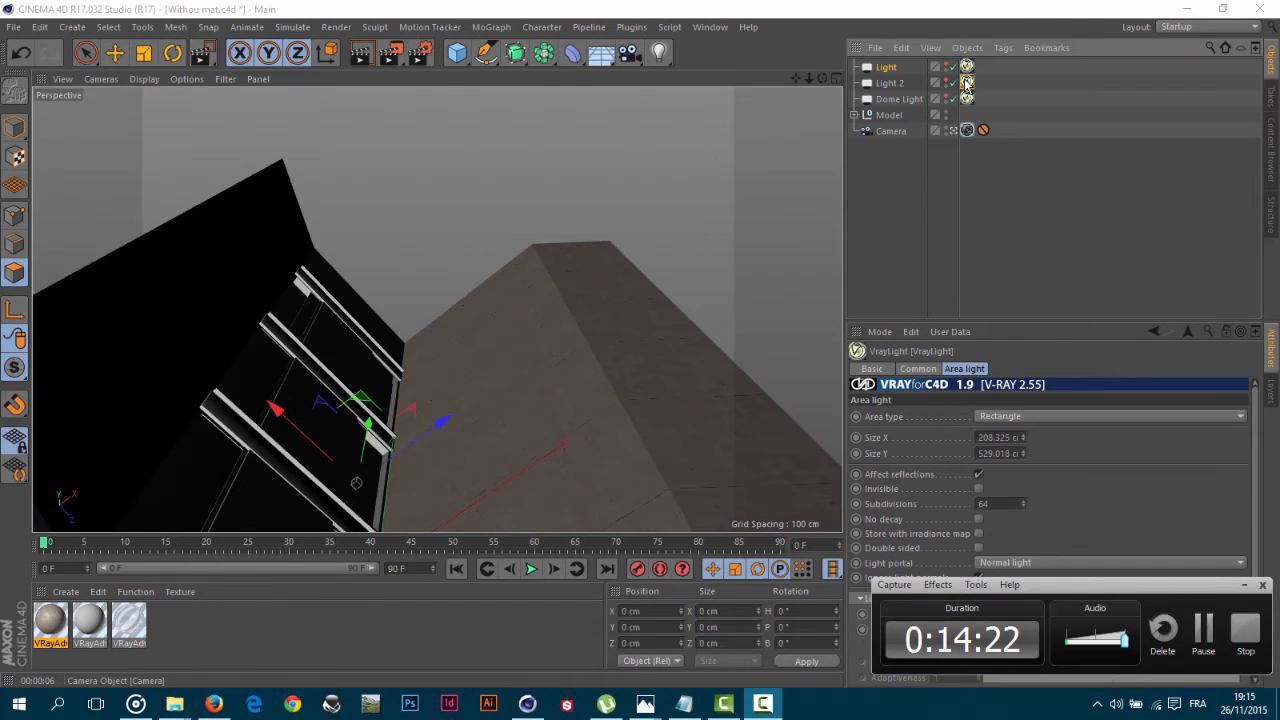
click(1245, 586)
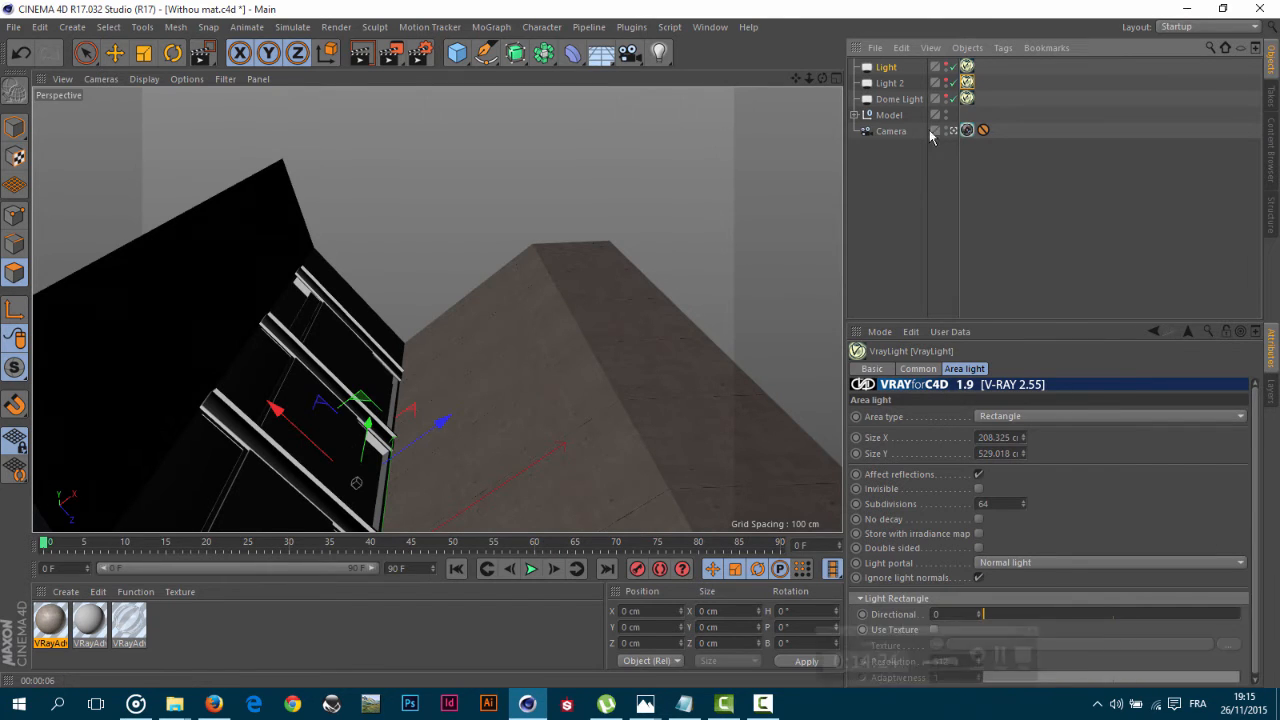
Set the Dome Light's intensity to 6.
click(918, 368)
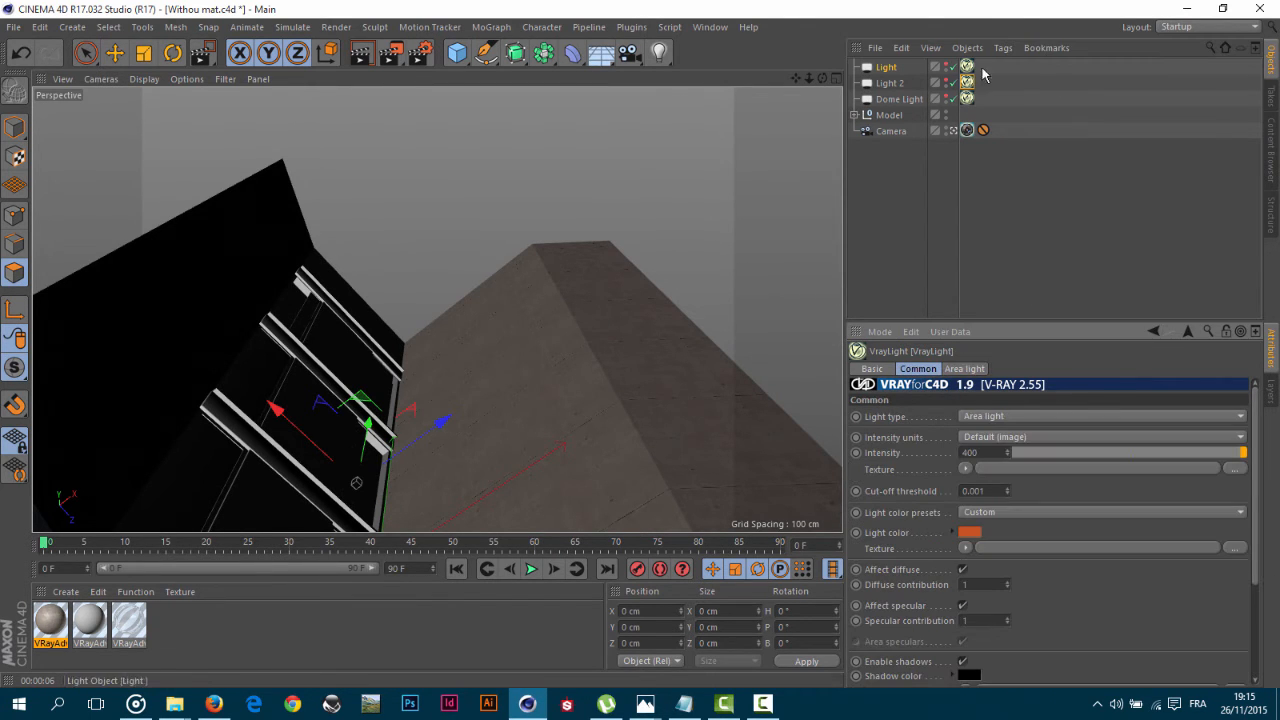
drag(984, 454, 877, 445)
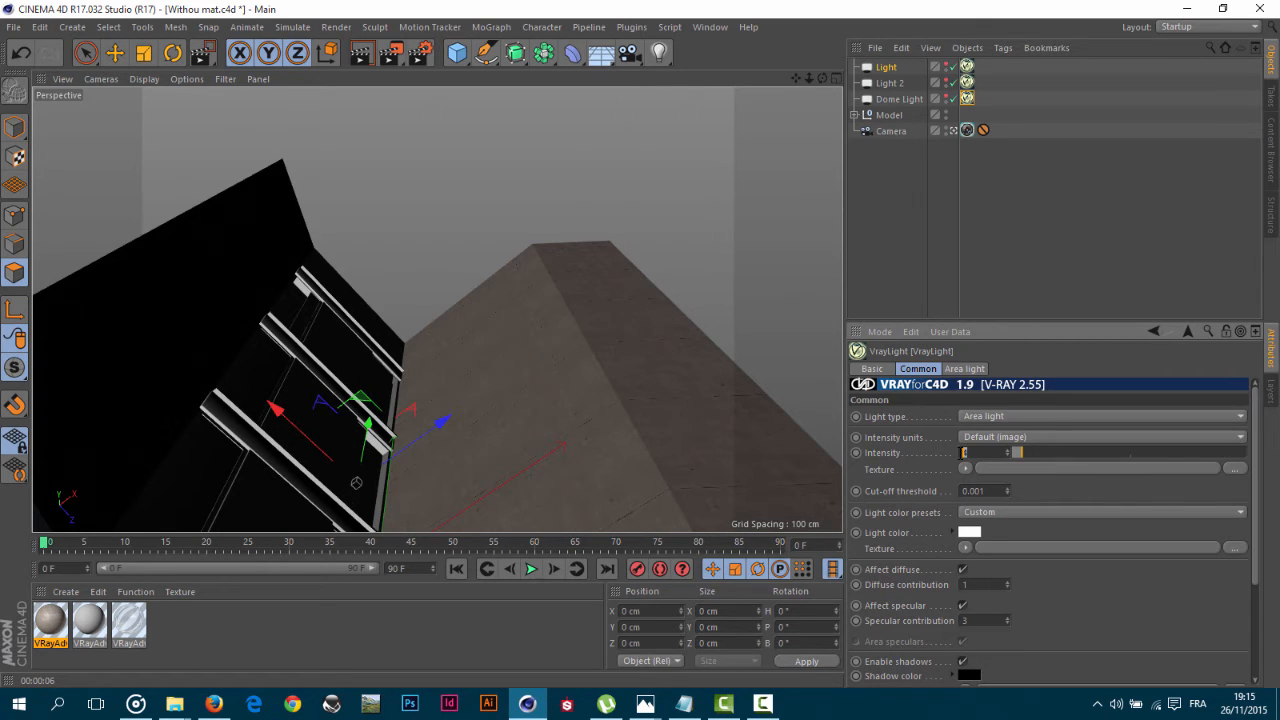
text(6)
key(Return)
Set the physical camera's film ISO to 200 and render a viewport region covering the window edge and the concrete wall.
click(967, 130)
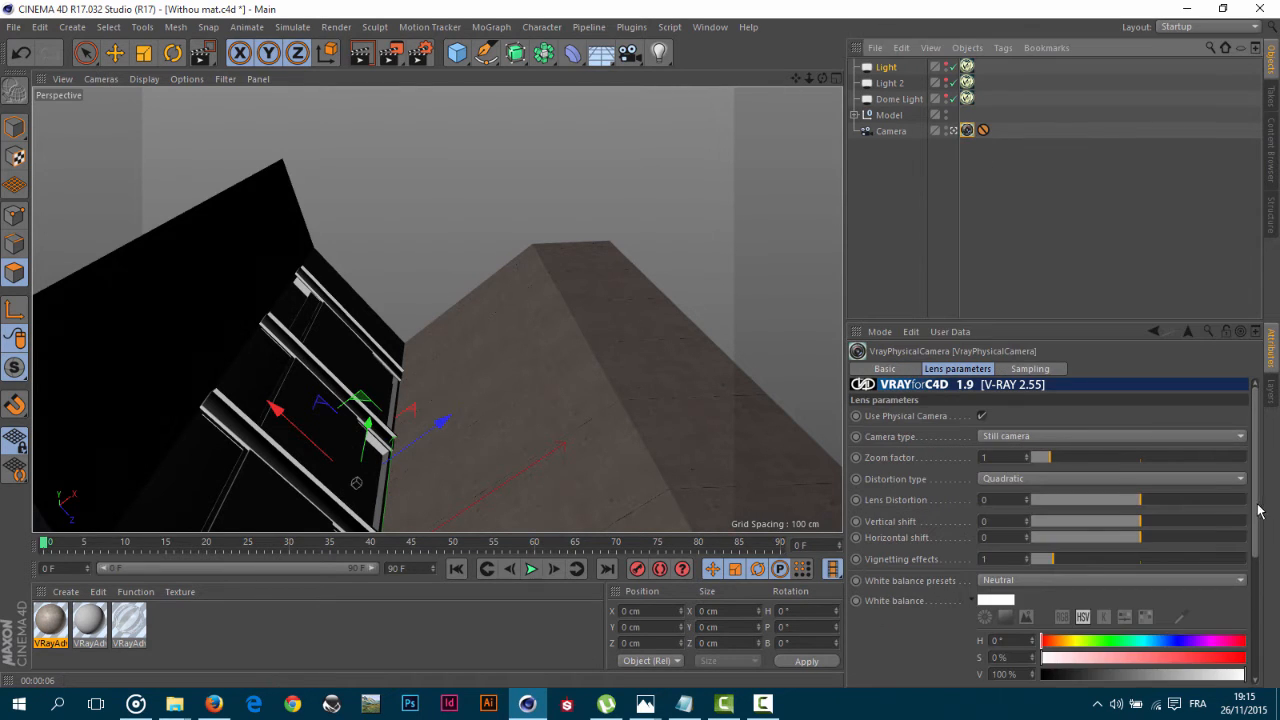
scroll(1229, 629, down, 3)
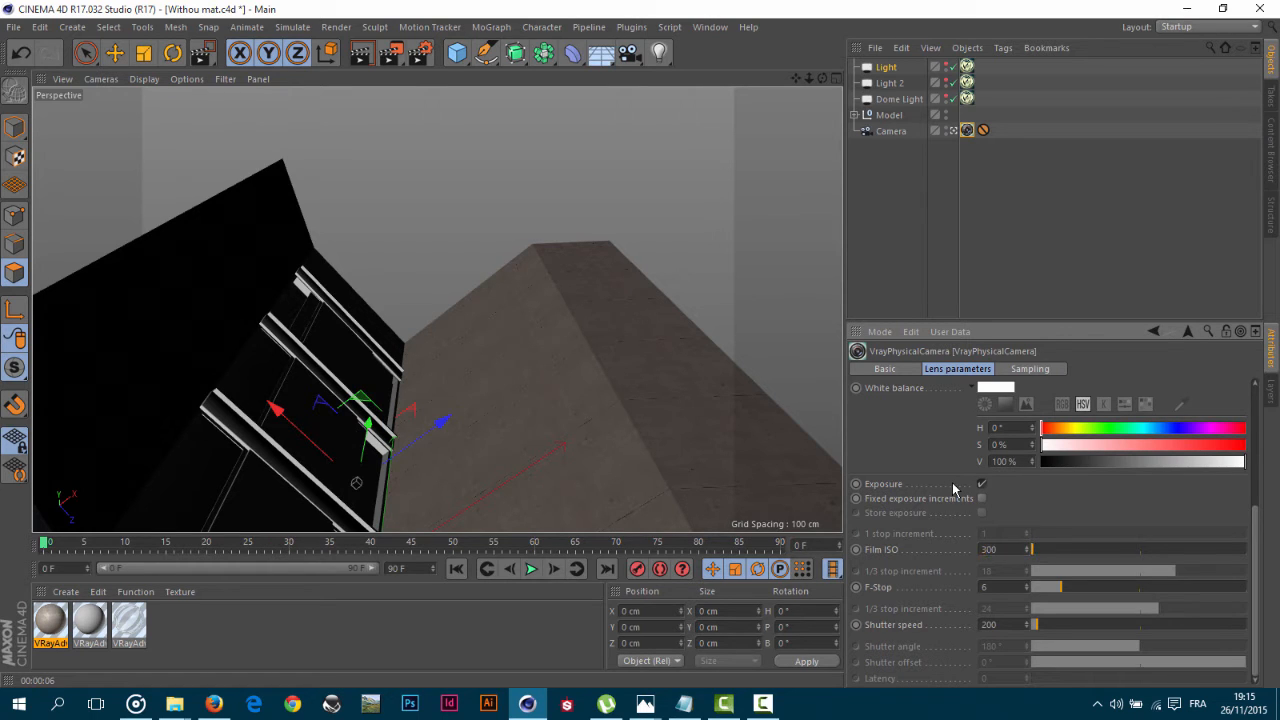
drag(393, 53, 447, 78)
drag(380, 244, 586, 530)
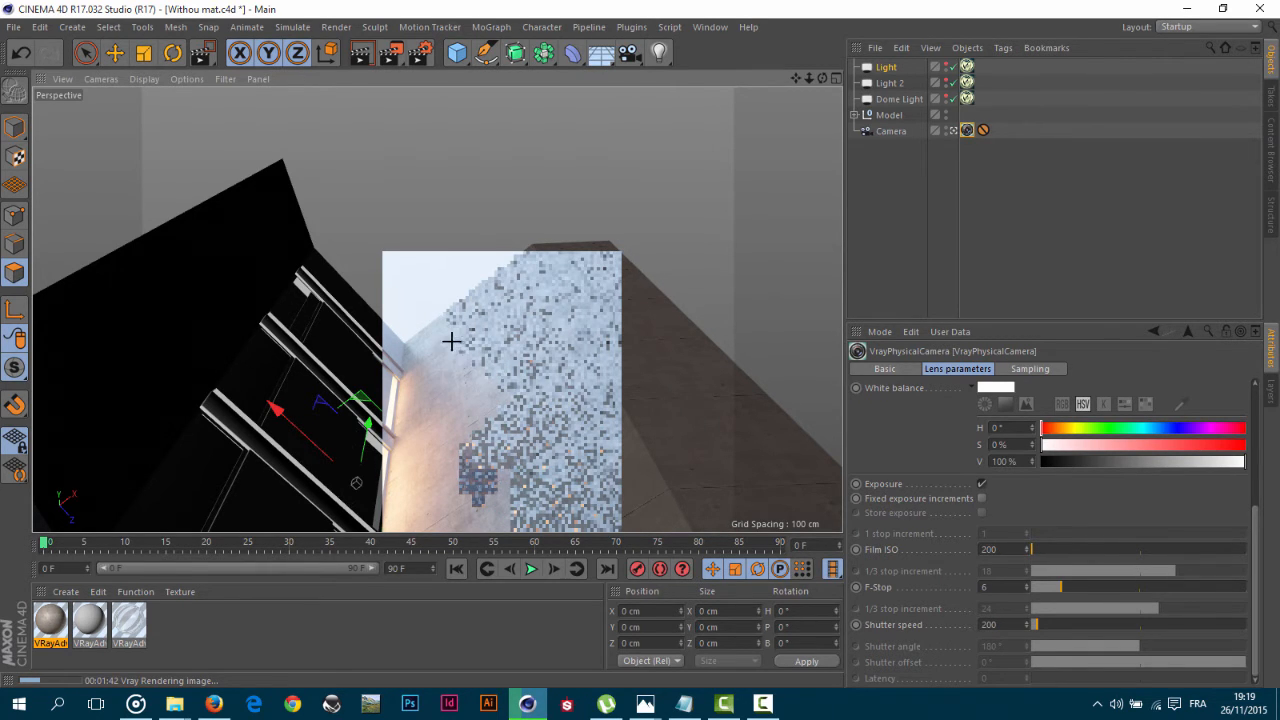
click(113, 56)
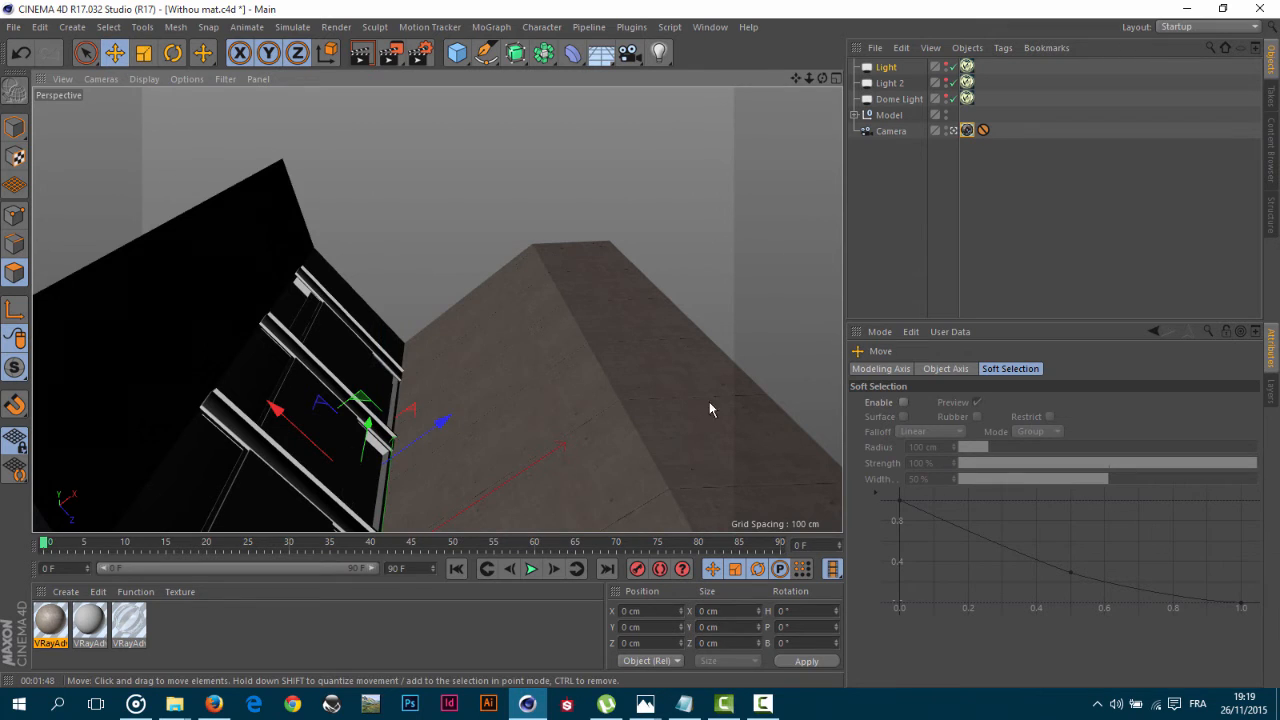
Review the physical camera's lens and exposure parameters.
click(968, 130)
scroll(1150, 563, down, 5)
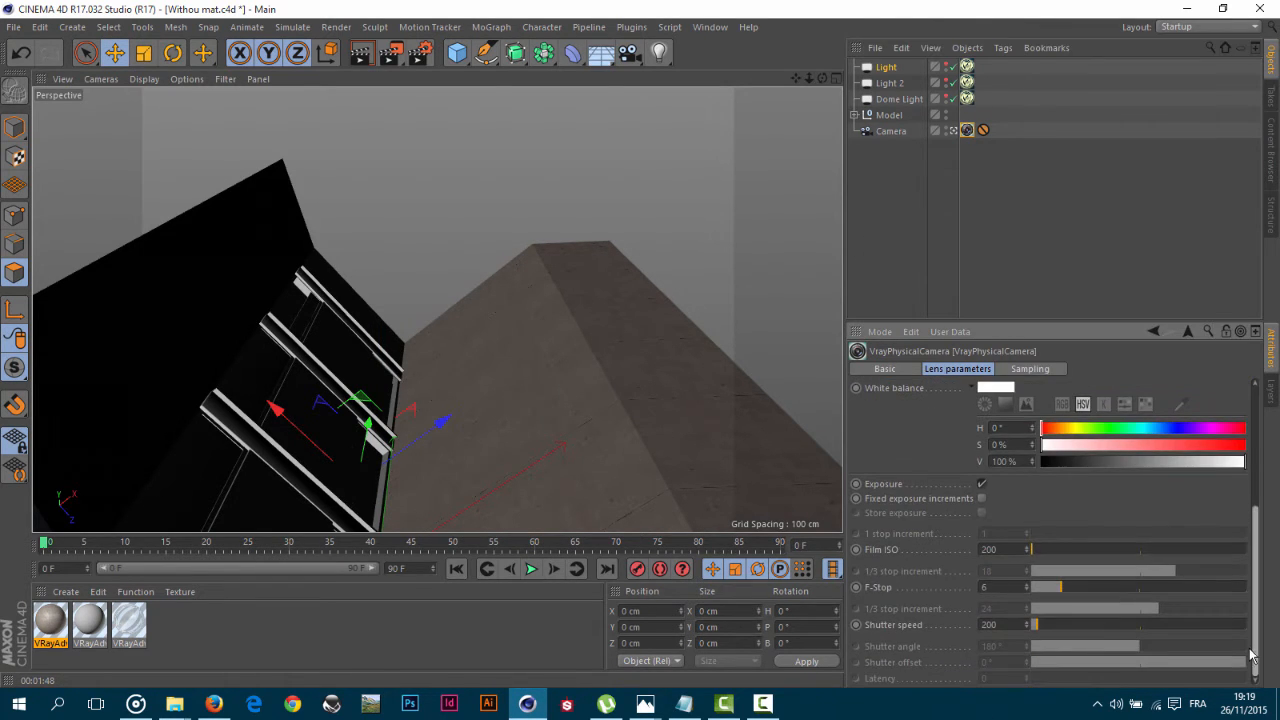
click(1058, 486)
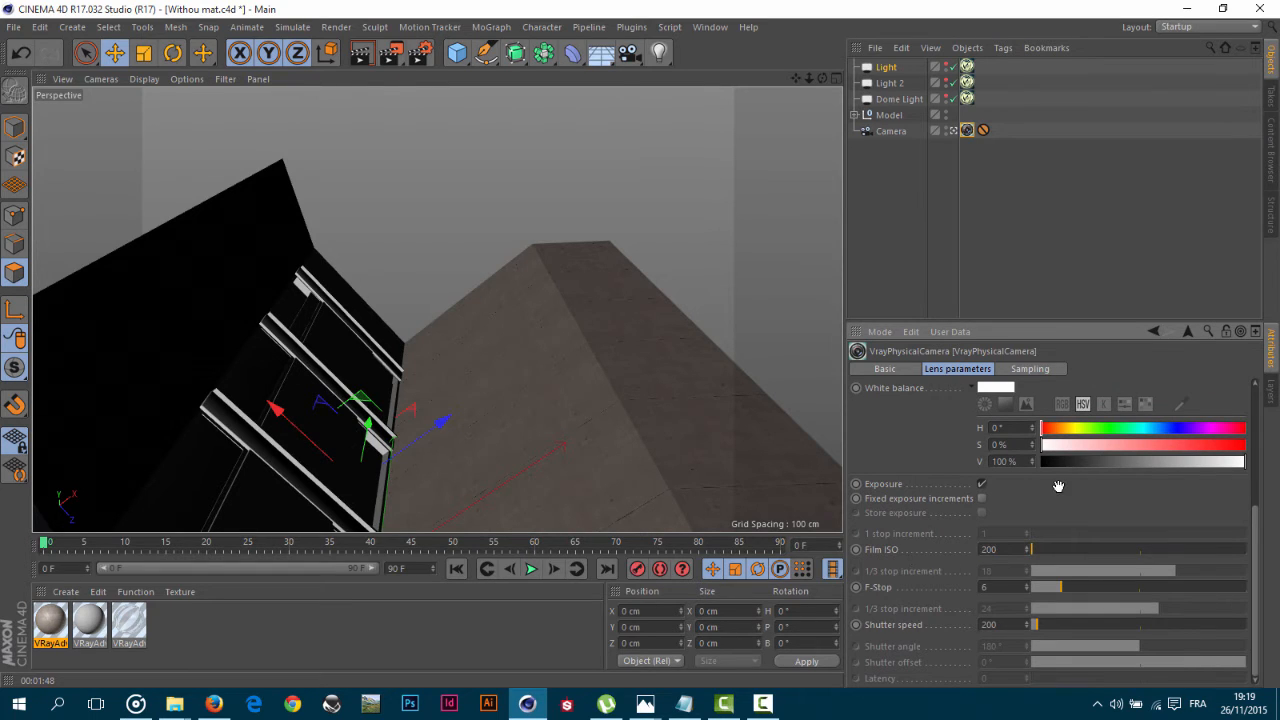
mouse_move(1260, 608)
mouse_down()
mouse_move(1262, 596)
mouse_move(1263, 607)
mouse_up()
click(1065, 516)
drag(1257, 548, 1257, 400)
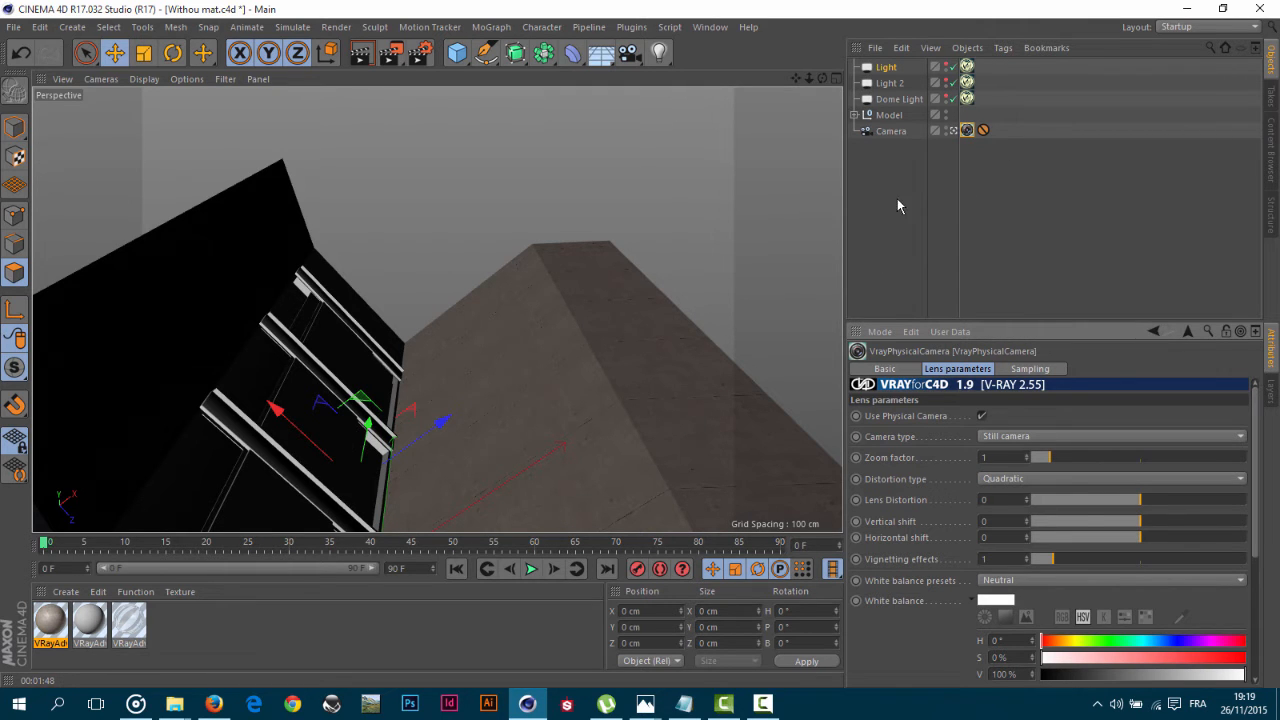
Leave the camera view and assign the concrete material to the Cube's Polygon Selection.4 texture tag, covering the wall above the windows.
click(953, 131)
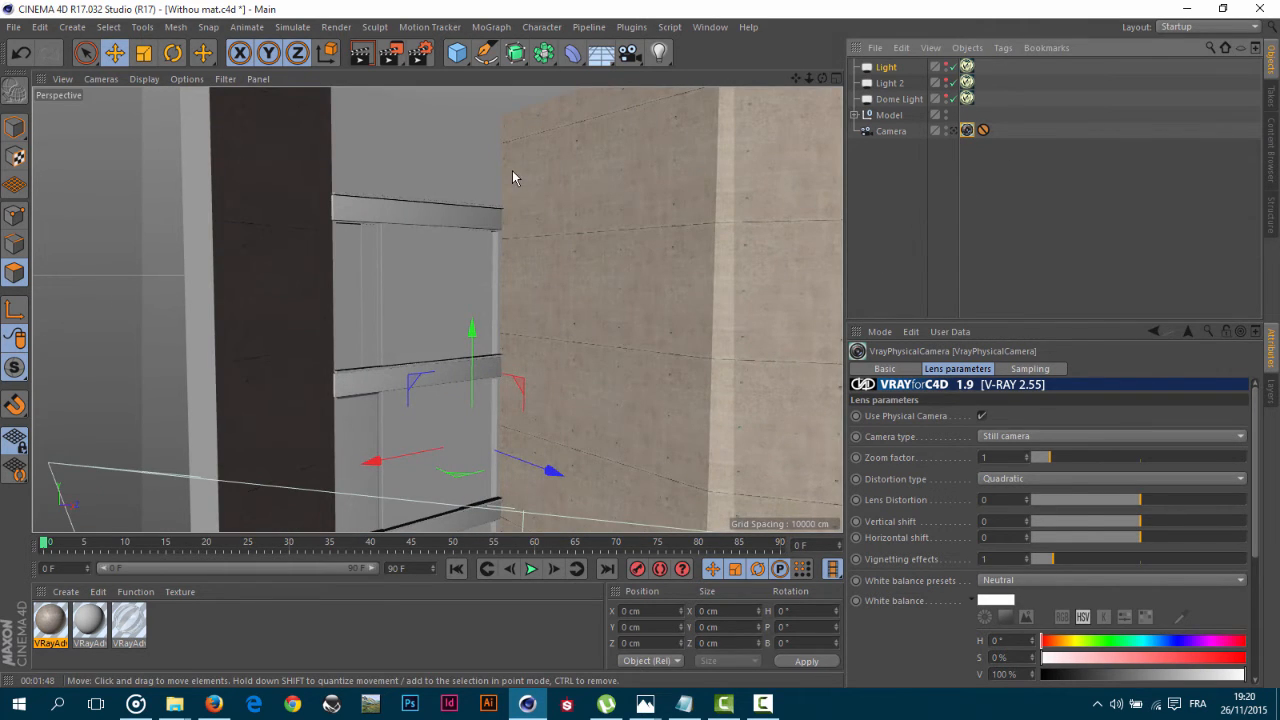
alt+middle_drag(509, 180, 525, 290)
scroll(525, 290, up, 4)
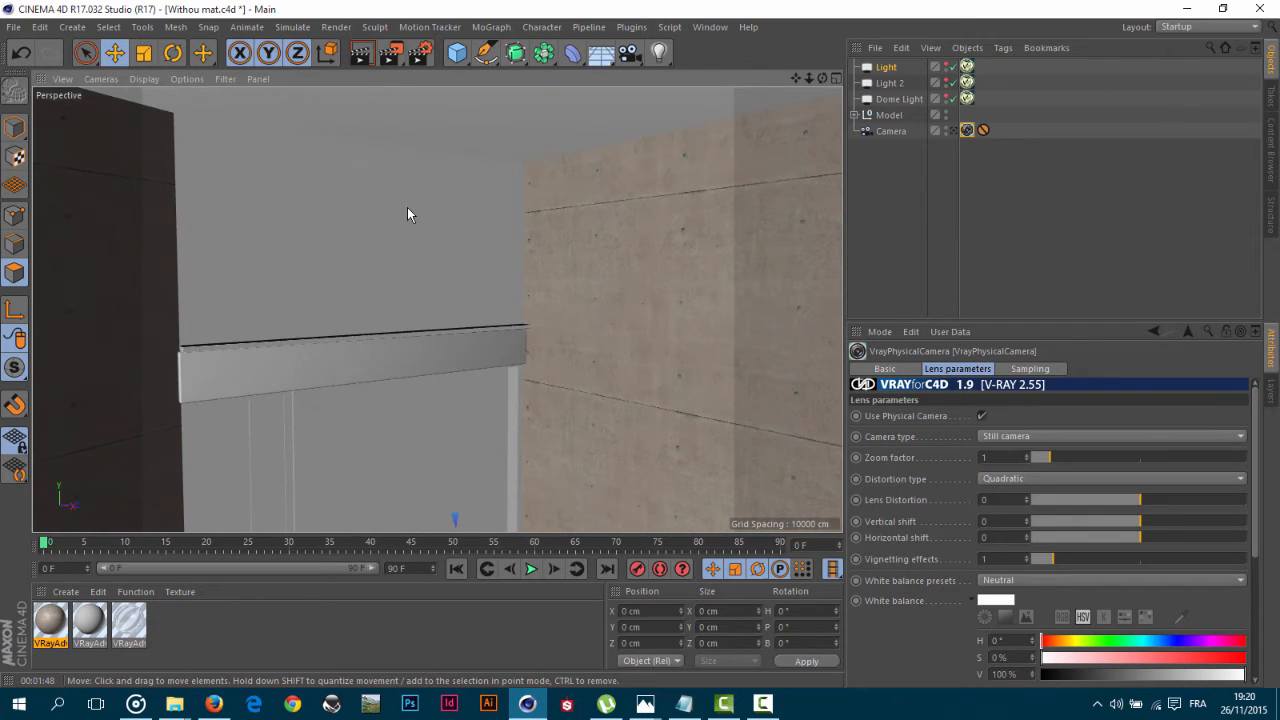
click(855, 115)
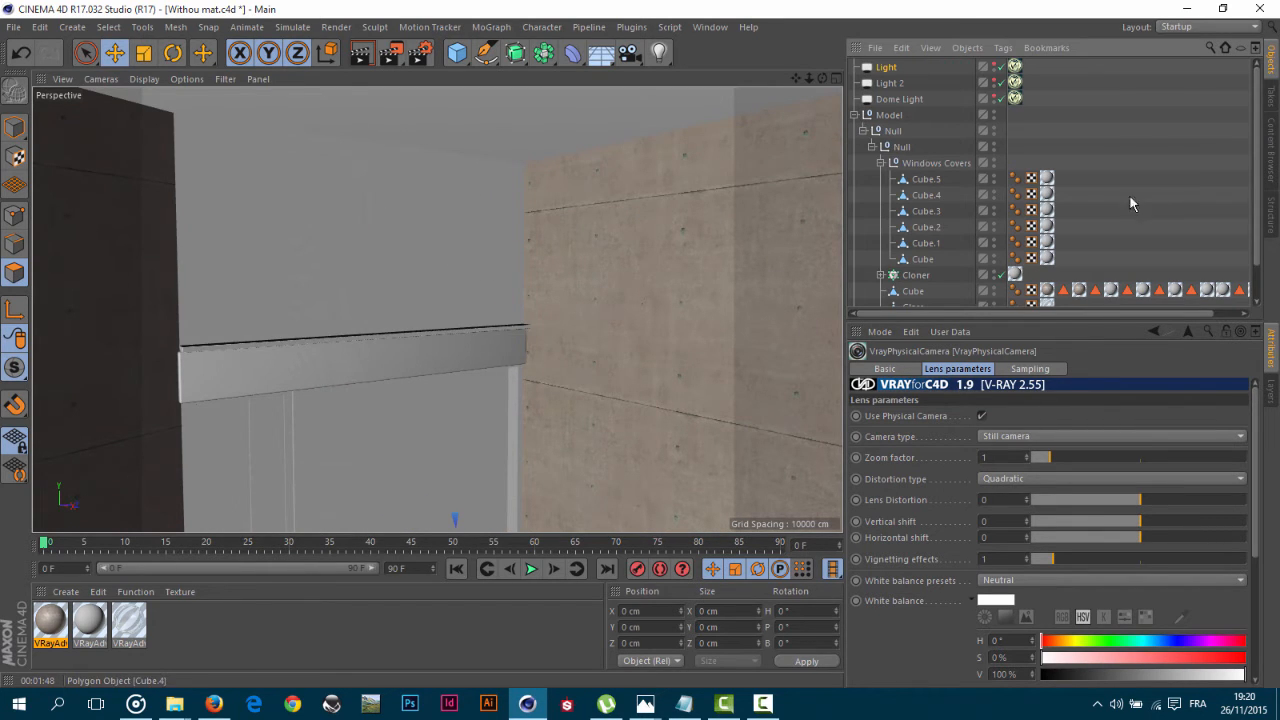
click(880, 163)
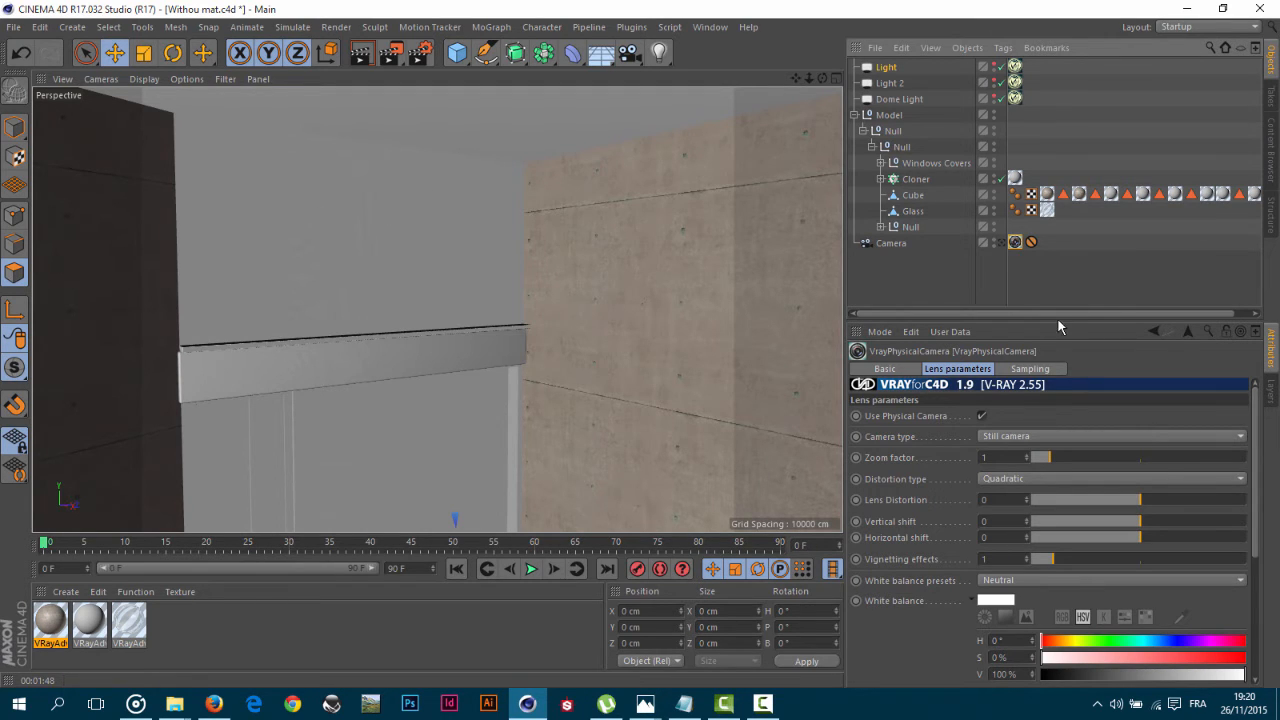
drag(1057, 315, 1112, 316)
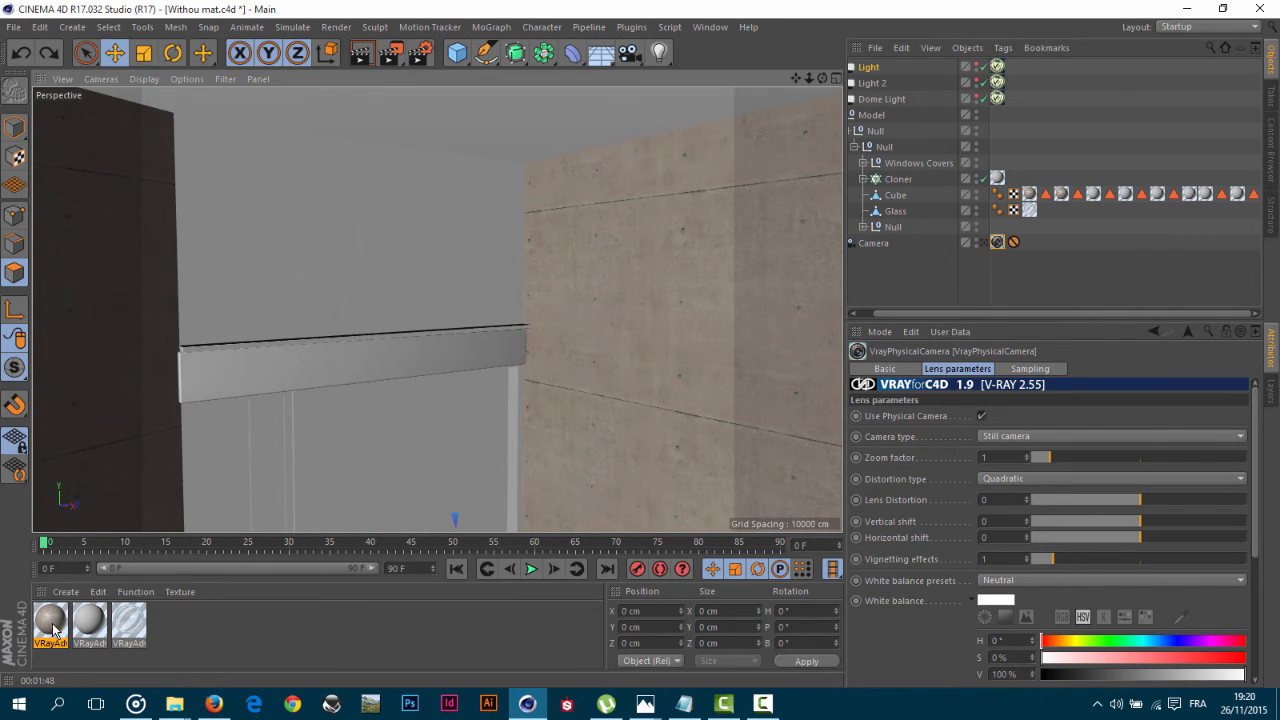
drag(52, 623, 1156, 203)
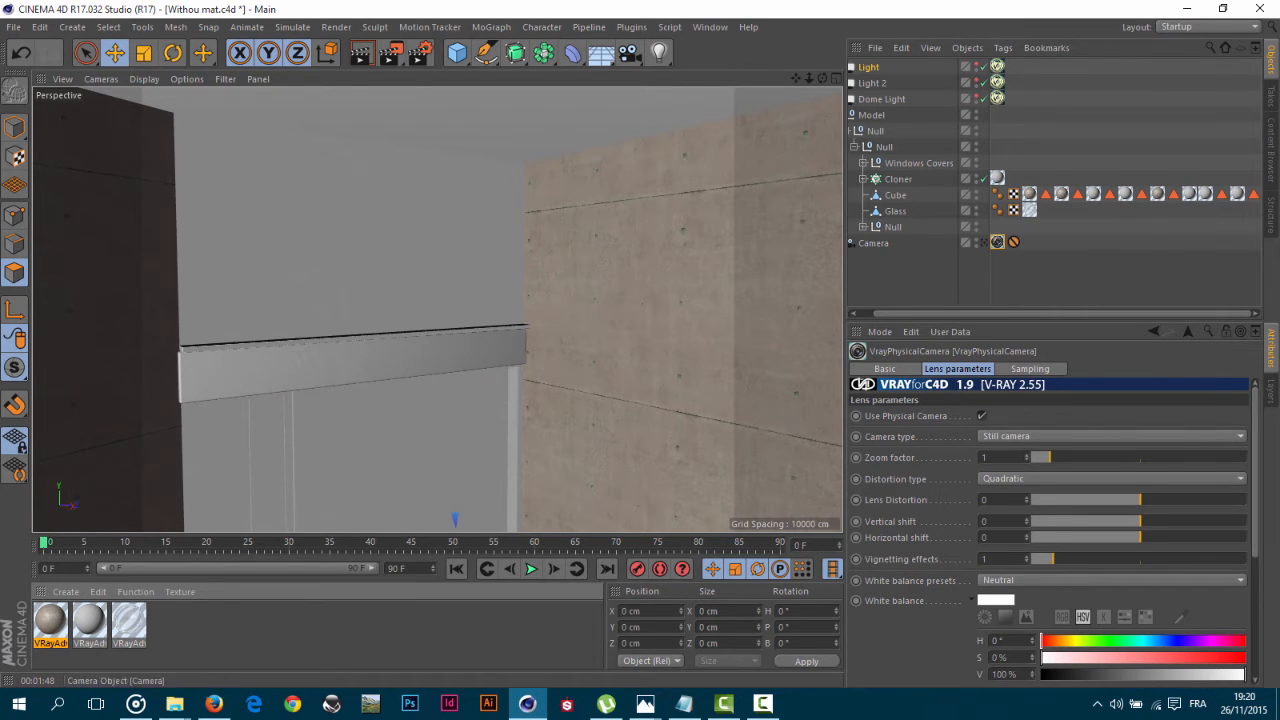
drag(71, 627, 1126, 198)
Set Length U and Length V to 200% on the Polygon Selection.4 texture tag of the Cube.
click(1126, 196)
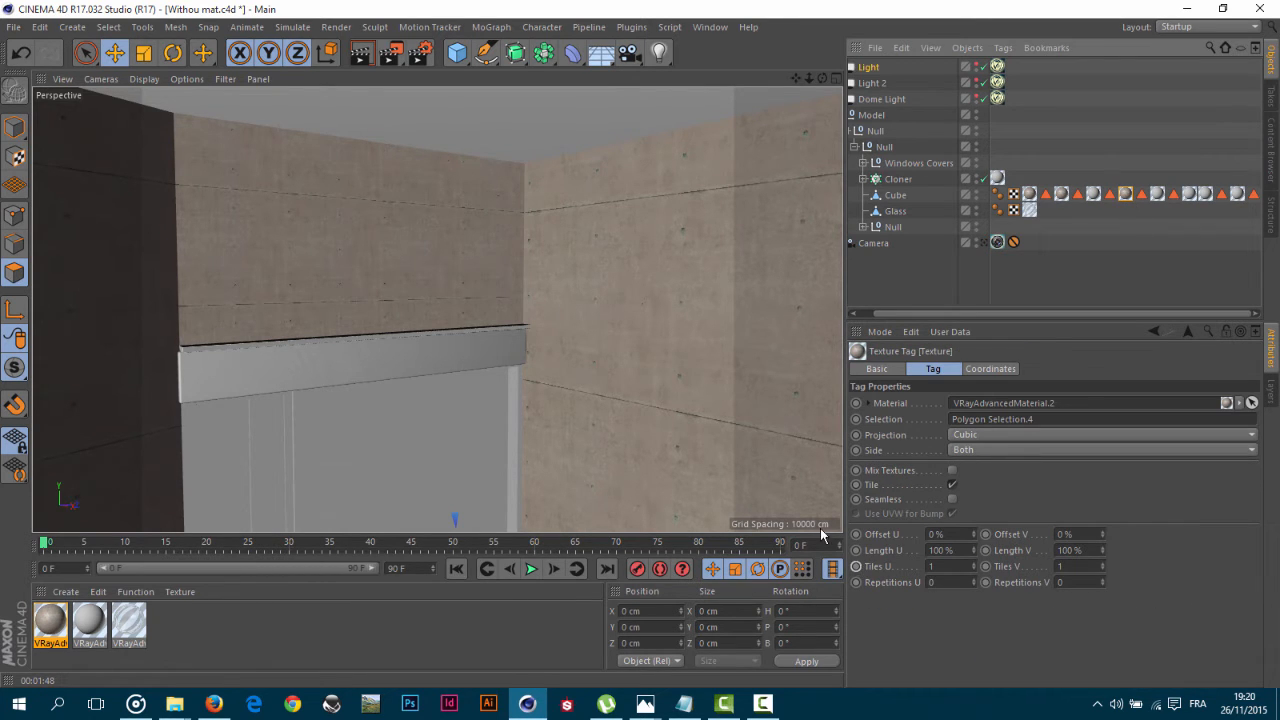
alt+drag(282, 225, 190, 238)
click(962, 549)
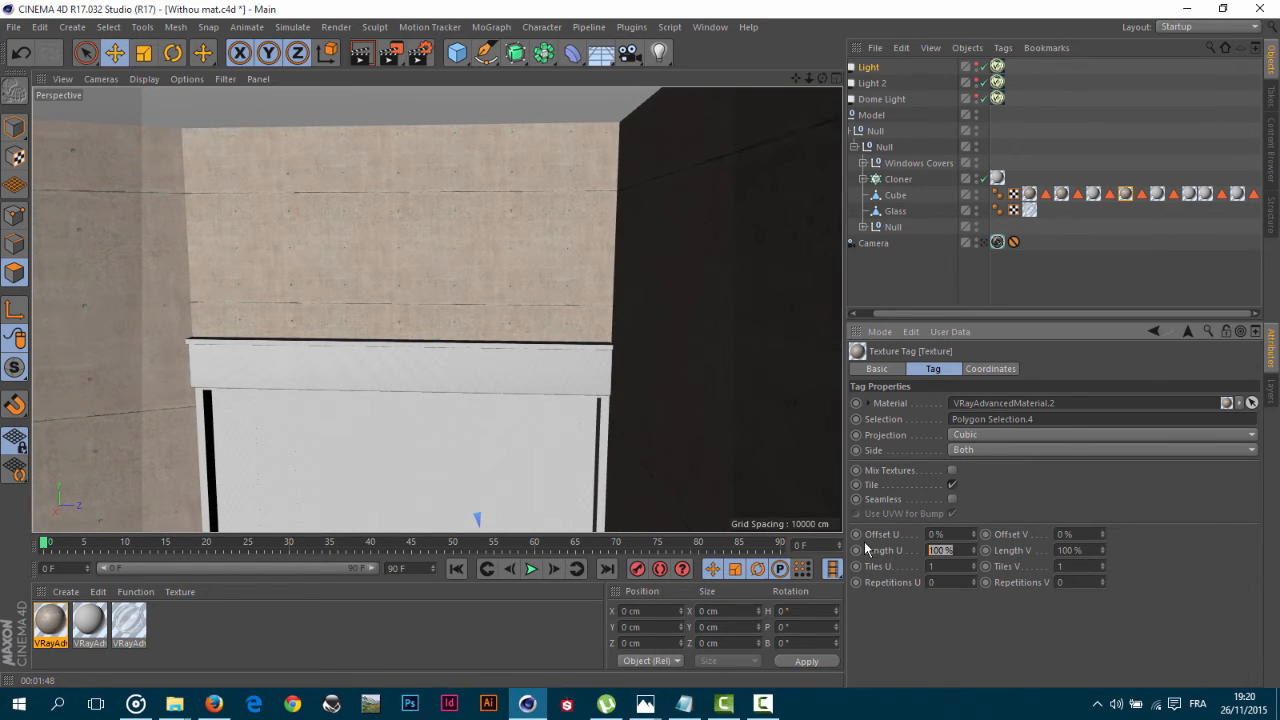
text(200)
key(Return)
click(1078, 550)
text(2)
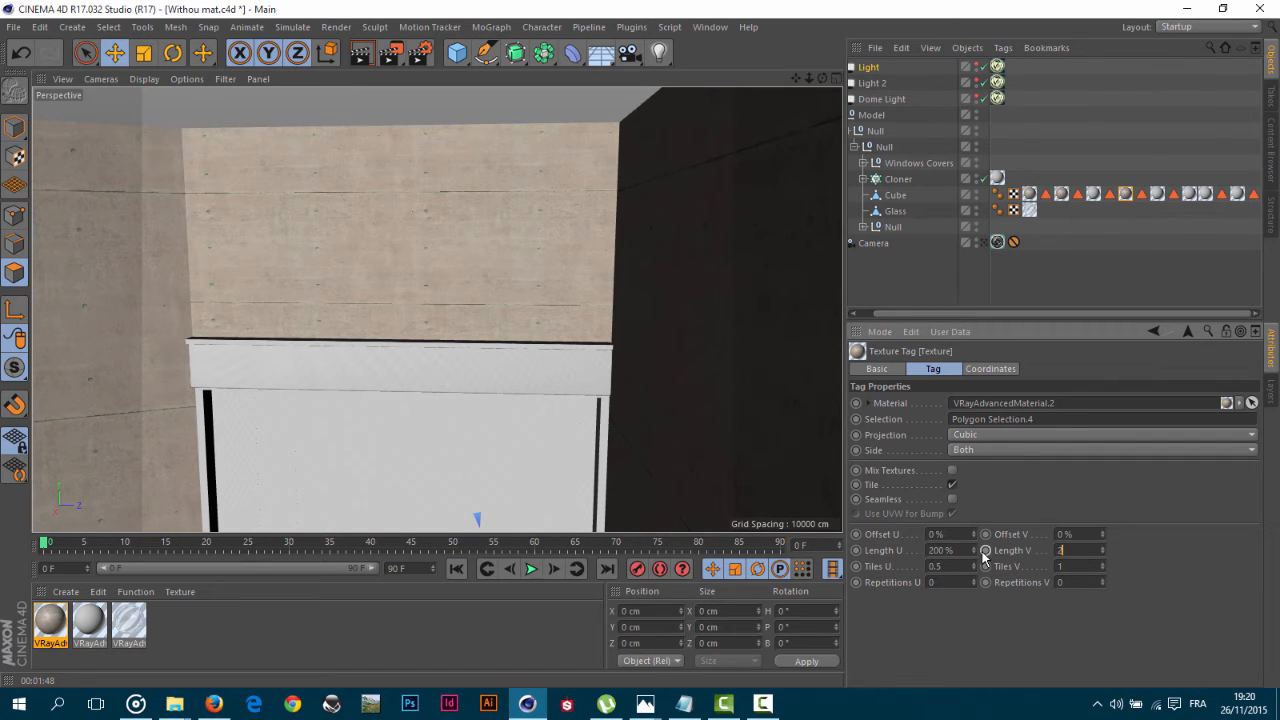
key(Return)
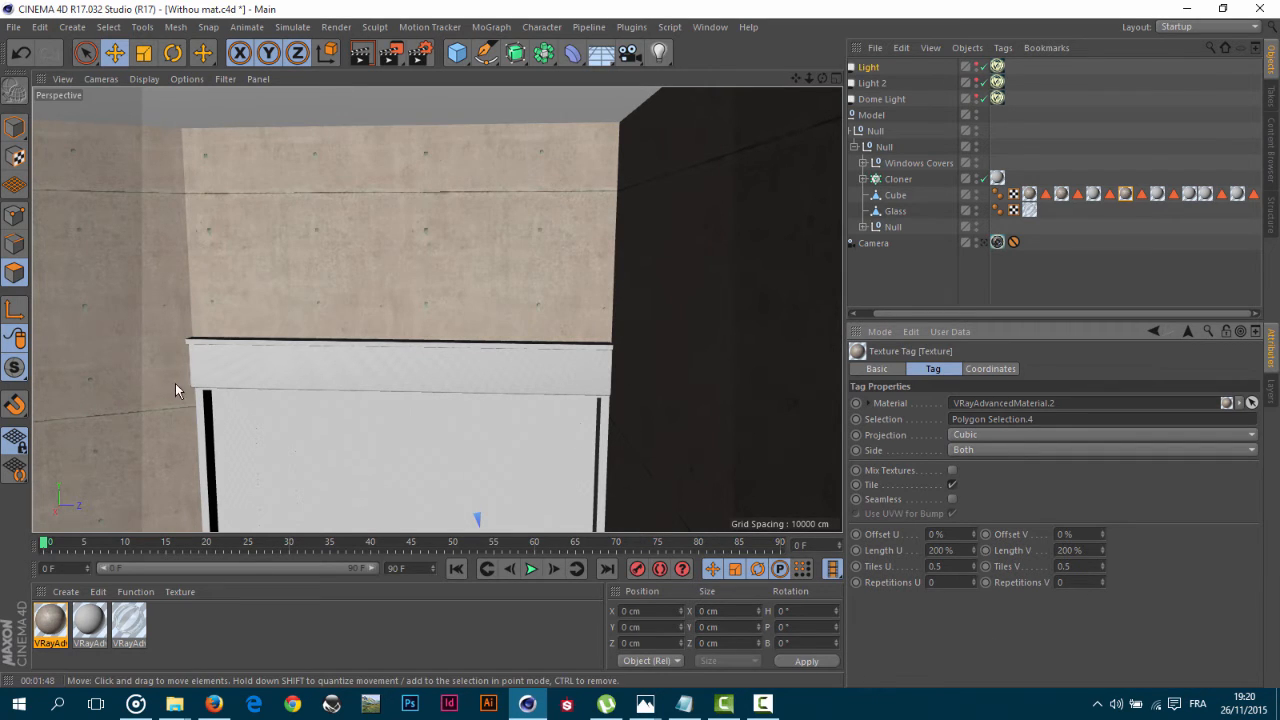
Examine the wall above the windows and the window panels below it from several angles outside the camera view.
alt+drag(245, 361, 327, 348)
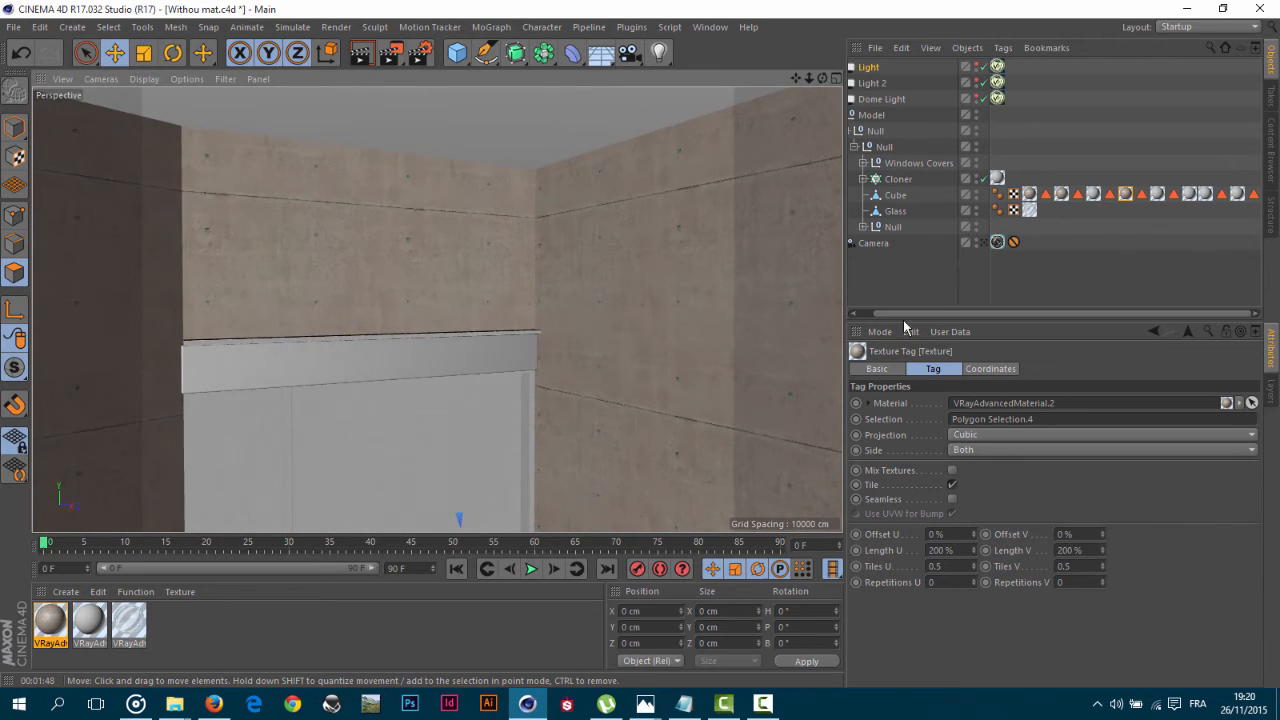
click(1123, 243)
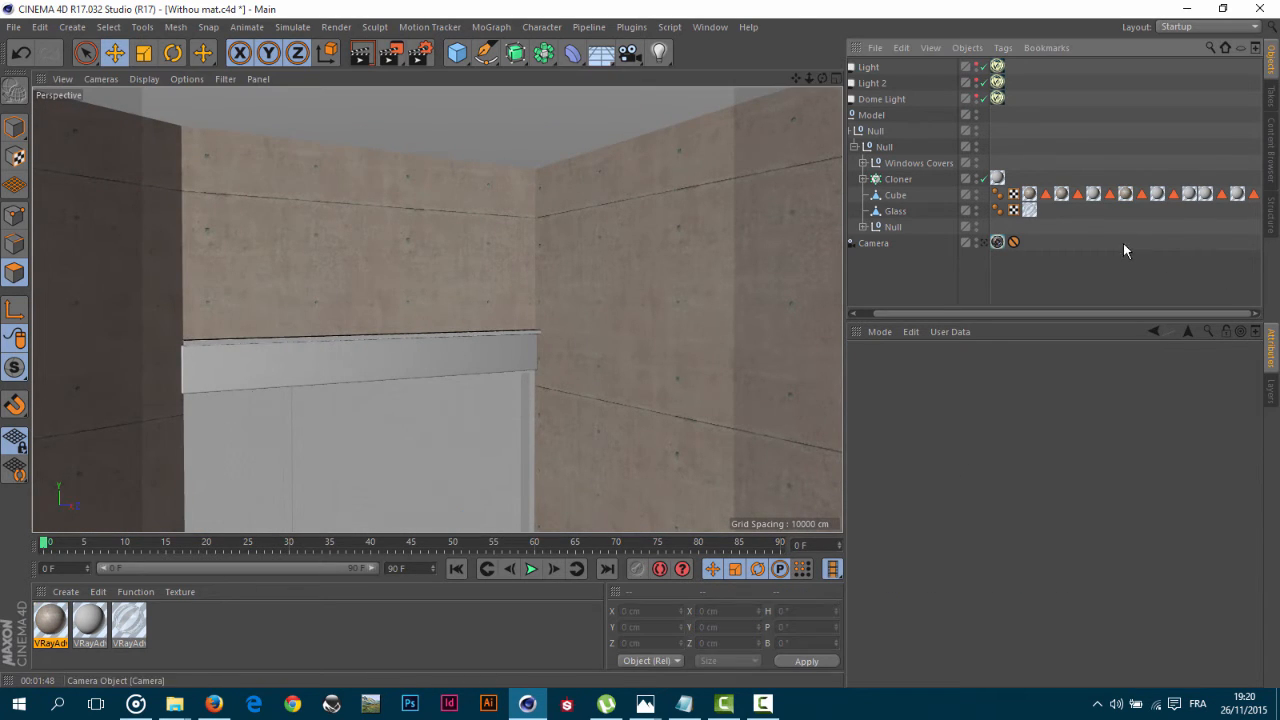
click(985, 244)
click(985, 244)
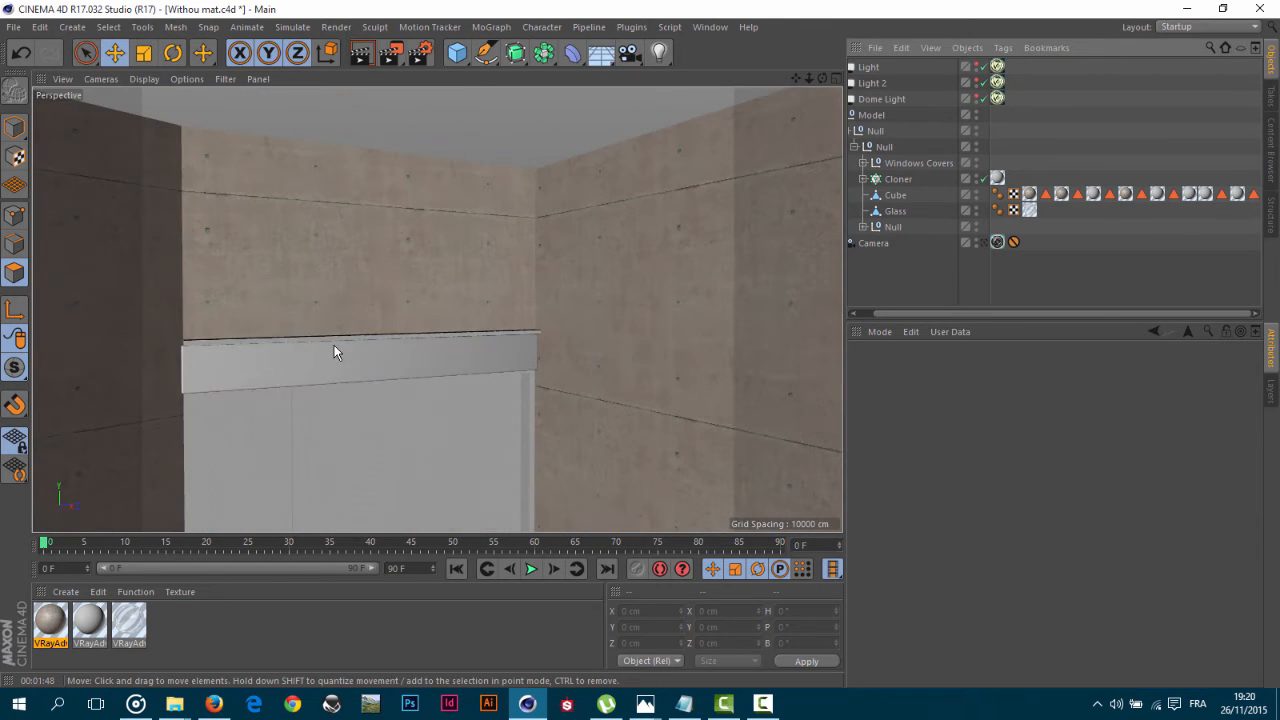
alt+drag(408, 328, 353, 105)
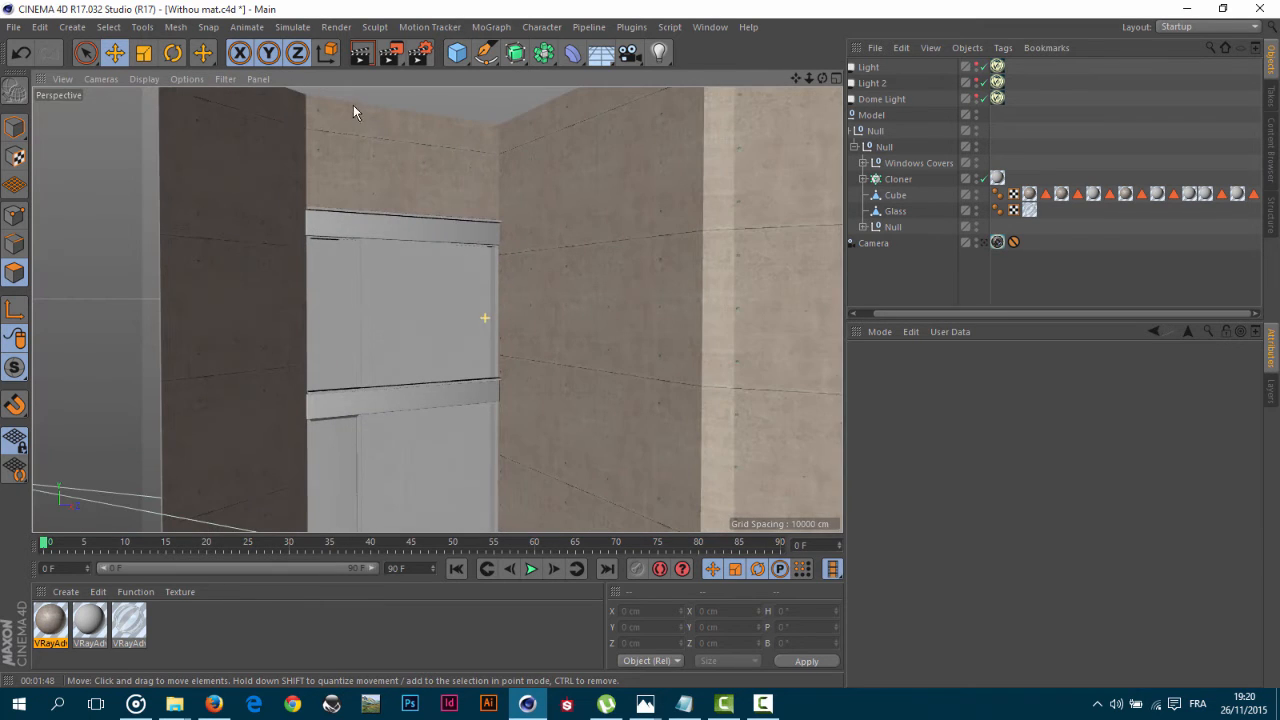
scroll(396, 231, up, 5)
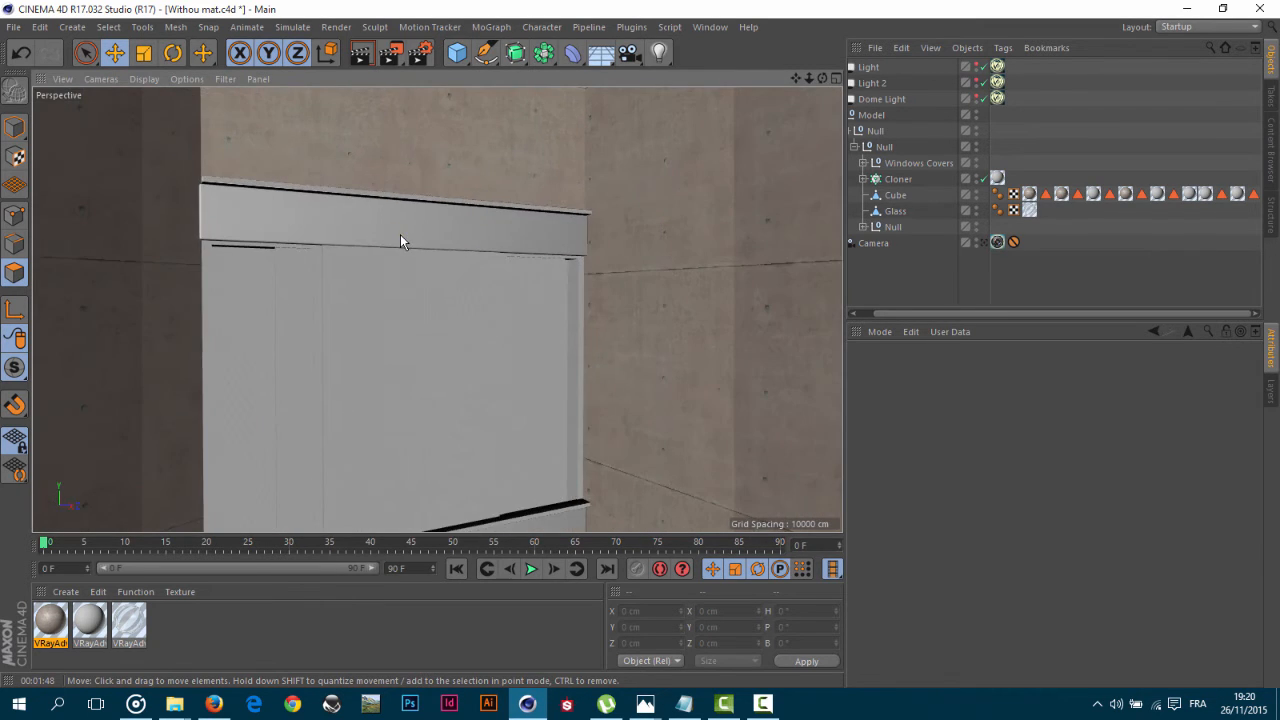
alt+drag(400, 234, 406, 265)
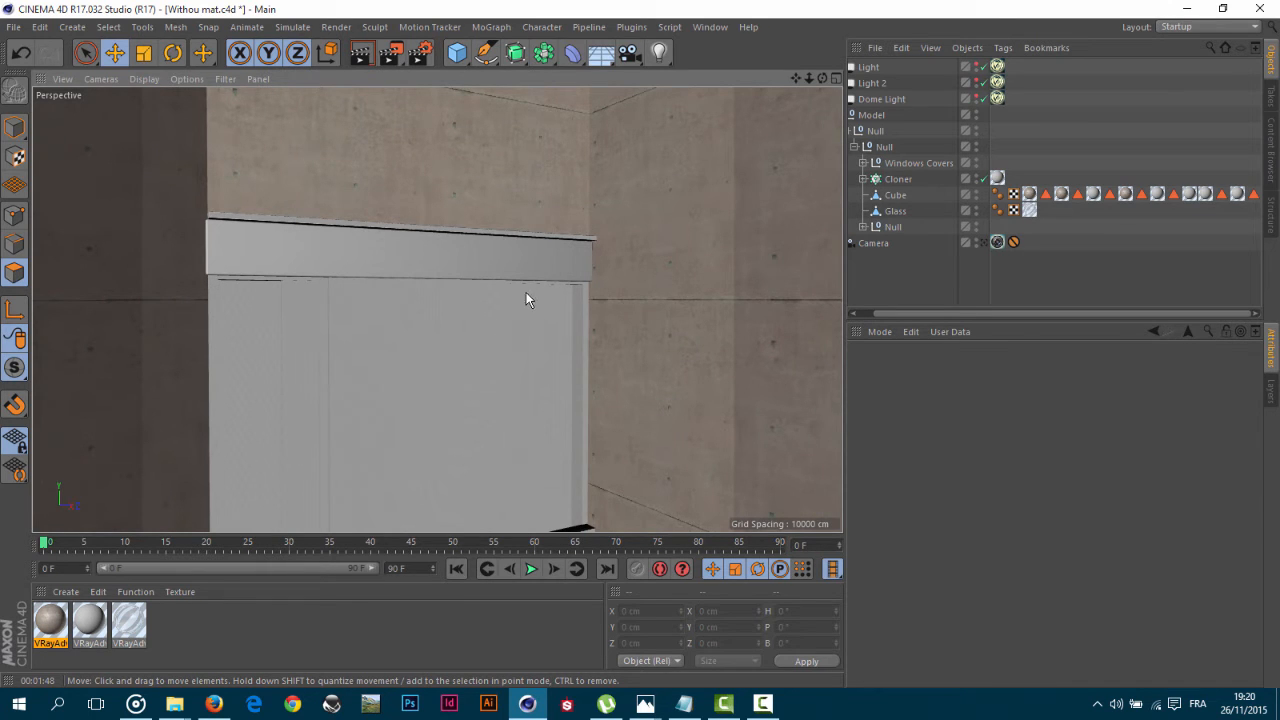
alt+drag(526, 293, 494, 223)
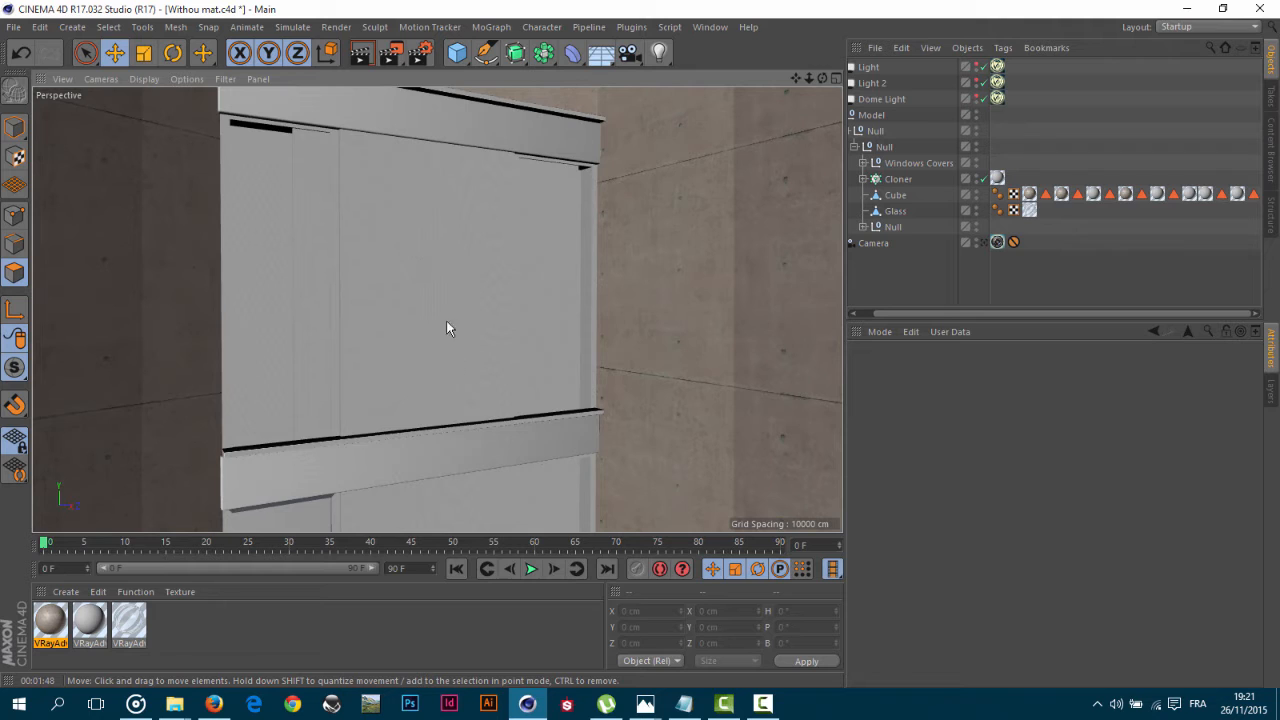
Create a new VRayAdvancedMaterial and open it in the Material Editor.
click(65, 591)
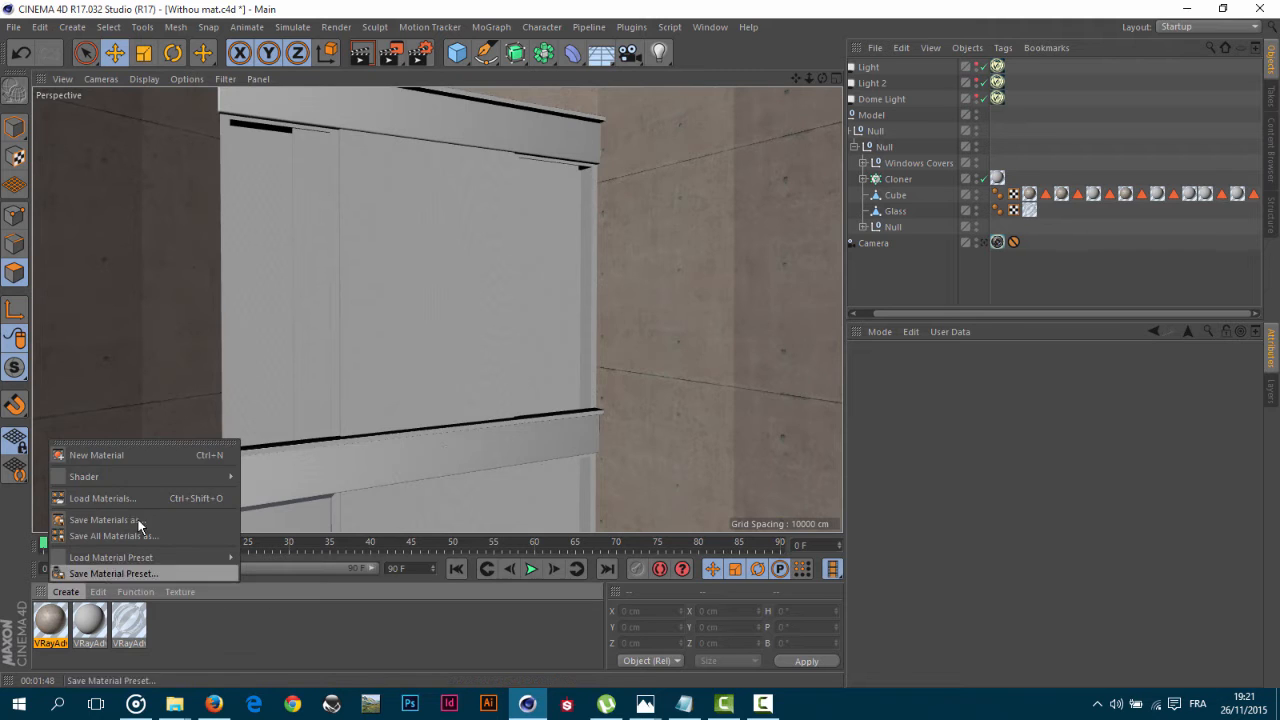
mouse_move(167, 474)
mouse_move(304, 455)
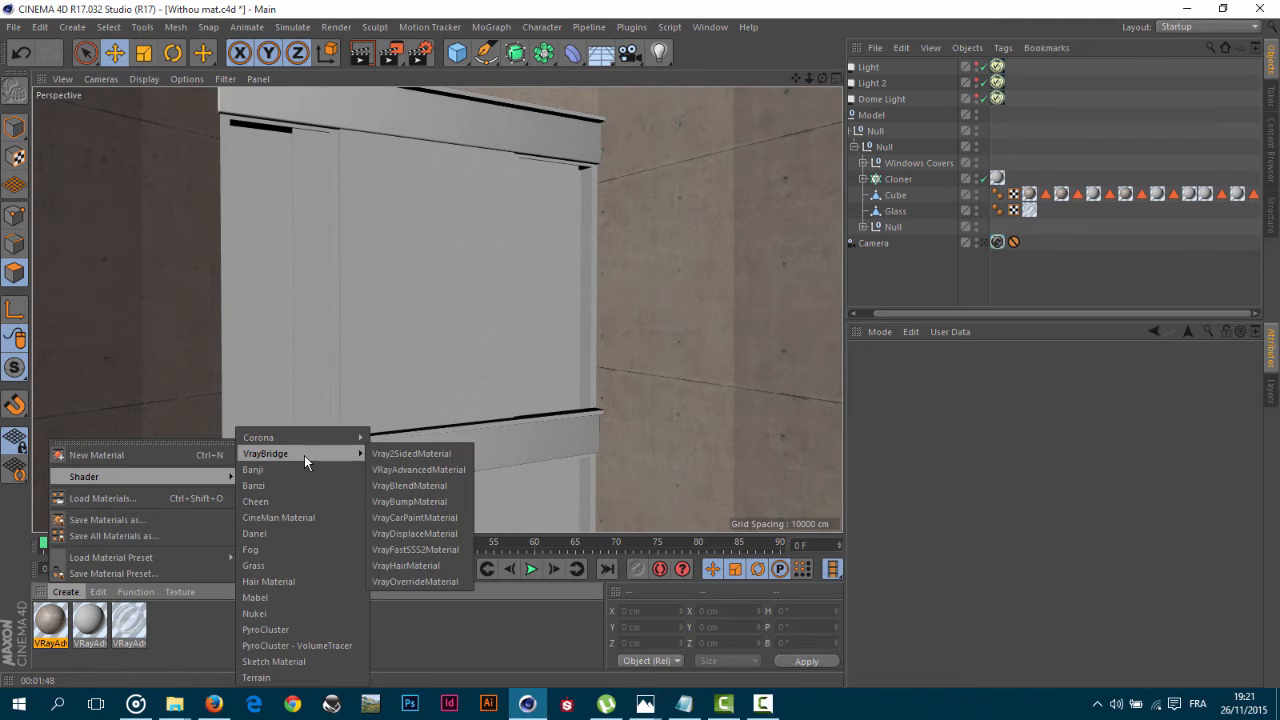
click(423, 468)
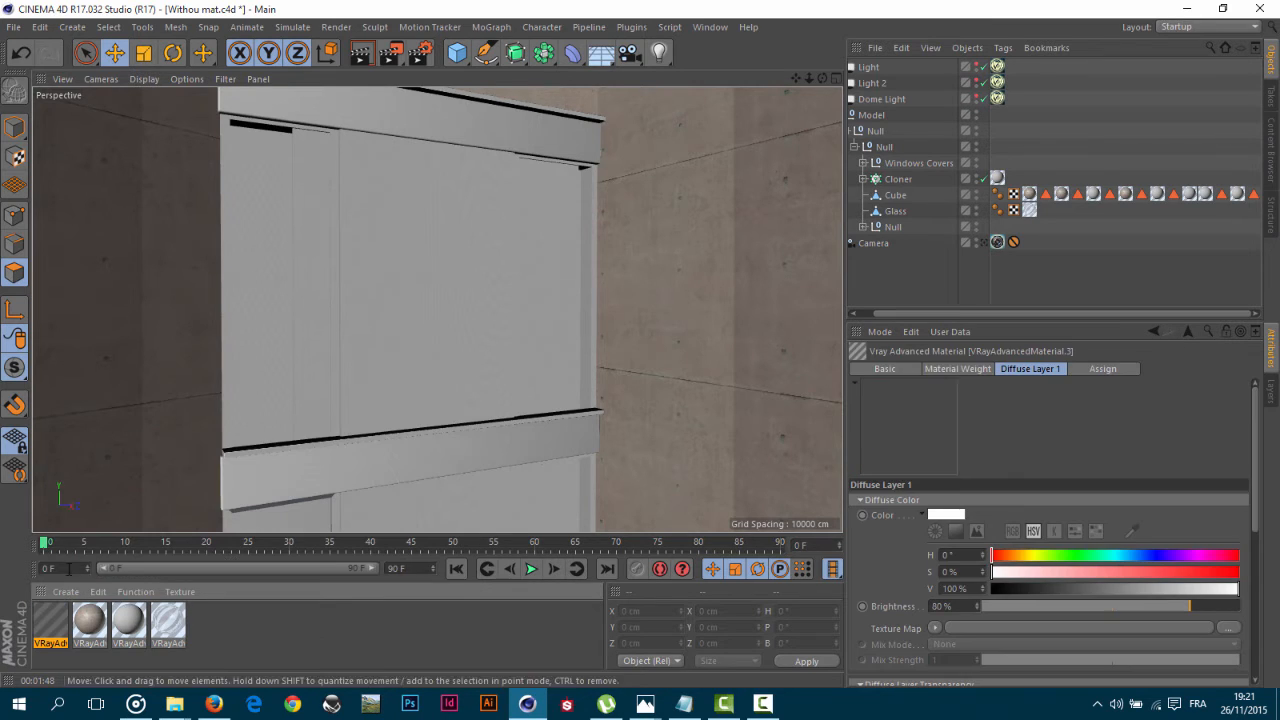
double_click(47, 616)
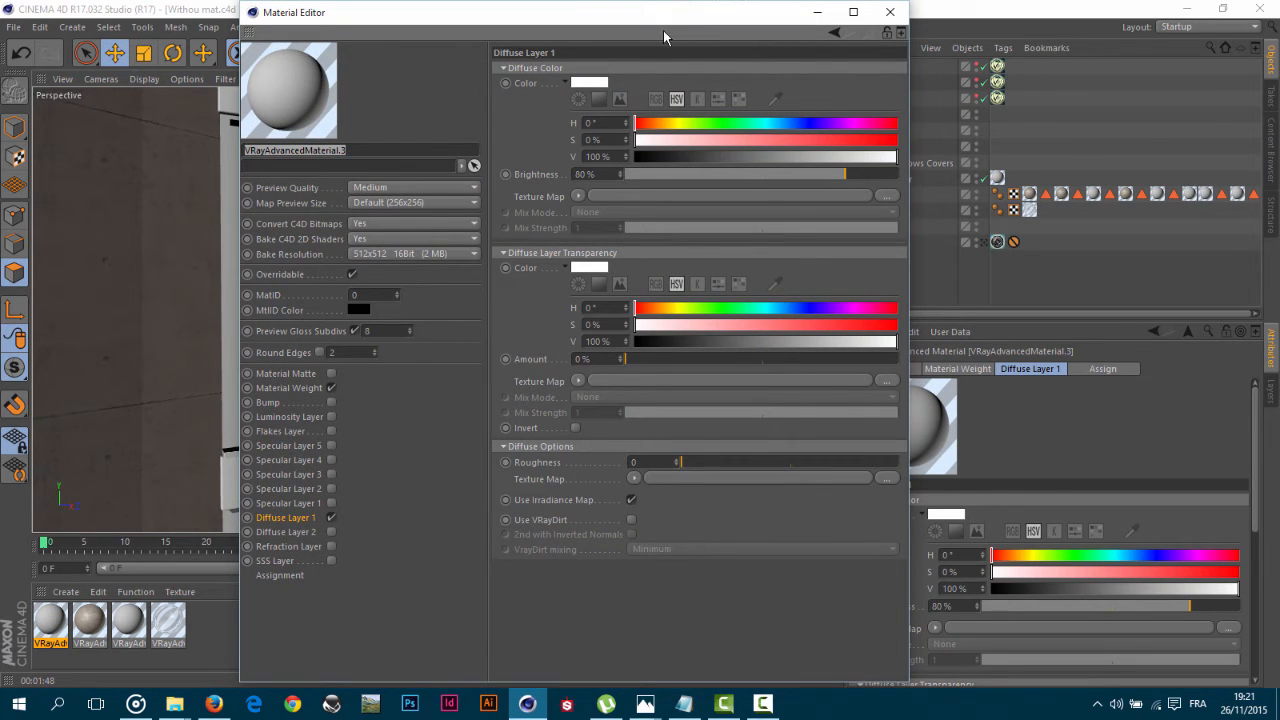
Load ConcreteNew0030_1_S.jpg as the Diffuse Layer 1 color texture map of the new material.
click(293, 518)
click(886, 196)
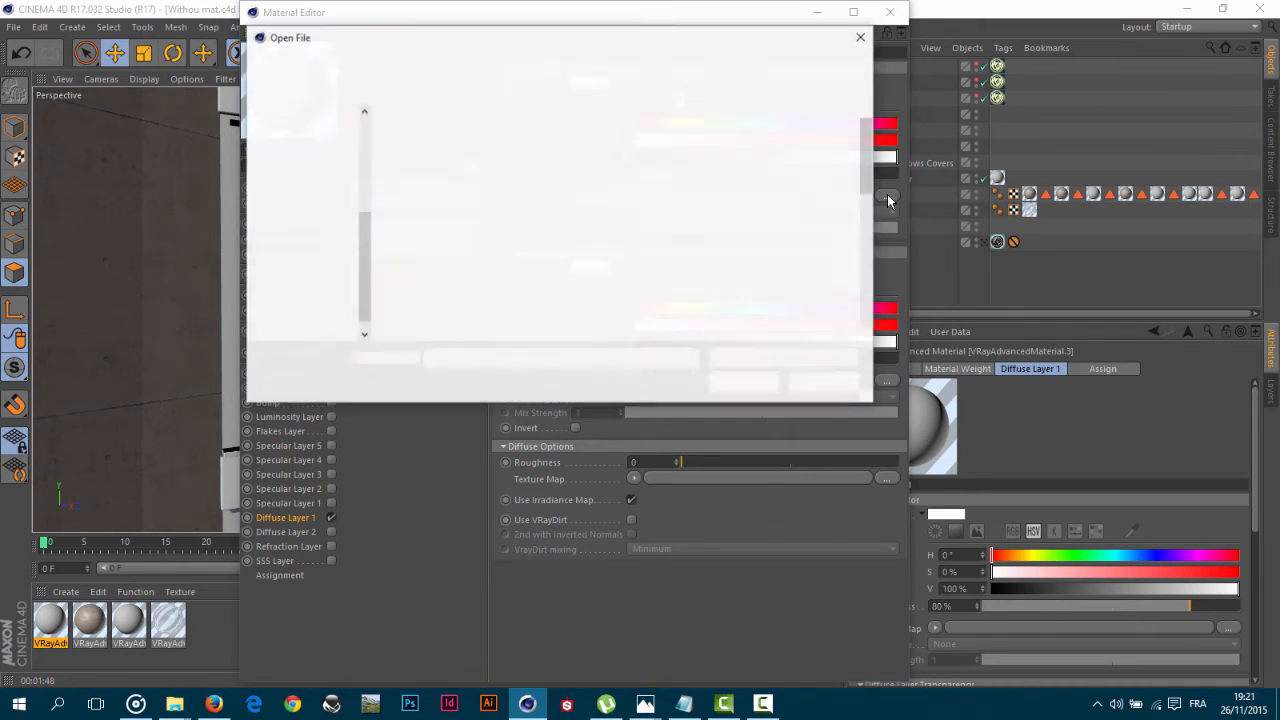
scroll(866, 187, down, 1)
scroll(866, 187, down, 1)
click(438, 218)
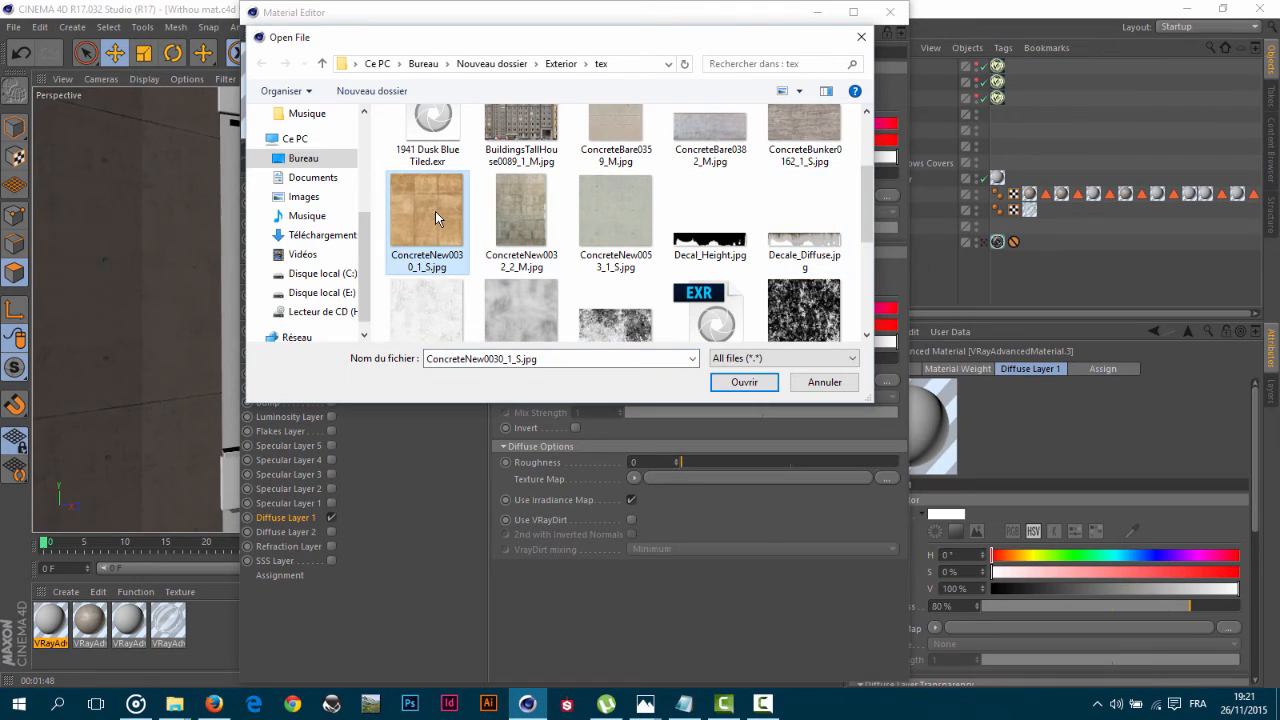
click(760, 383)
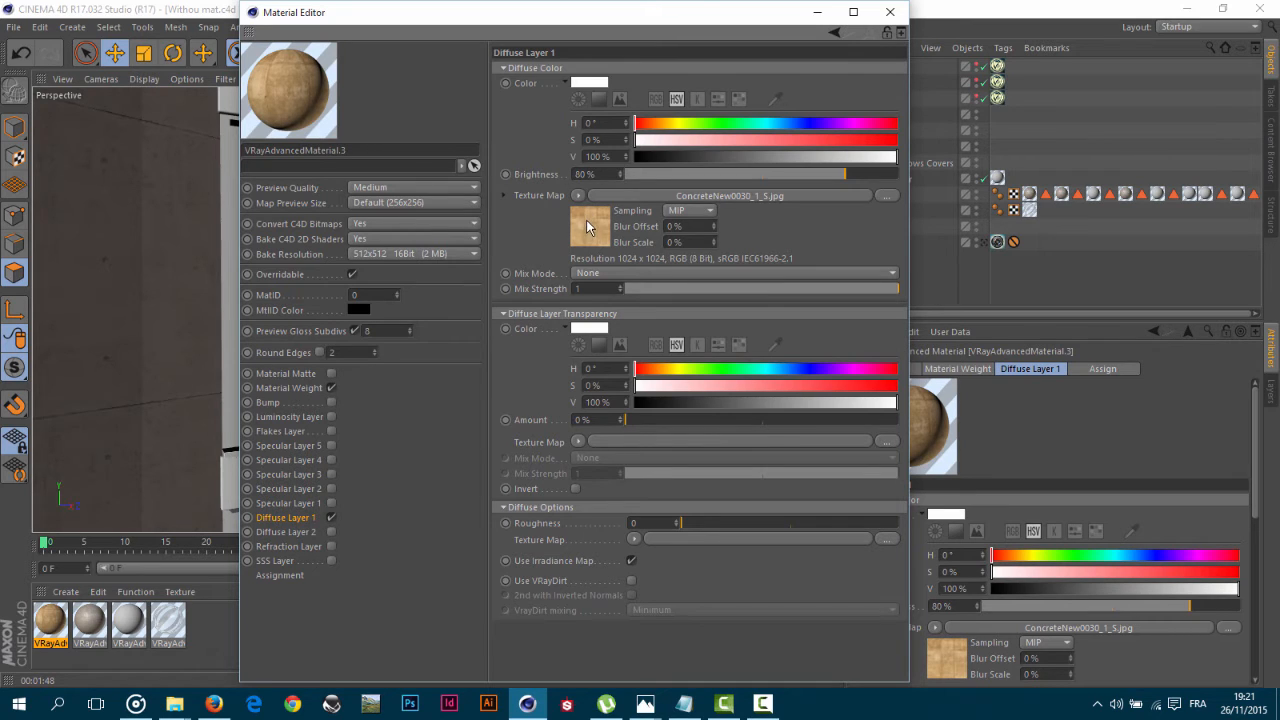
Enable Bump on the new material and reuse ConcreteNew0030_1_S.jpg from Diffuse Layer 1 as its bump texture map.
click(290, 503)
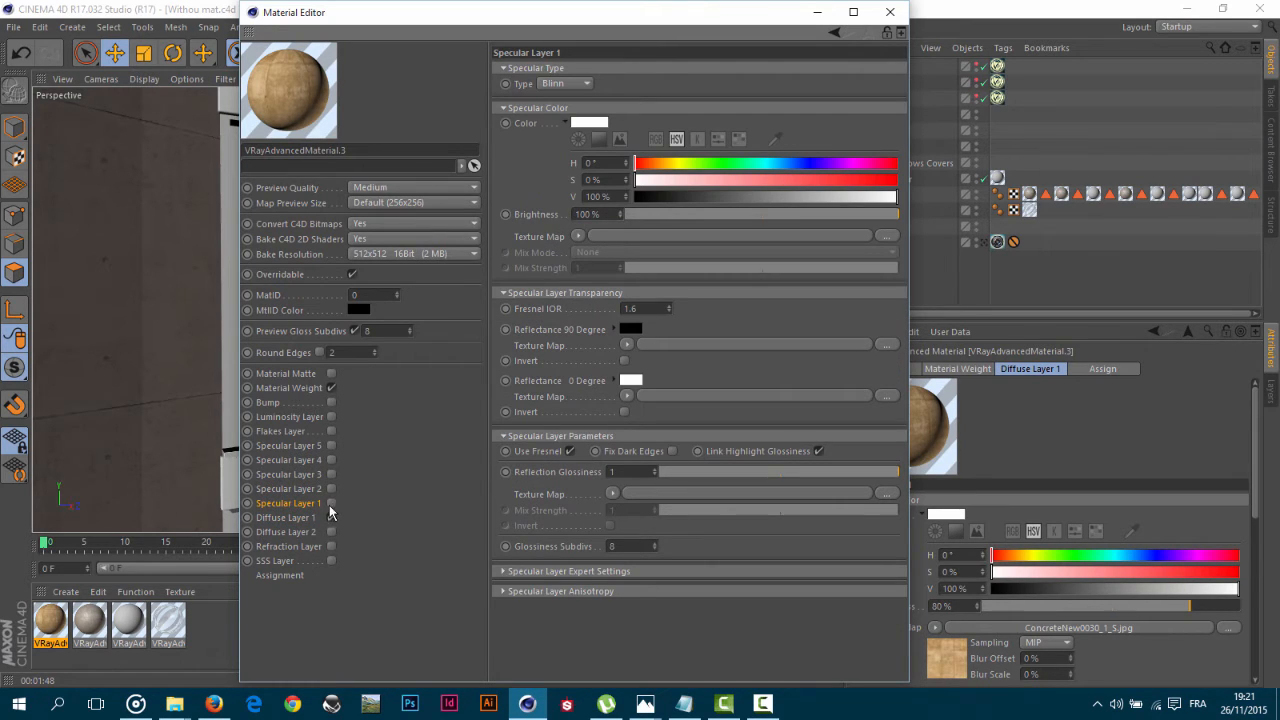
click(331, 402)
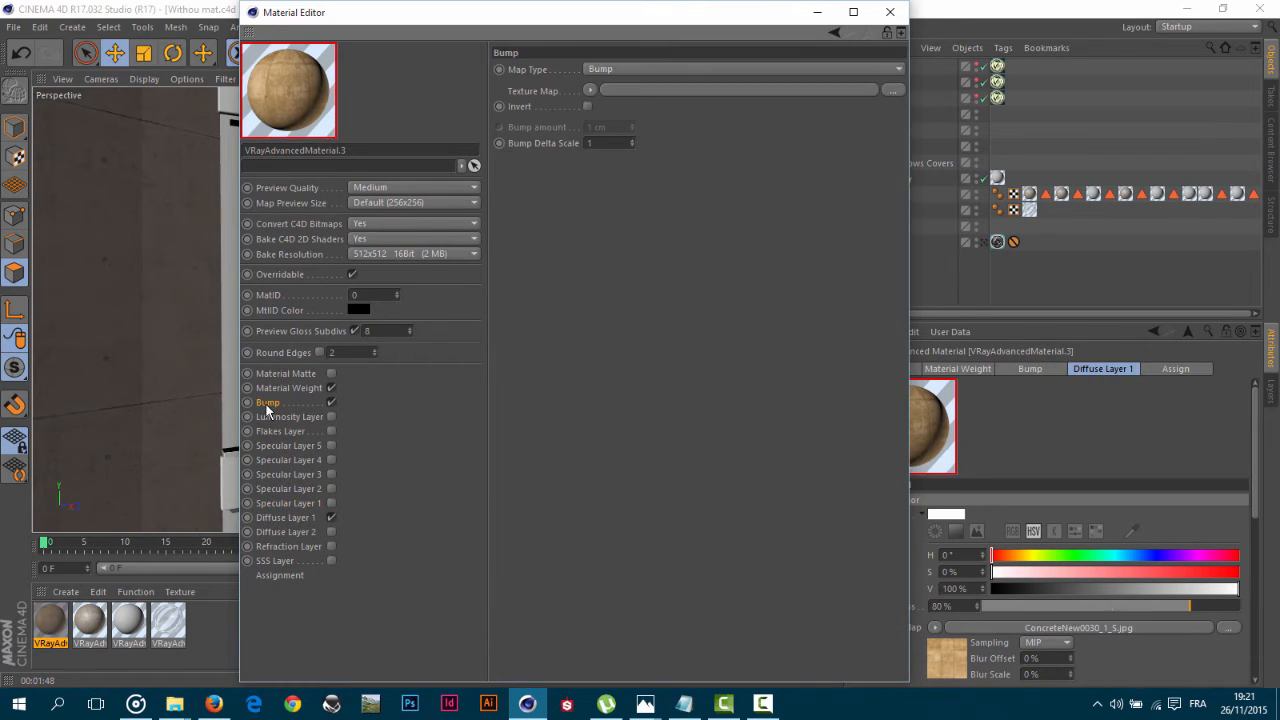
click(287, 518)
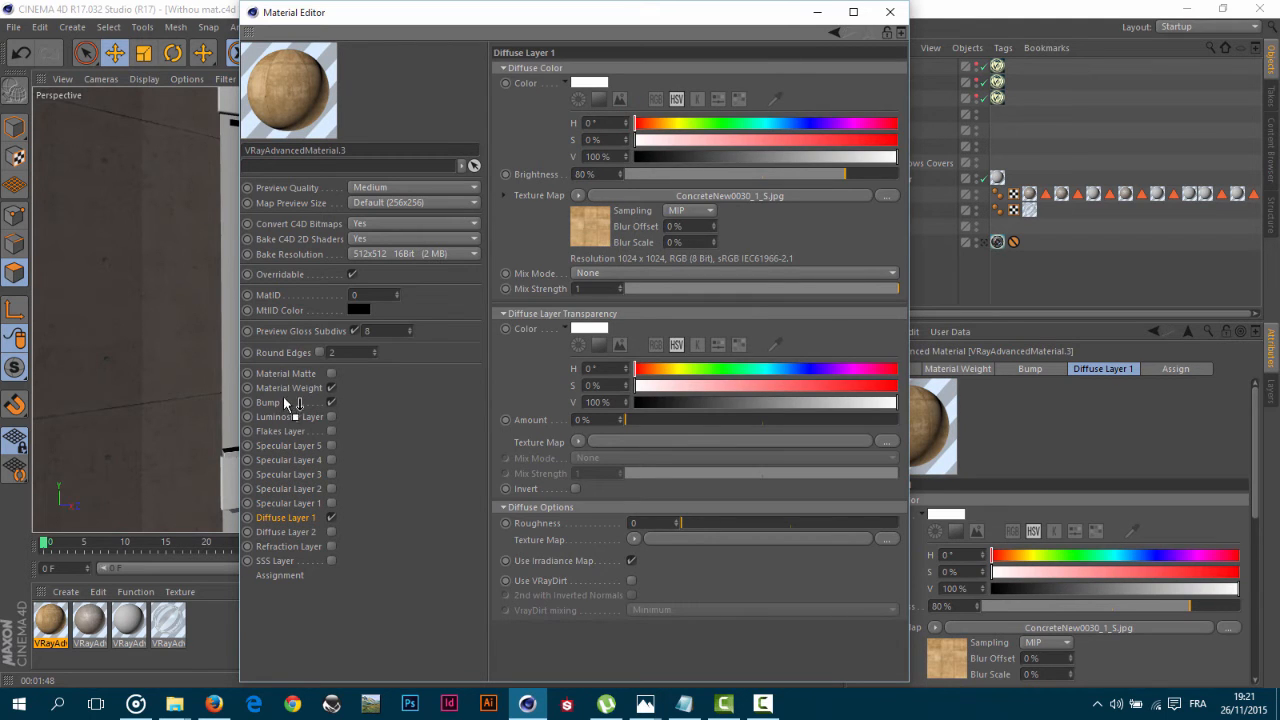
click(283, 401)
drag(627, 98, 629, 93)
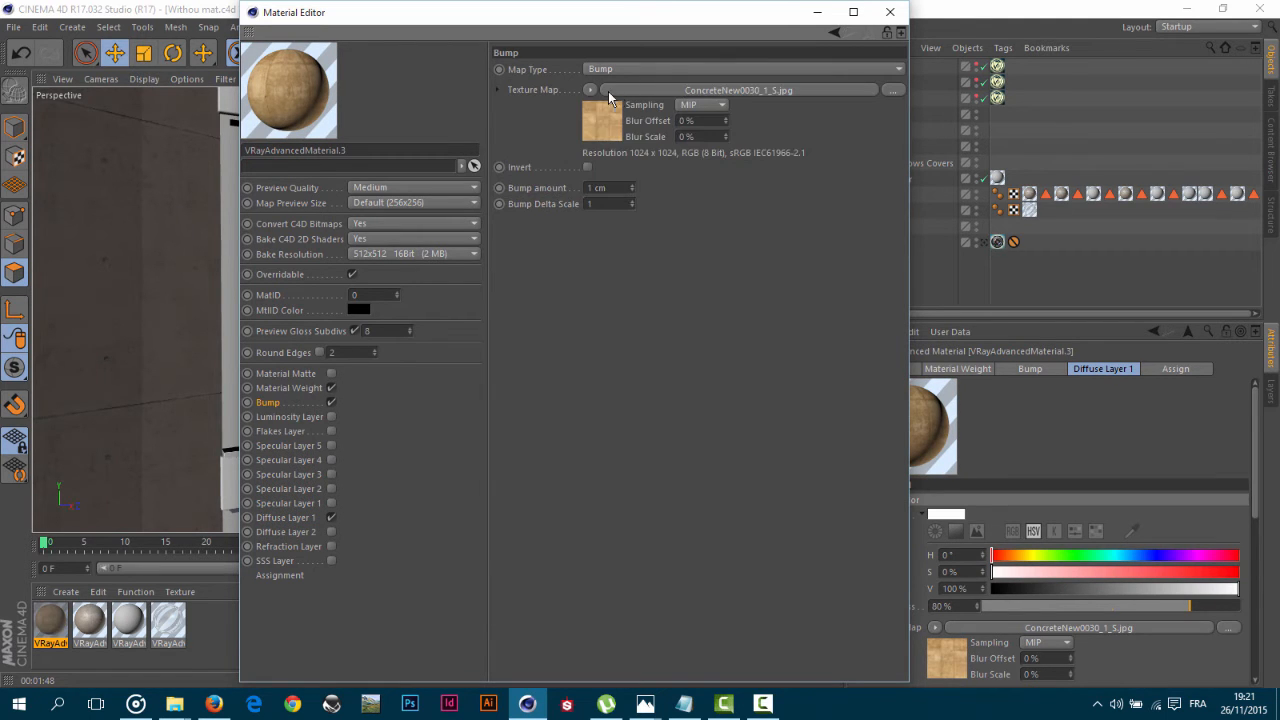
Wrap the bump texture in a Filter shader with Saturation -100%, Gamma 0.66 and Contrast 51%.
click(590, 90)
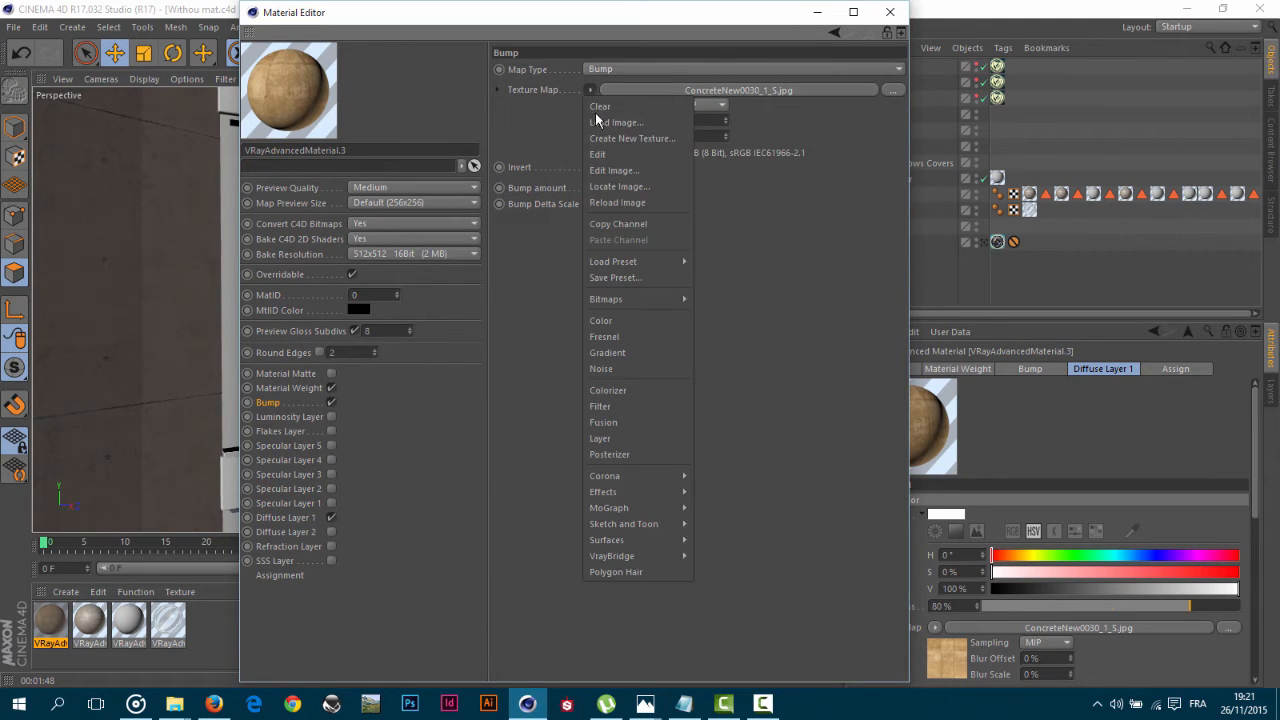
click(635, 406)
click(642, 91)
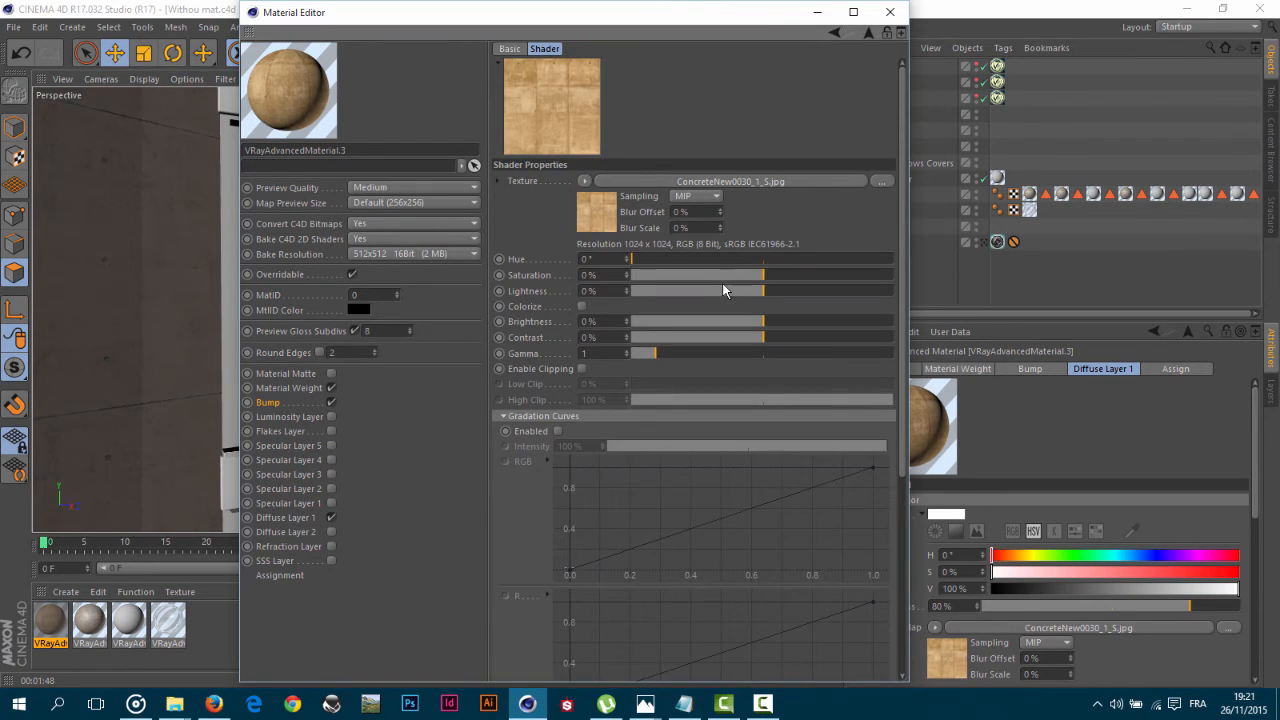
drag(757, 278, 596, 279)
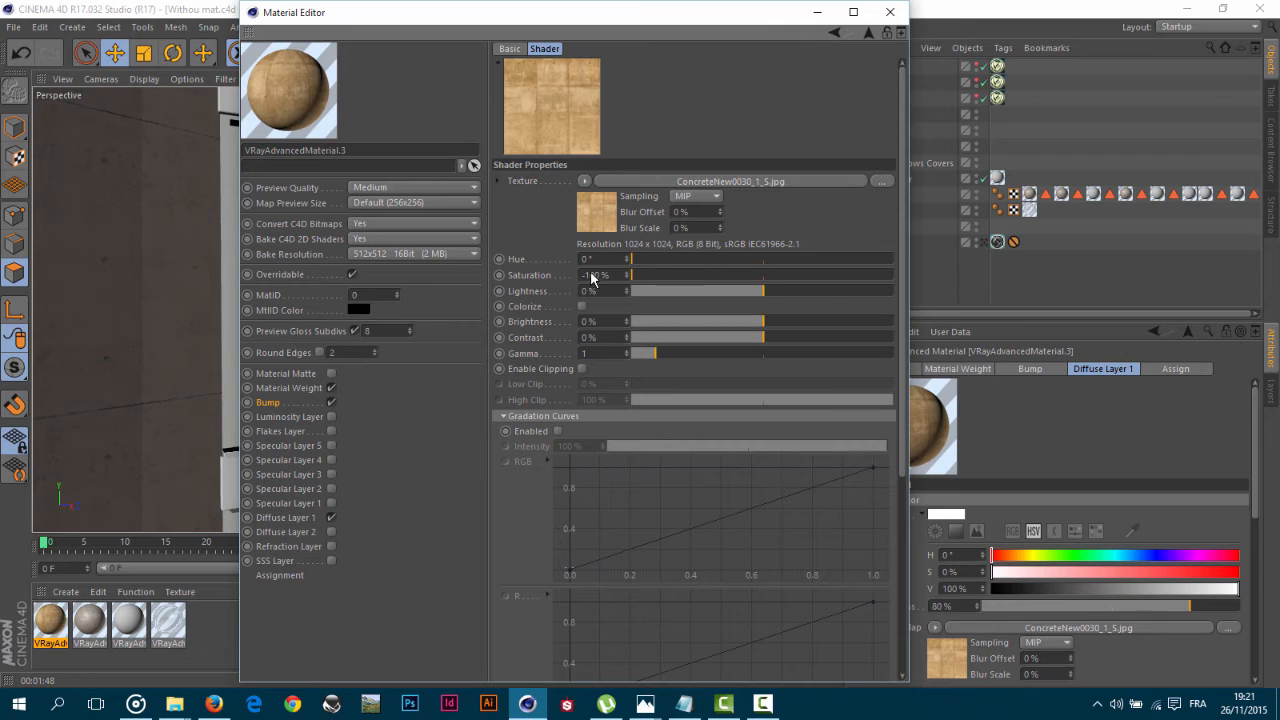
drag(657, 360, 653, 358)
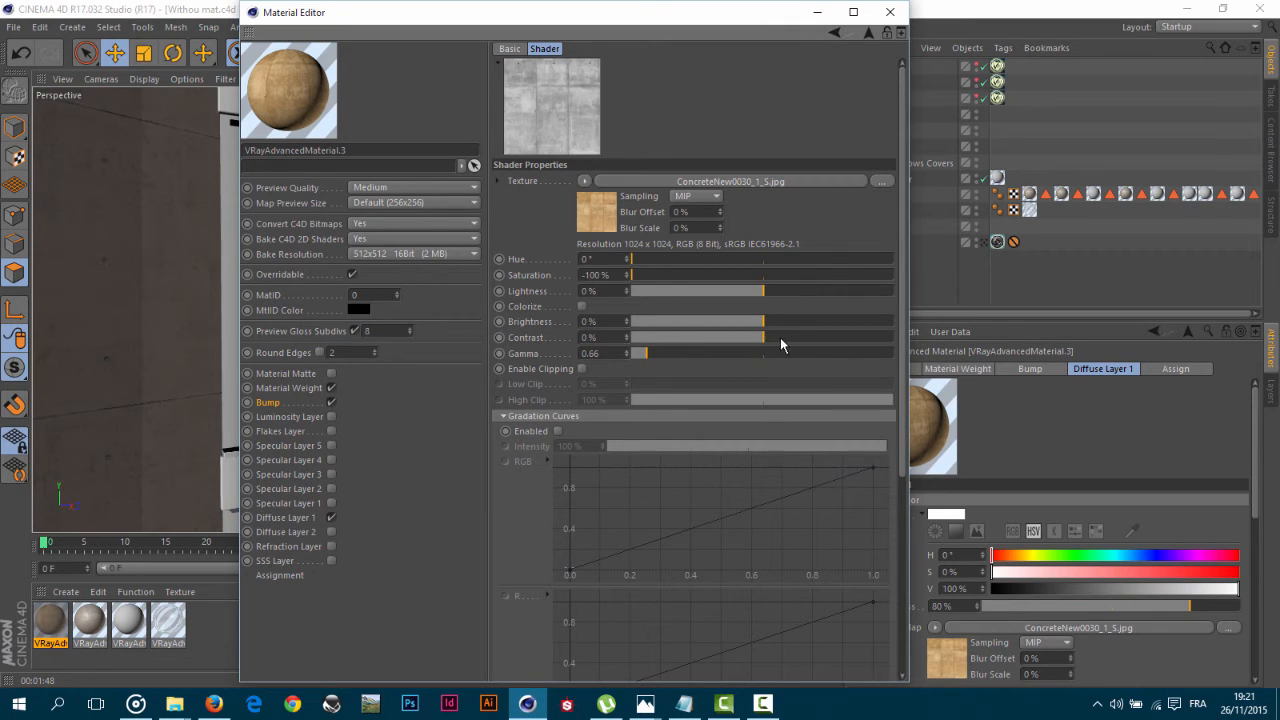
drag(781, 344, 831, 345)
Set the material's Bump amount to -2 cm.
click(312, 404)
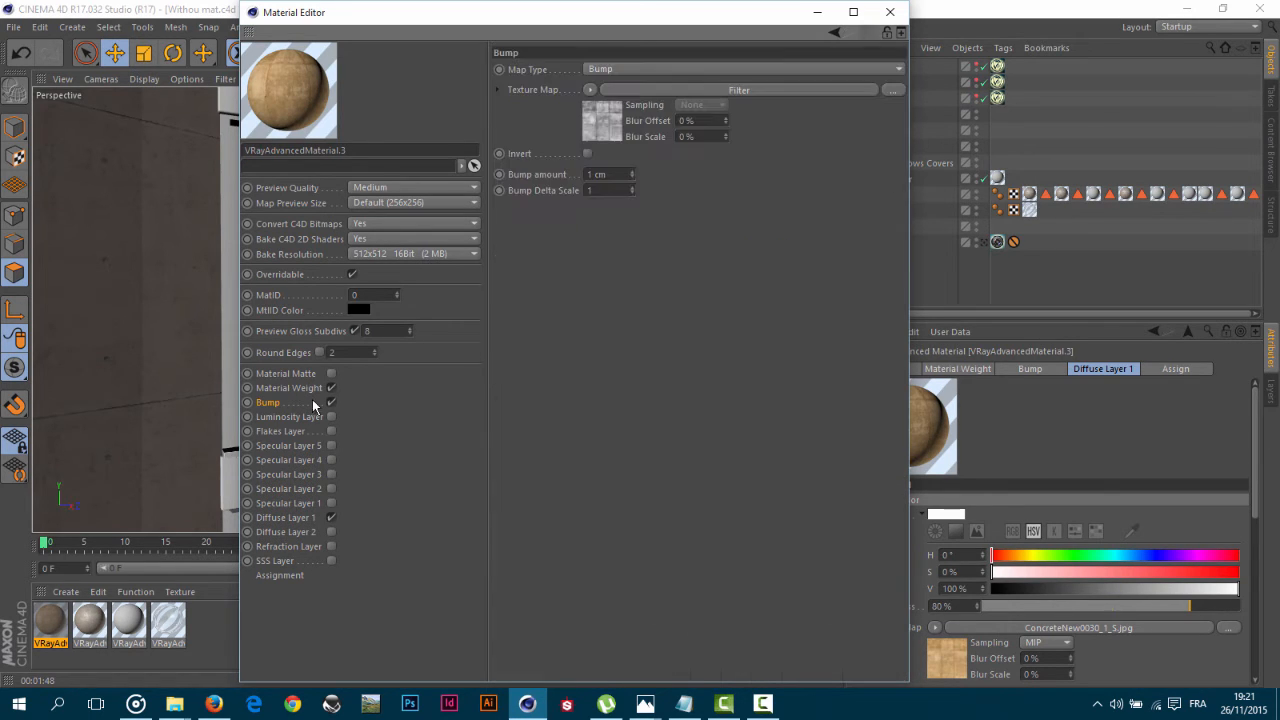
drag(611, 175, 464, 174)
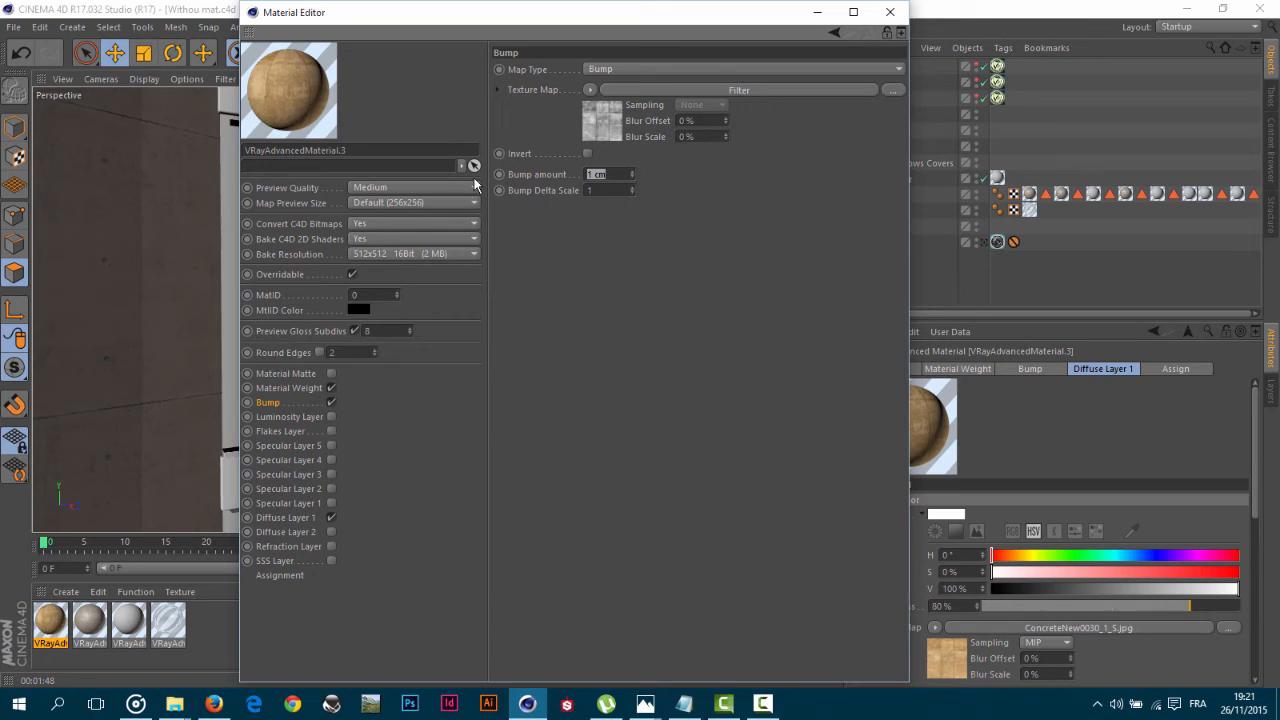
text(-2)
Enable Specular Layer 1 on the material and set its Reflection Glossiness to 0.8.
click(286, 518)
click(287, 504)
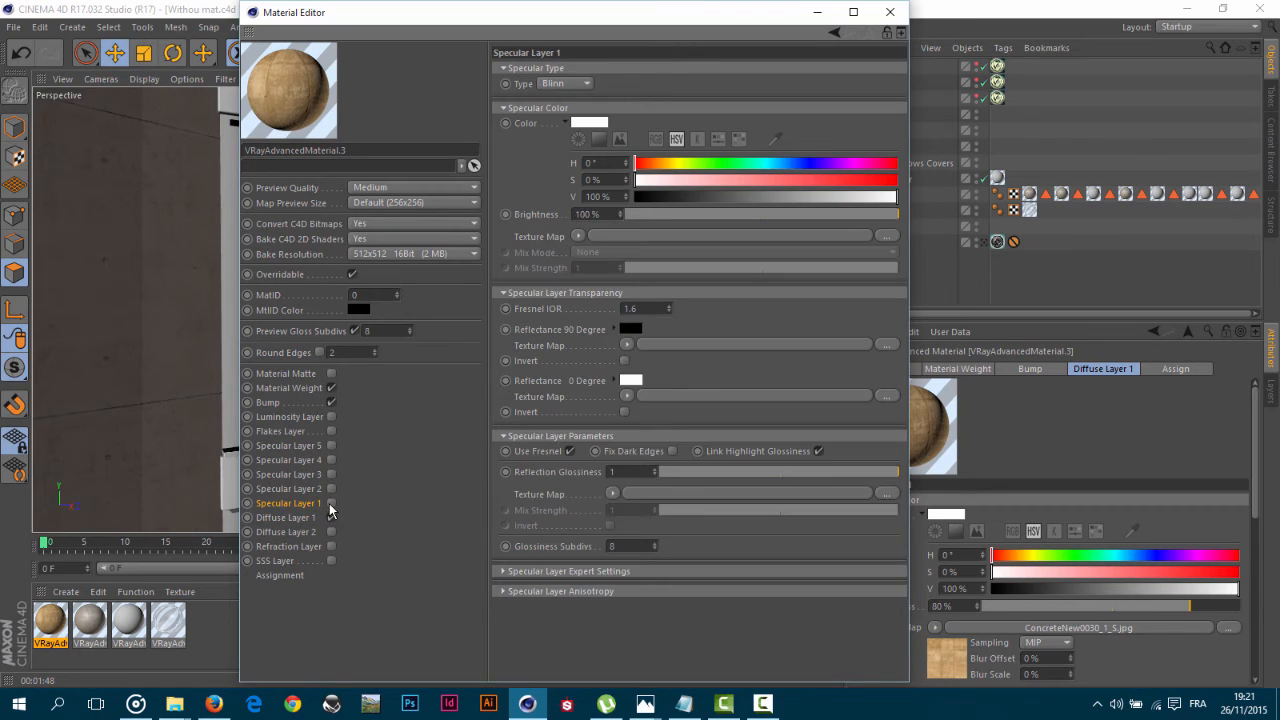
click(331, 503)
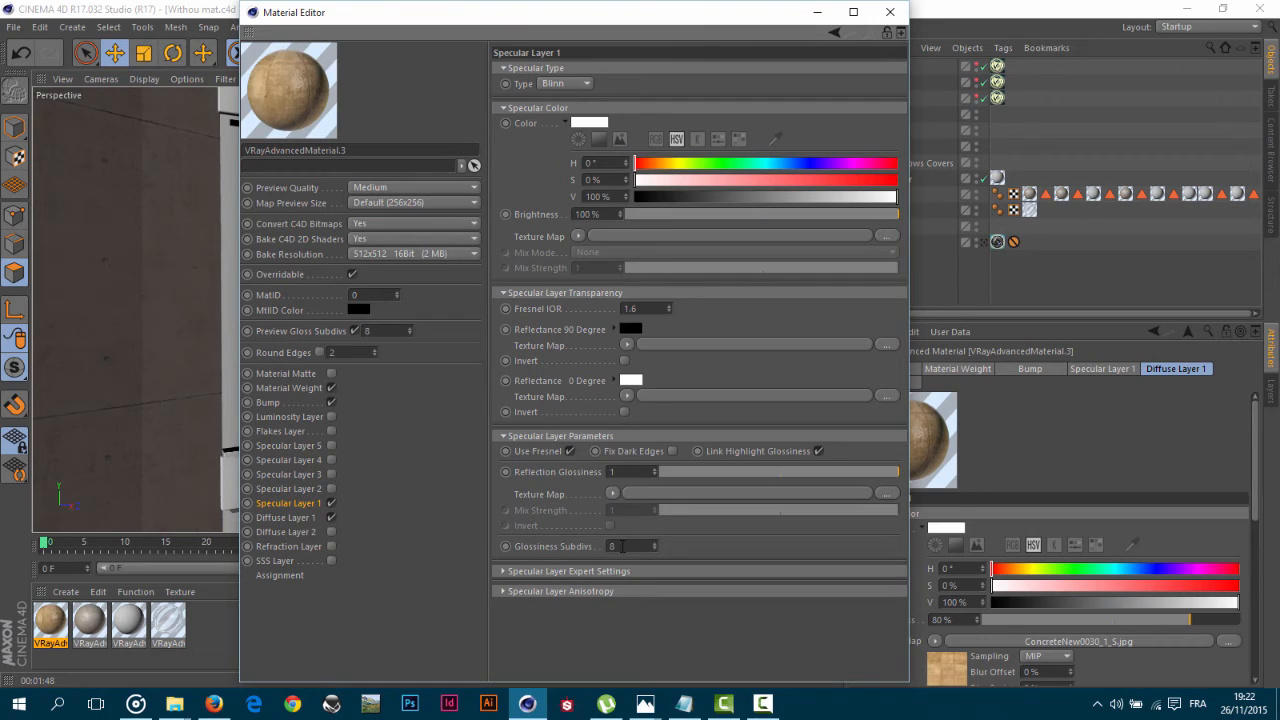
text(0)
text(8)
key(Return)
Copy the bump's Filter shader to Specular Layer 1's glossiness texture map, set its Gamma to 0.99, and close the Material Editor.
click(268, 402)
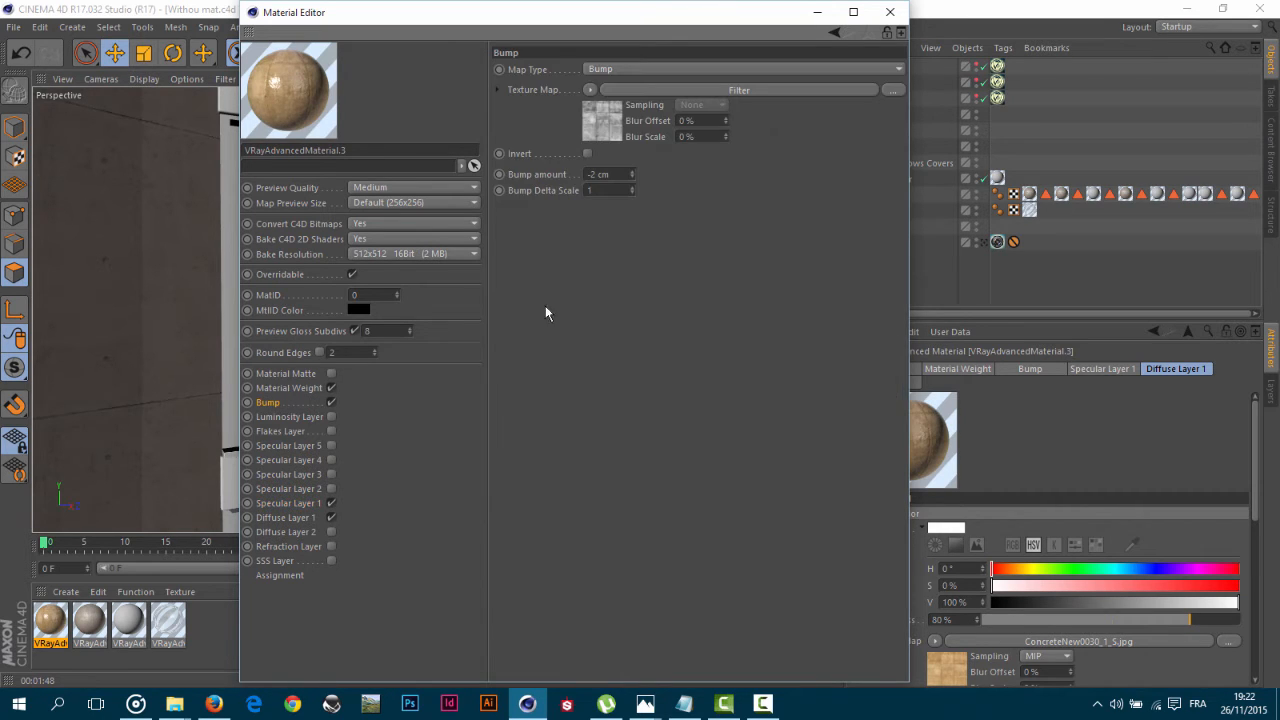
click(287, 502)
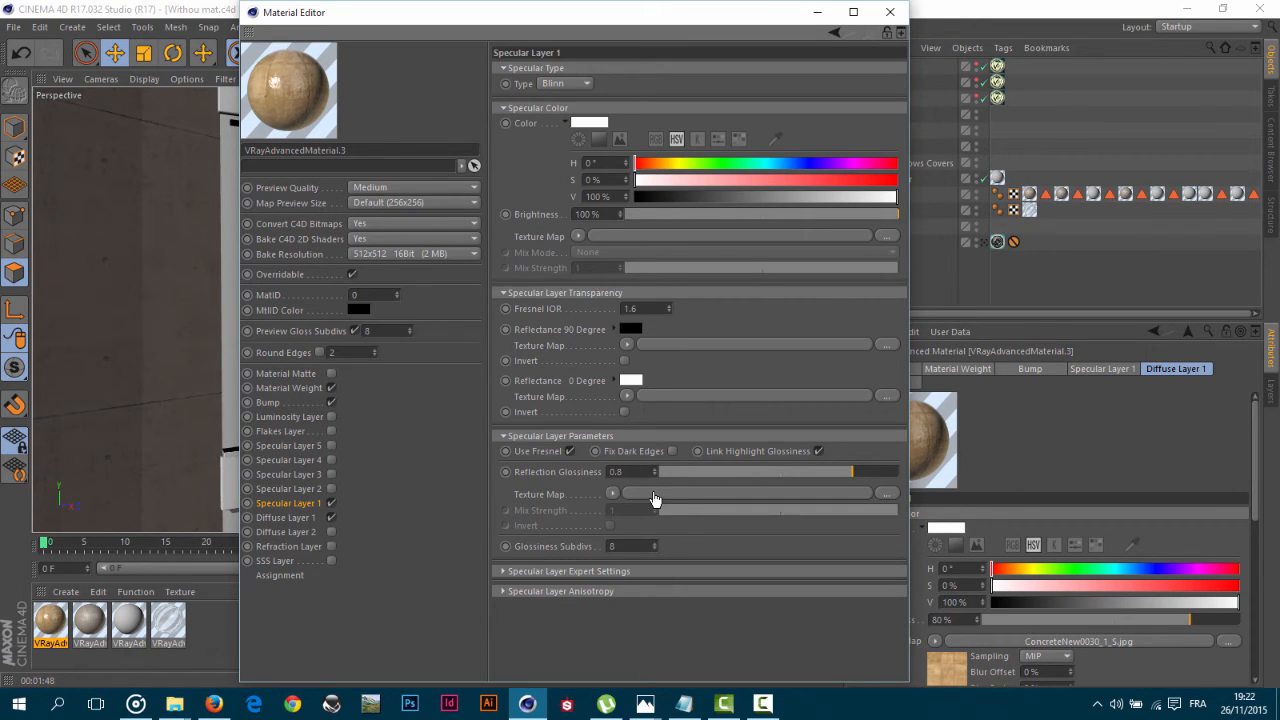
drag(654, 494, 660, 495)
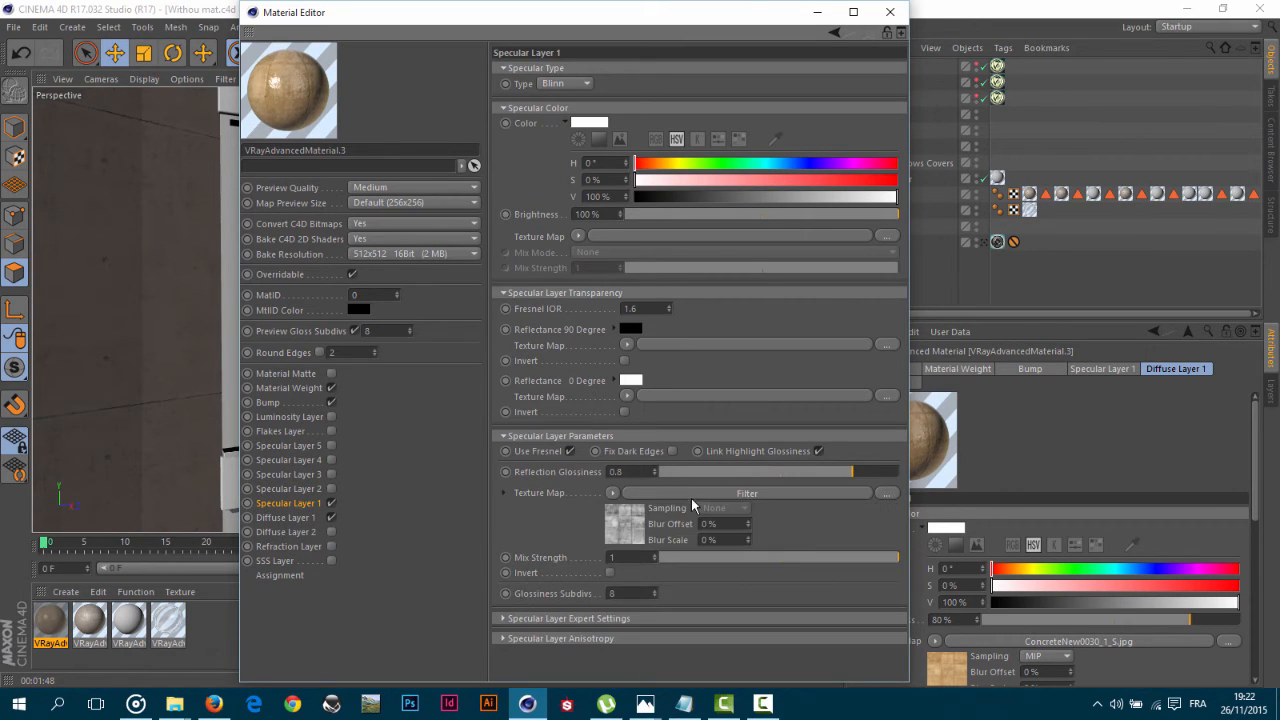
click(619, 525)
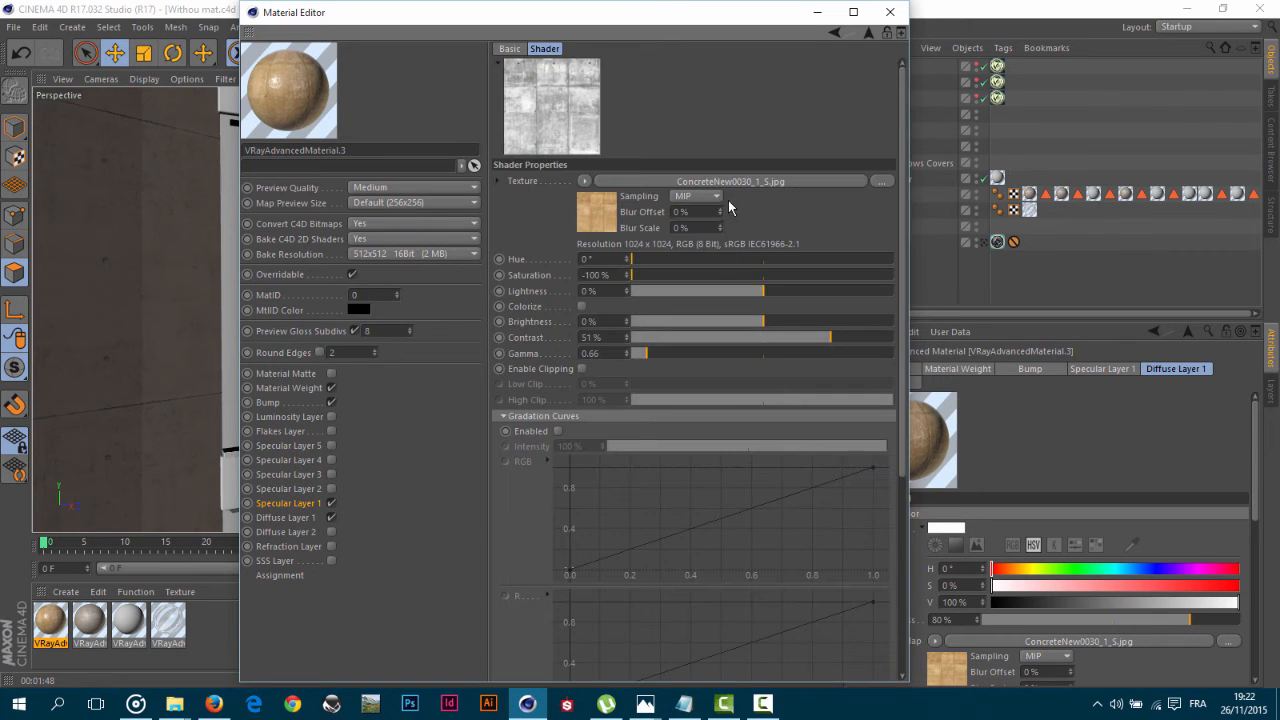
click(653, 357)
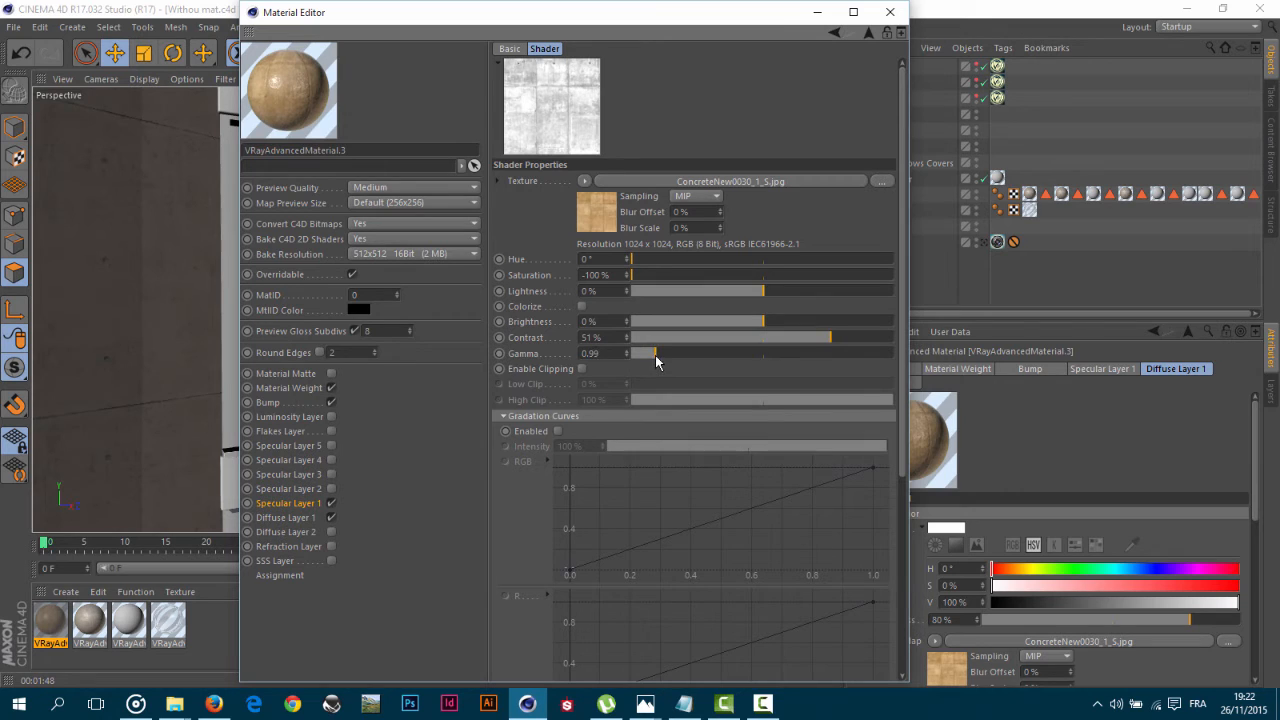
click(868, 32)
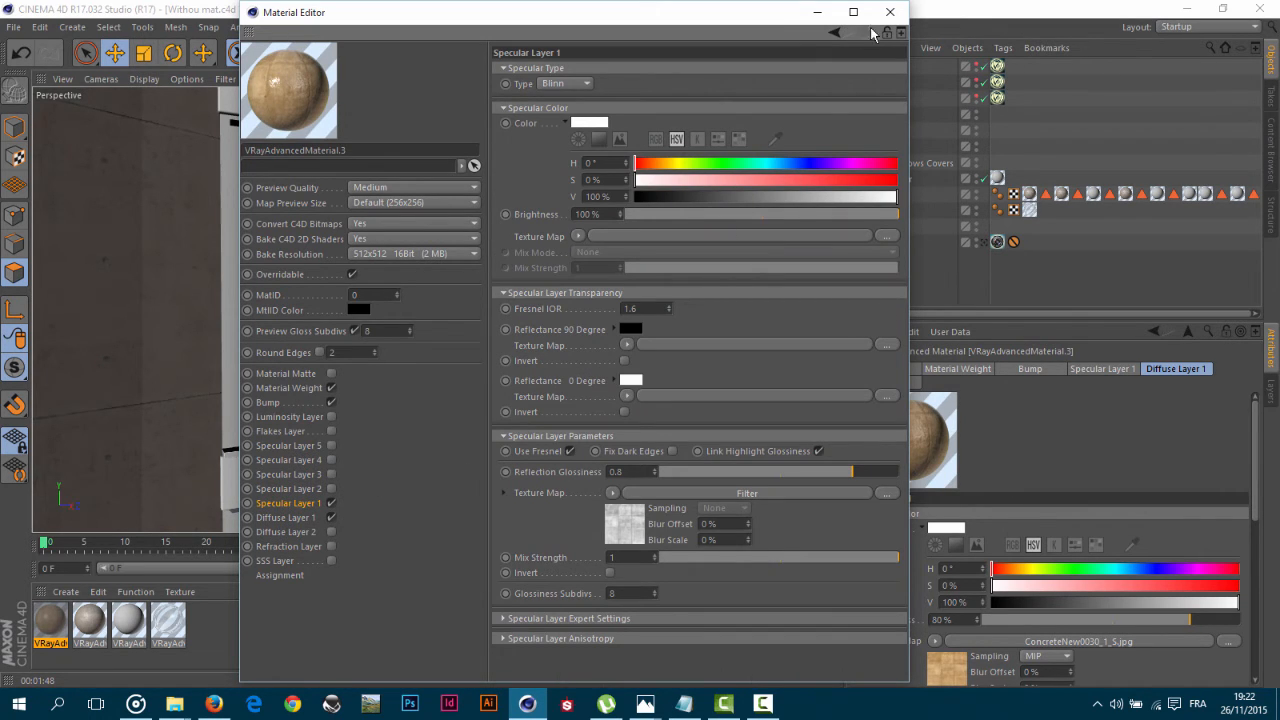
click(893, 14)
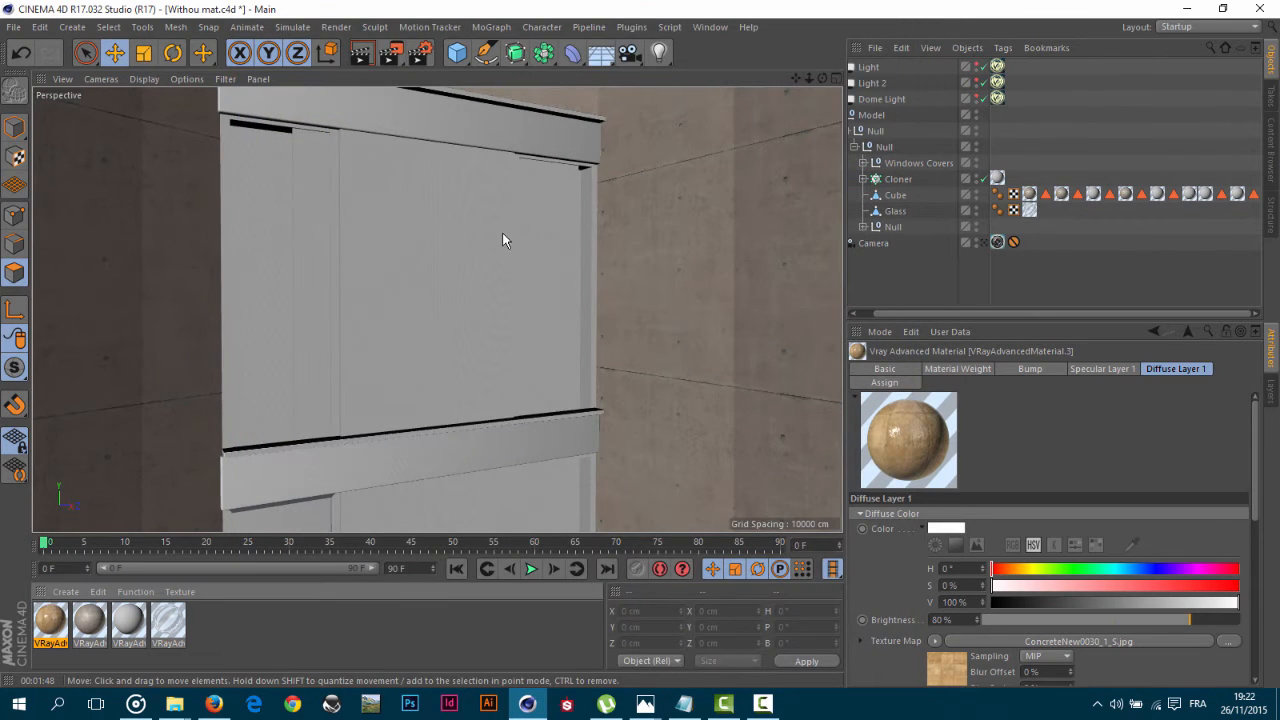
Assign VRayAdvancedMaterial.3 to the Cube's texture tag restricted to Polygon Selection.2.
alt+middle_drag(465, 226, 334, 223)
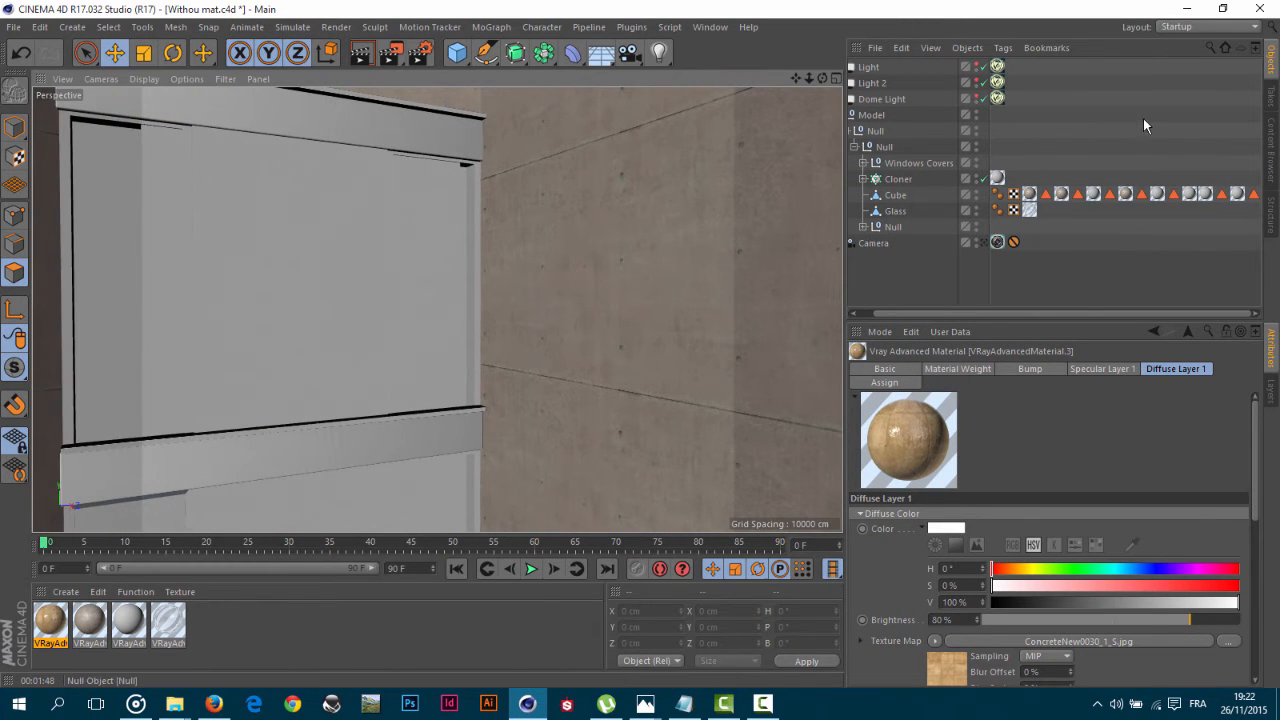
drag(70, 620, 1163, 203)
key(ctrl+z)
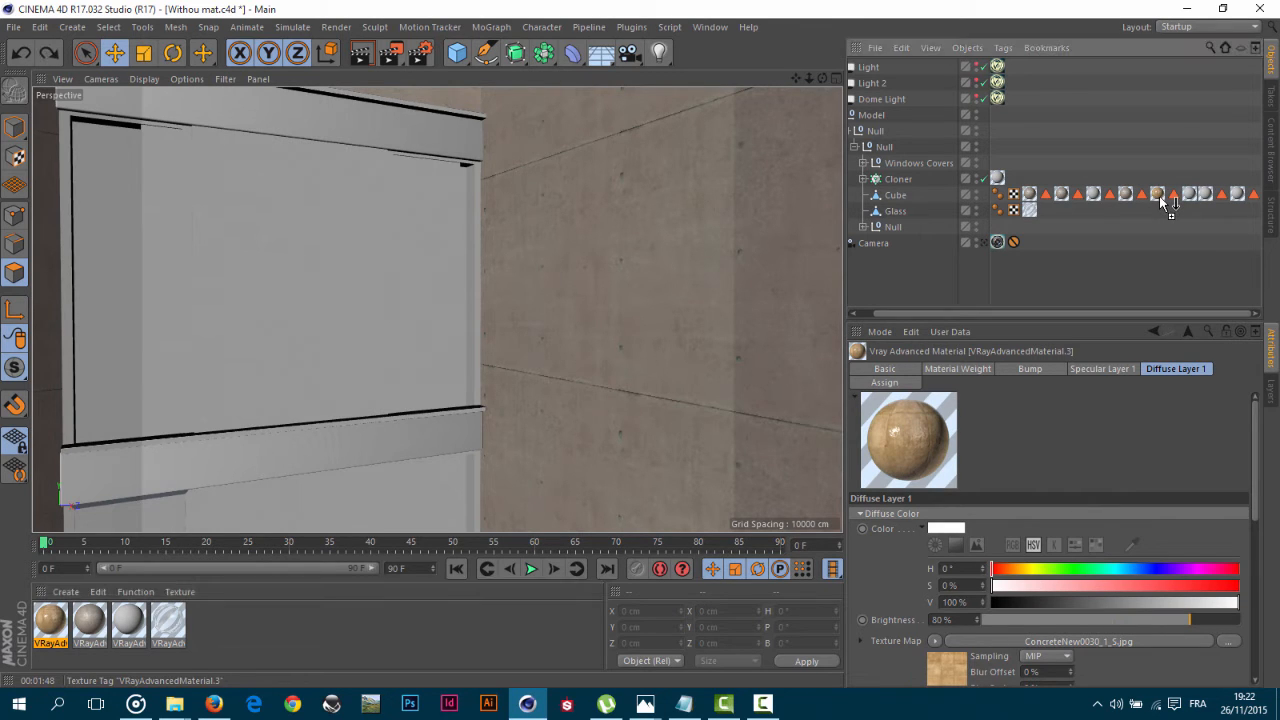
drag(54, 619, 1089, 194)
click(1092, 195)
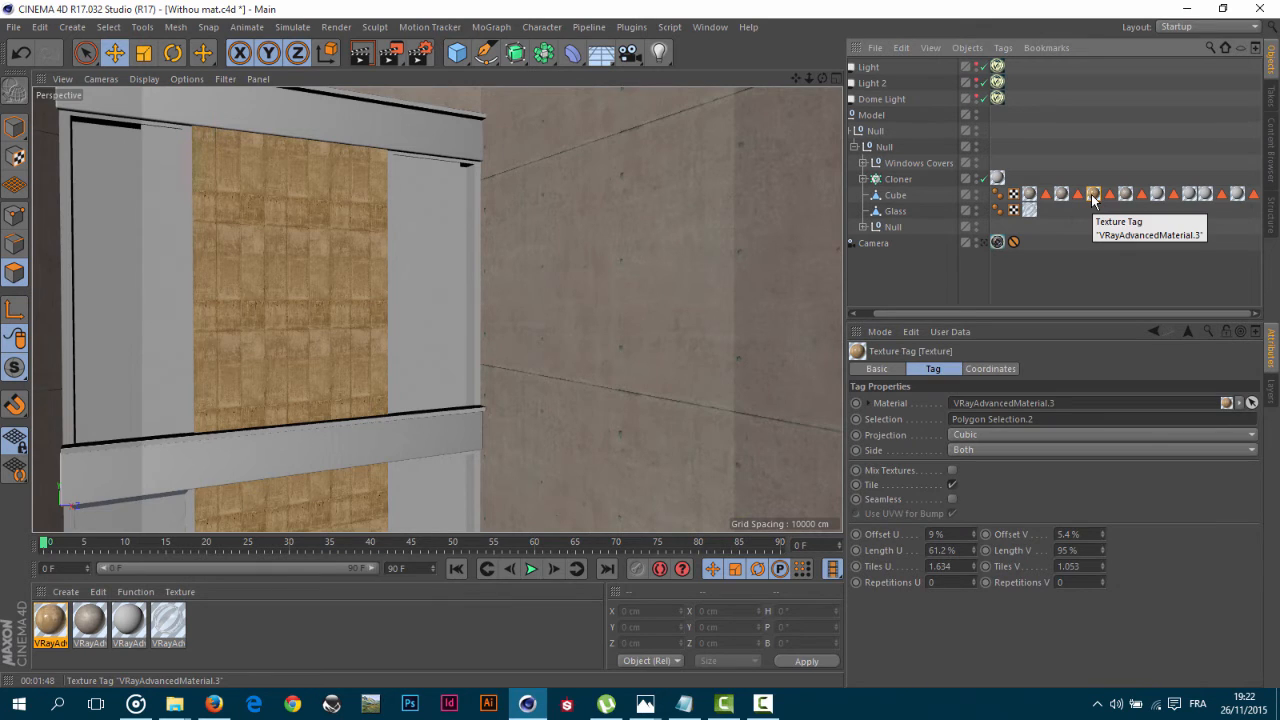
Render a test region over the building's window panels through the scene camera.
click(983, 242)
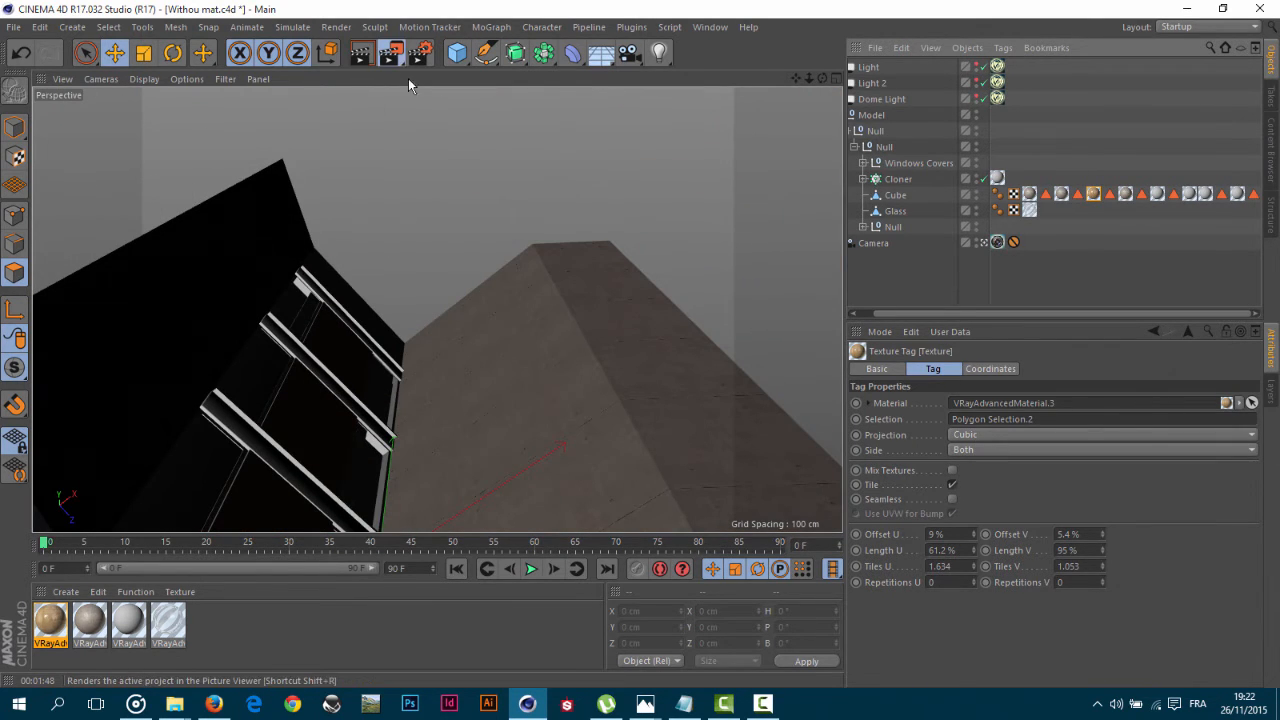
drag(402, 55, 464, 73)
drag(420, 276, 280, 430)
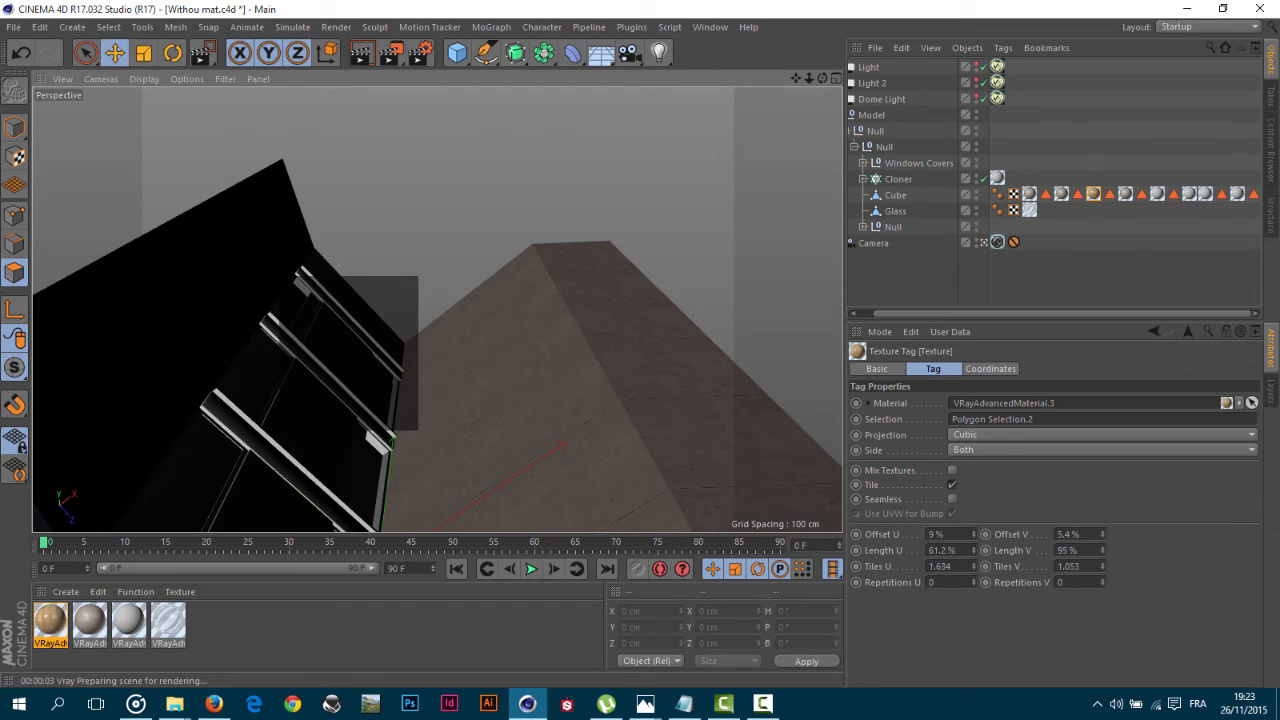
click(763, 704)
click(1208, 626)
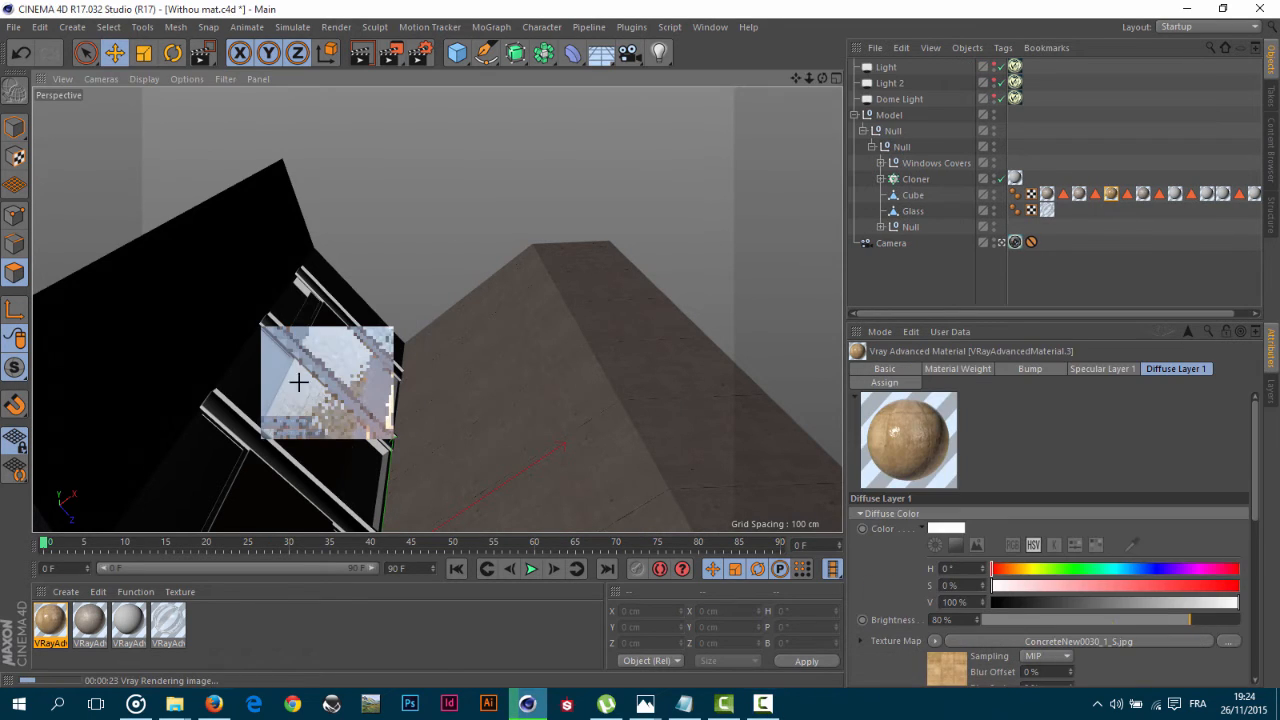
click(248, 606)
Copy VRayAdvancedMaterial.3's bump Filter to the Specular Layer 1 color texture map and set Reflection Glossiness to 0.7.
double_click(50, 620)
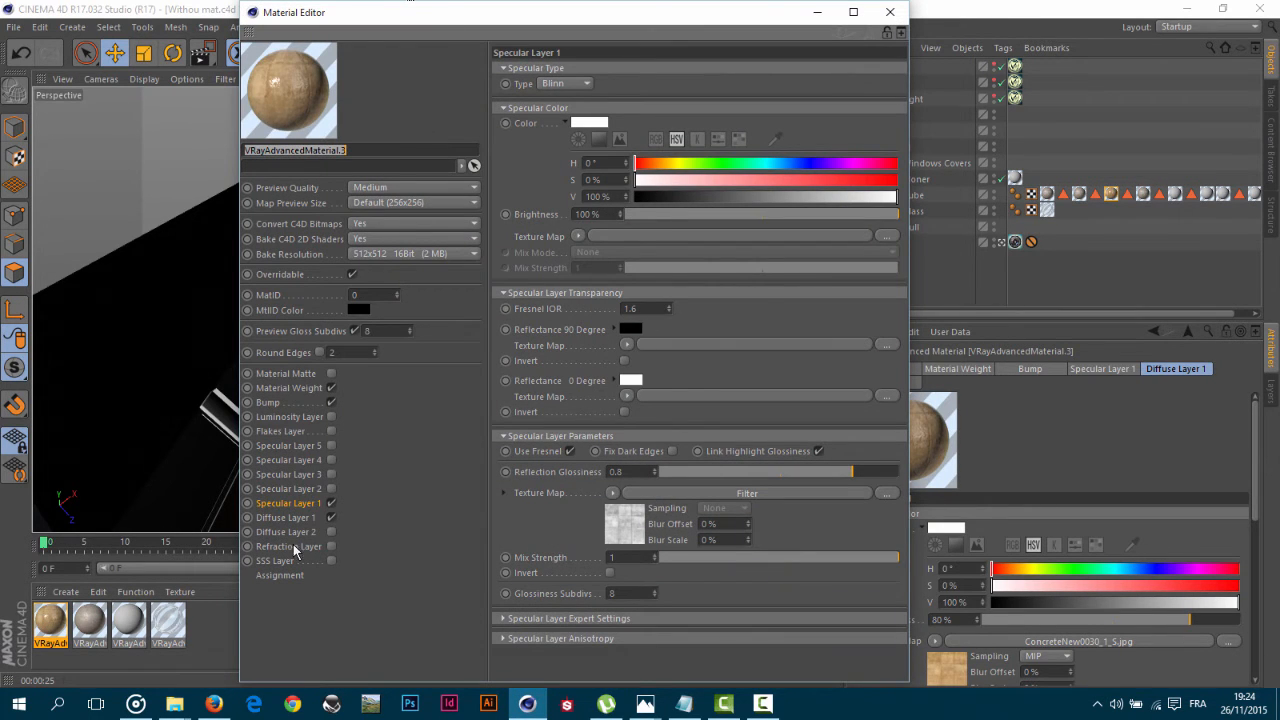
click(283, 402)
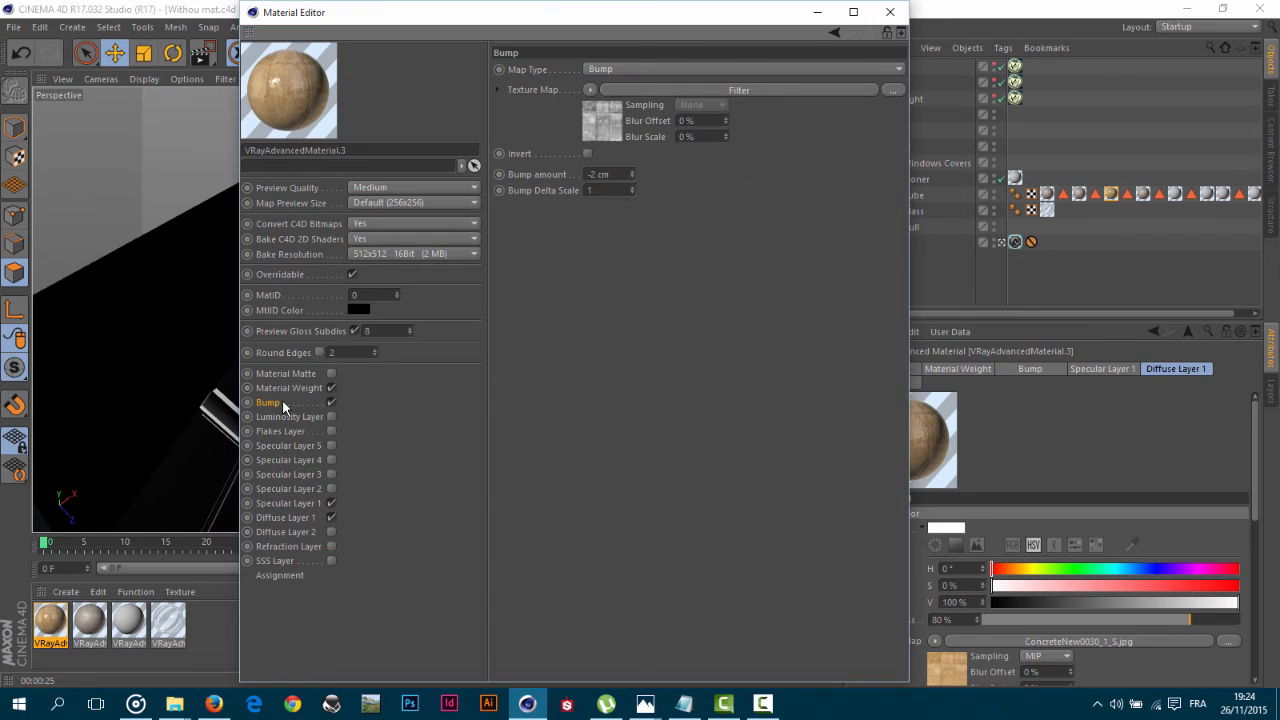
click(295, 503)
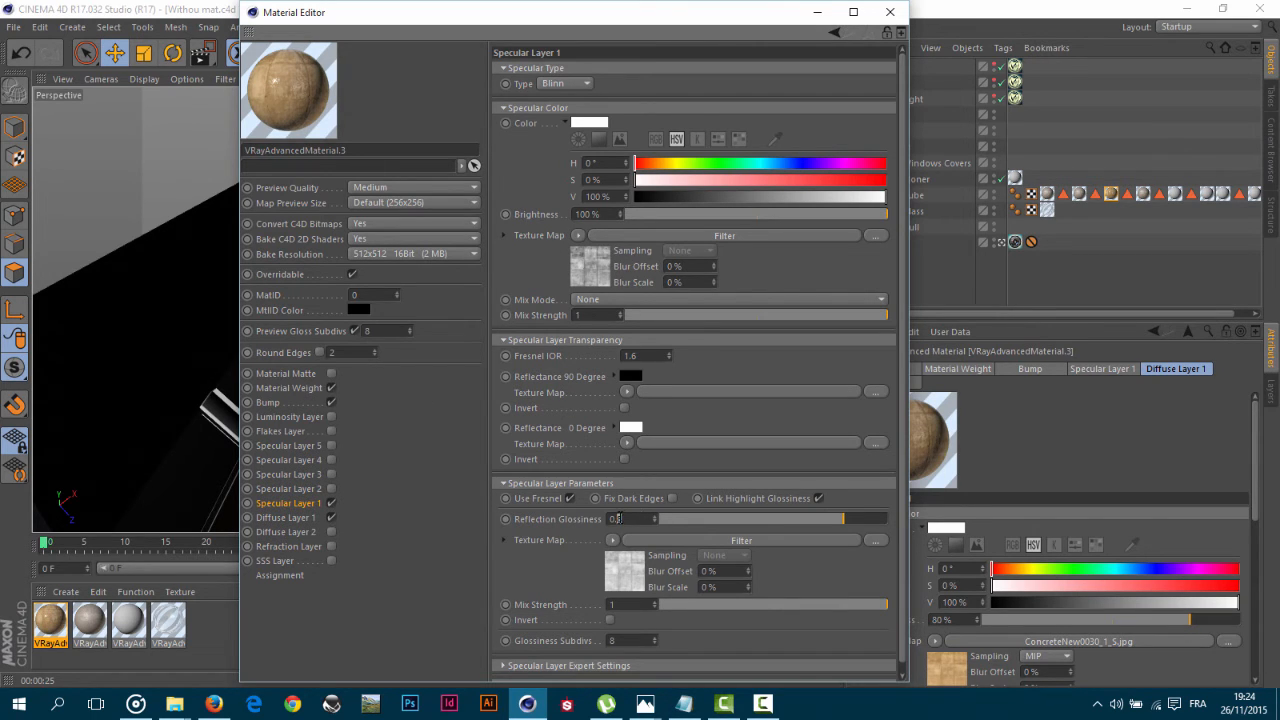
key(Return)
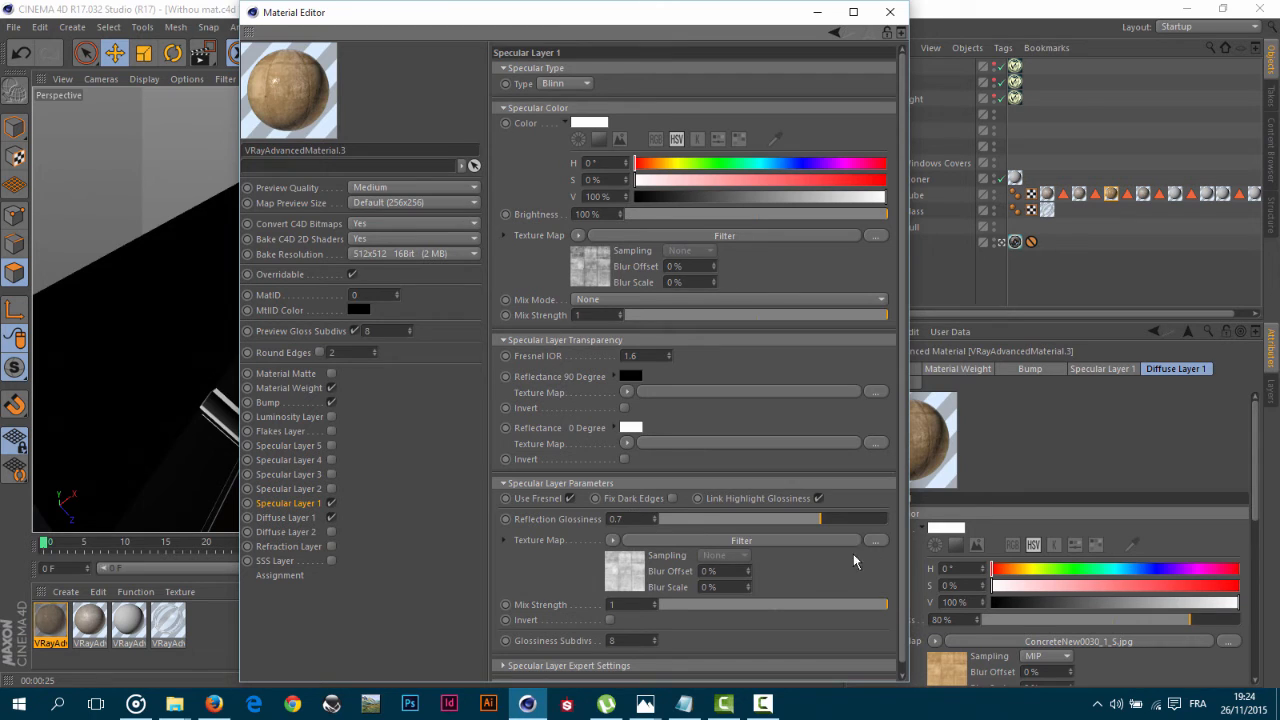
Replace the Filter in the Reflection Glossiness texture map with Grungemaps0135_S.jpg and close the Material Editor.
click(612, 540)
click(645, 125)
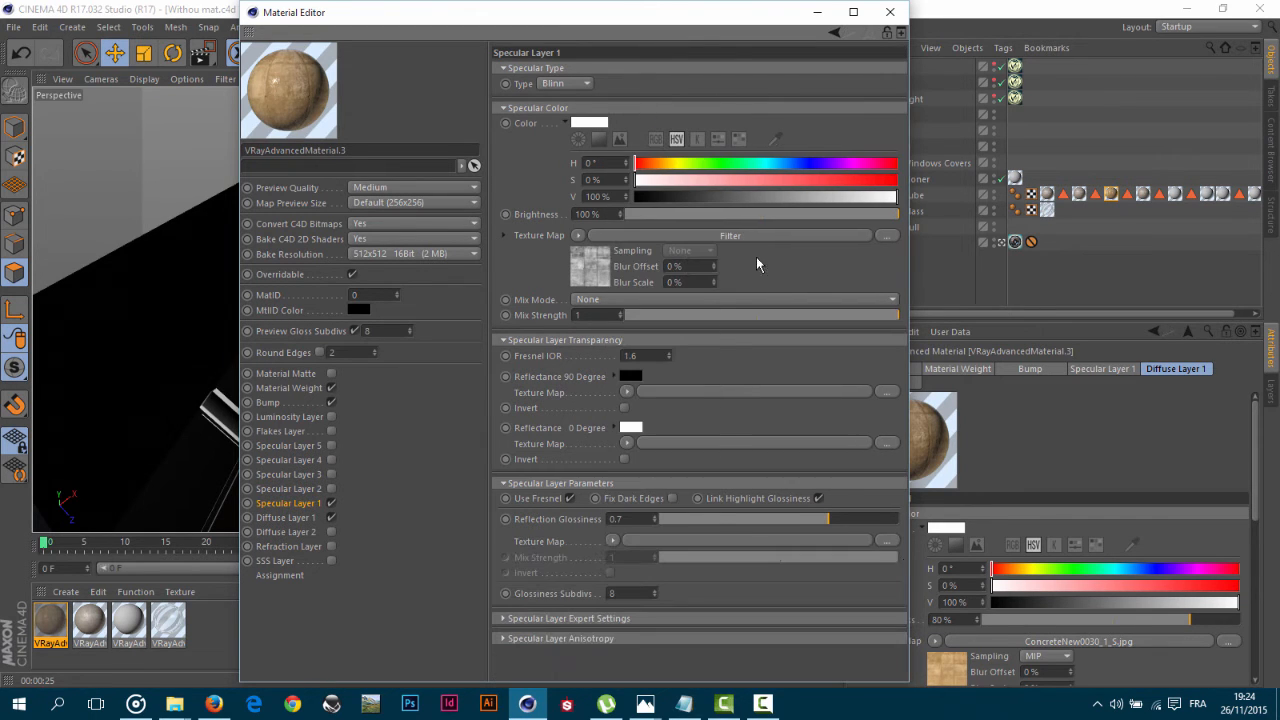
click(876, 540)
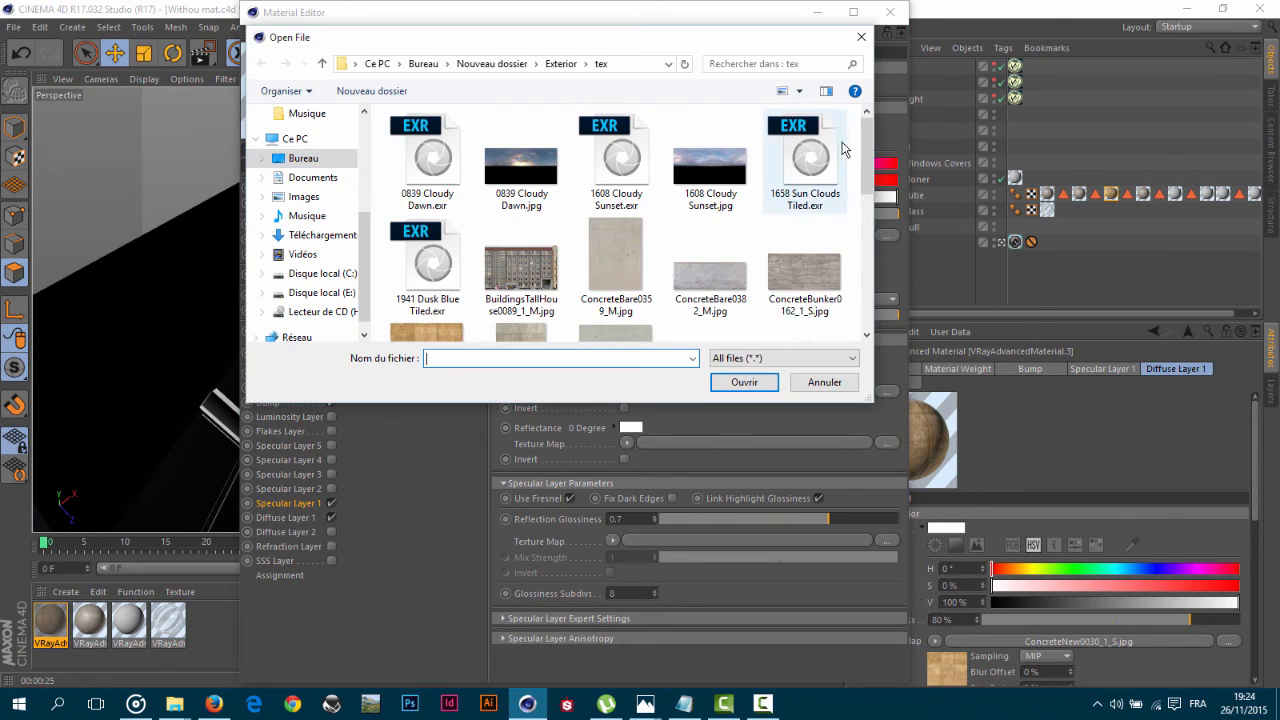
drag(866, 152, 855, 232)
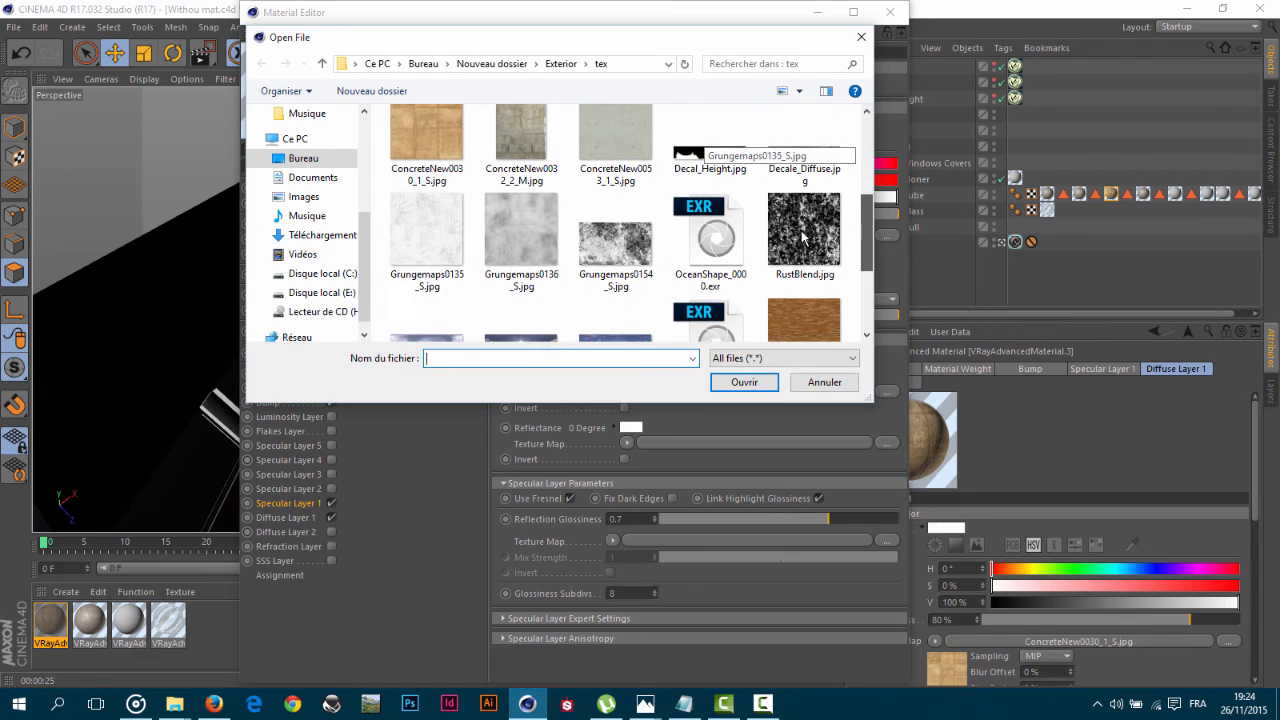
click(393, 228)
click(740, 383)
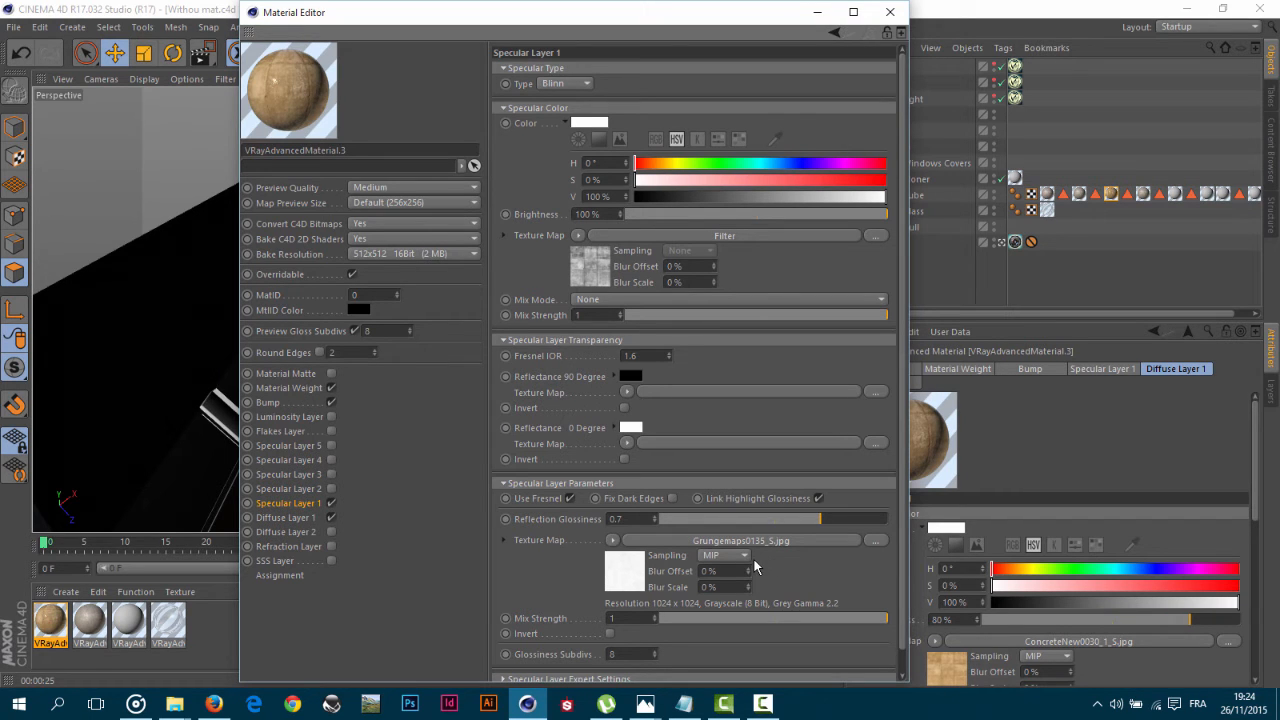
click(890, 12)
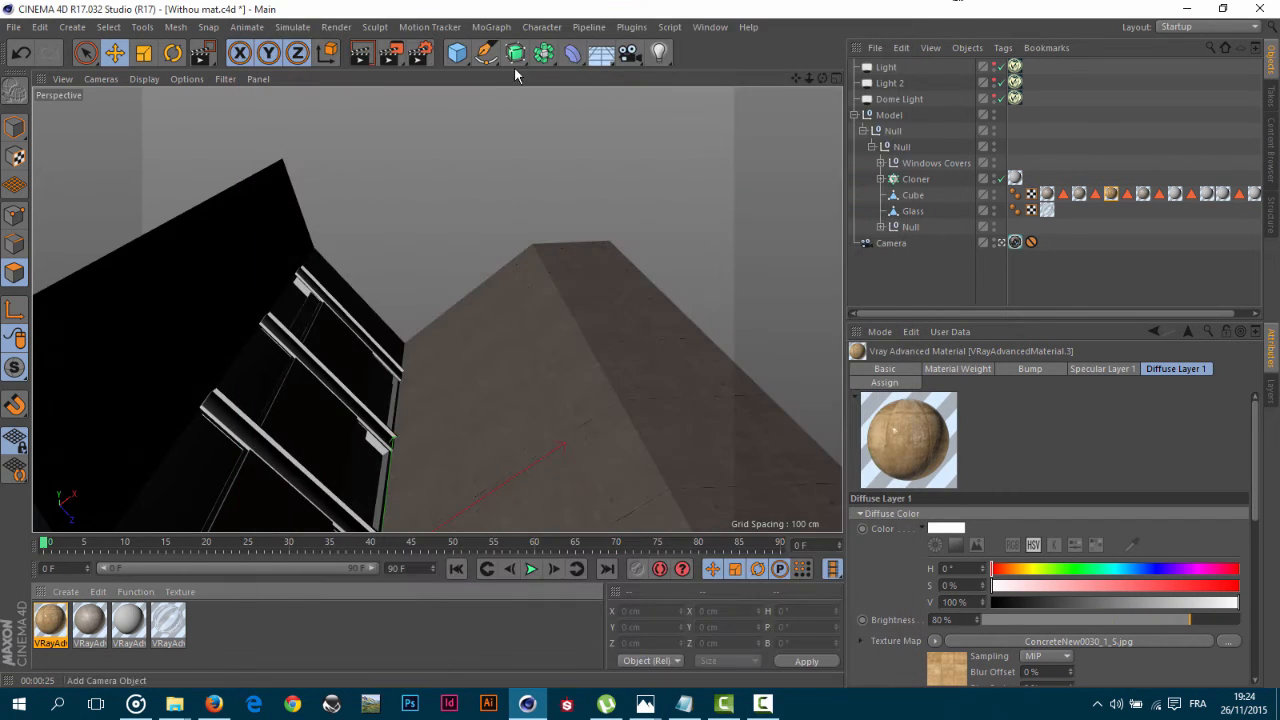
Render a test region over the building's window panels beside the concrete wall.
drag(396, 58, 453, 72)
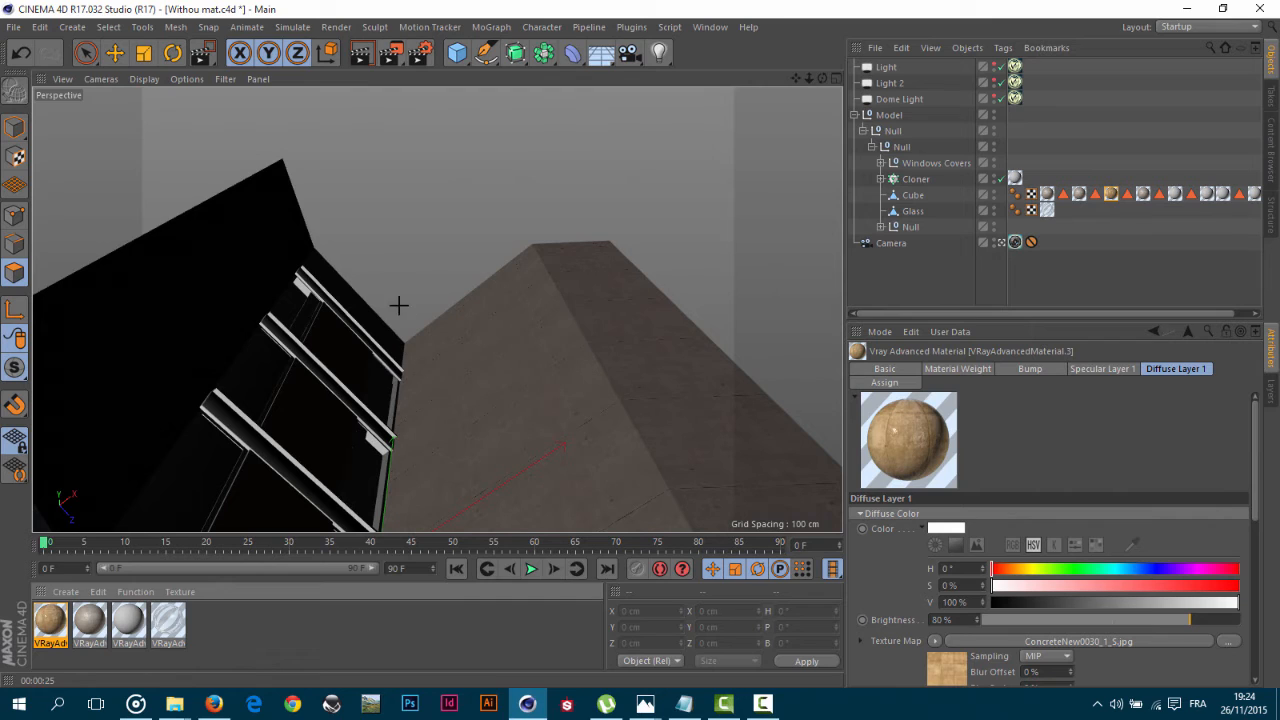
drag(399, 305, 252, 454)
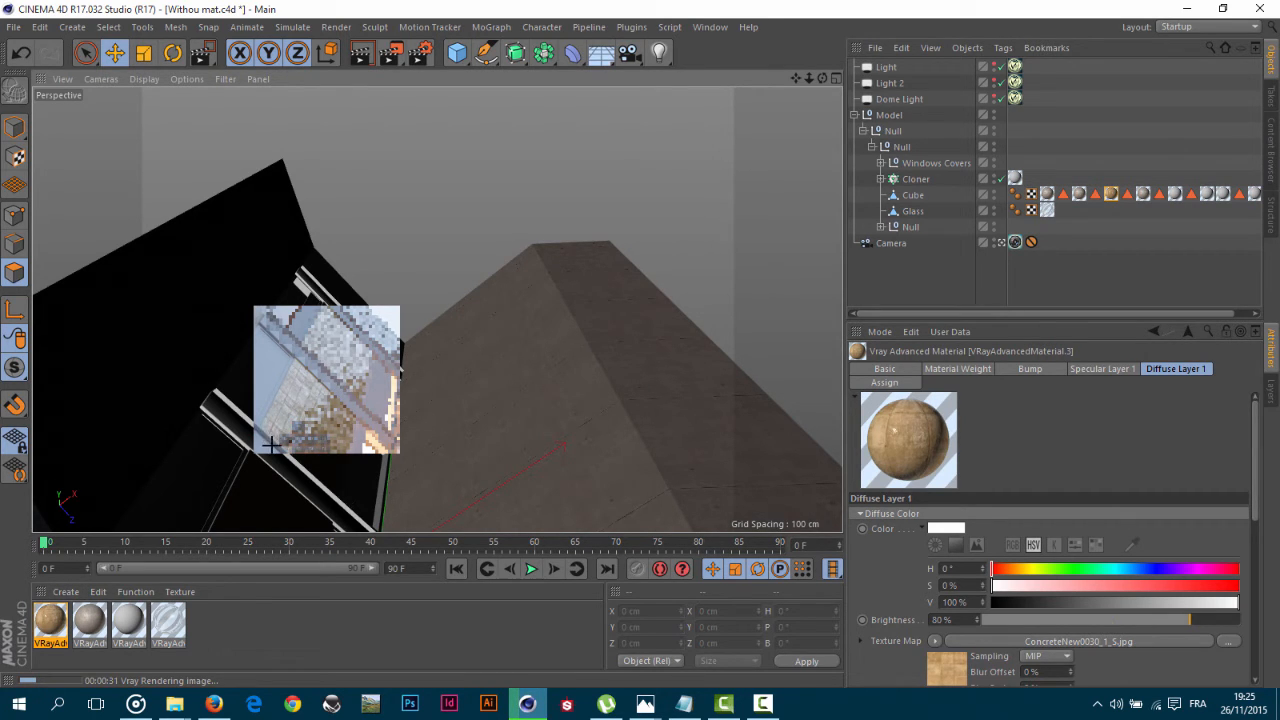
Wrap VRayAdvancedMaterial.3's Diffuse Layer 1 texture map in a Filter shader and raise its saturation to 31%.
click(48, 624)
double_click(50, 624)
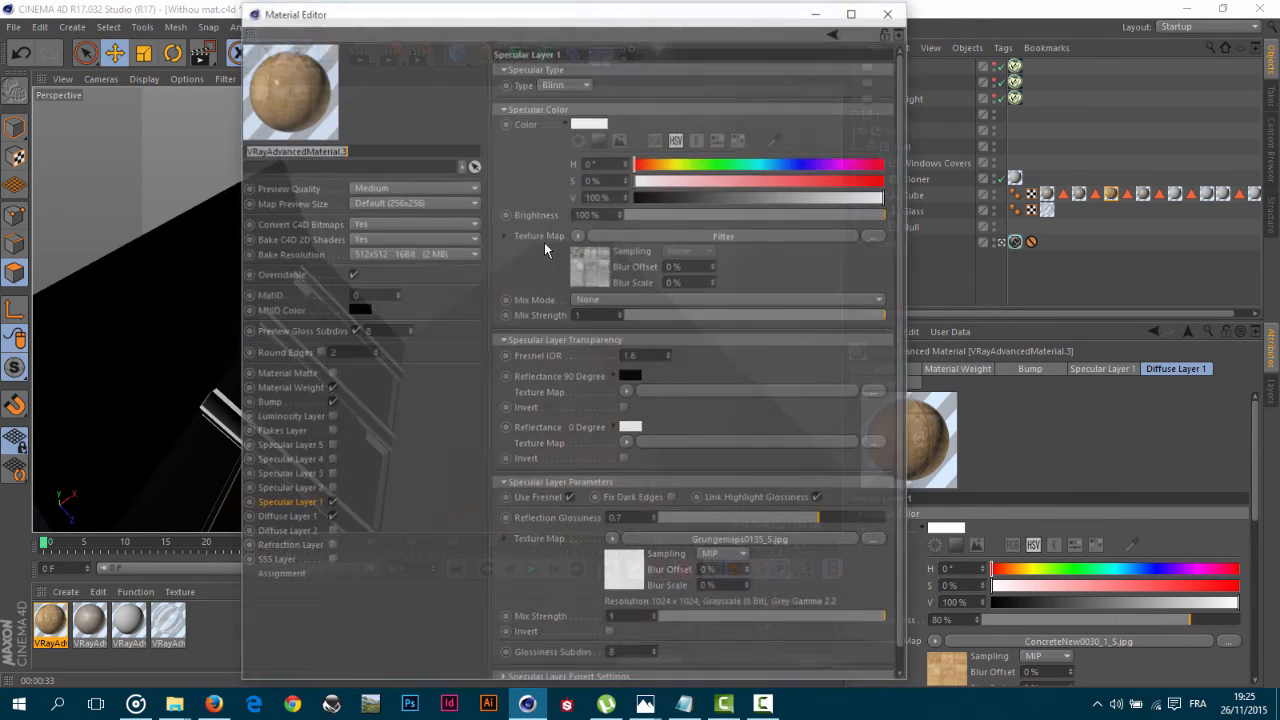
click(290, 517)
click(578, 195)
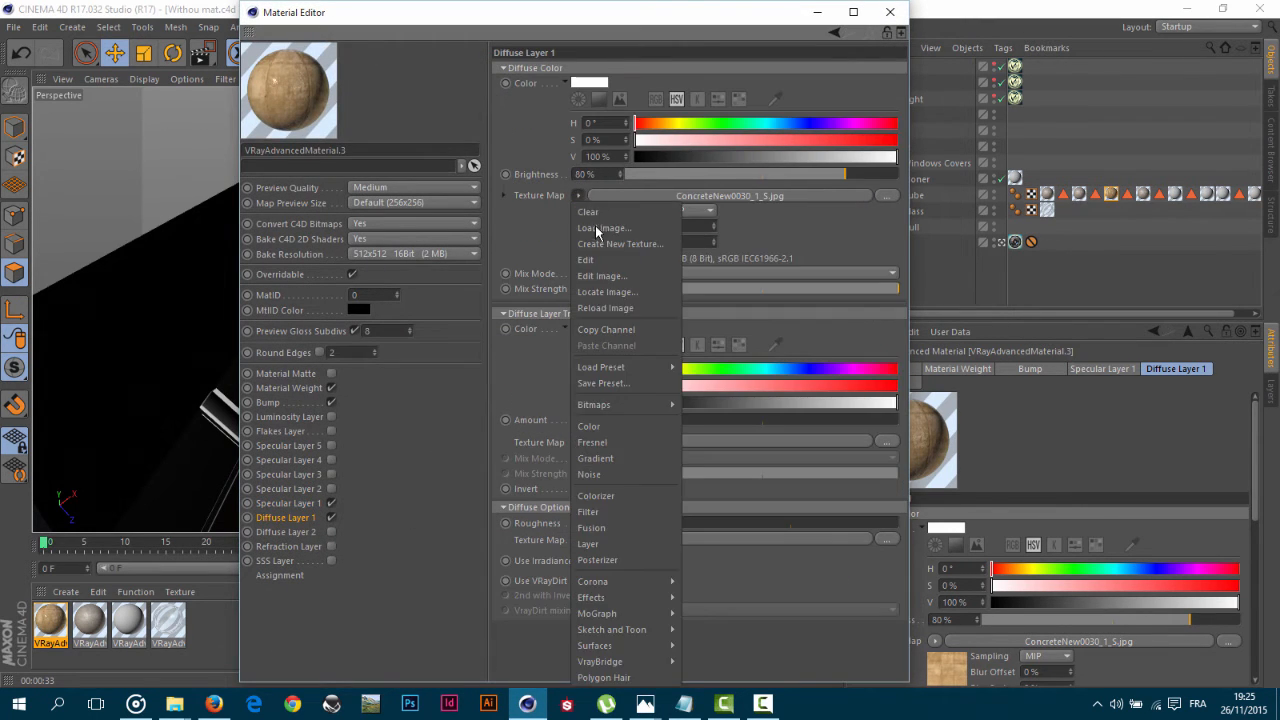
click(626, 512)
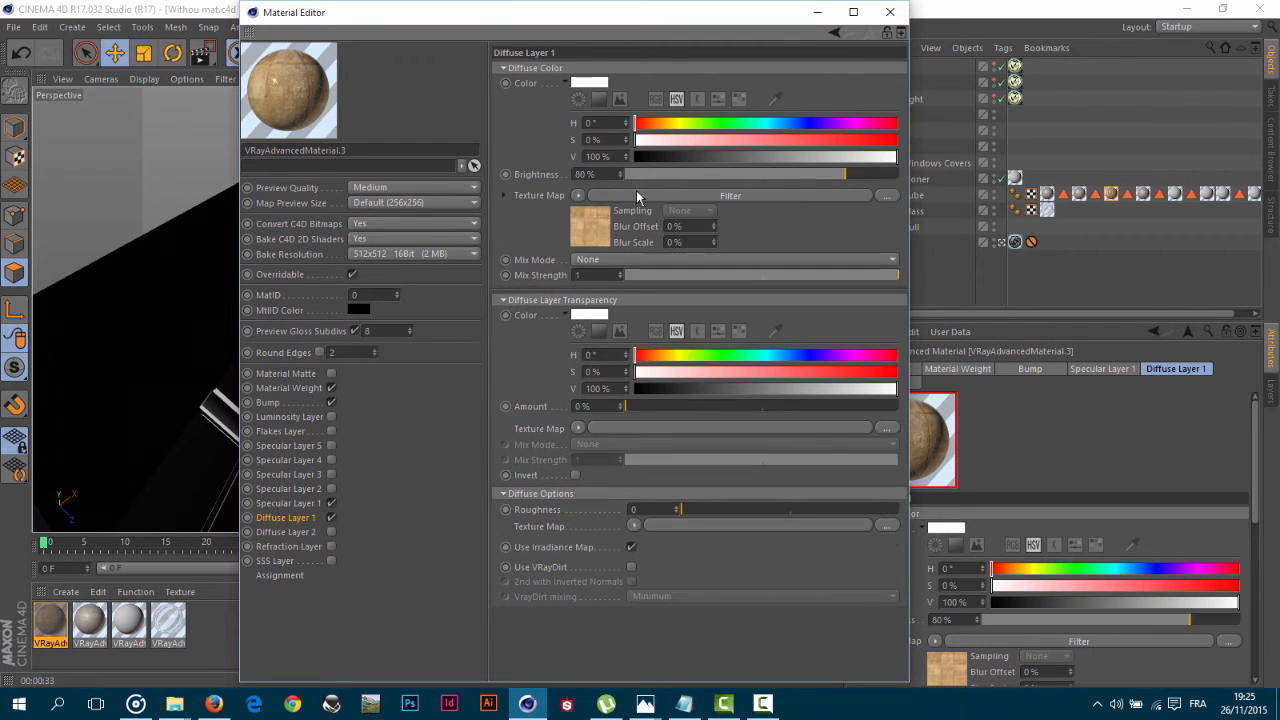
click(637, 193)
drag(765, 278, 804, 274)
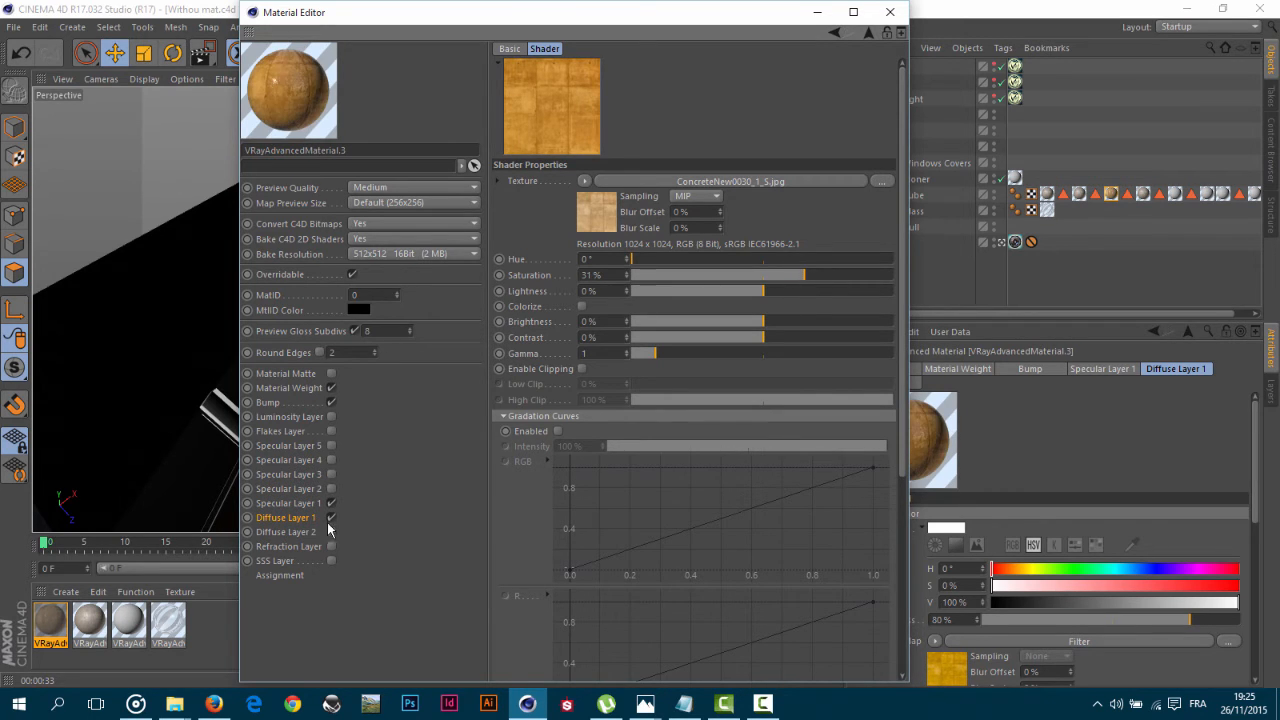
Set VRayAdvancedMaterial.3's Specular Layer 1 color brightness to 60% and close the Material Editor.
click(300, 503)
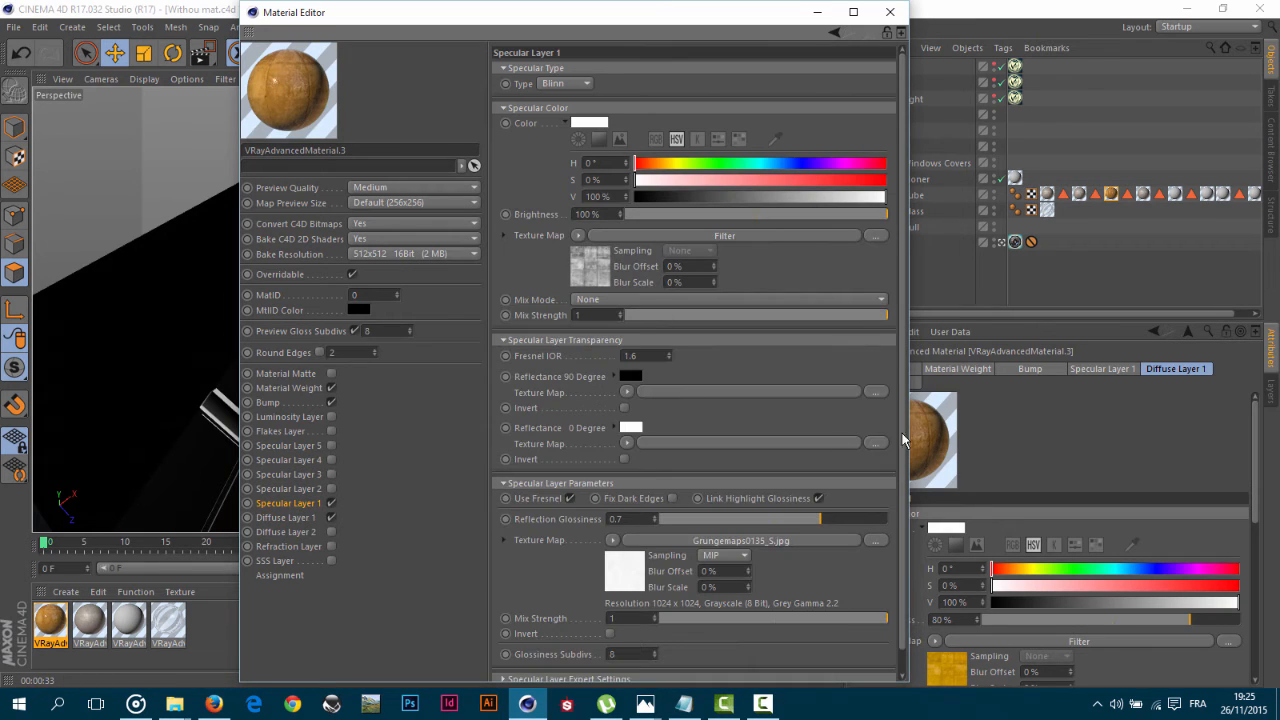
double_click(597, 213)
key(BackSpace)
text(60)
key(Return)
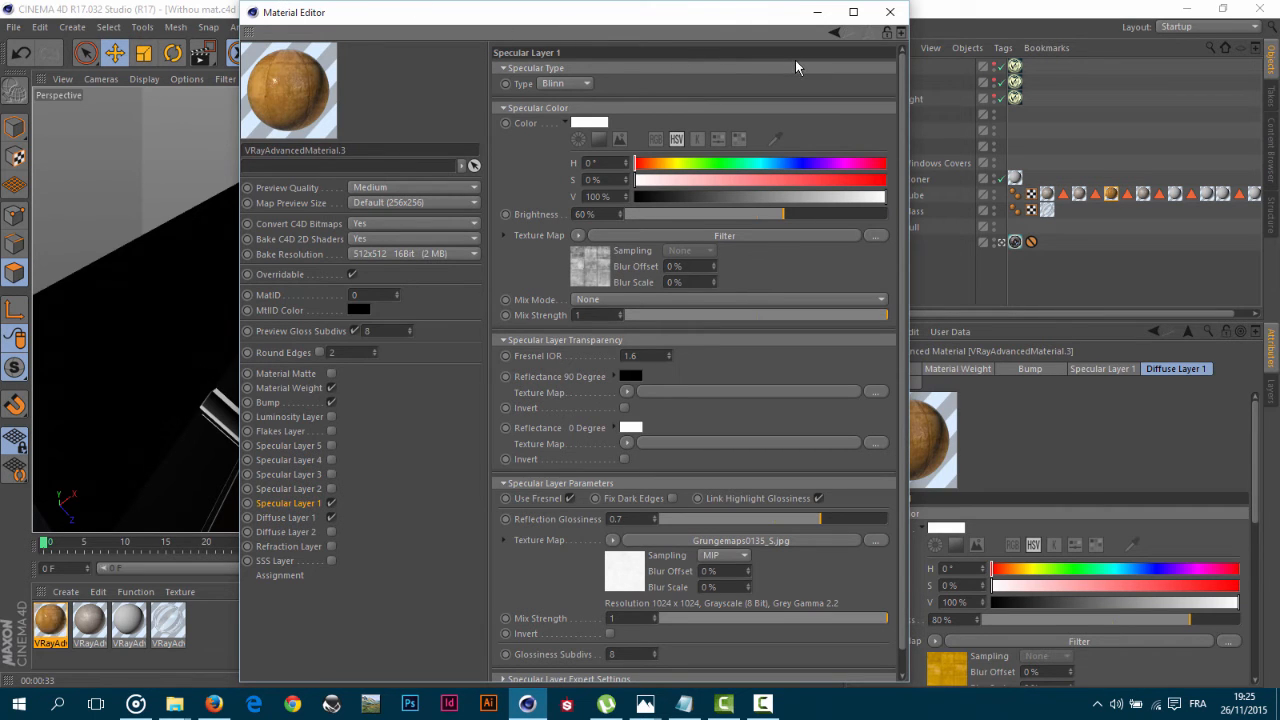
click(889, 12)
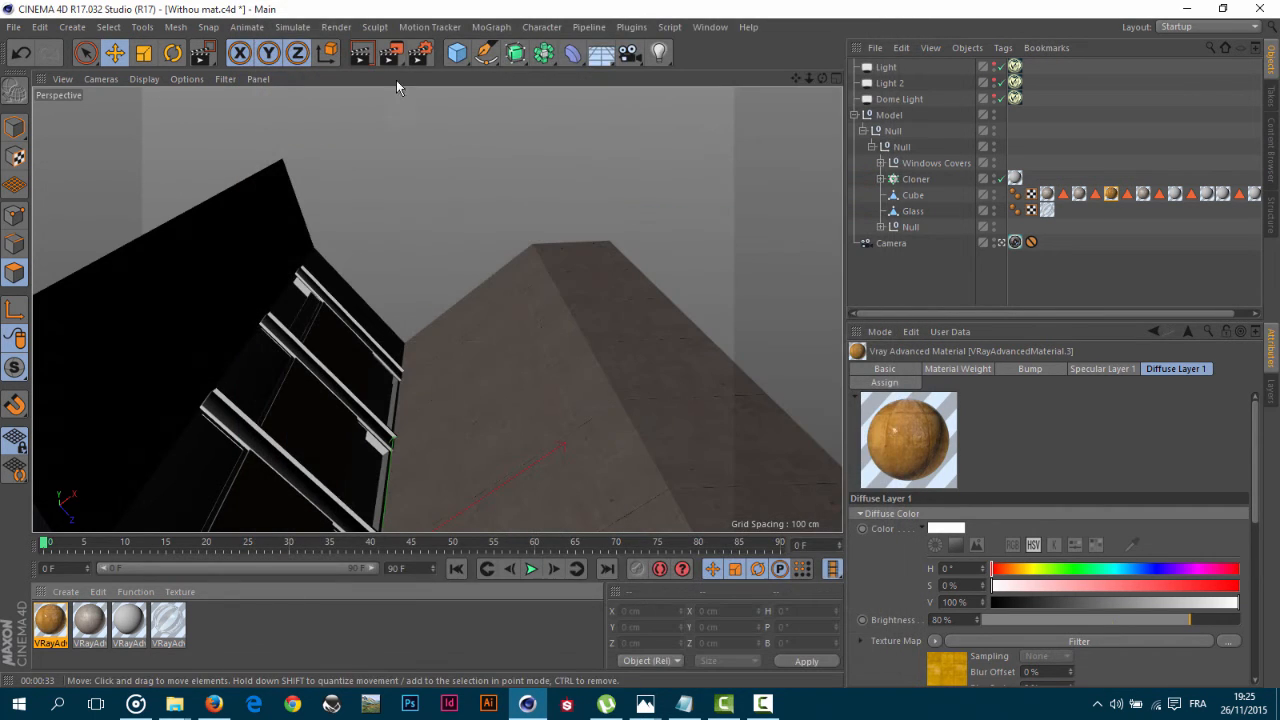
Render a smaller test region over the window panels to check the more saturated material.
click(423, 52)
click(441, 77)
drag(372, 300, 270, 420)
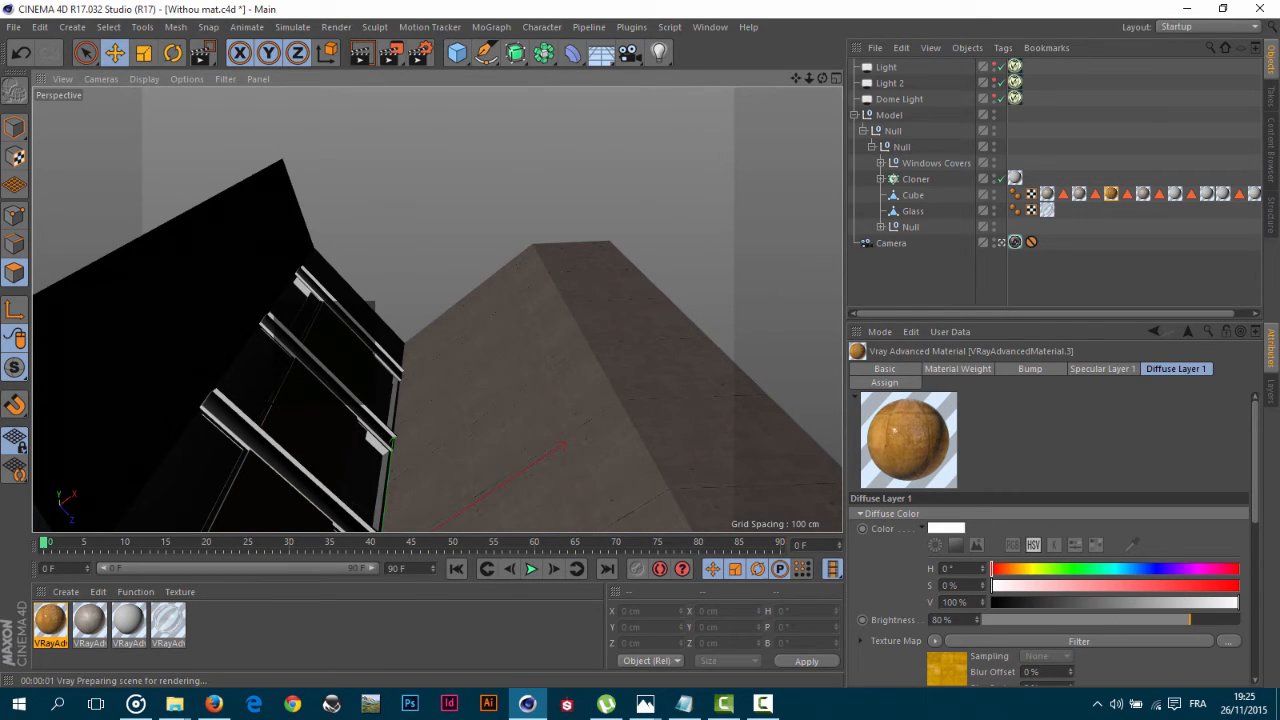
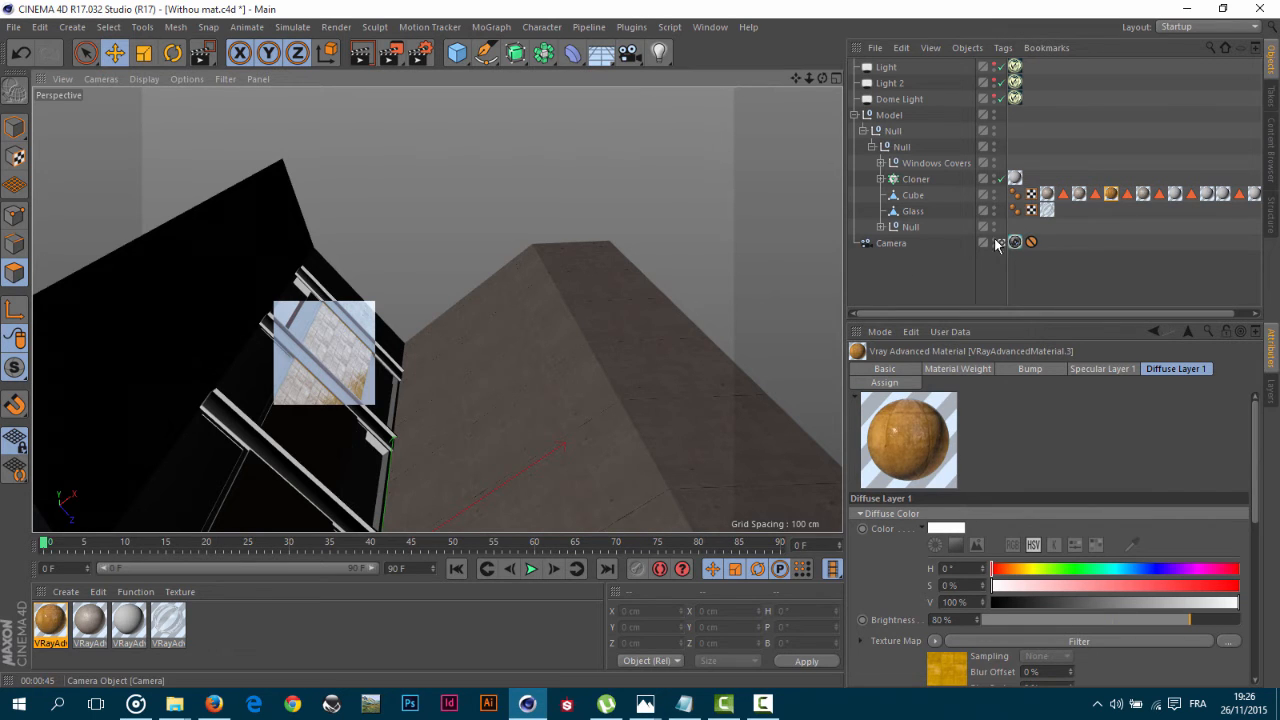
Leave the scene camera view, then create a new VRayAdvancedMaterial and open it for editing.
click(1083, 268)
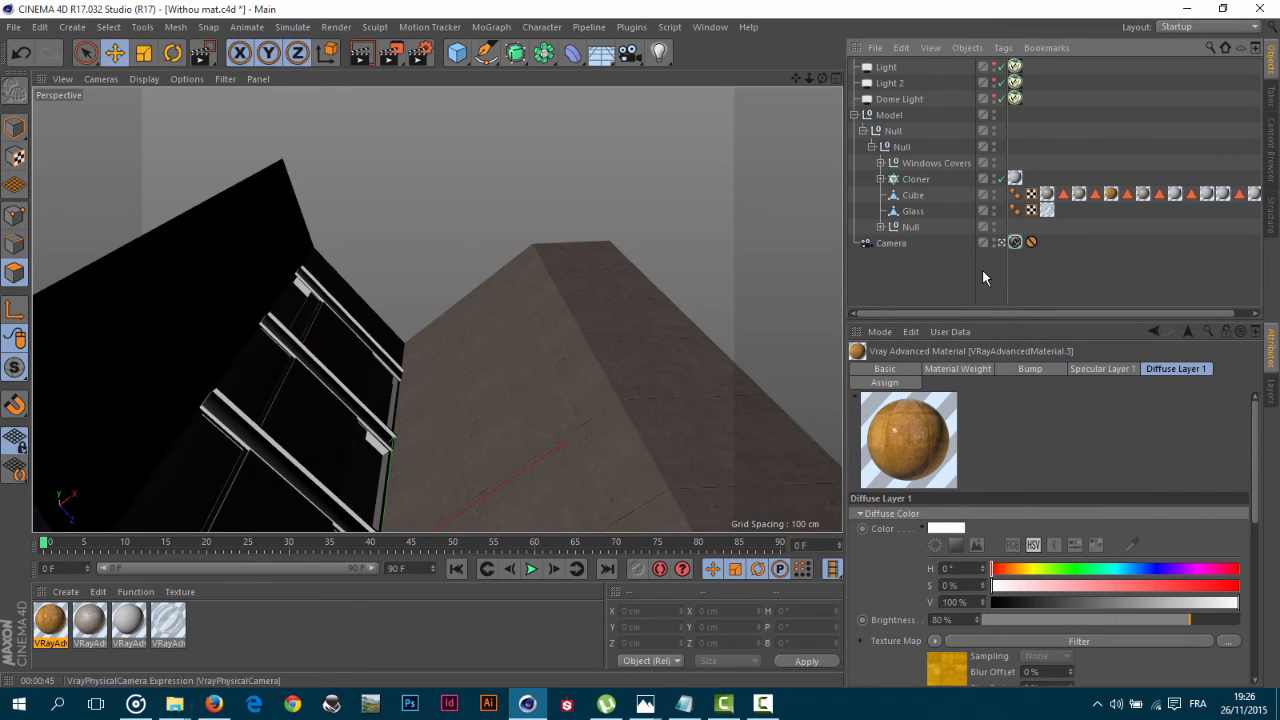
click(1012, 243)
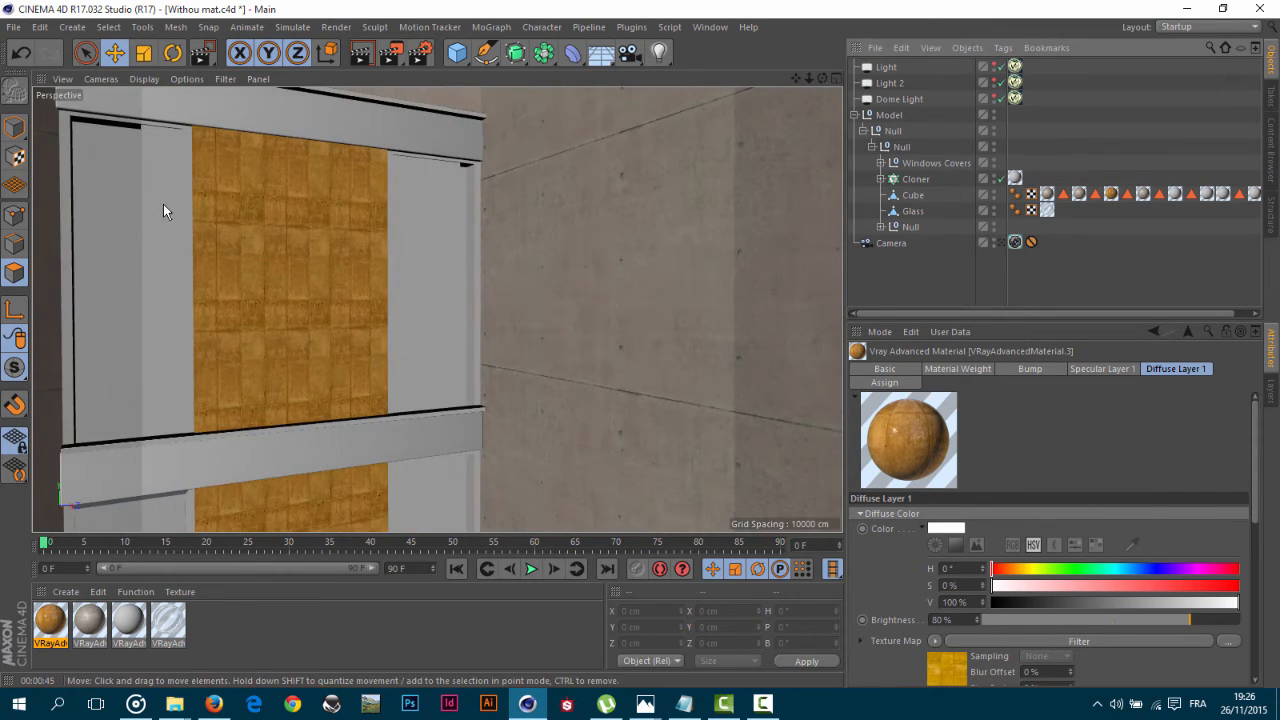
alt+drag(272, 225, 352, 236)
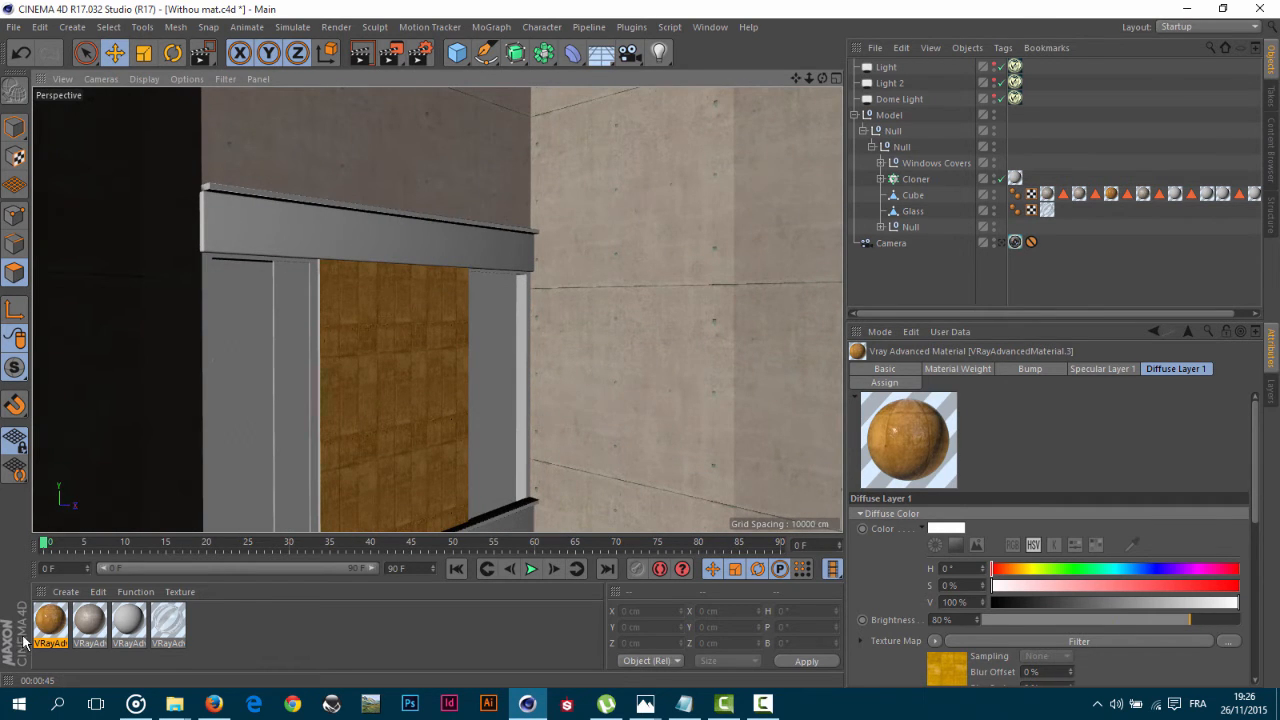
click(65, 591)
mouse_move(147, 472)
mouse_move(336, 456)
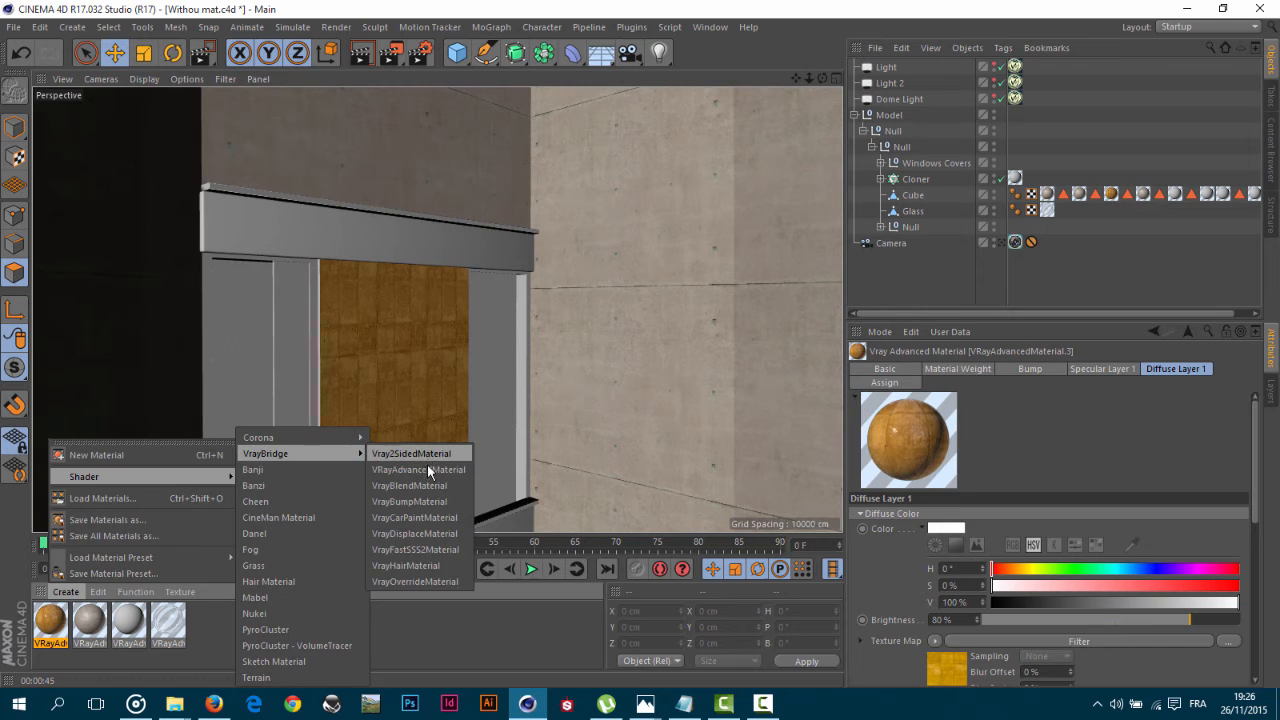
click(427, 464)
double_click(47, 619)
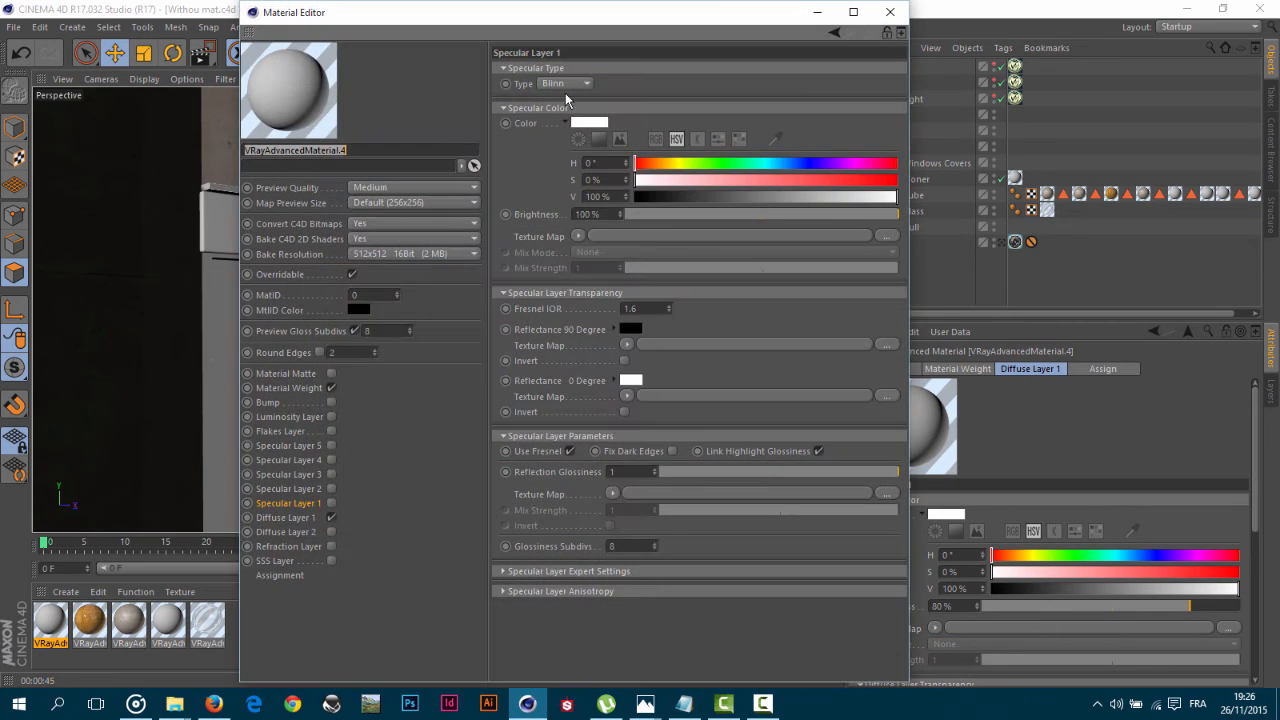
Load ConcreteBare0359_M.jpg as the new material's Diffuse Layer 1 texture map.
click(288, 517)
click(884, 198)
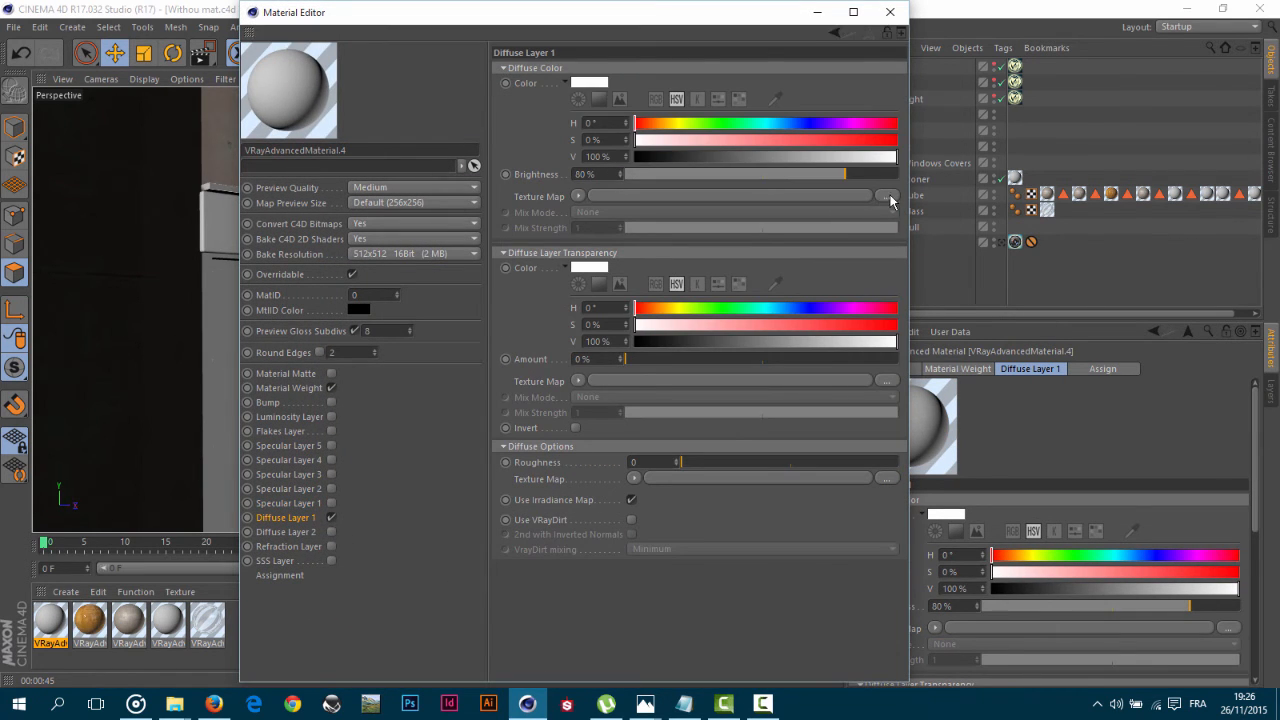
drag(865, 148, 870, 177)
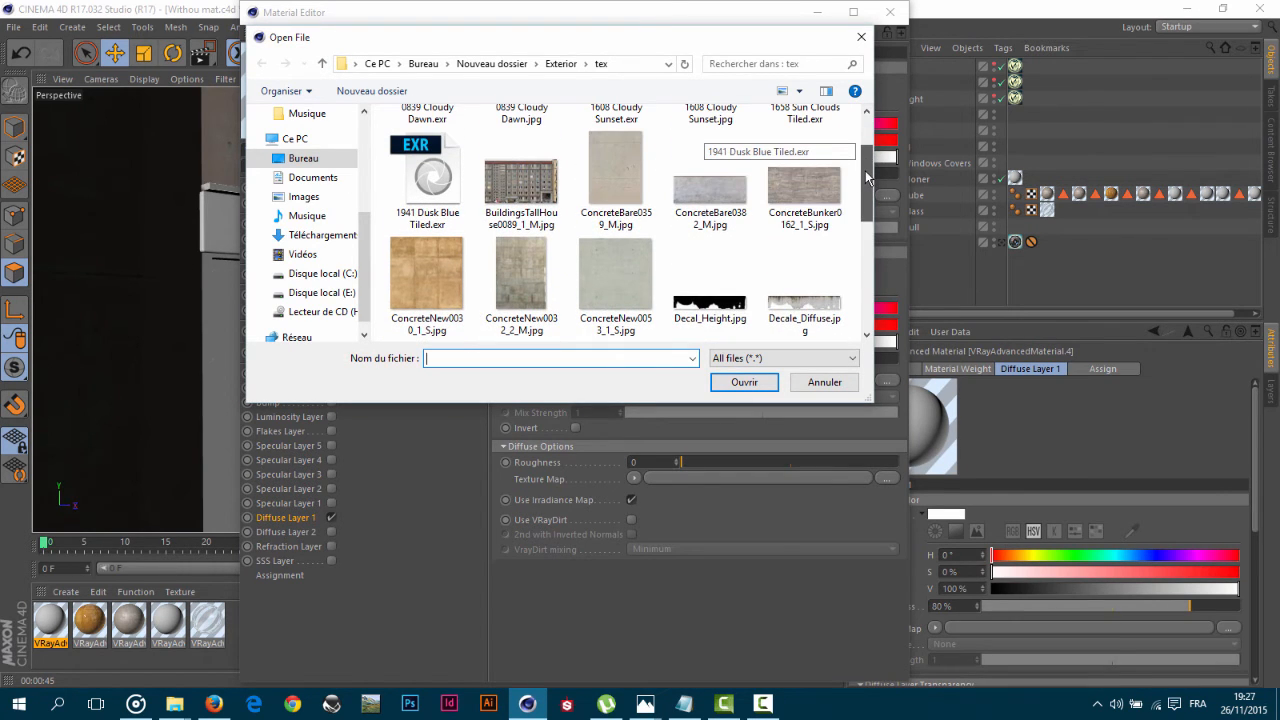
click(612, 180)
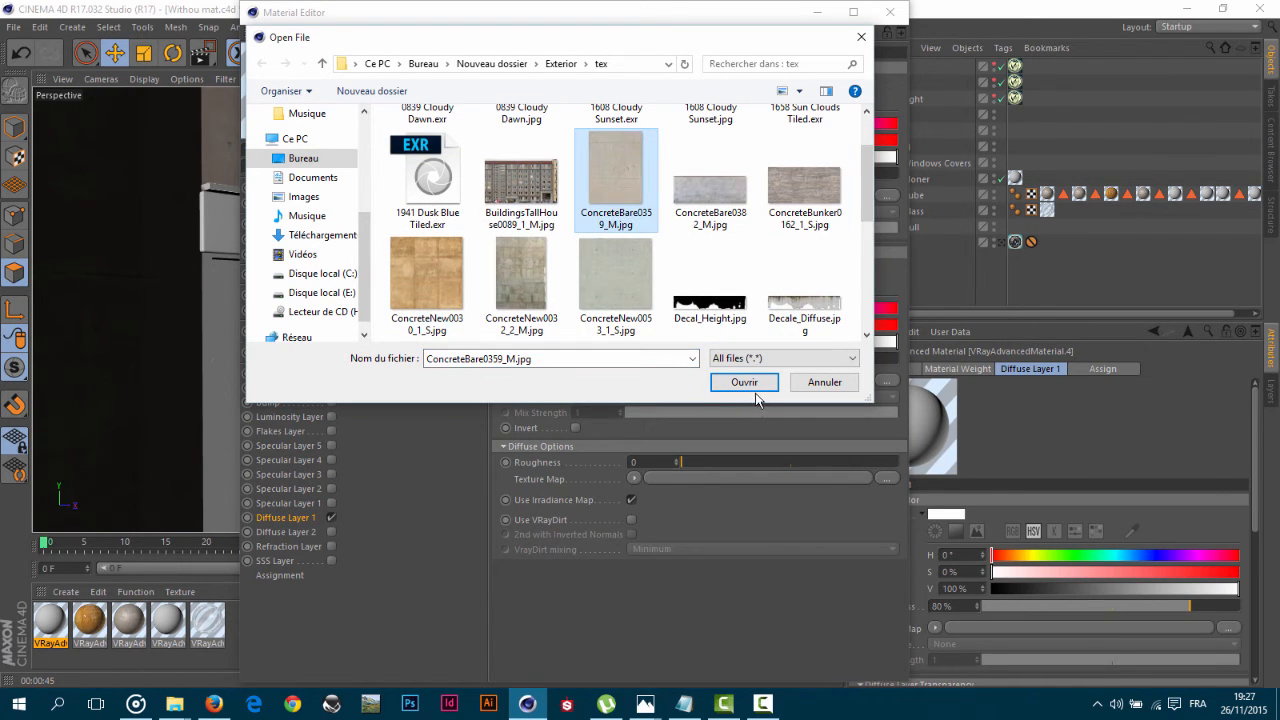
scroll(858, 236, down, 5)
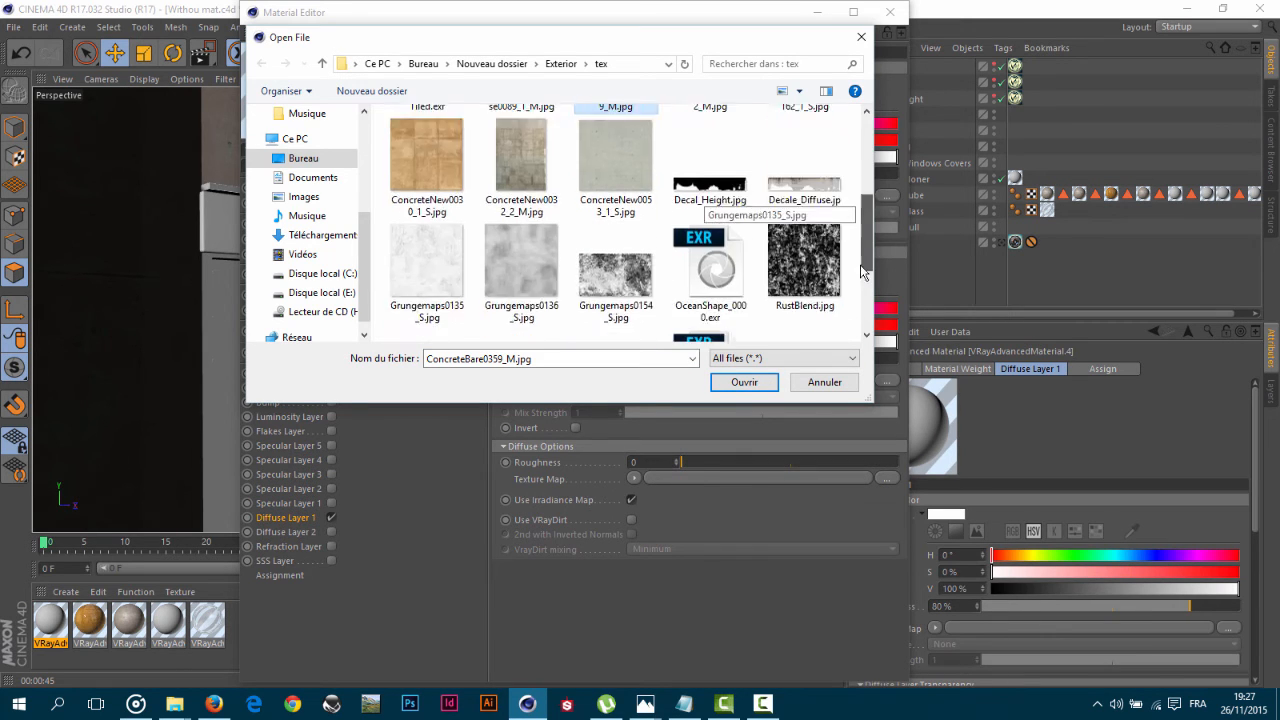
scroll(848, 208, up, 5)
scroll(848, 208, up, 2)
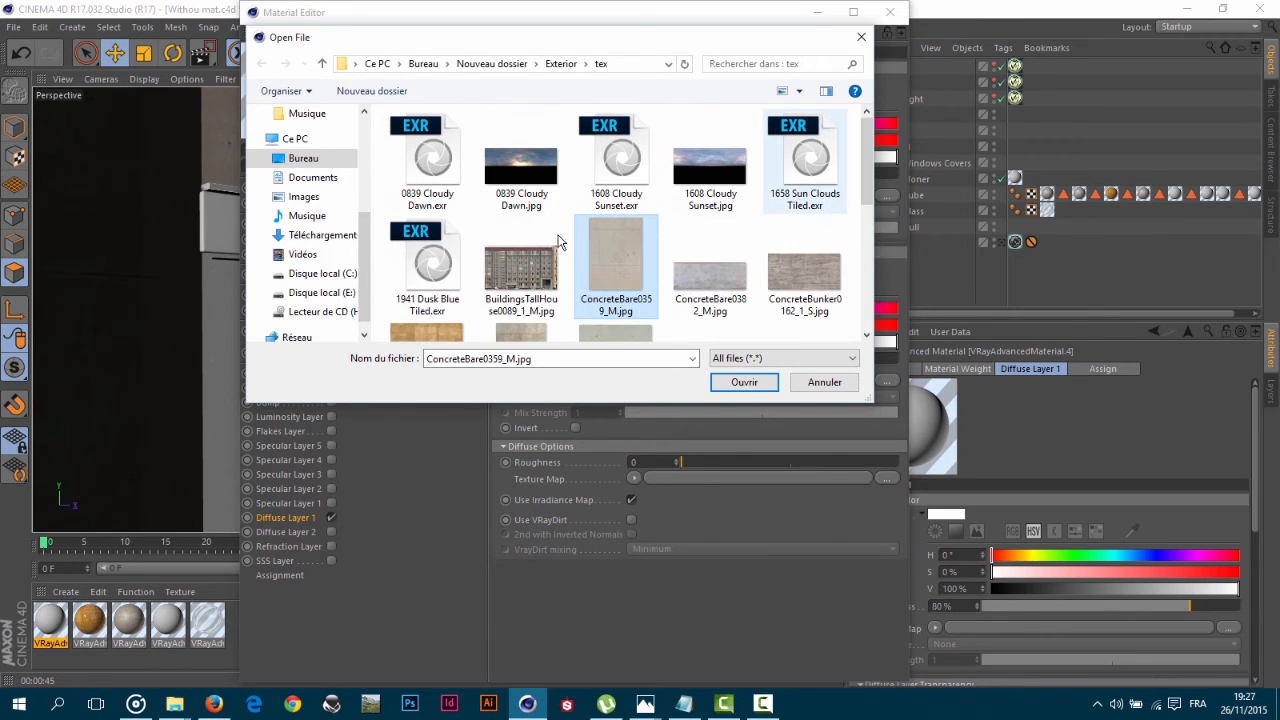
click(748, 382)
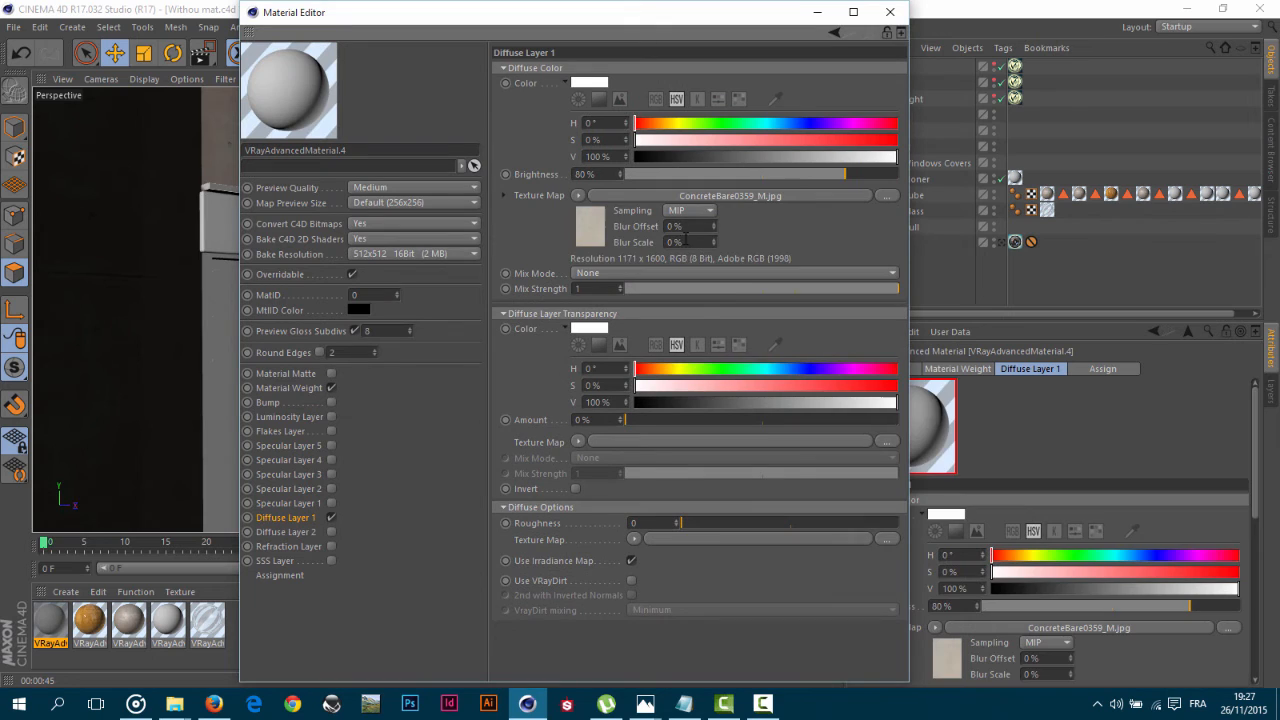
Enable Bump on VRayAdvancedMaterial.4 with ConcreteBare0359_M.jpg as its texture map.
click(305, 402)
drag(309, 397, 657, 93)
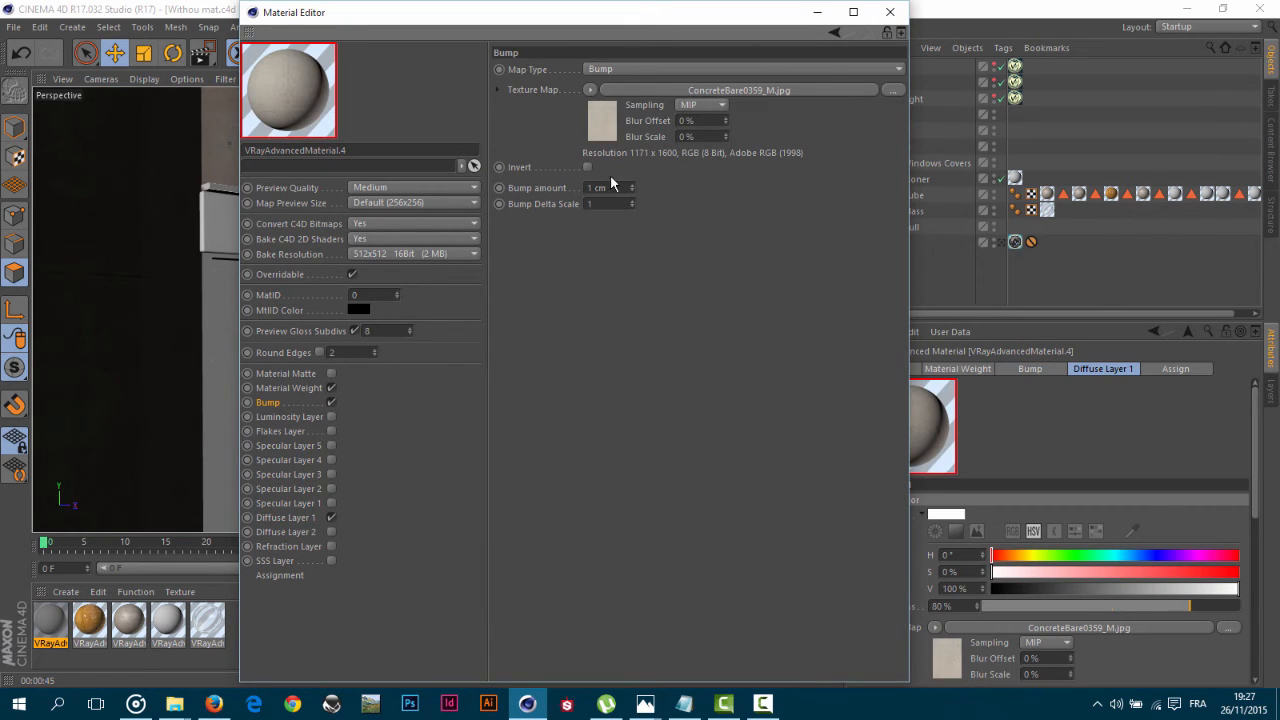
double_click(598, 188)
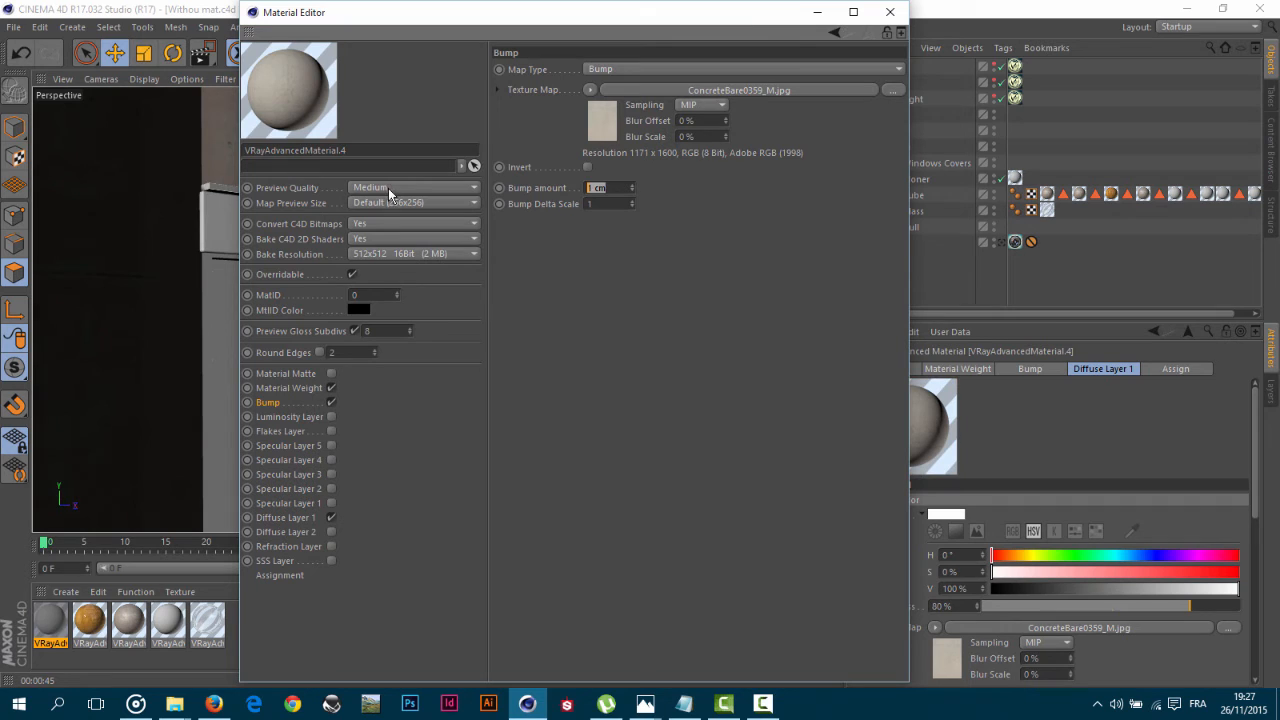
Wrap the bump texture in a Filter shader with saturation -100%, gamma 0.84 and contrast 42%.
click(590, 90)
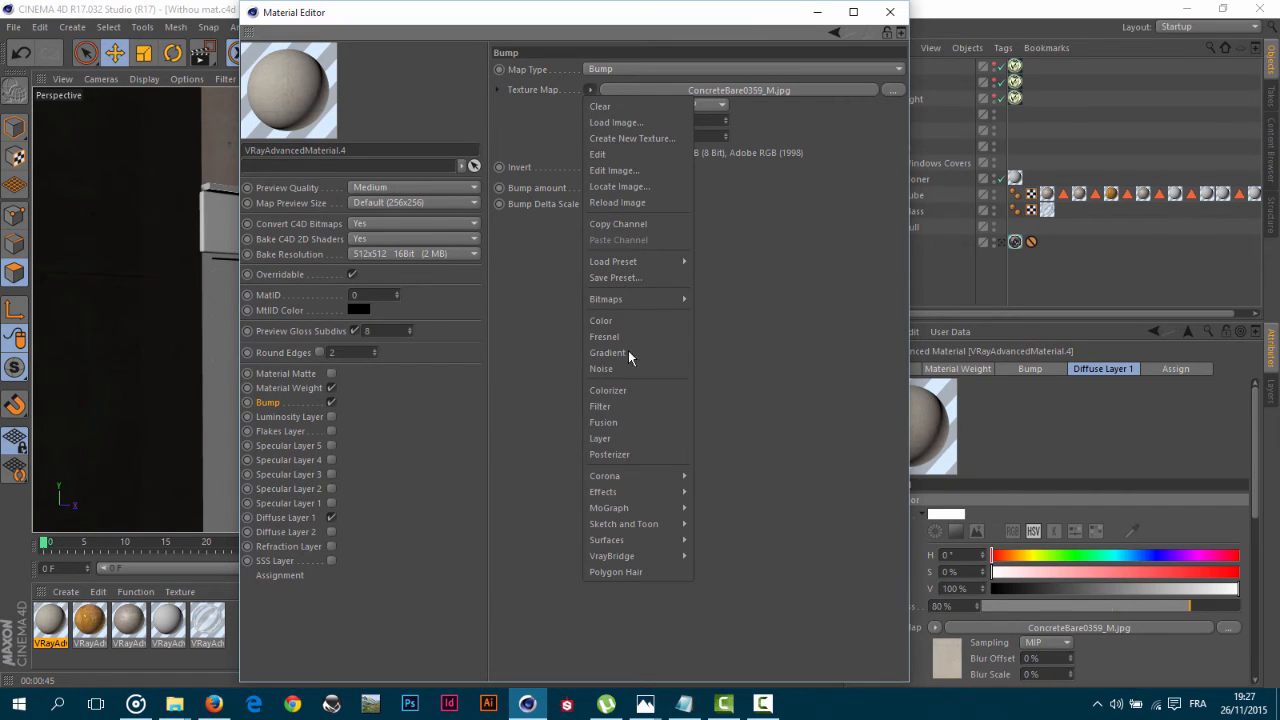
click(627, 406)
click(664, 92)
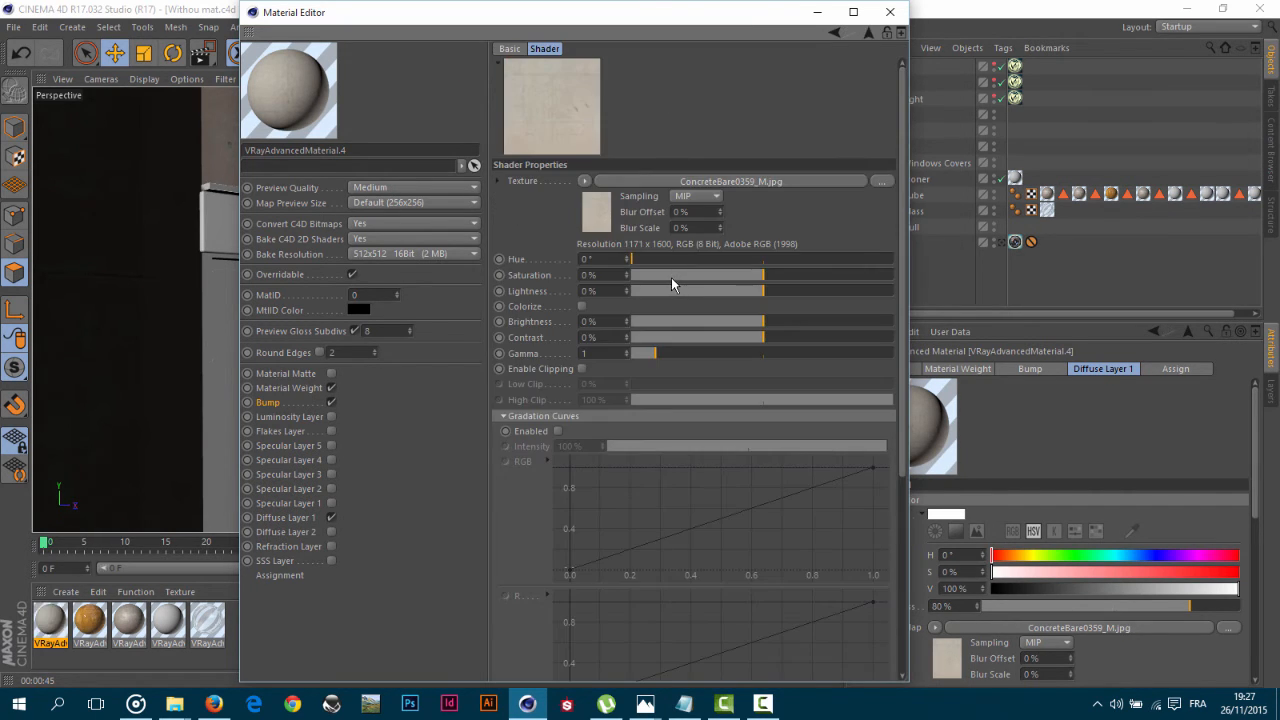
drag(671, 277, 523, 277)
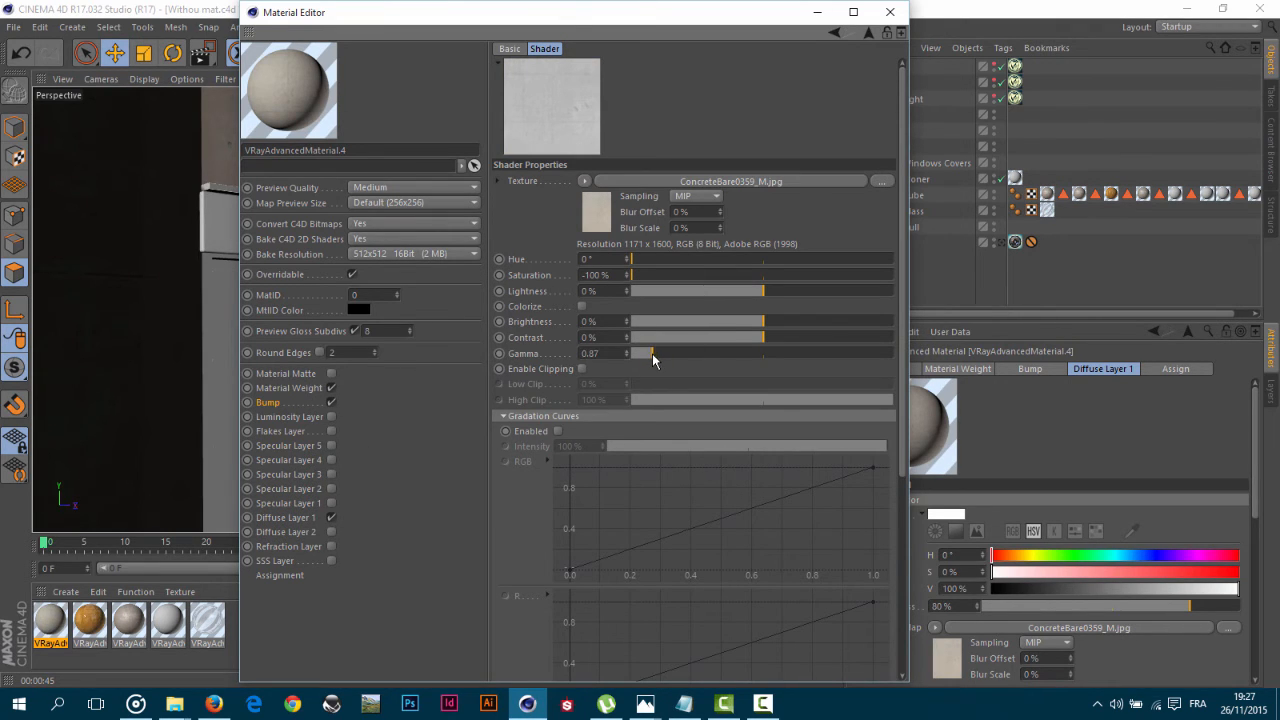
drag(652, 355, 651, 355)
drag(780, 337, 819, 340)
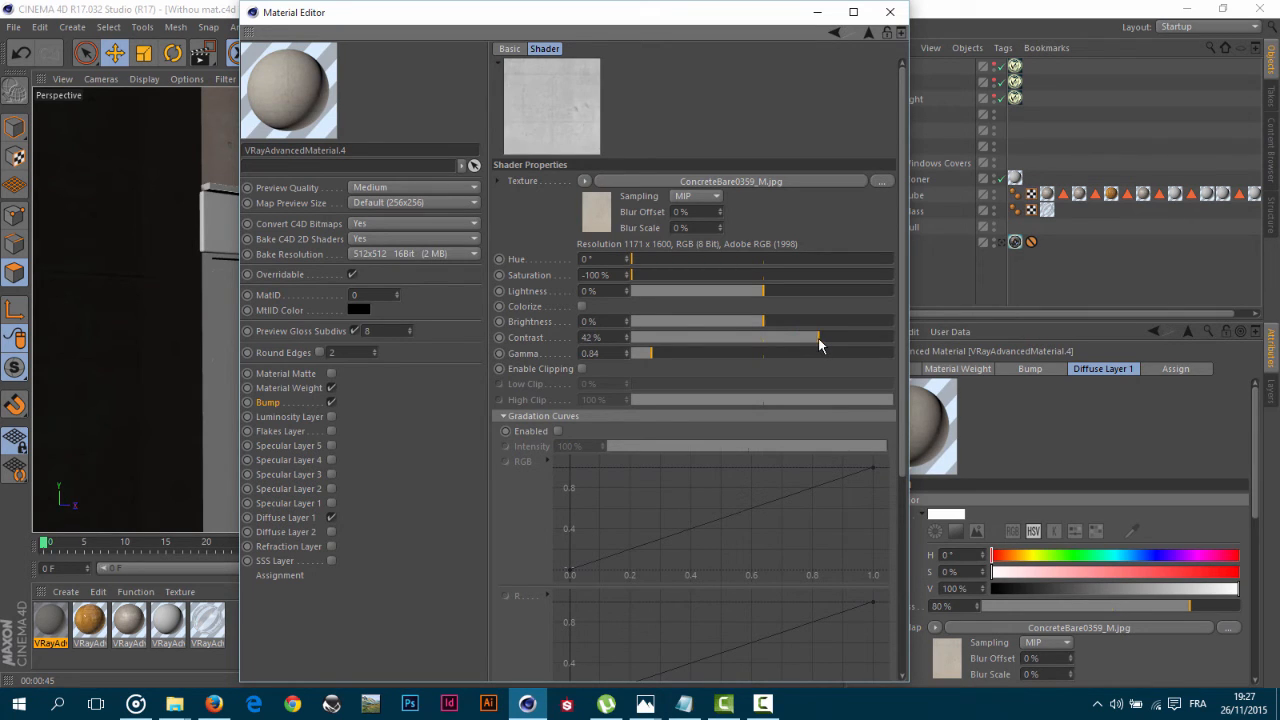
click(317, 401)
Enable Specular Layer 1 on VRayAdvancedMaterial.4 with color brightness 40% and Reflection Glossiness 0.7.
click(313, 500)
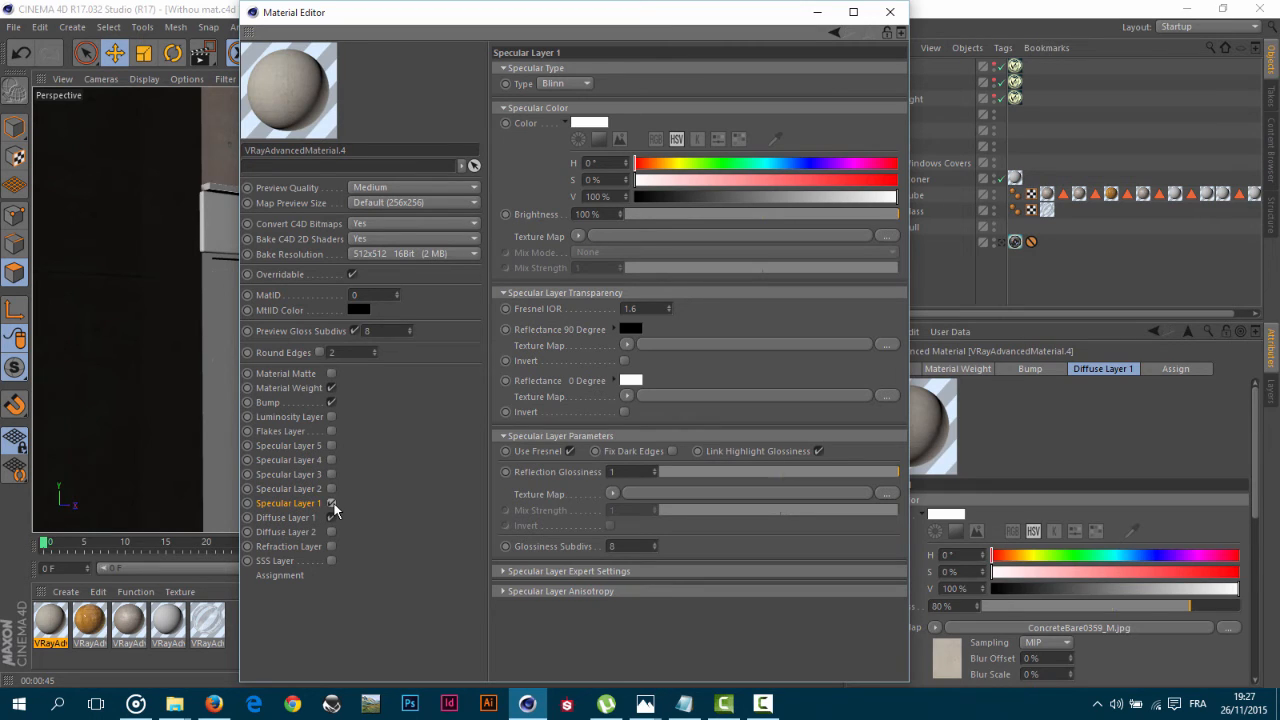
drag(613, 213, 521, 208)
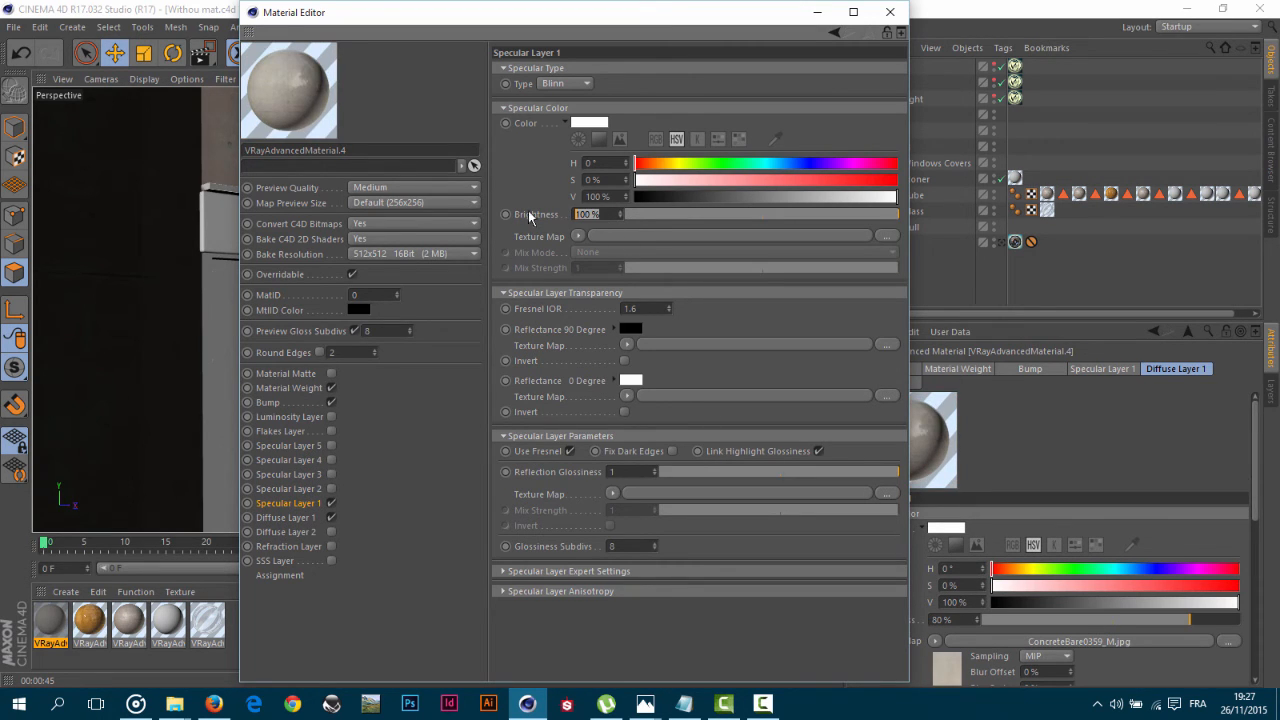
text(20)
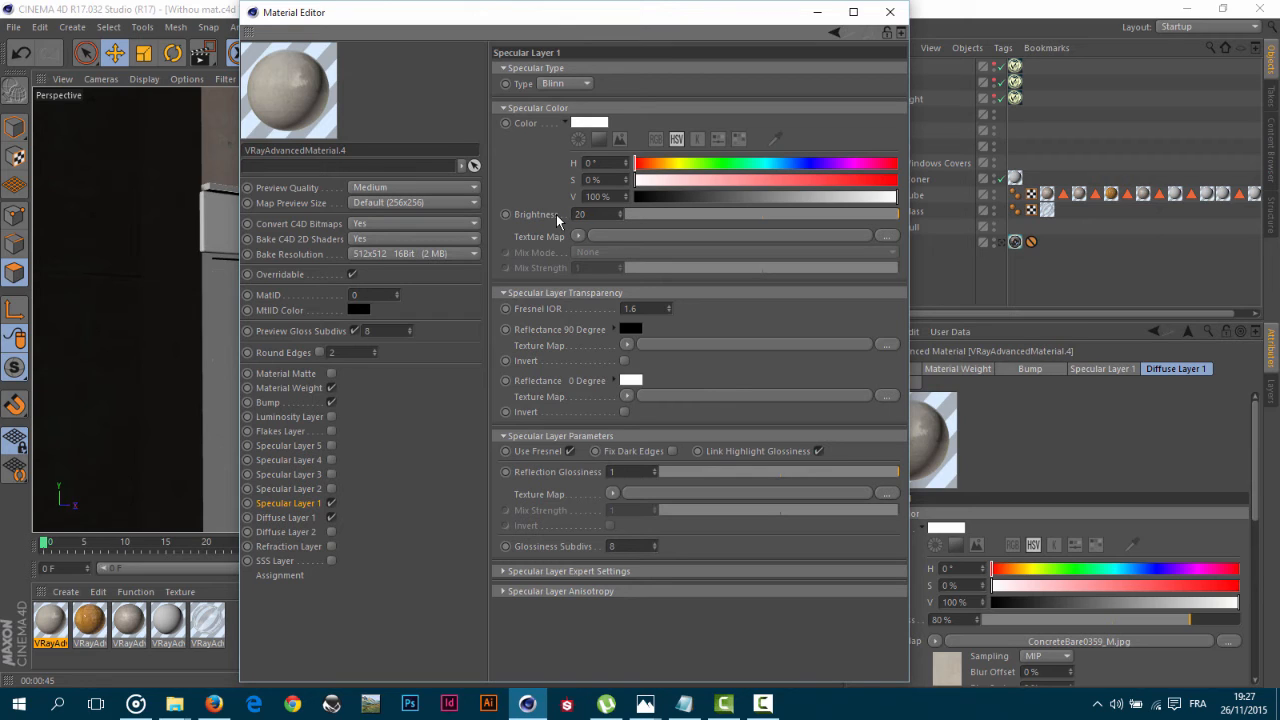
key(Return)
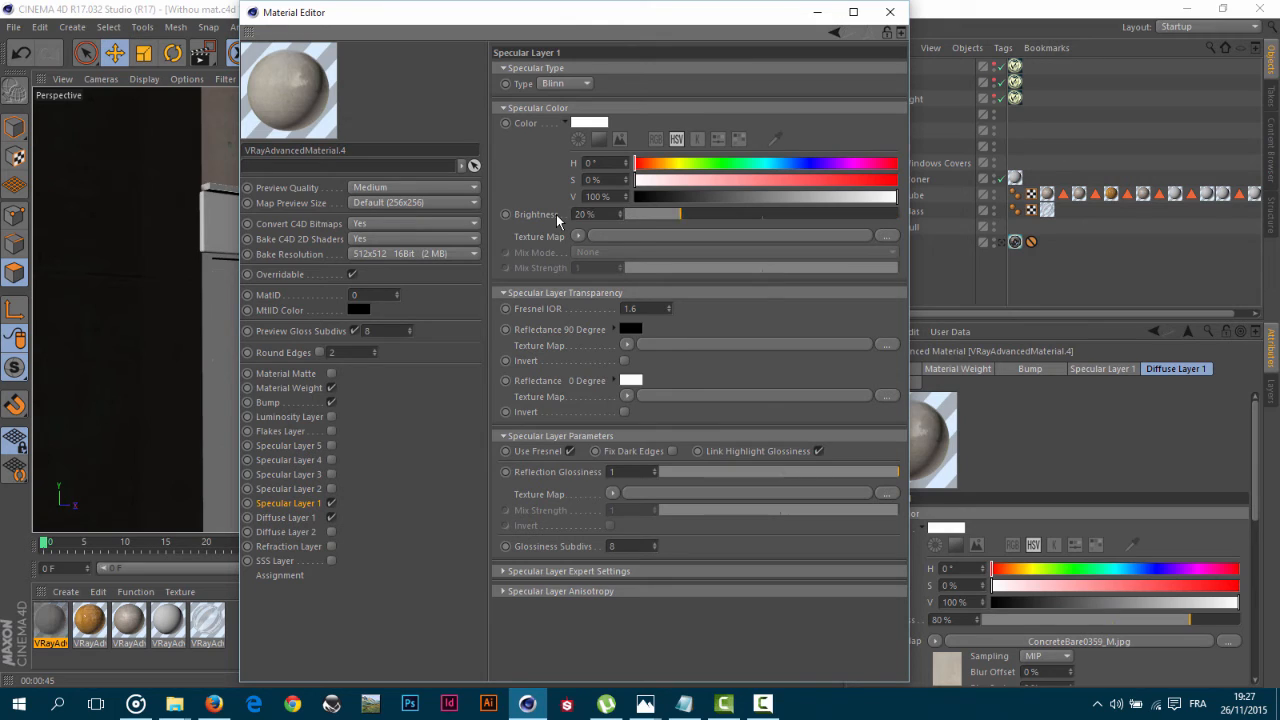
drag(602, 213, 506, 215)
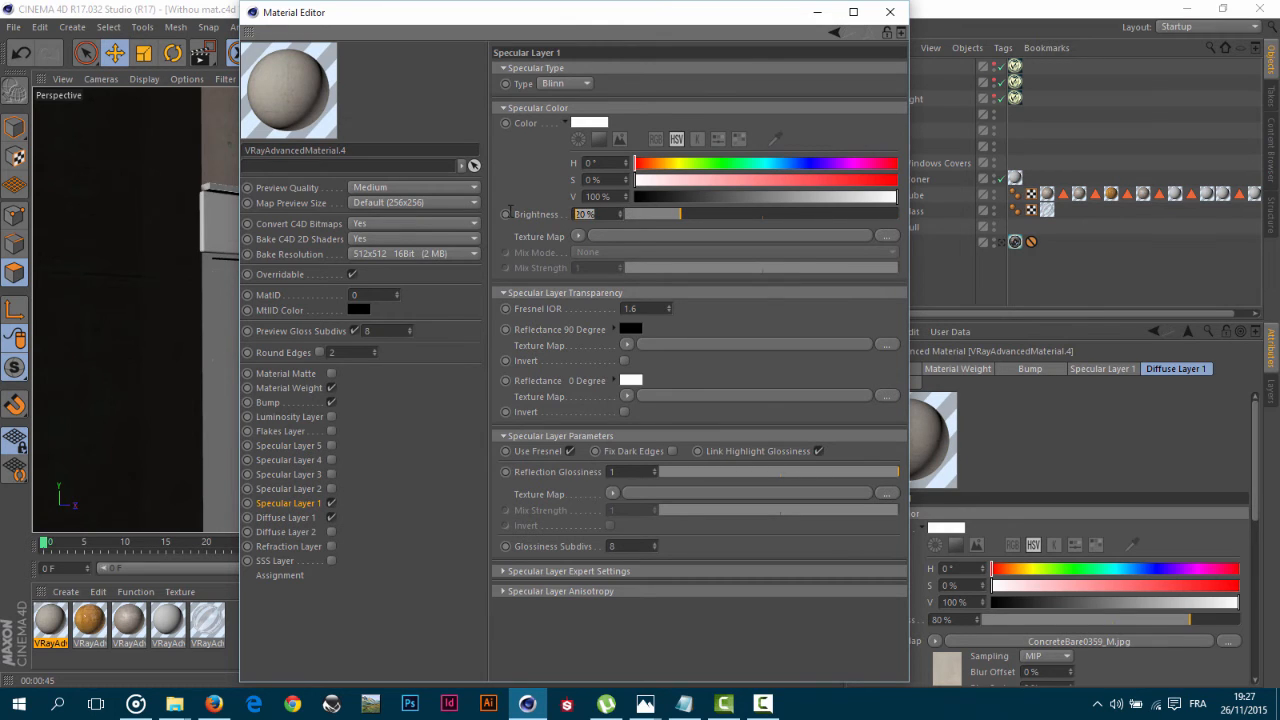
text(40)
key(Return)
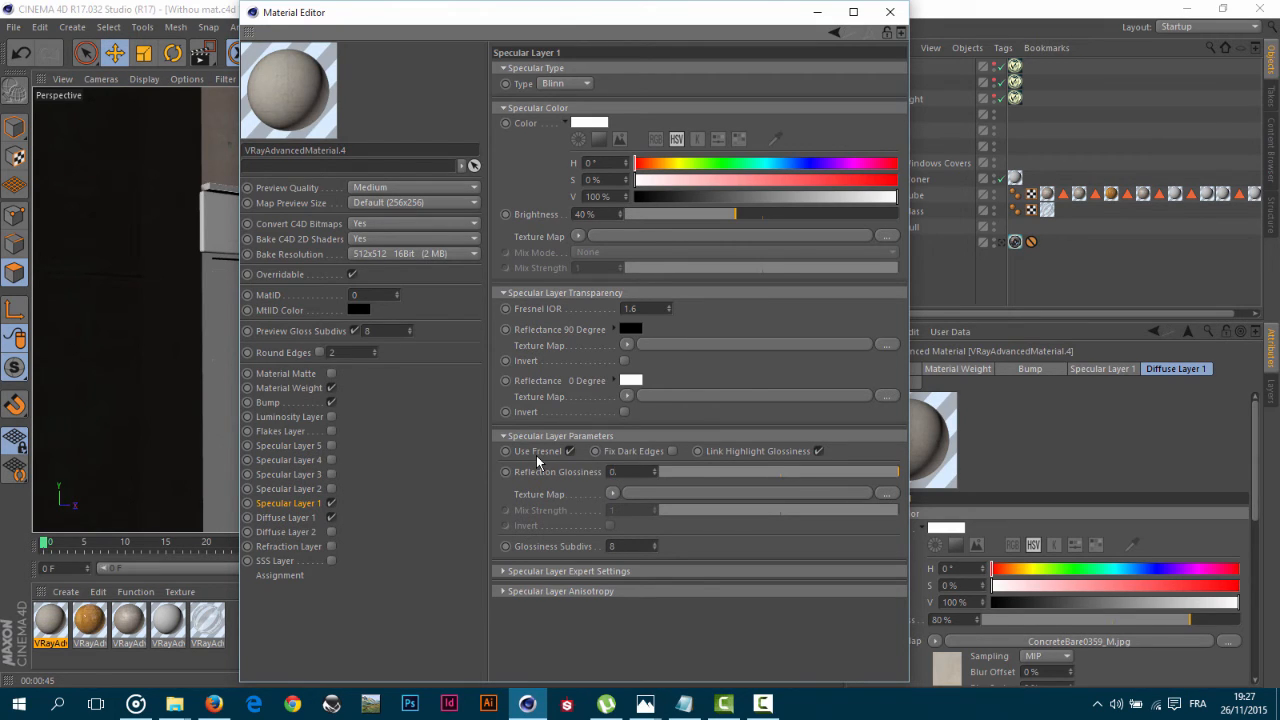
key(Return)
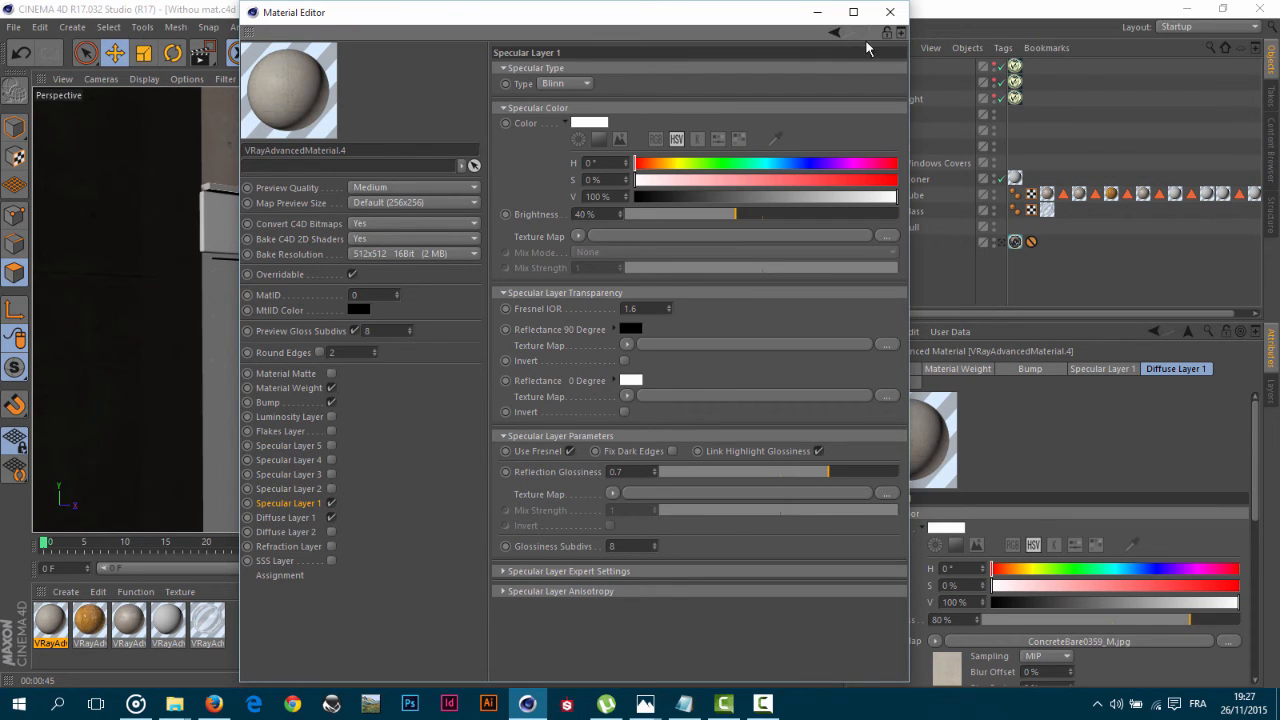
Replace the material on the Cloner's texture tag with VRayAdvancedMaterial.4.
click(890, 12)
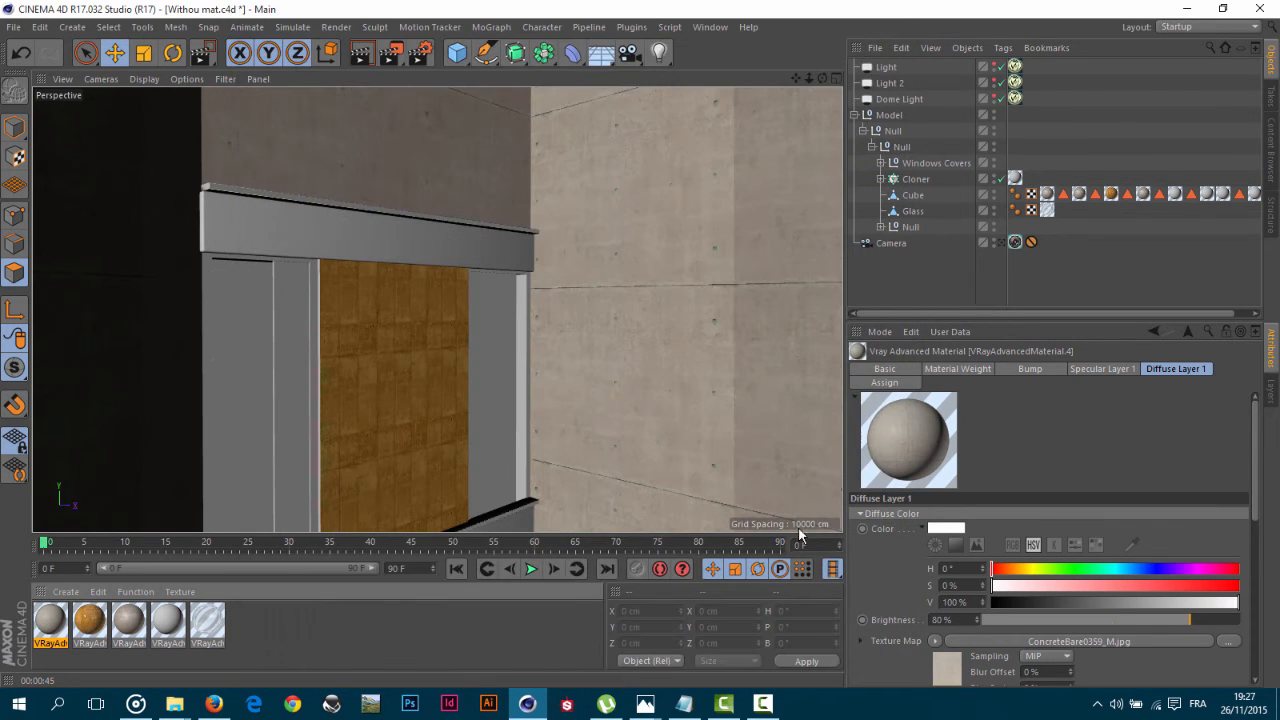
click(422, 237)
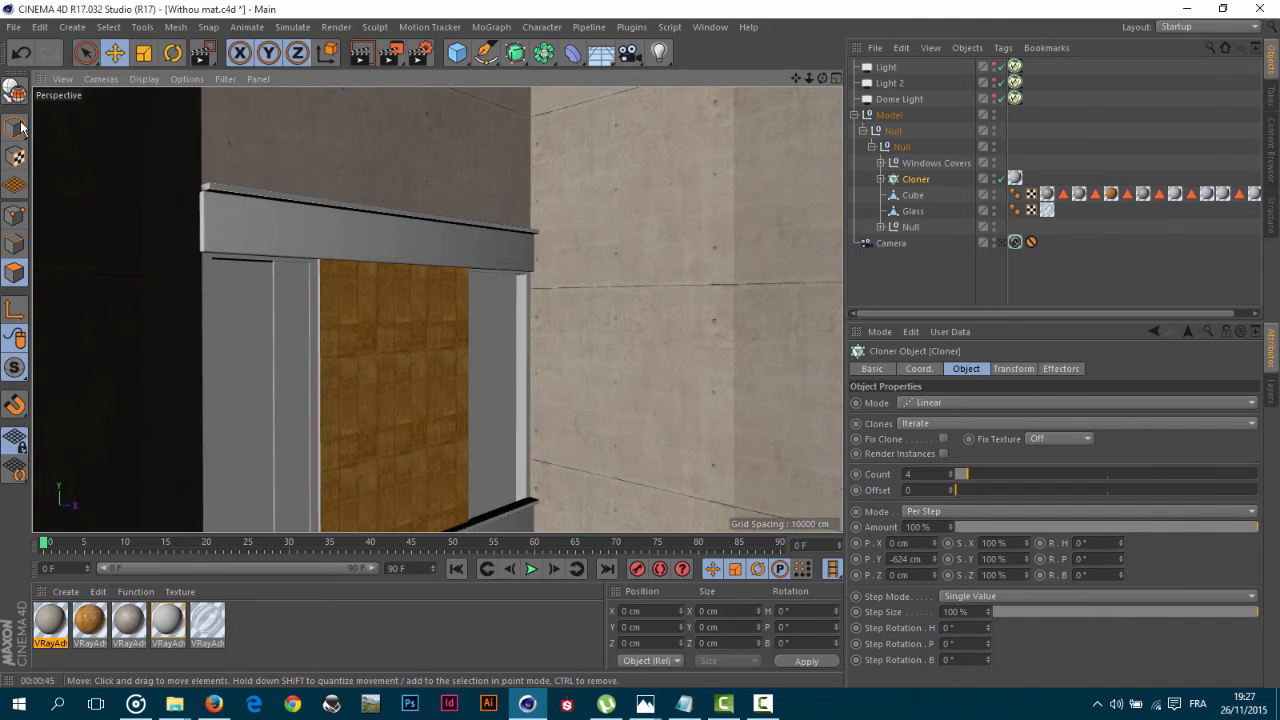
click(420, 250)
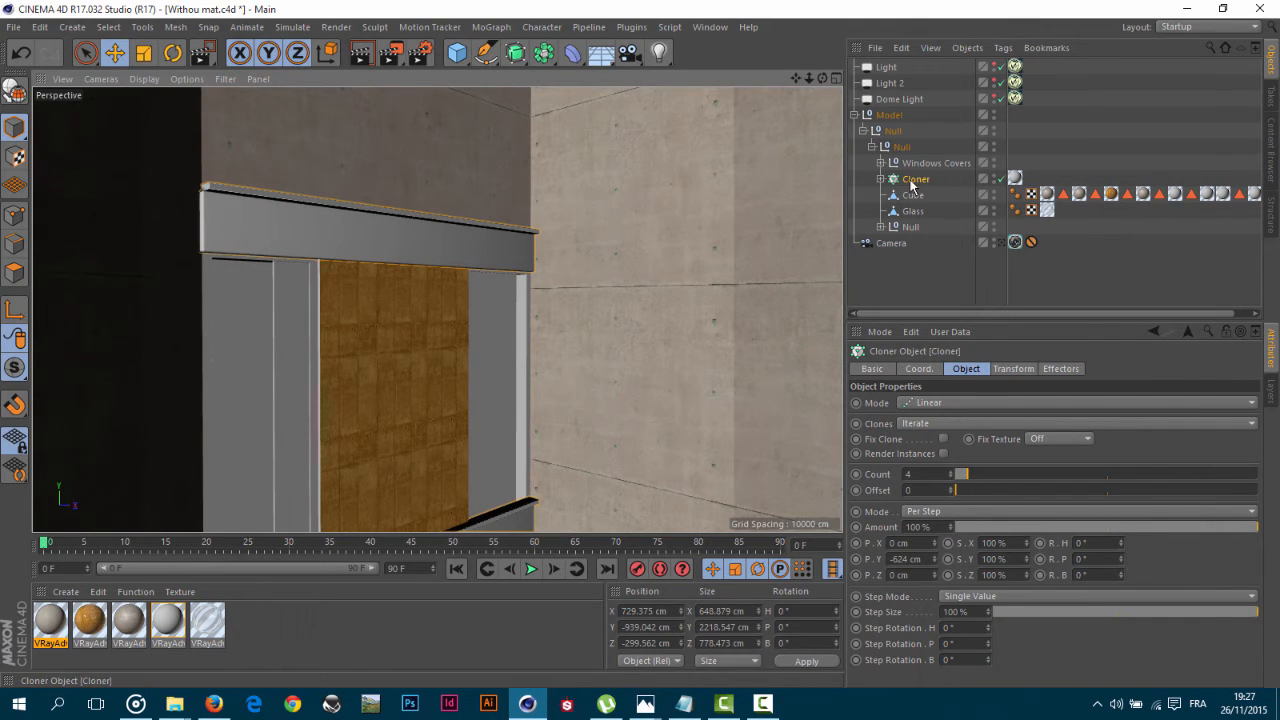
click(1015, 178)
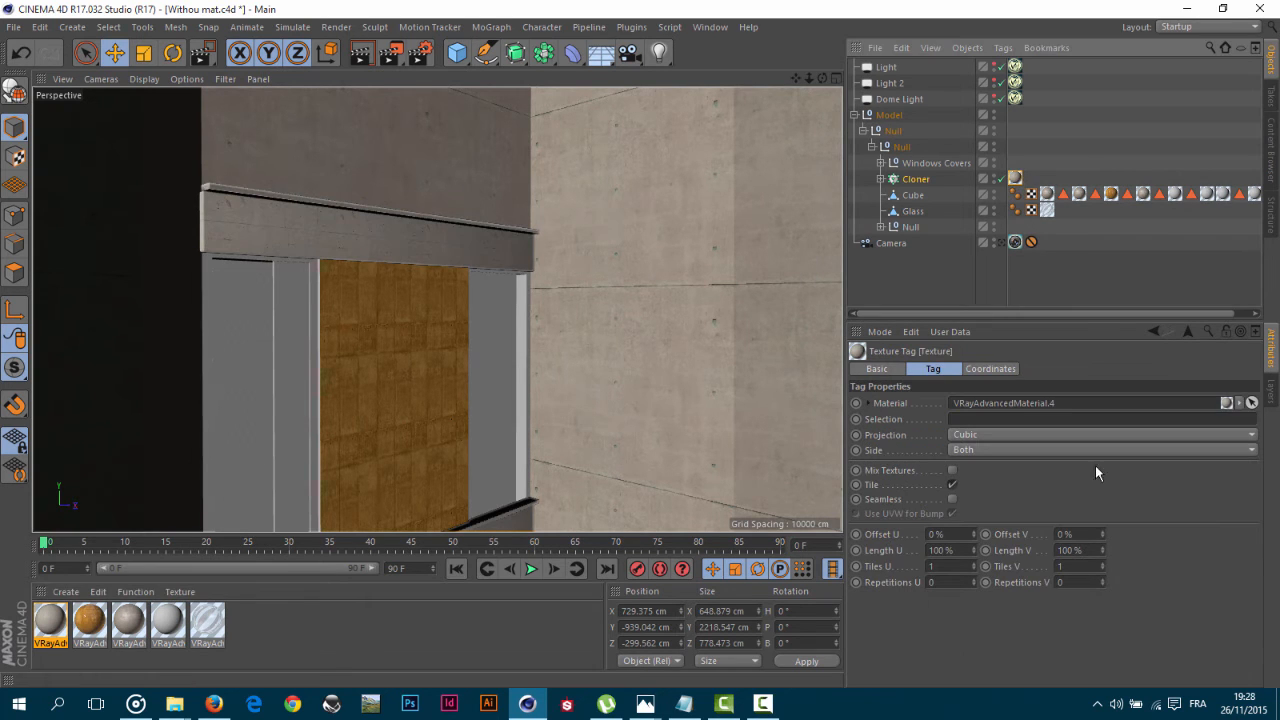
click(1089, 263)
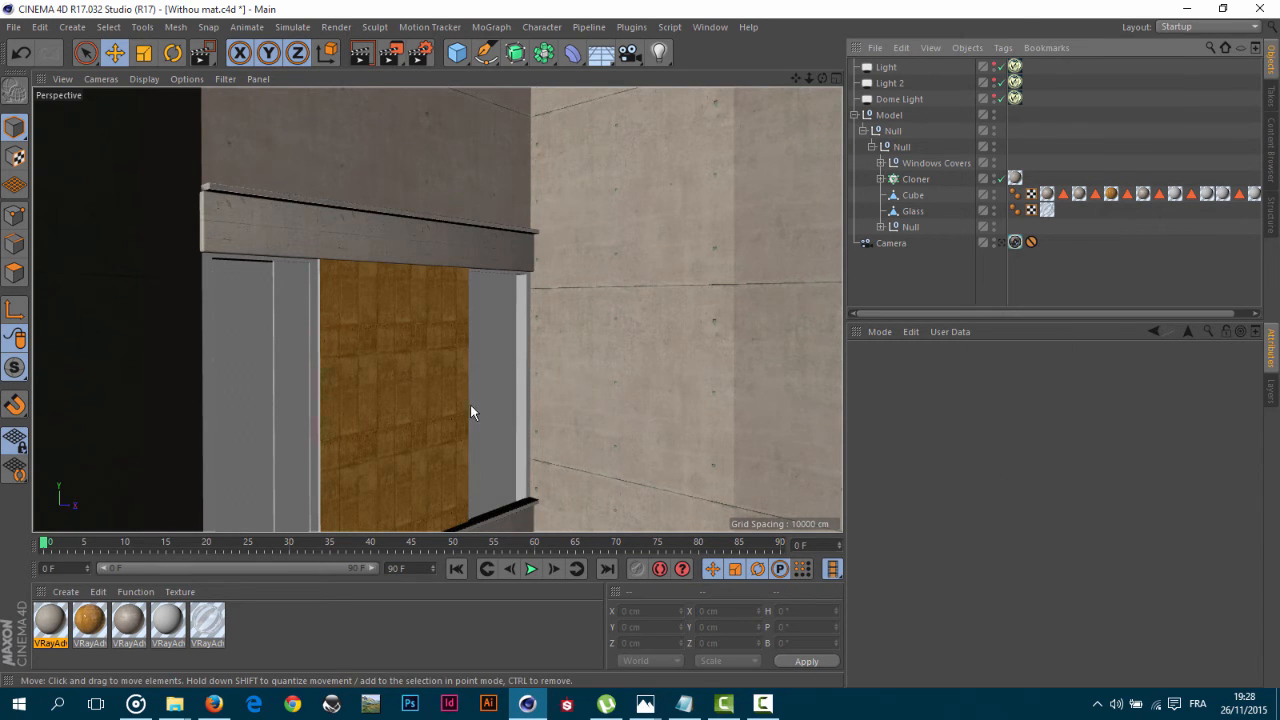
Assign the concrete VRayAdvancedMaterial.2 to the Cube's texture tag that covers the window frames.
alt+middle_drag(470, 404, 456, 249)
alt+drag(451, 325, 466, 380)
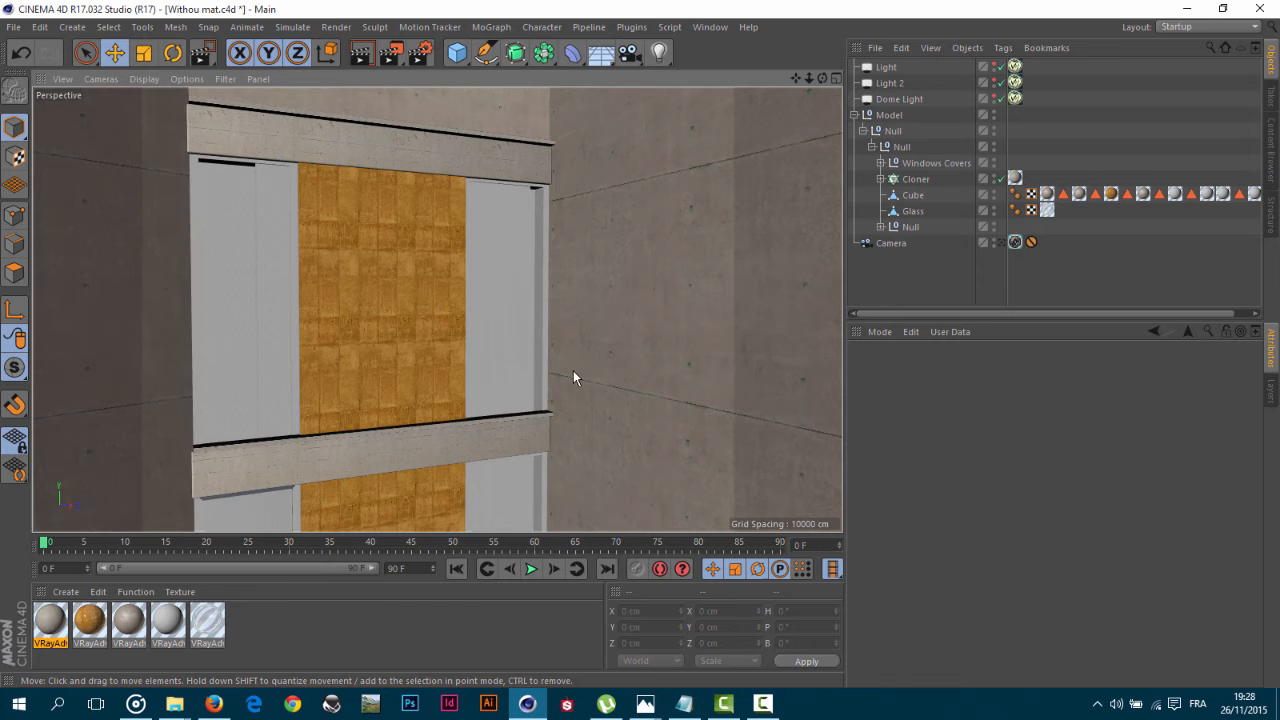
scroll(573, 370, up, 5)
alt+middle_drag(526, 289, 588, 511)
click(590, 230)
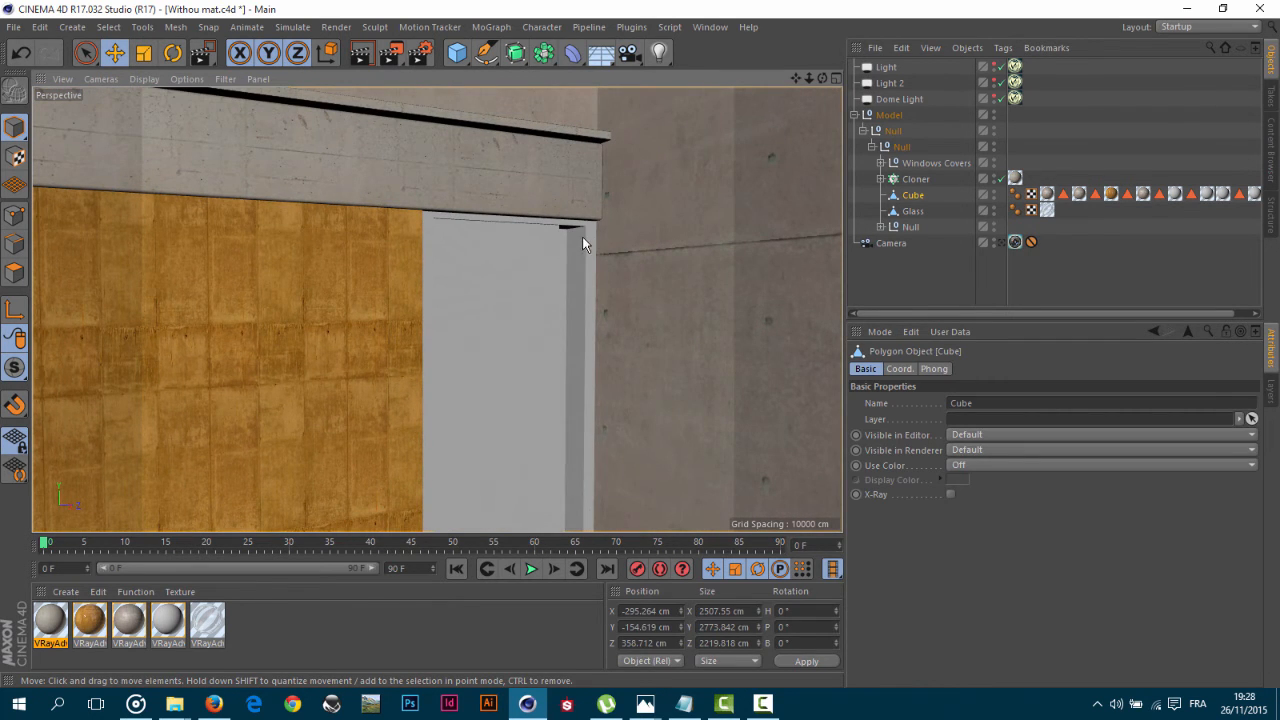
alt+drag(538, 245, 578, 238)
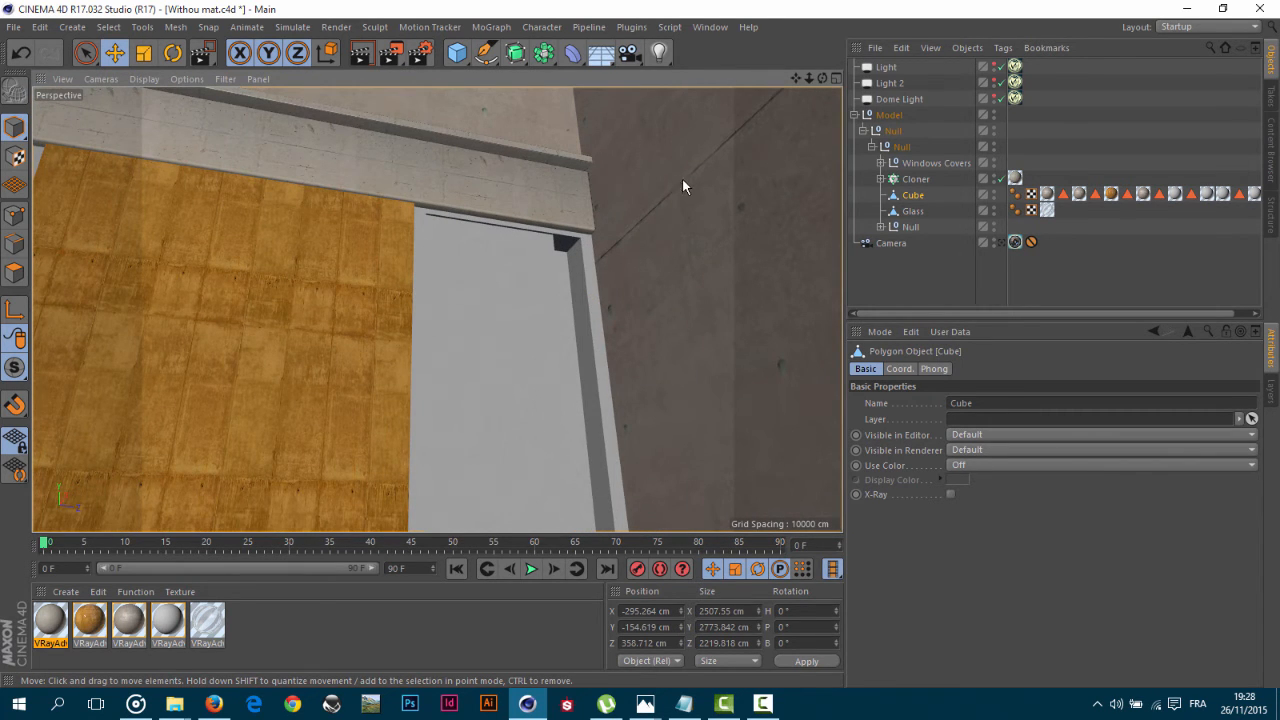
alt+drag(613, 161, 628, 250)
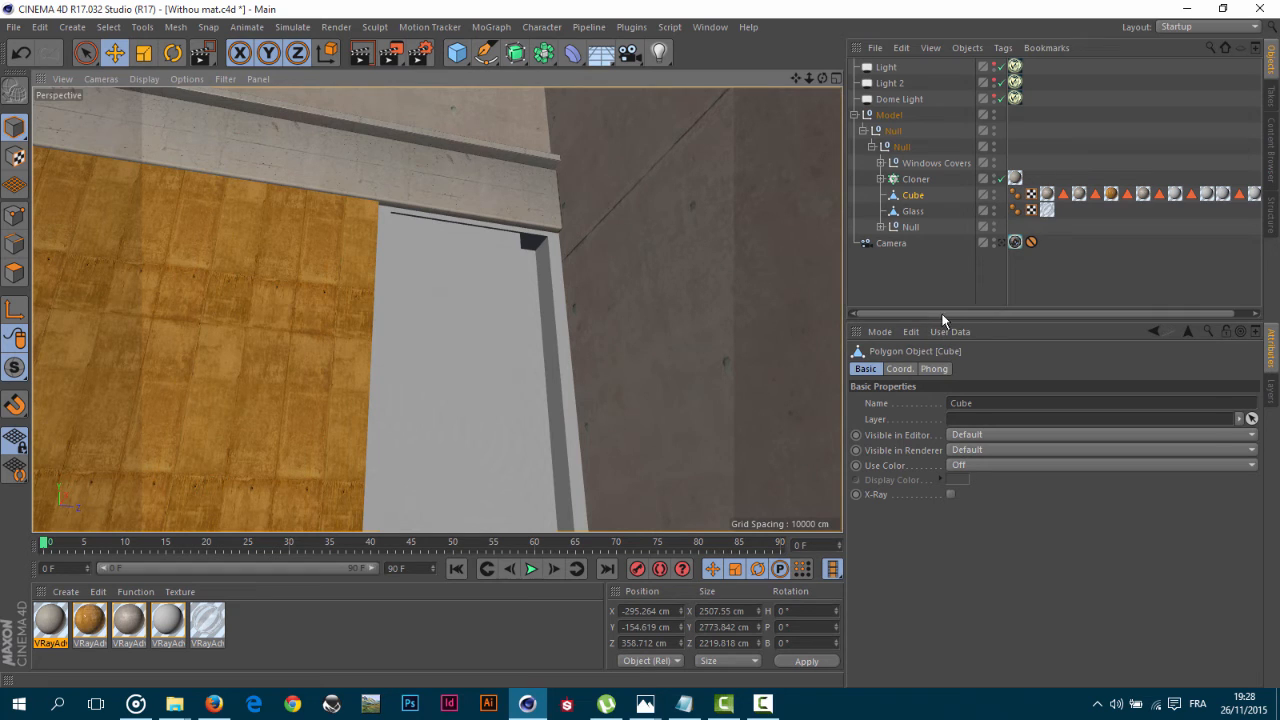
drag(941, 314, 962, 315)
drag(129, 621, 1241, 195)
drag(129, 623, 1156, 201)
key(ctrl+z)
drag(129, 623, 1200, 202)
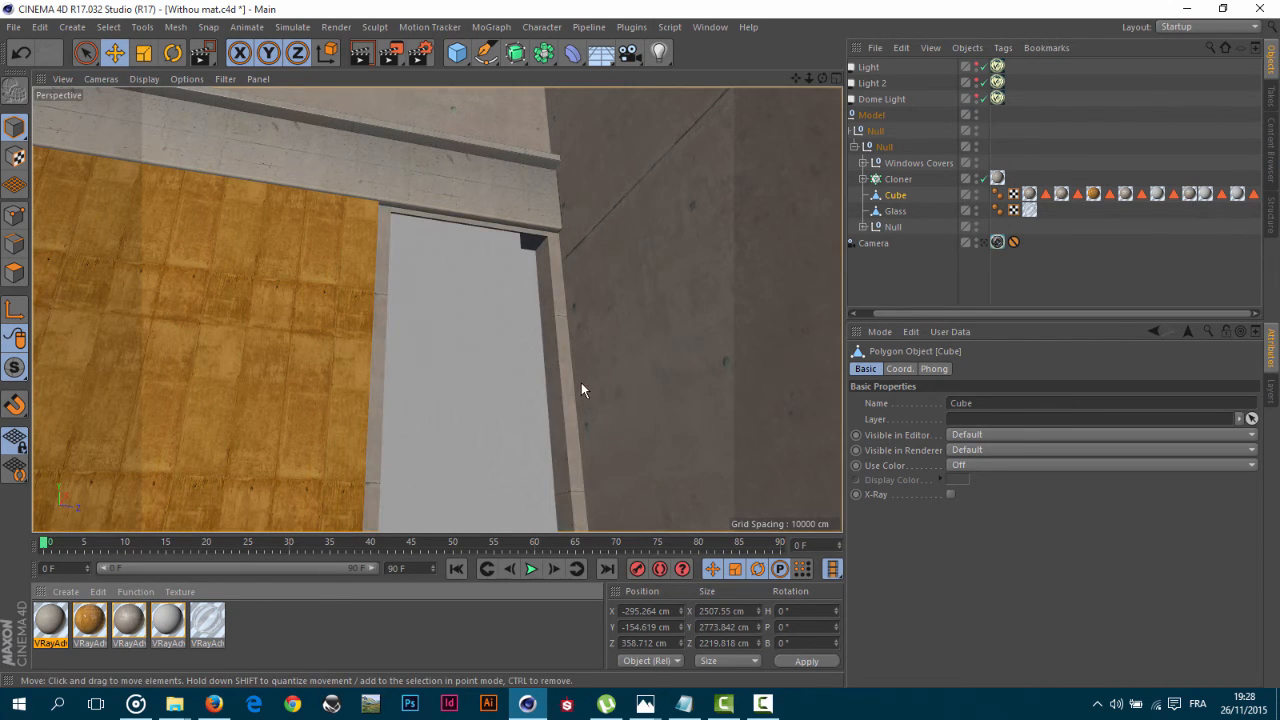
Set the window-frame concrete tag's Length U and Length V to 200% and its Offset U and Offset V to 0%.
alt+drag(234, 337, 682, 393)
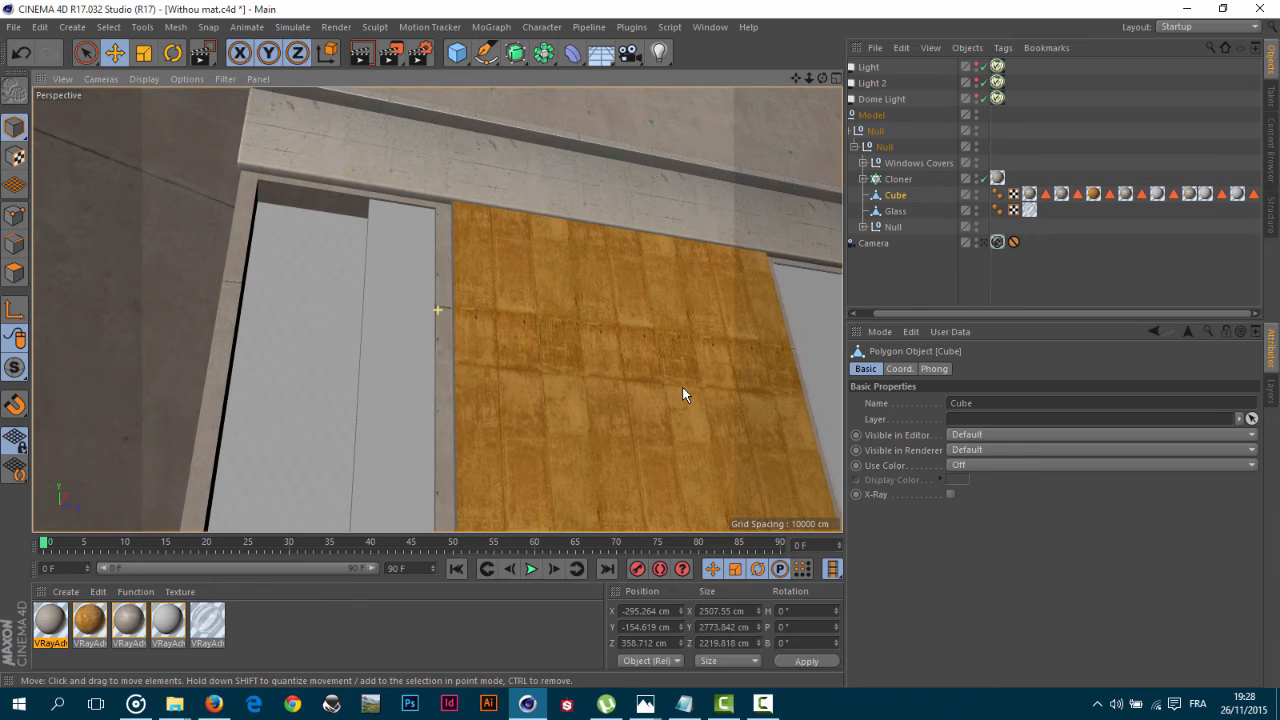
click(1191, 194)
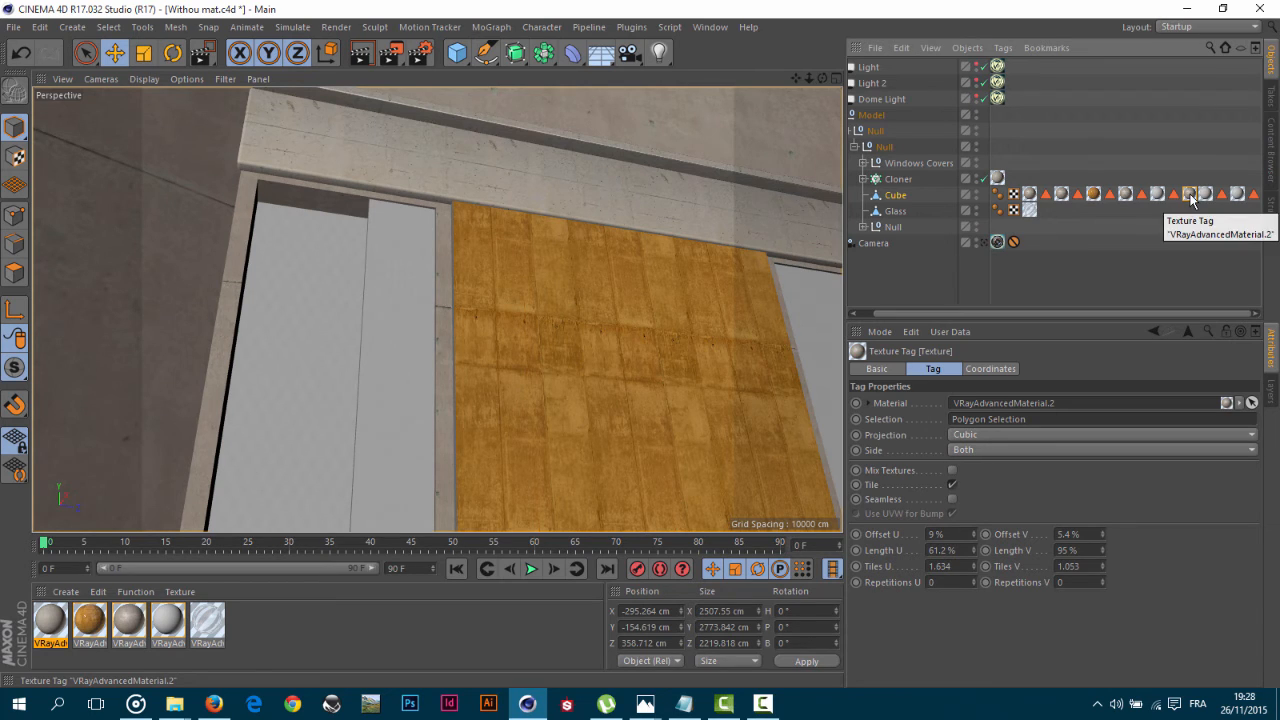
click(960, 550)
text(200)
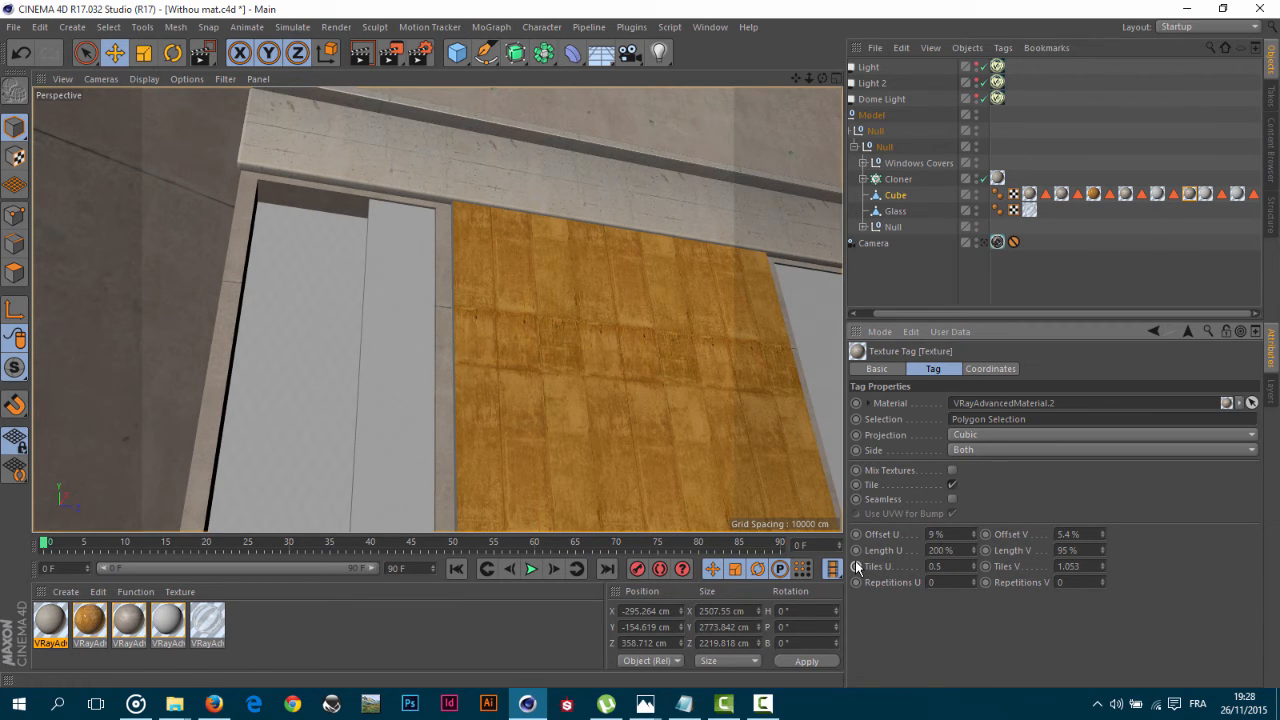
key(Tab)
text(200)
key(Return)
drag(953, 535, 863, 531)
text(0)
key(Tab)
text(0)
Create a new VRay Advanced Material for the window covers.
alt+drag(618, 435, 368, 297)
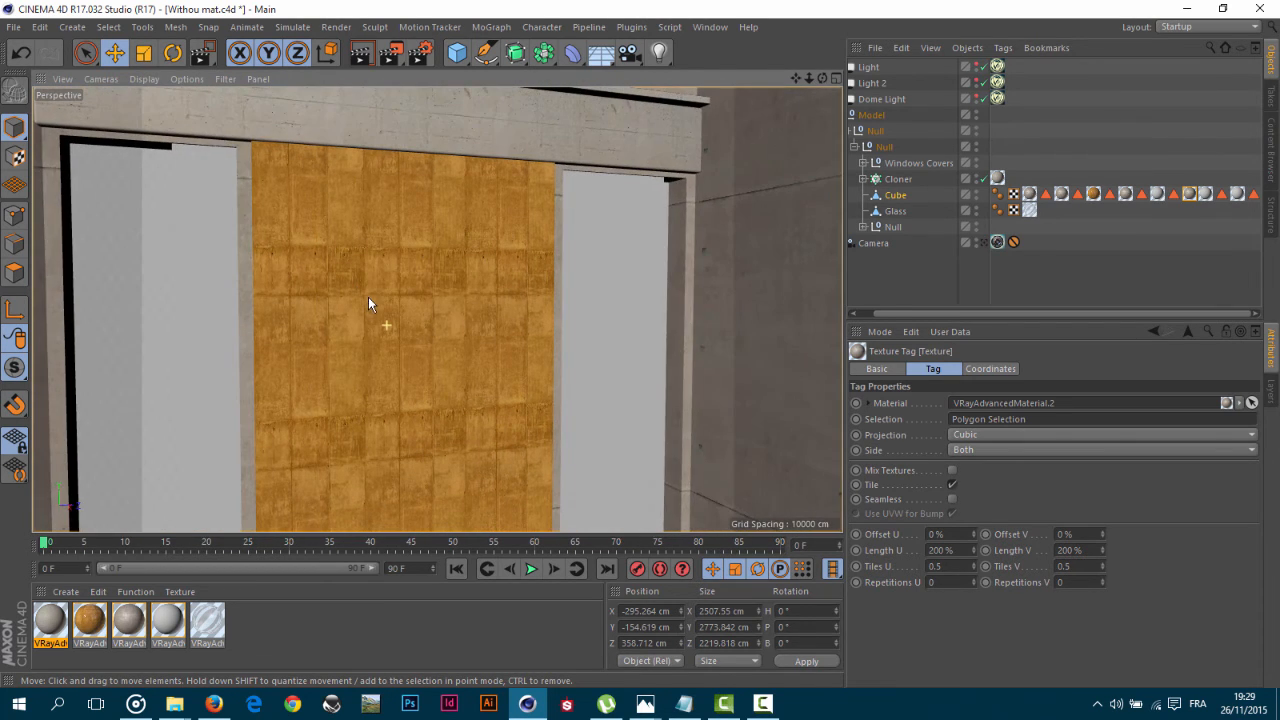
click(621, 236)
alt+drag(477, 383, 432, 238)
click(65, 591)
mouse_move(228, 481)
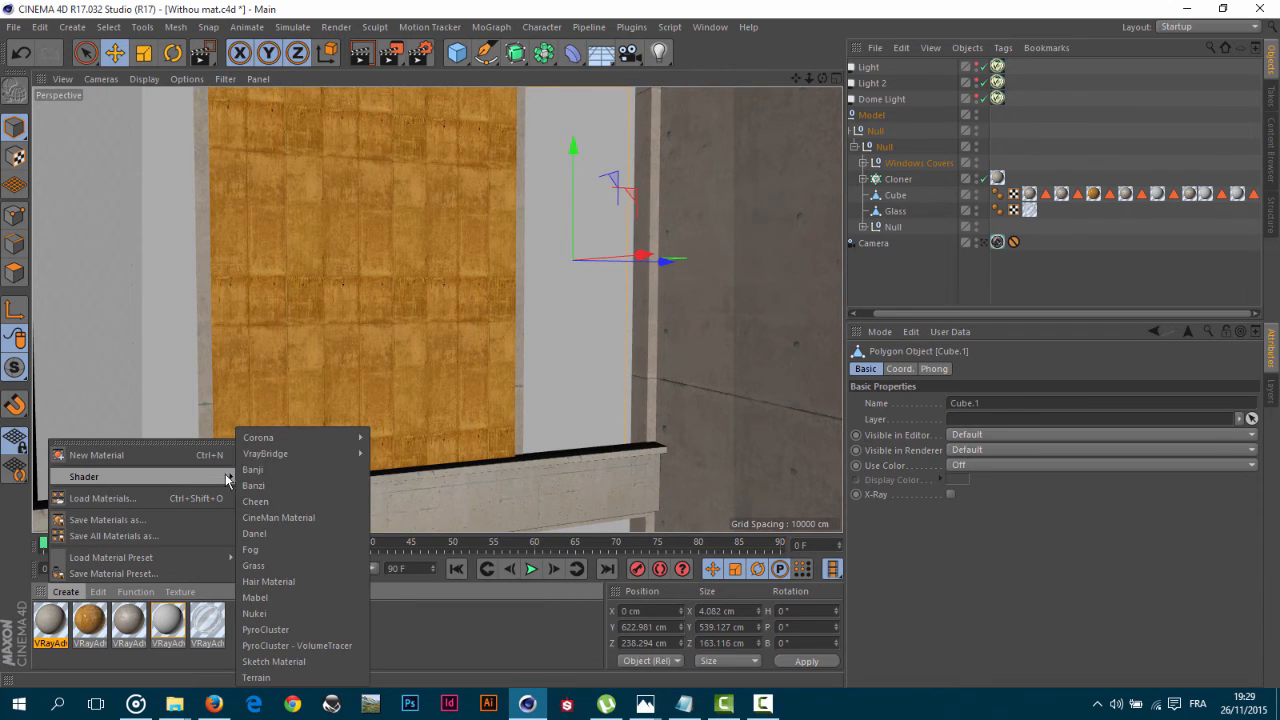
mouse_move(358, 455)
click(447, 470)
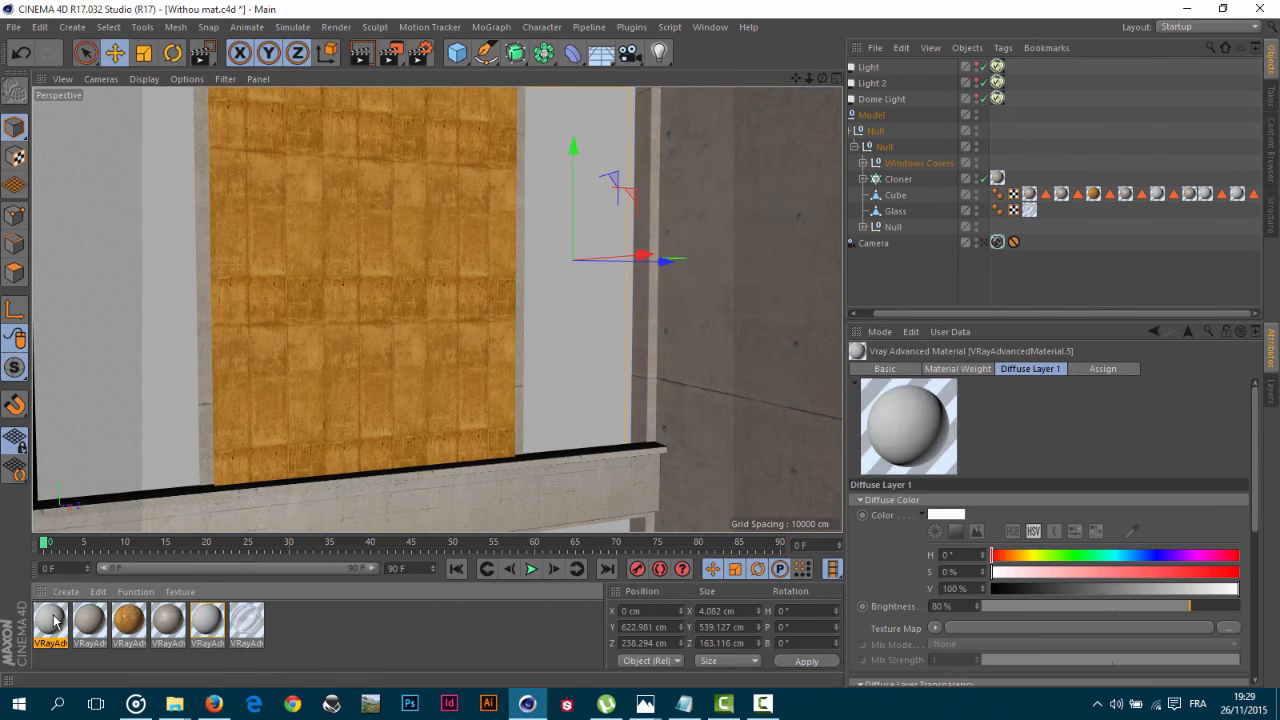
Enable Specular Layer 1 on the new material and load Grungemaps0154_S.jpg as its Reflection Glossiness texture map.
double_click(55, 622)
click(300, 518)
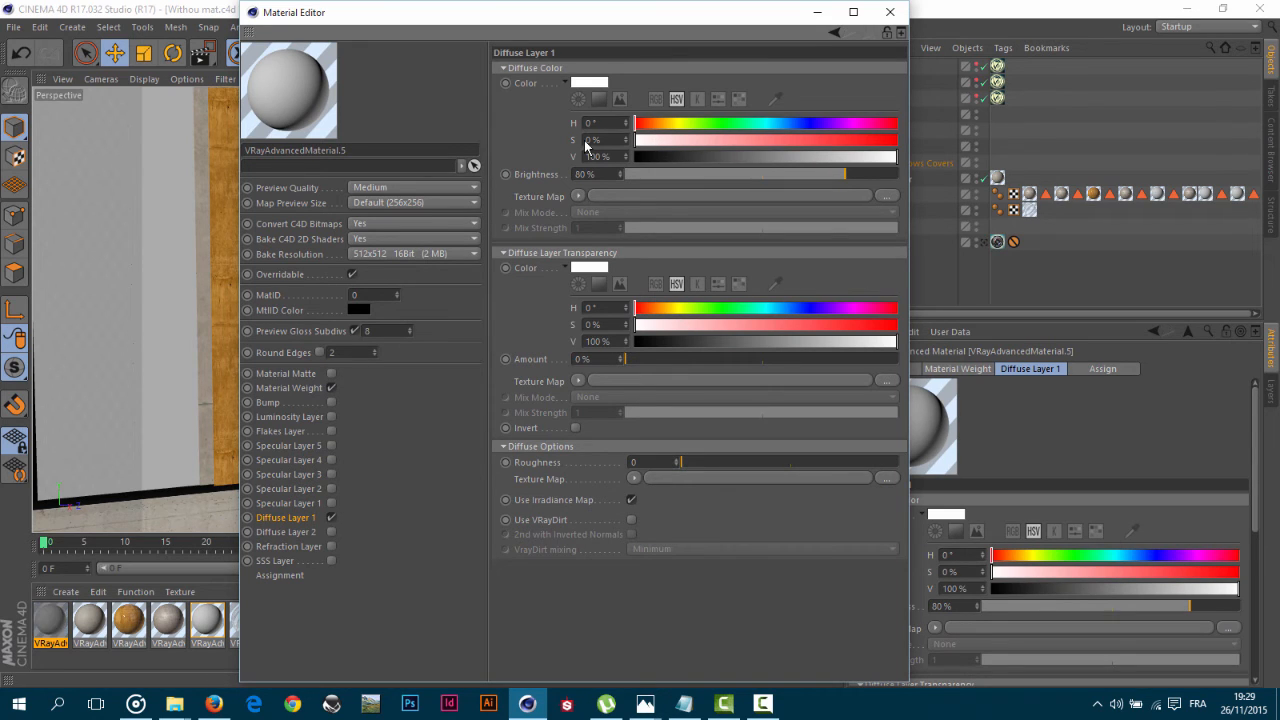
click(303, 505)
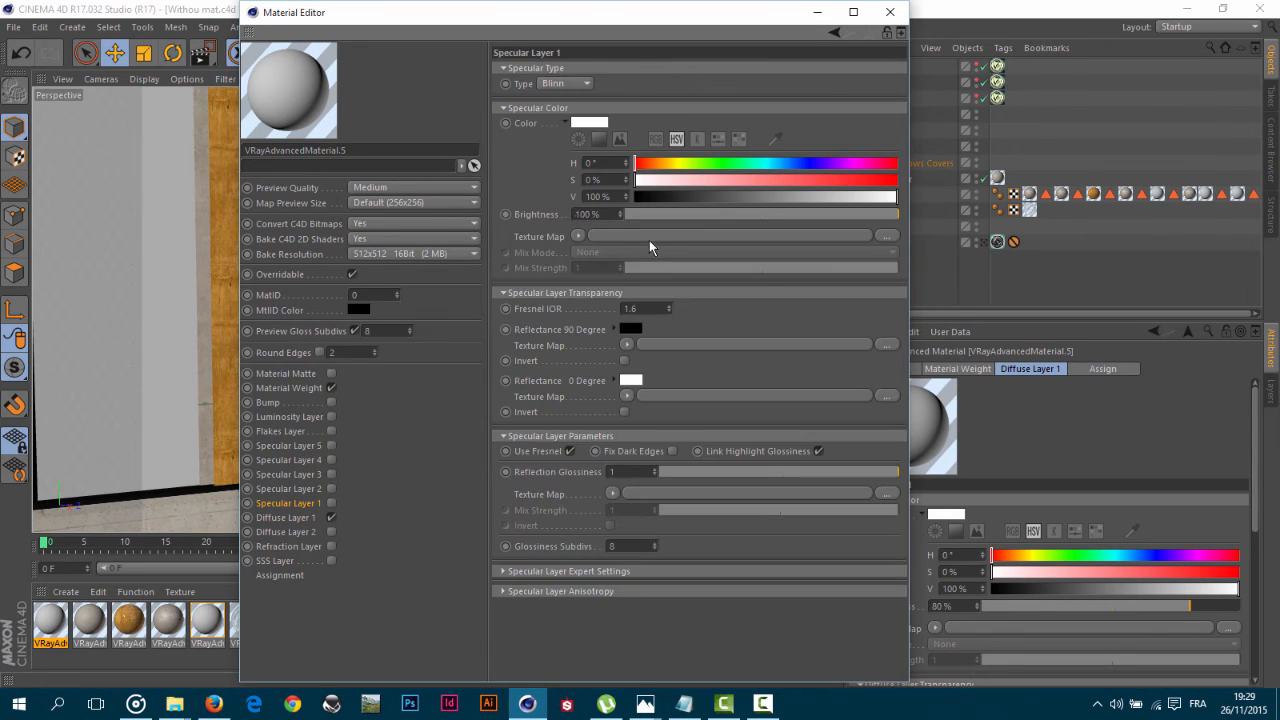
click(332, 503)
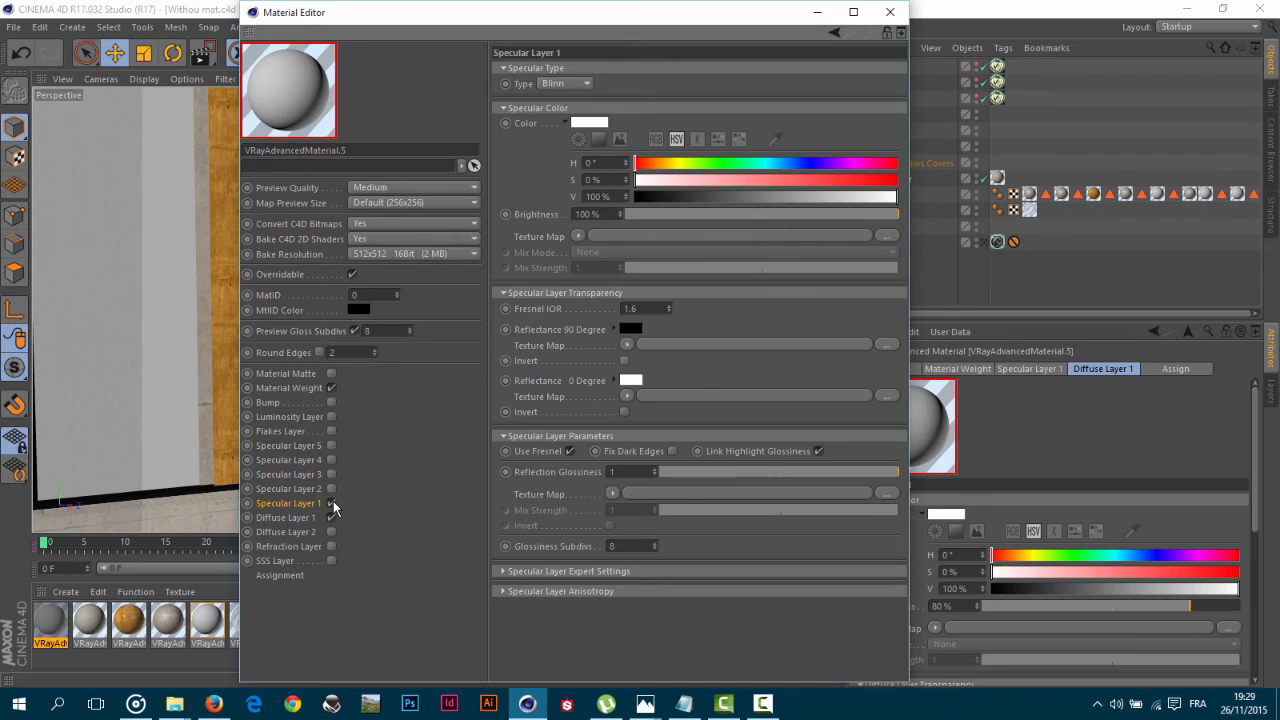
click(893, 494)
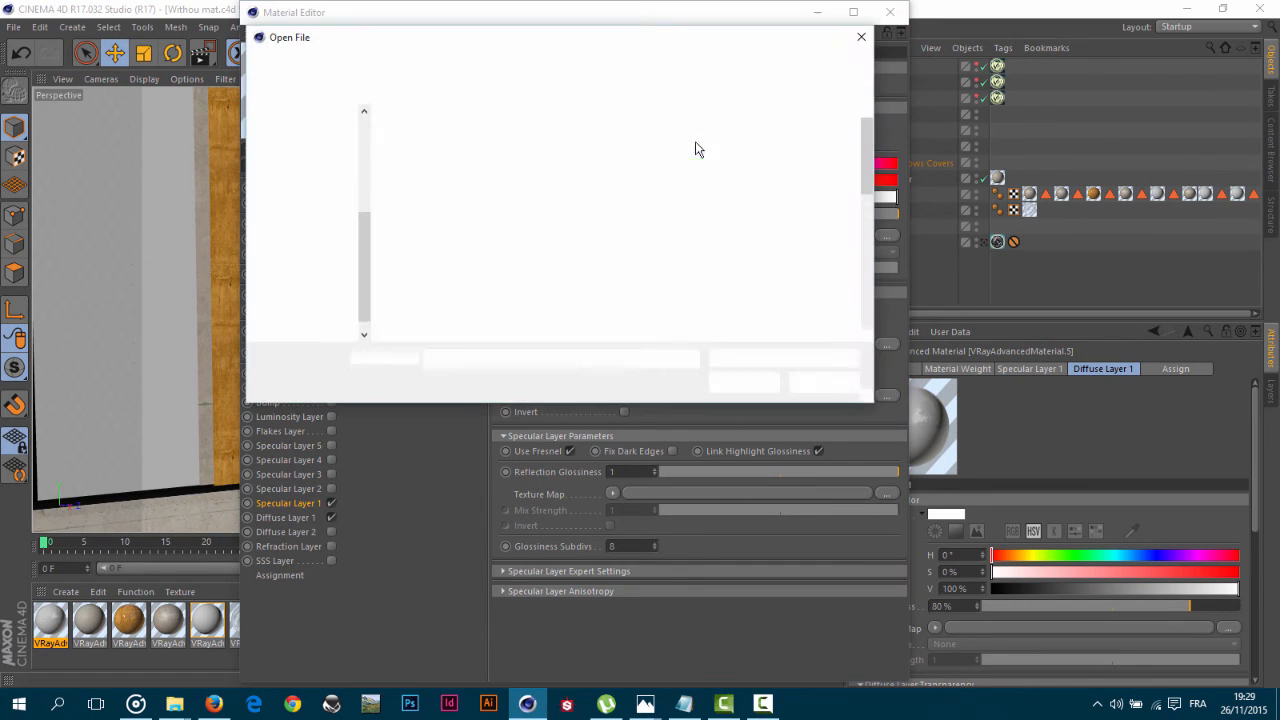
drag(866, 161, 866, 223)
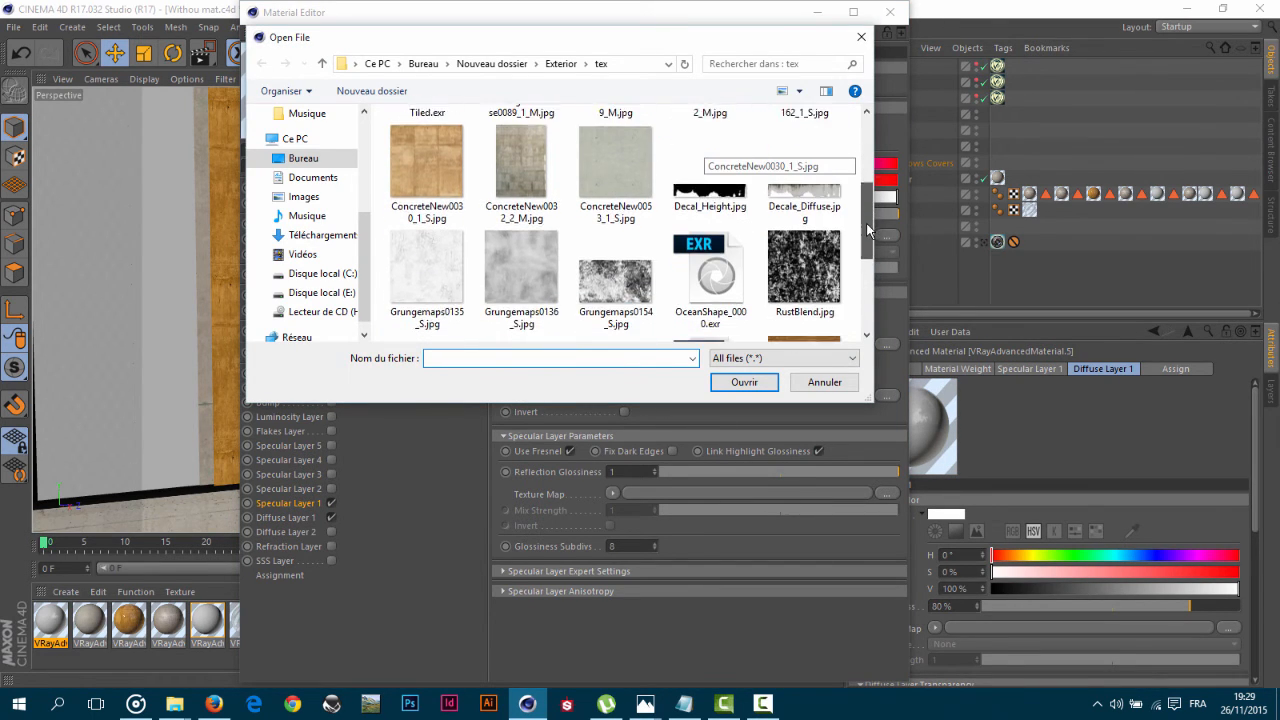
click(410, 263)
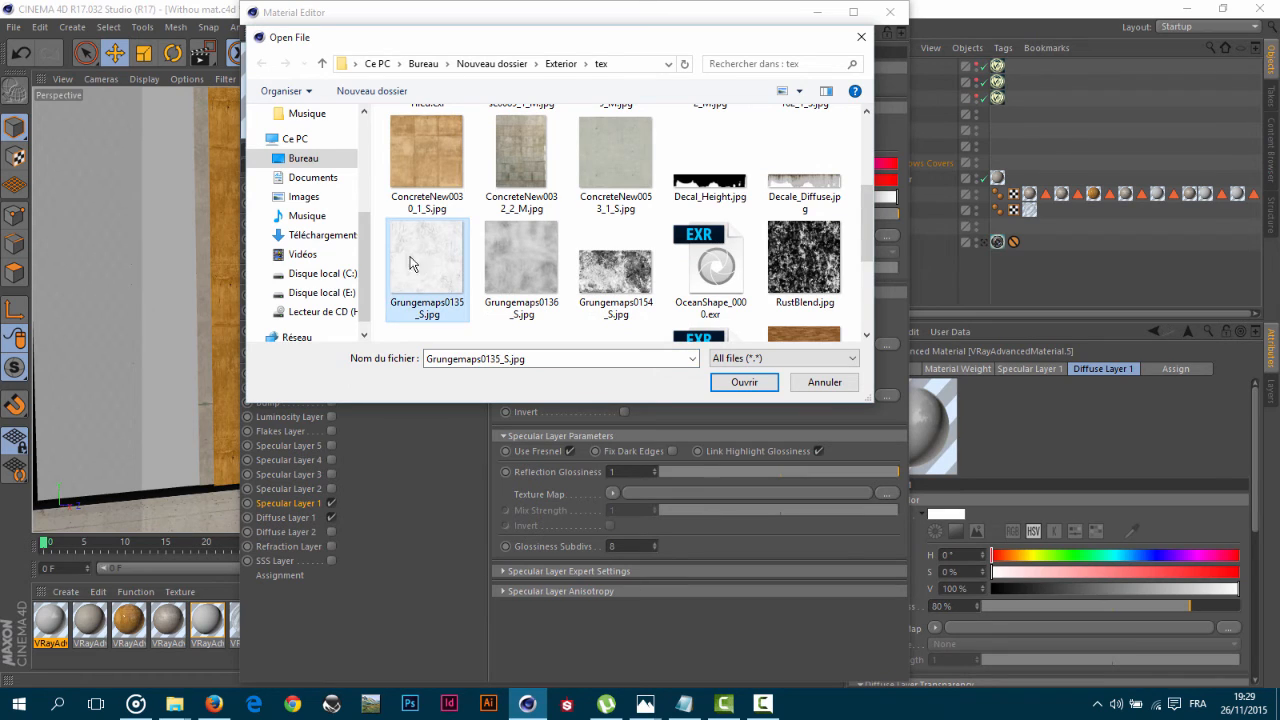
click(522, 262)
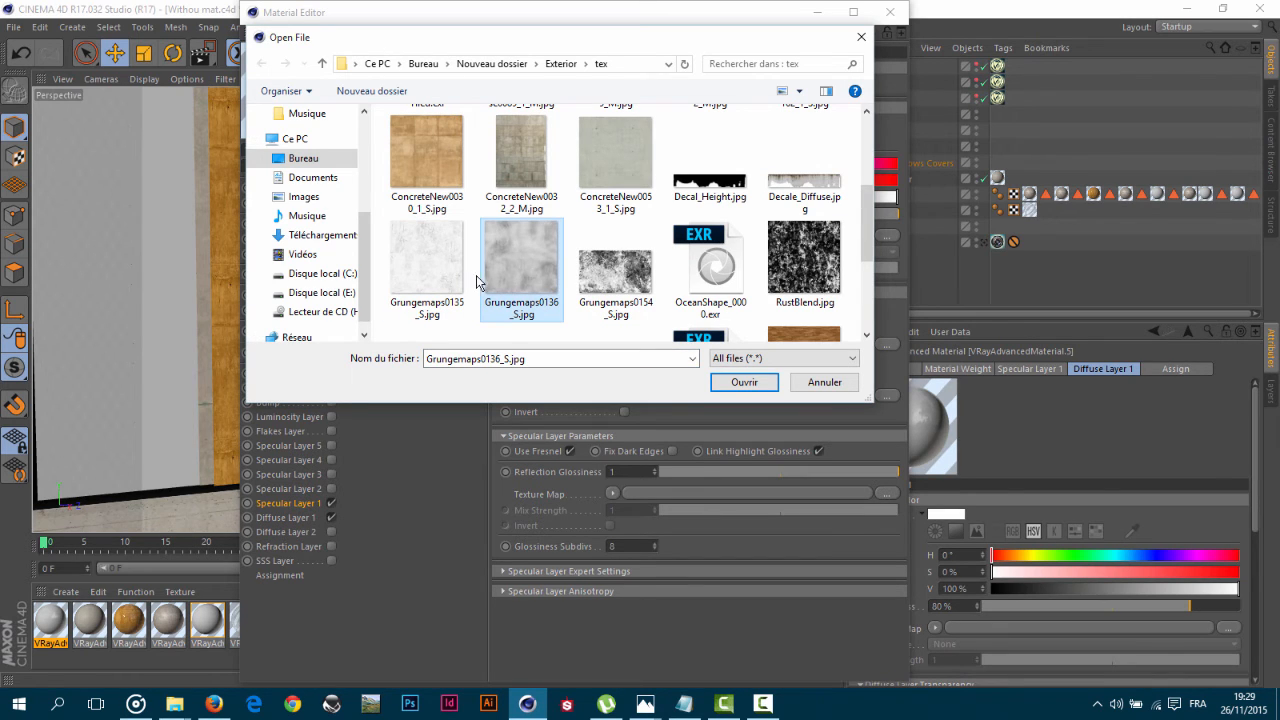
click(624, 280)
click(745, 384)
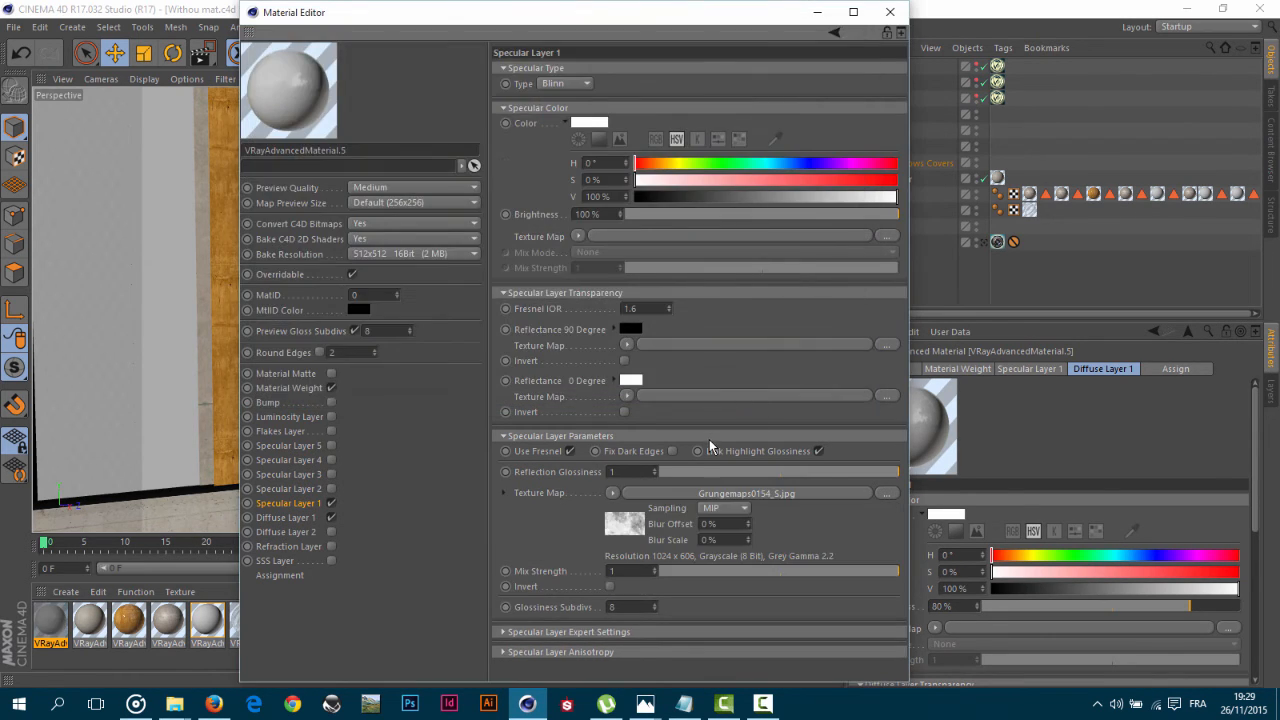
Set the new material's Reflection Glossiness to 0.7 and close the material editor.
click(637, 474)
text(0.)
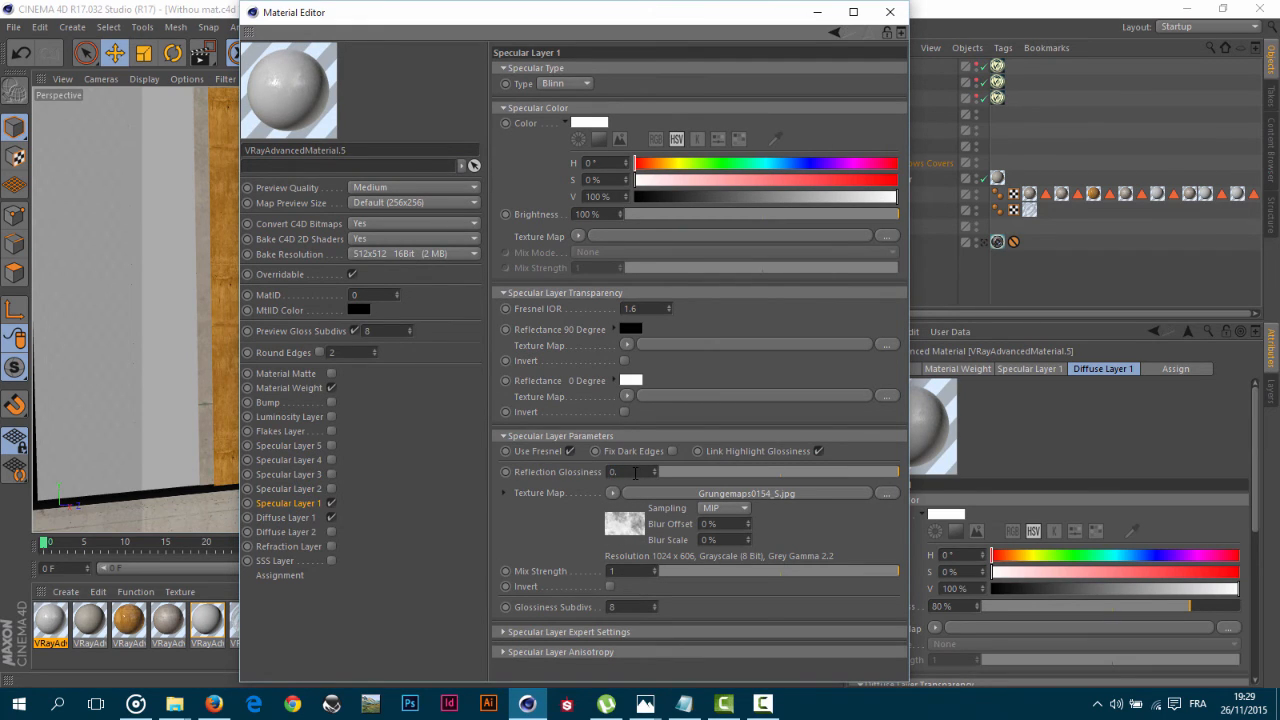
text(7)
key(Return)
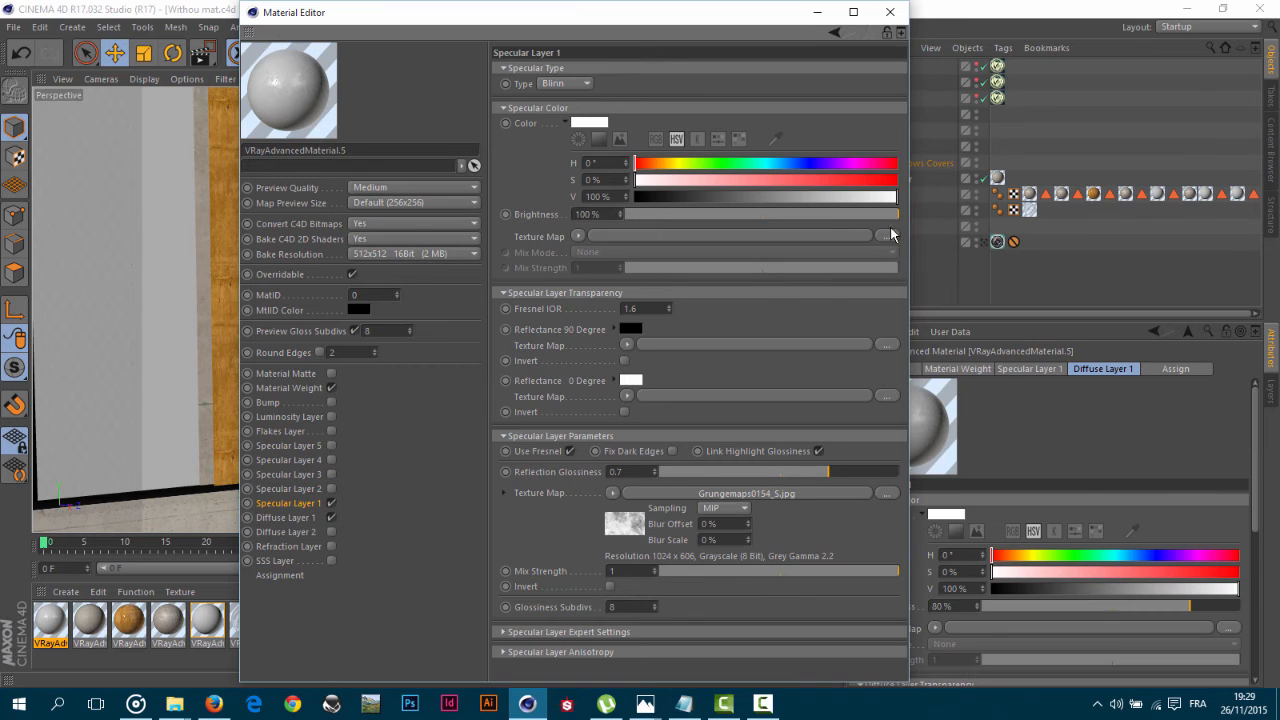
click(285, 388)
click(890, 12)
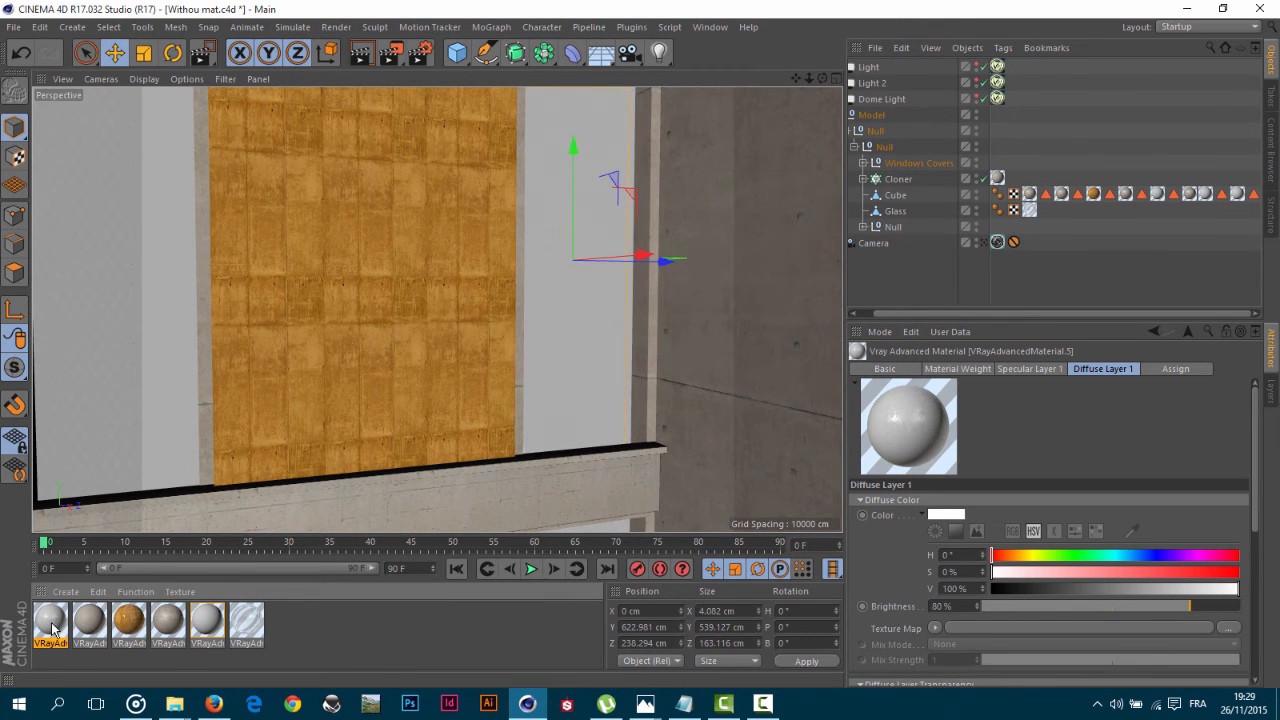
Assign the new glossy material to the Windows Covers group and delete the texture tags of its six child cubes.
drag(884, 145, 906, 164)
click(863, 162)
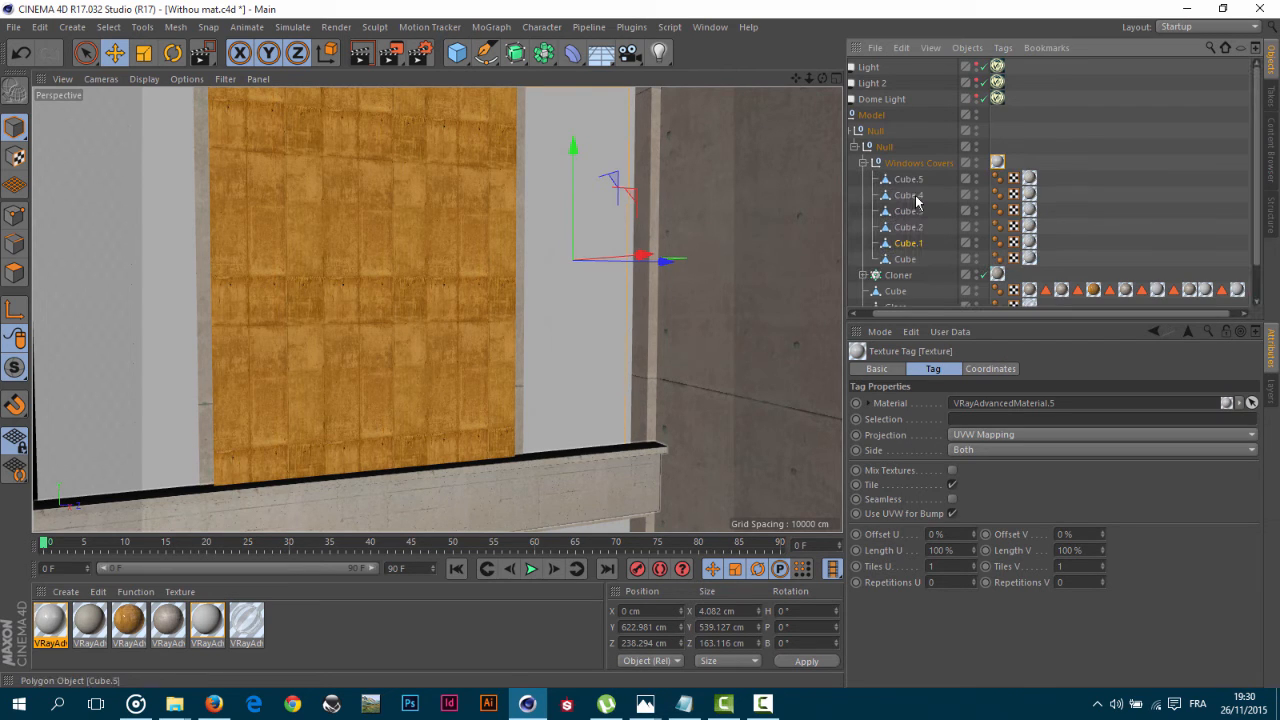
drag(1073, 178, 1020, 266)
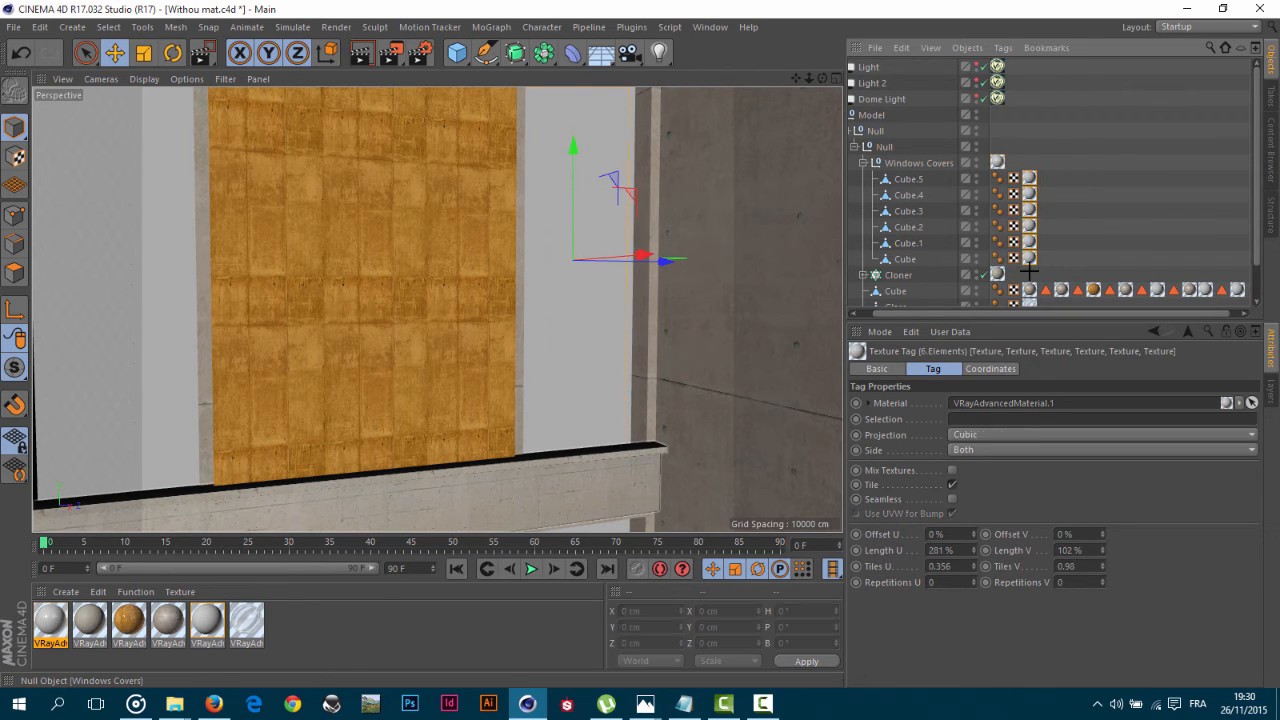
key(Delete)
Set the Windows Covers texture tag's projection to Cubic.
click(1000, 161)
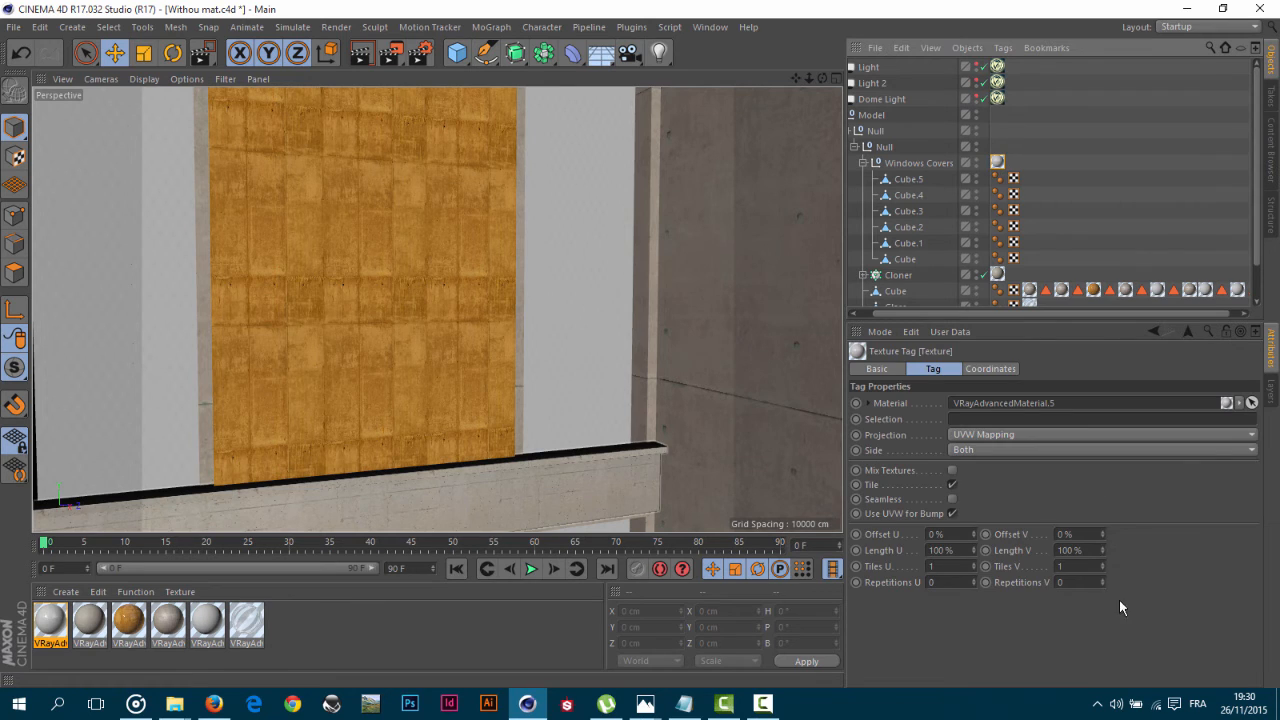
click(1034, 427)
click(1020, 495)
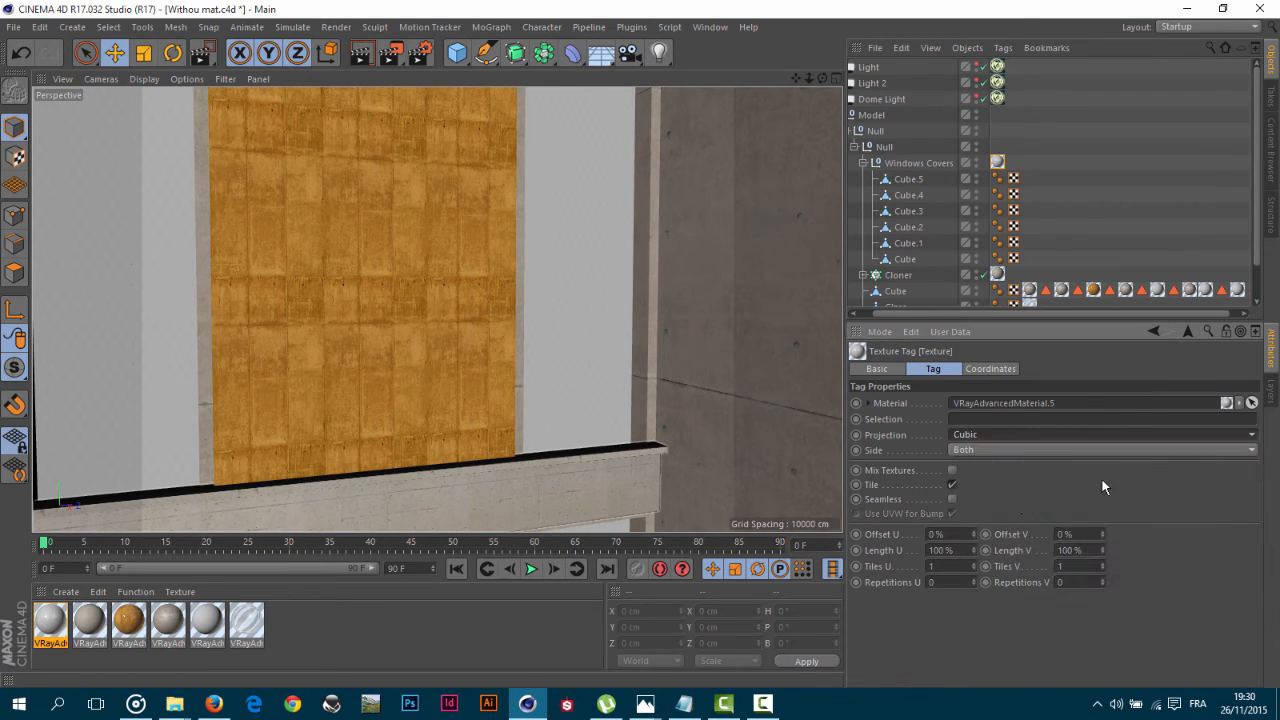
click(1143, 171)
Collapse the inner Null of the Model hierarchy and view the scene through the Camera.
scroll(646, 218, down, 4)
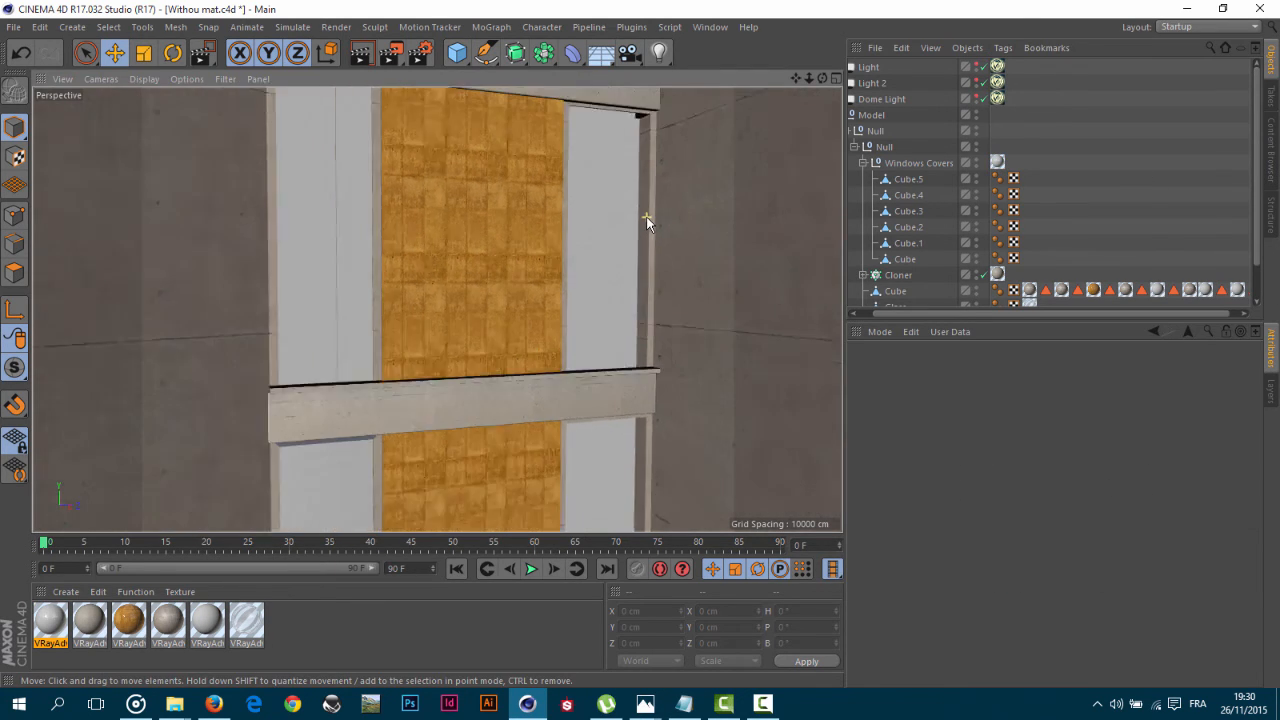
scroll(646, 218, down, 5)
alt+drag(437, 310, 1029, 225)
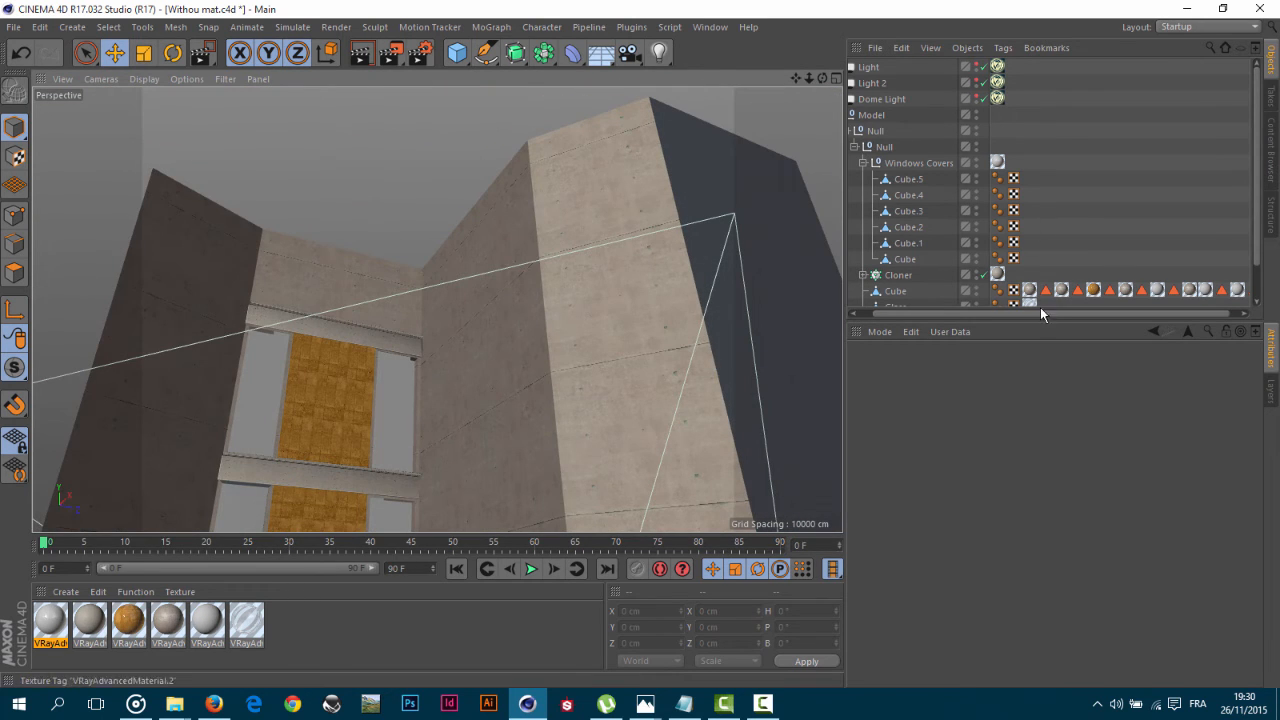
drag(1257, 173, 1257, 212)
click(856, 106)
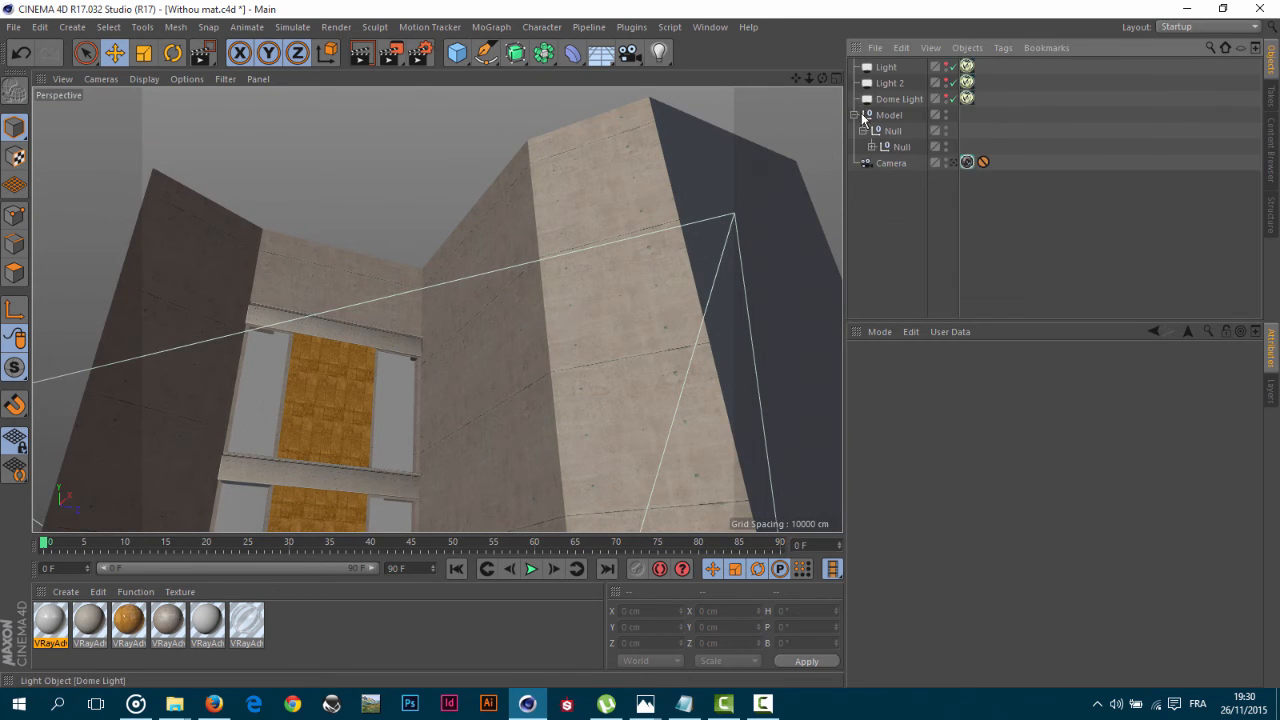
click(955, 162)
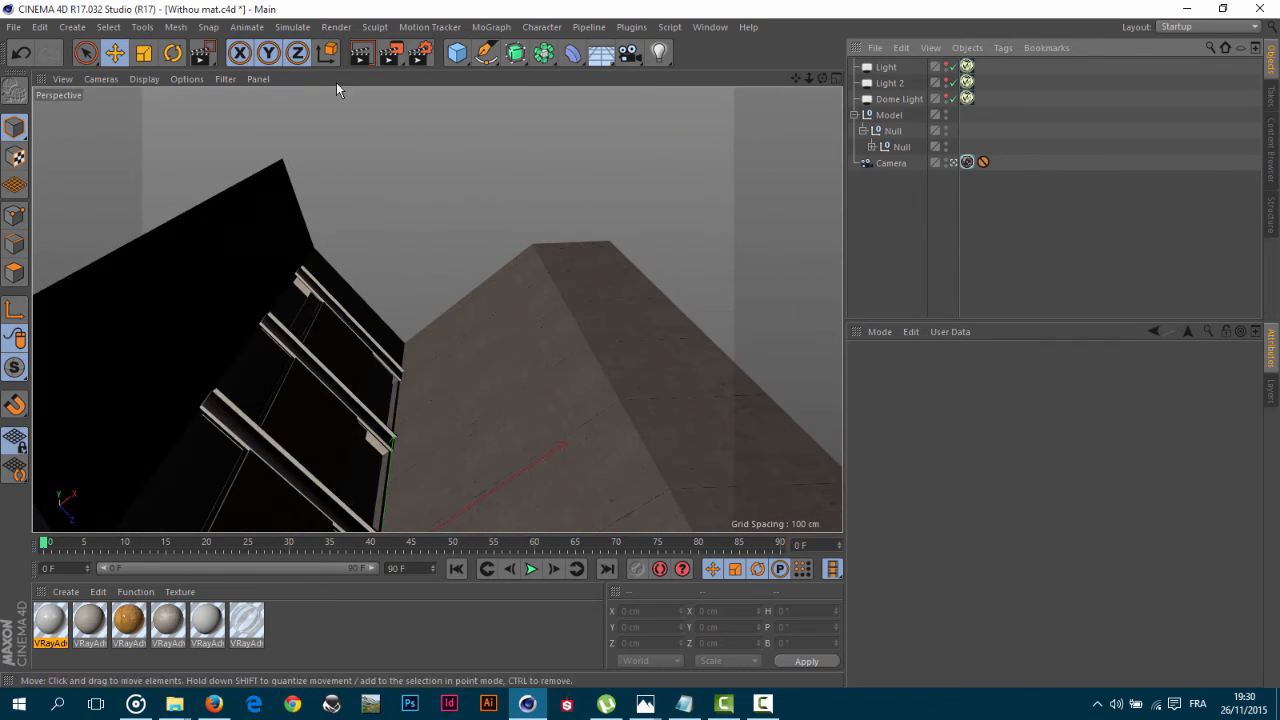
Render the Camera view to check the building's materials and lighting.
click(361, 52)
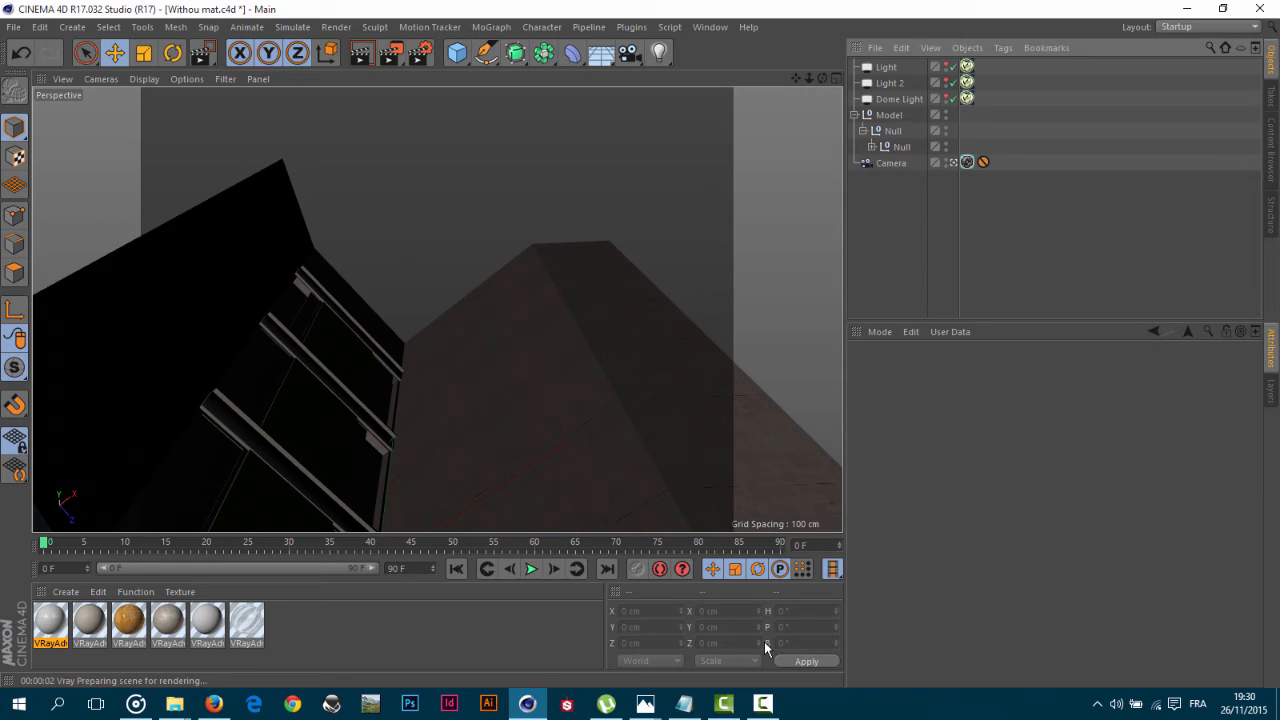
click(763, 703)
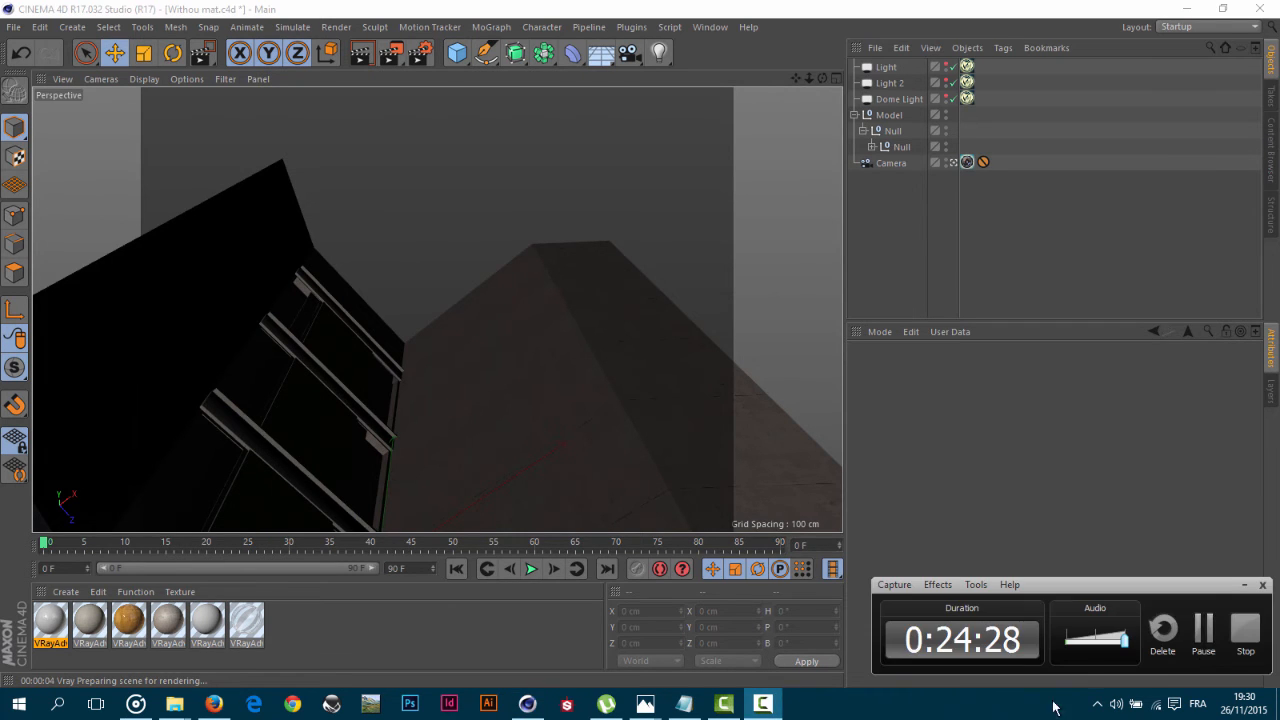
click(1205, 637)
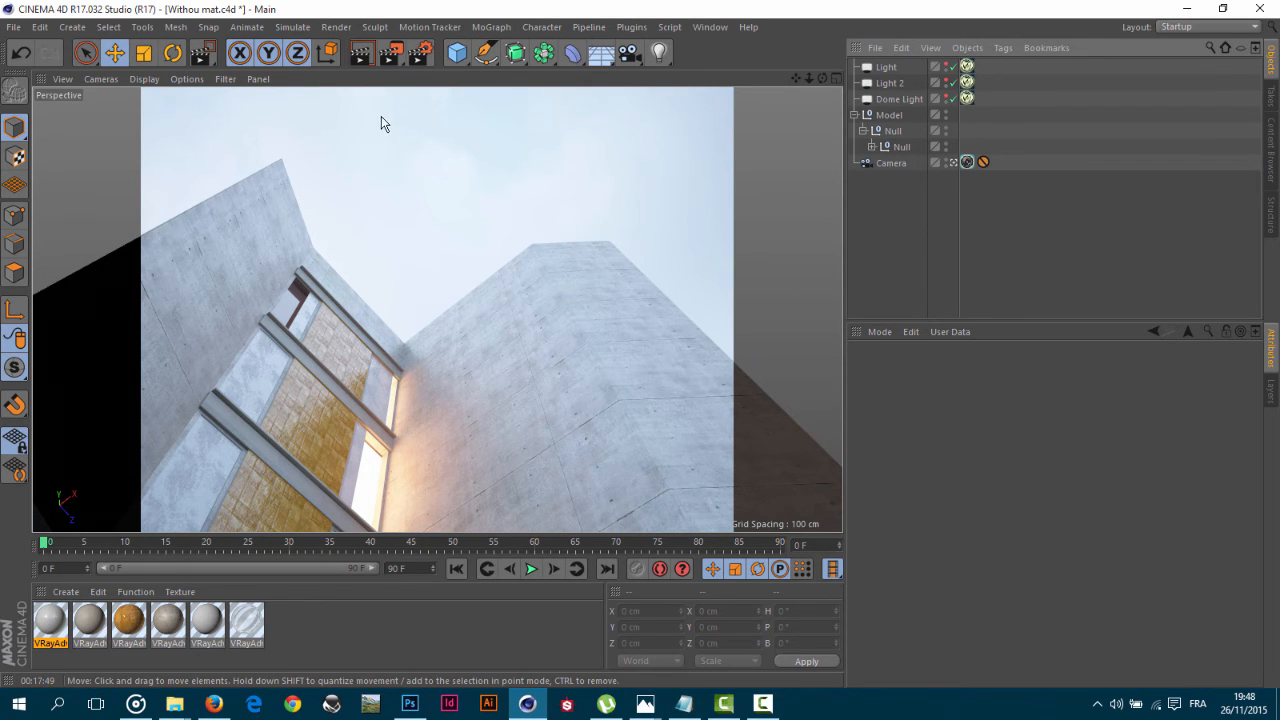
In the V-Ray indirect illumination render settings, set the primary bounces GI engine to Brute Force.
click(426, 56)
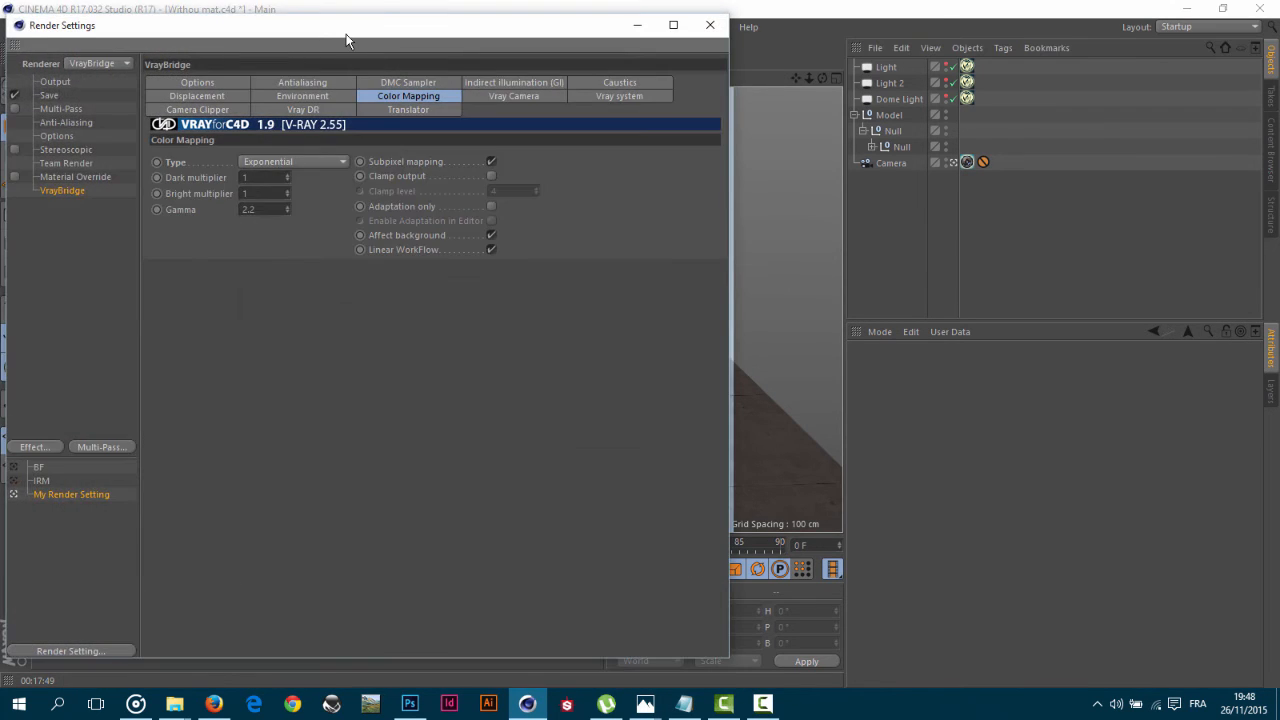
drag(350, 38, 631, 38)
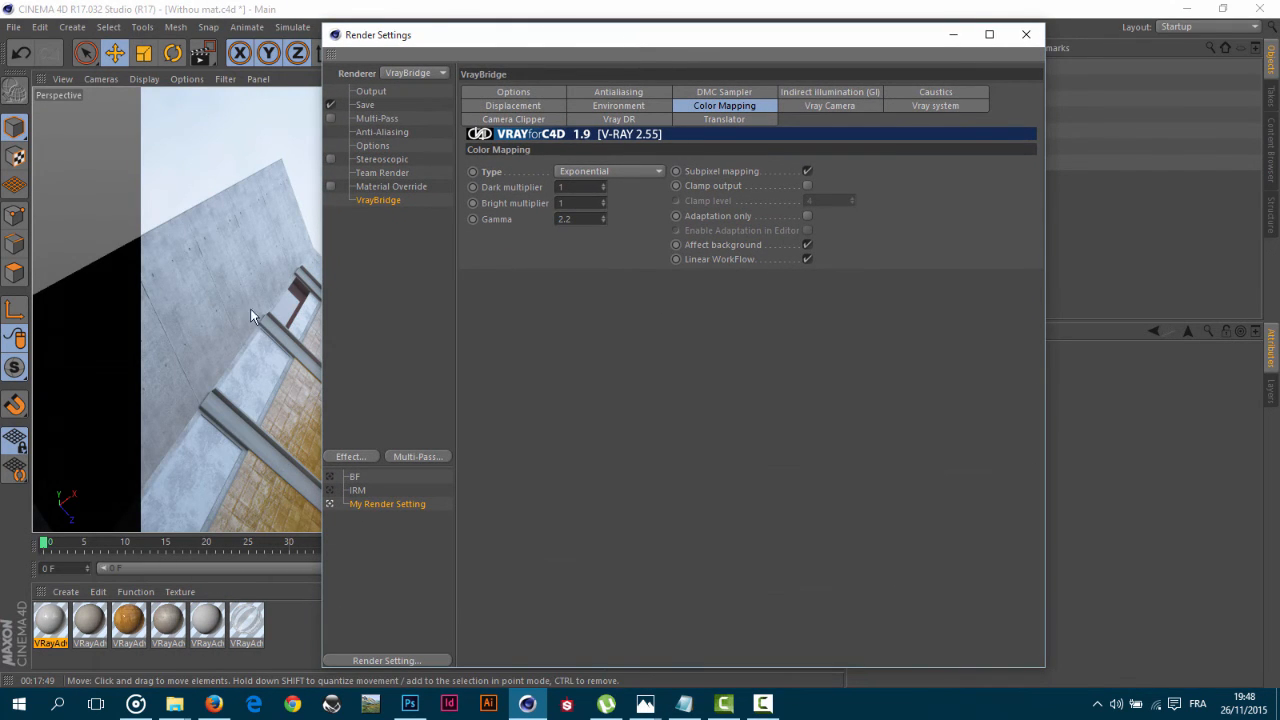
drag(484, 37, 409, 52)
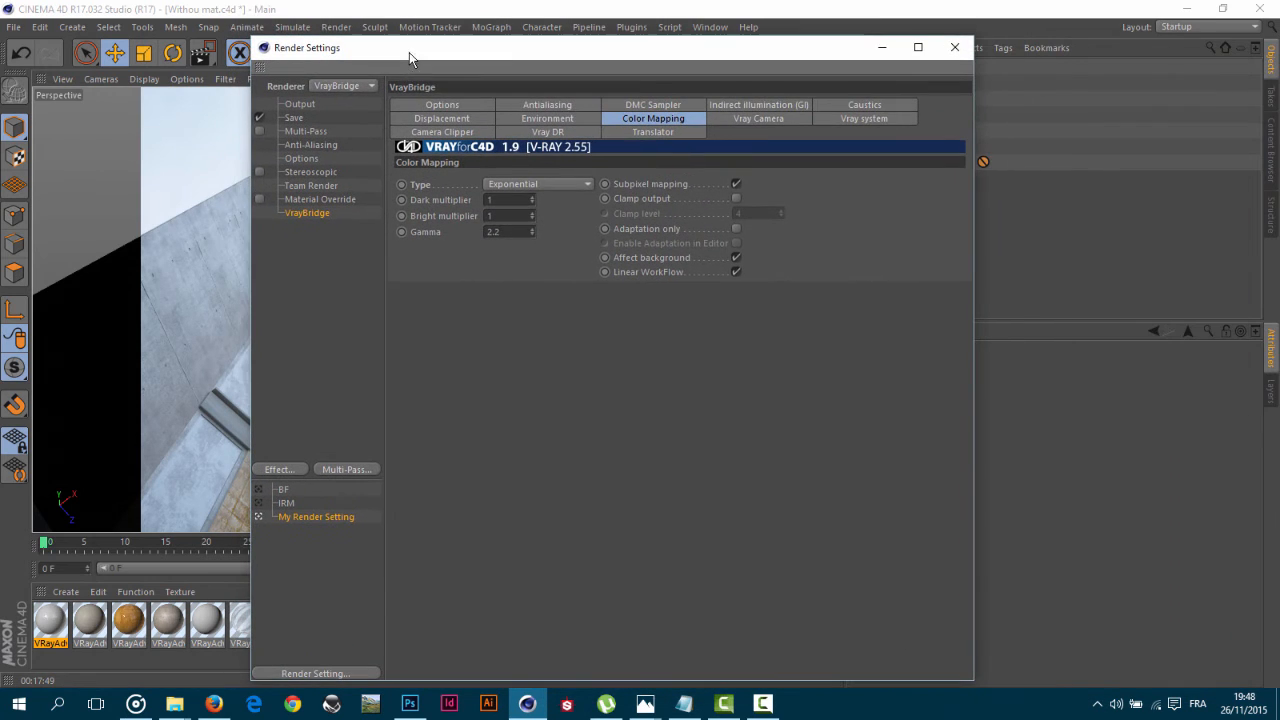
click(741, 105)
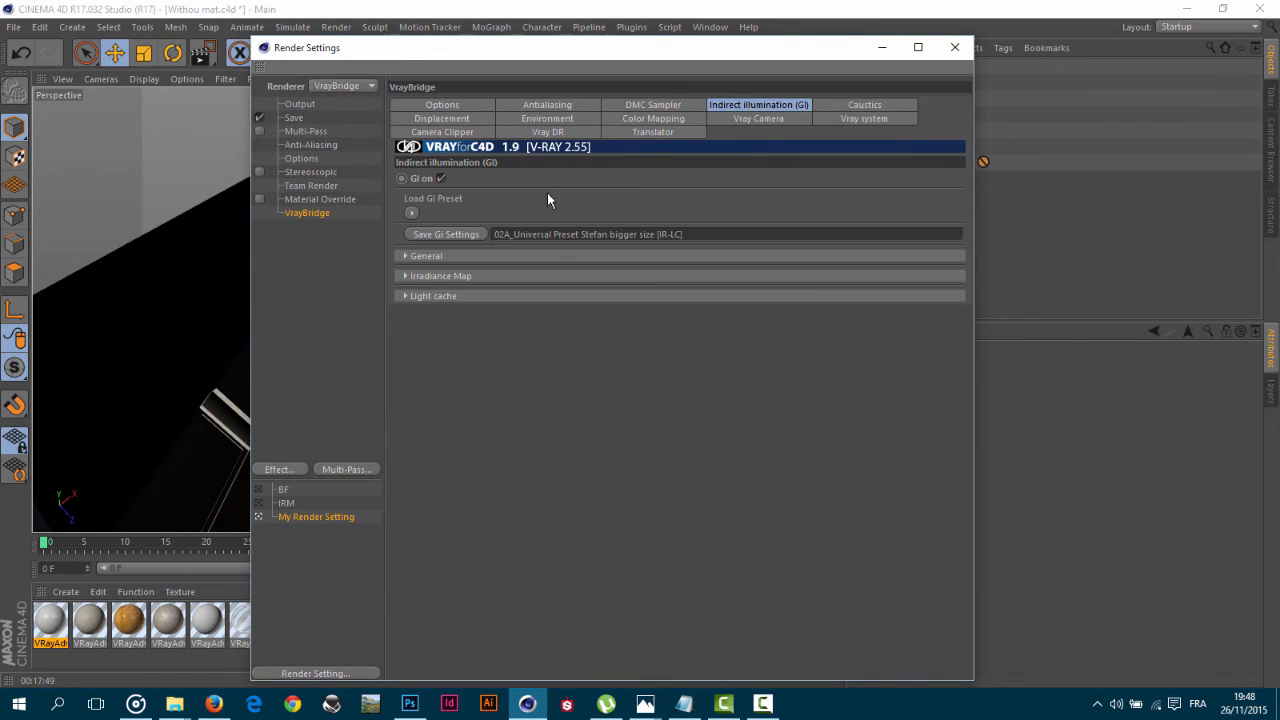
click(422, 256)
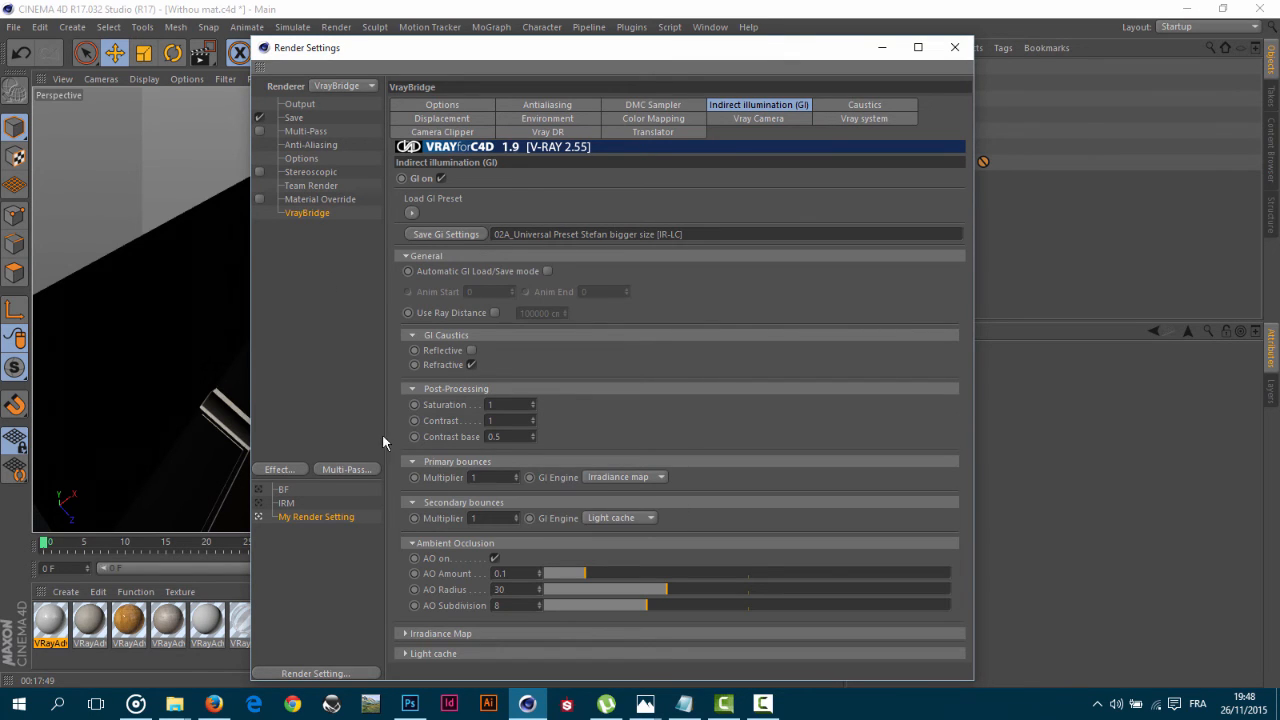
click(643, 480)
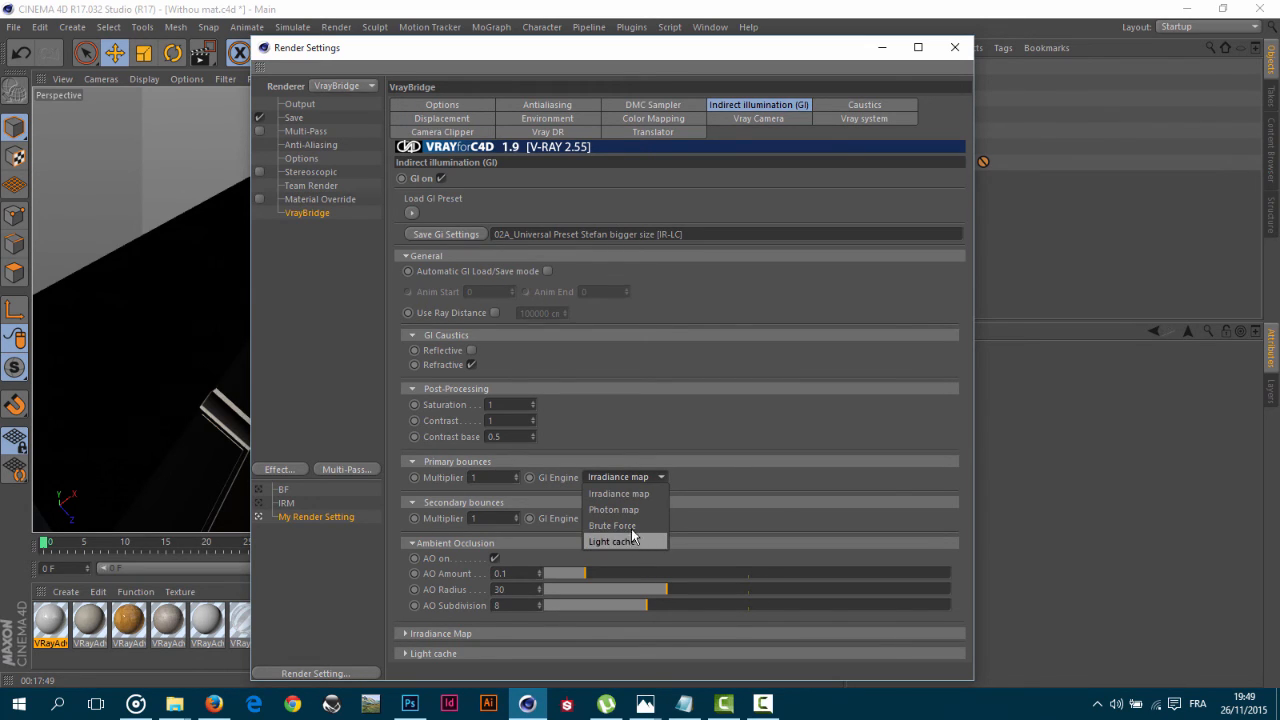
click(631, 526)
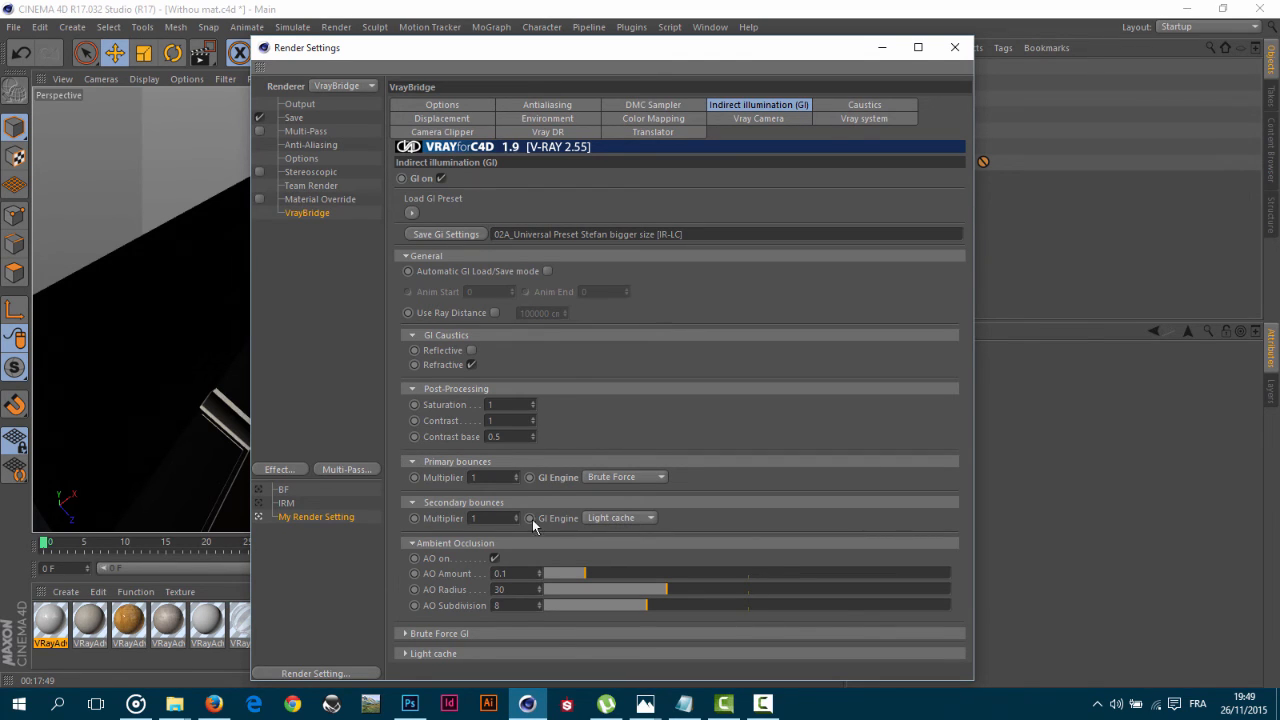
Collapse the primary and secondary bounces groups and set the Brute Force GI subdivision to 600.
click(440, 462)
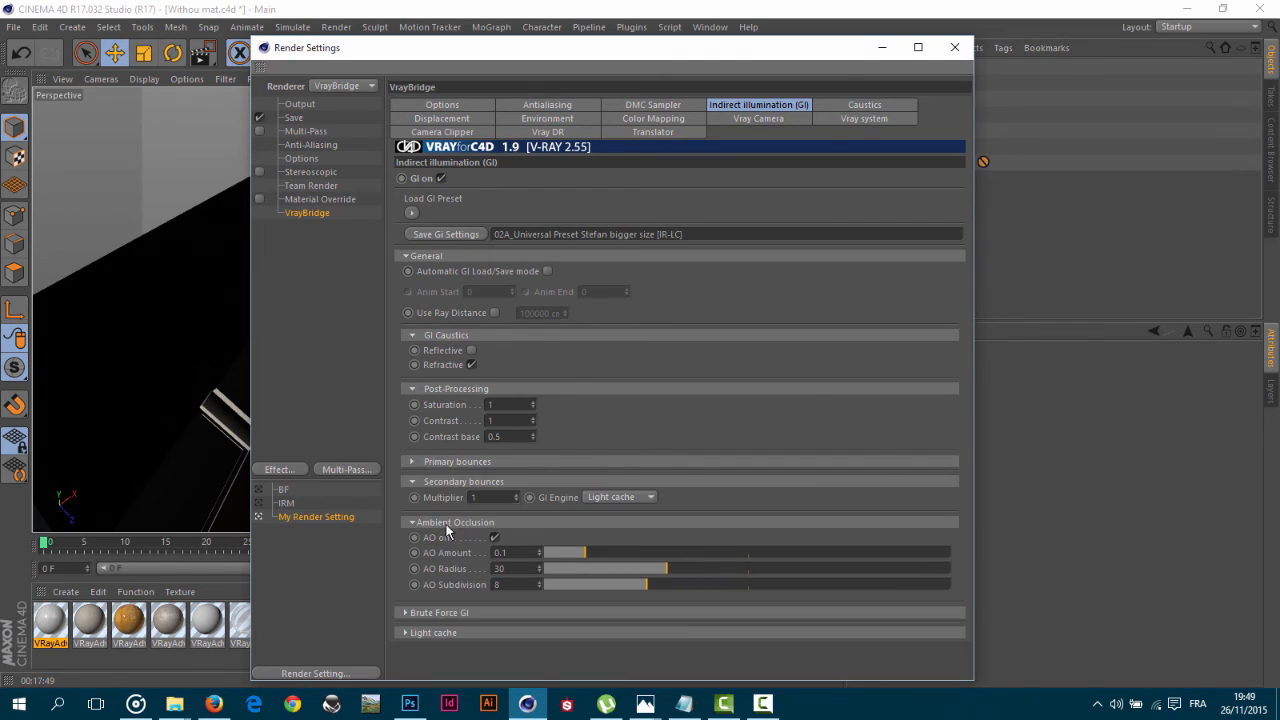
click(414, 484)
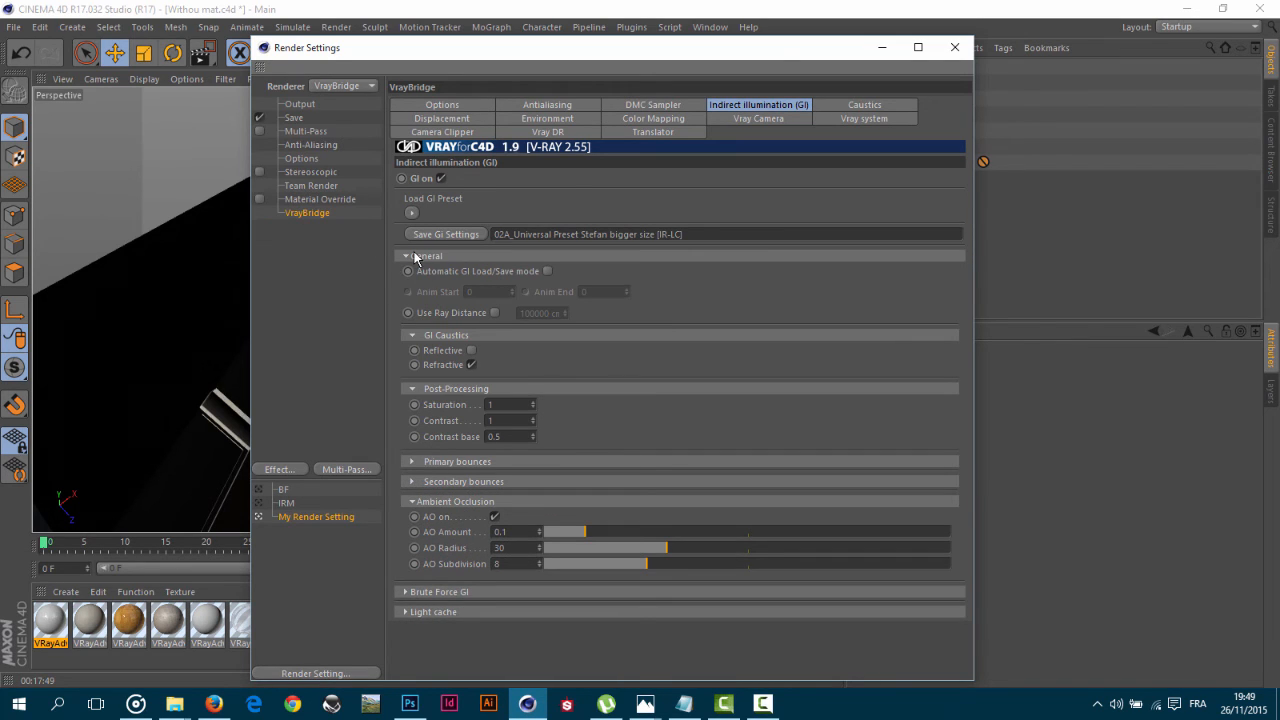
click(405, 591)
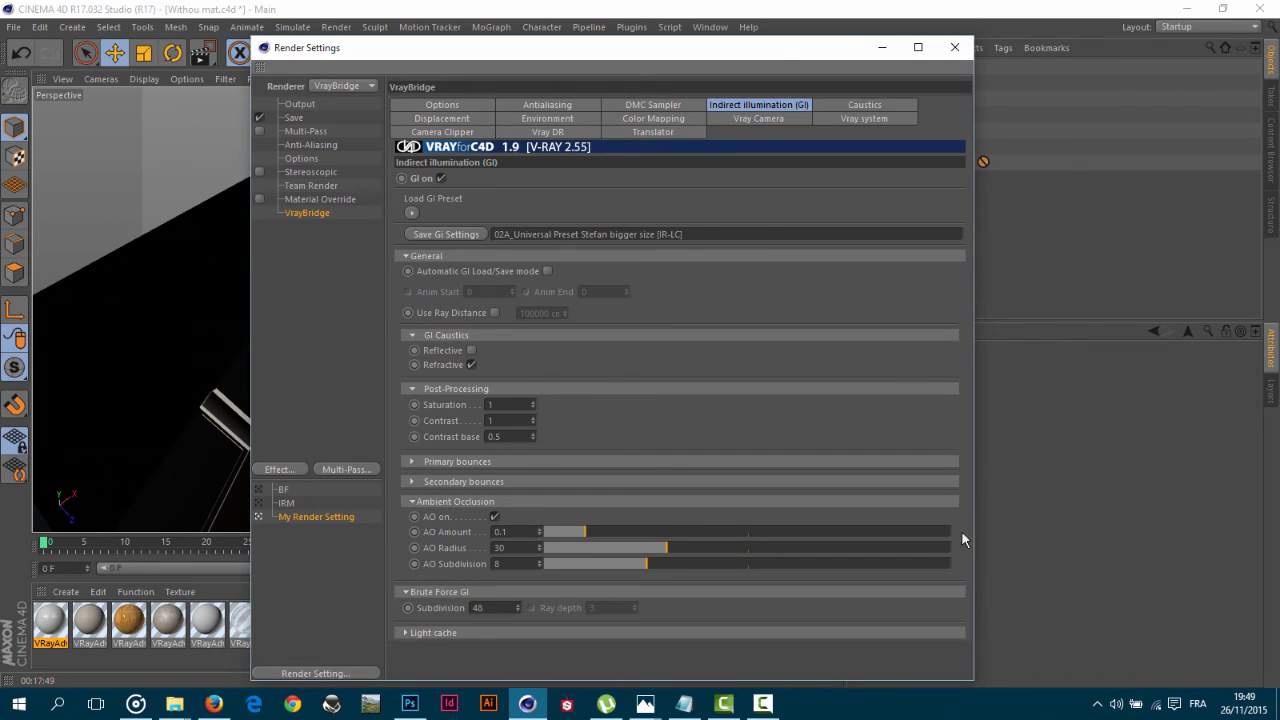
click(497, 606)
text(550)
key(Return)
click(482, 607)
text(600)
Set the Light cache subdivision to 700 and review the remaining light cache parameters.
click(460, 632)
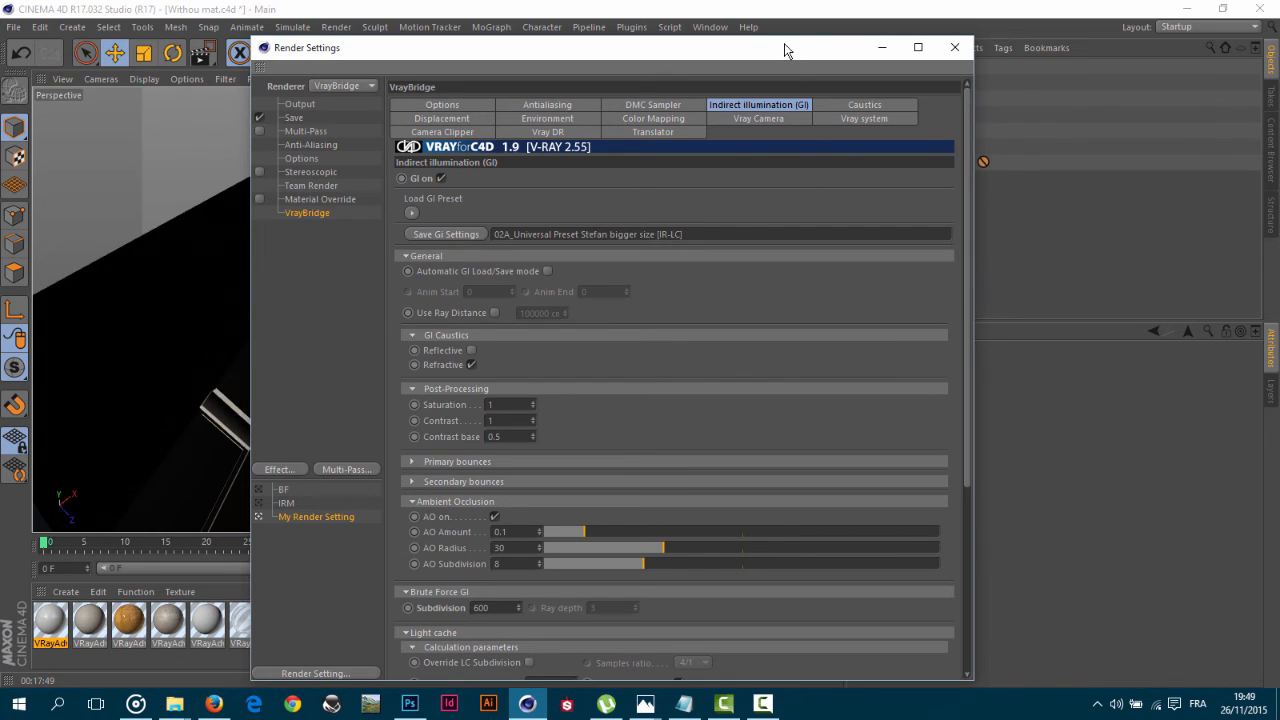
drag(788, 46, 788, 11)
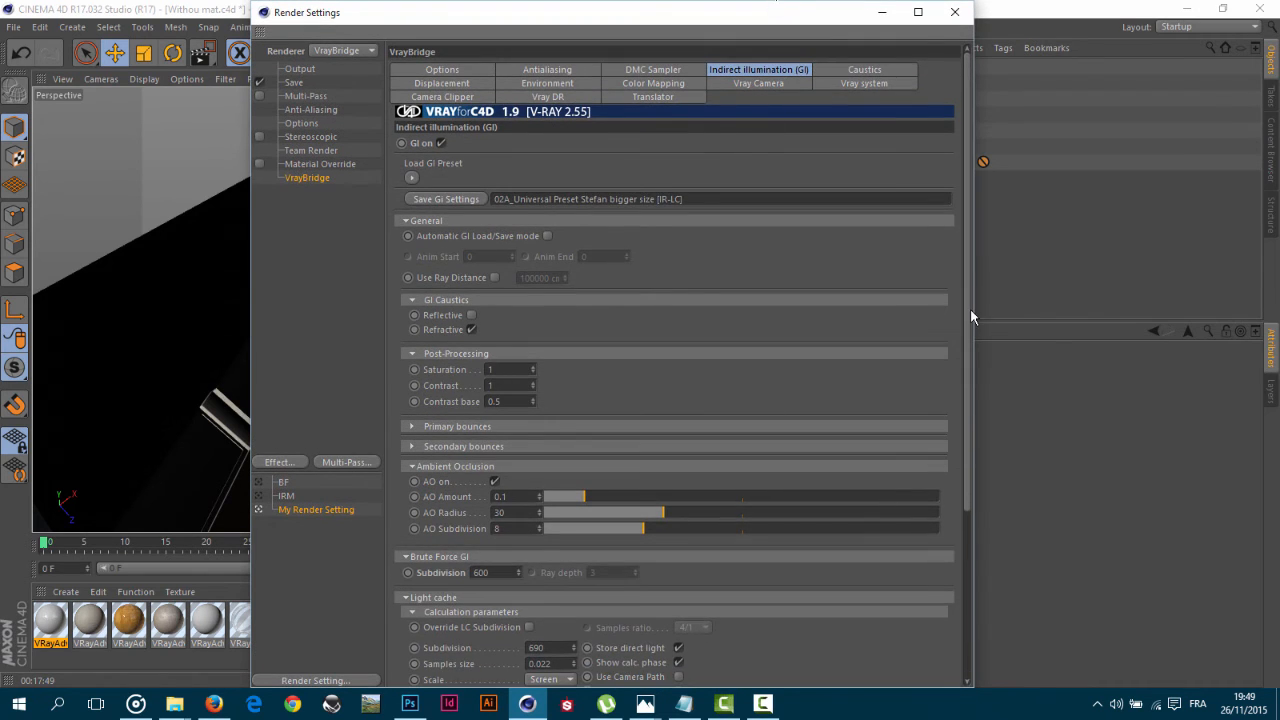
drag(970, 309, 970, 427)
drag(553, 494, 467, 497)
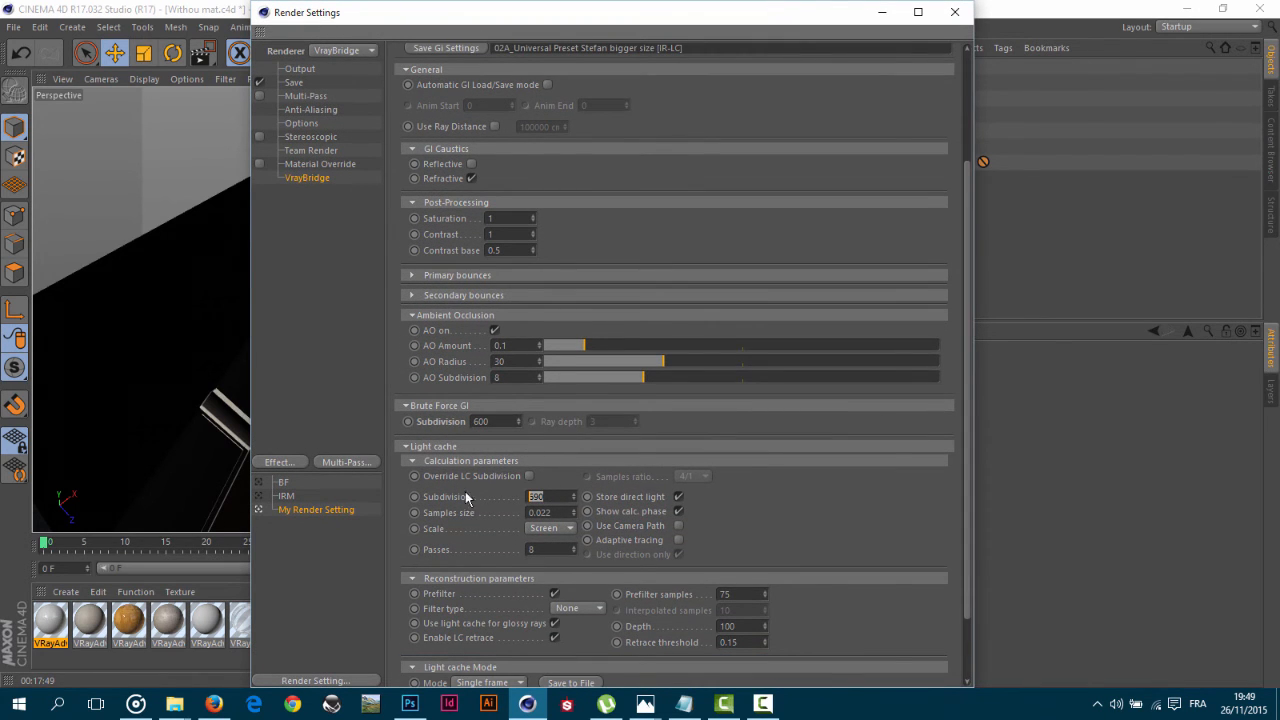
text(700)
drag(554, 496, 408, 491)
drag(966, 429, 964, 546)
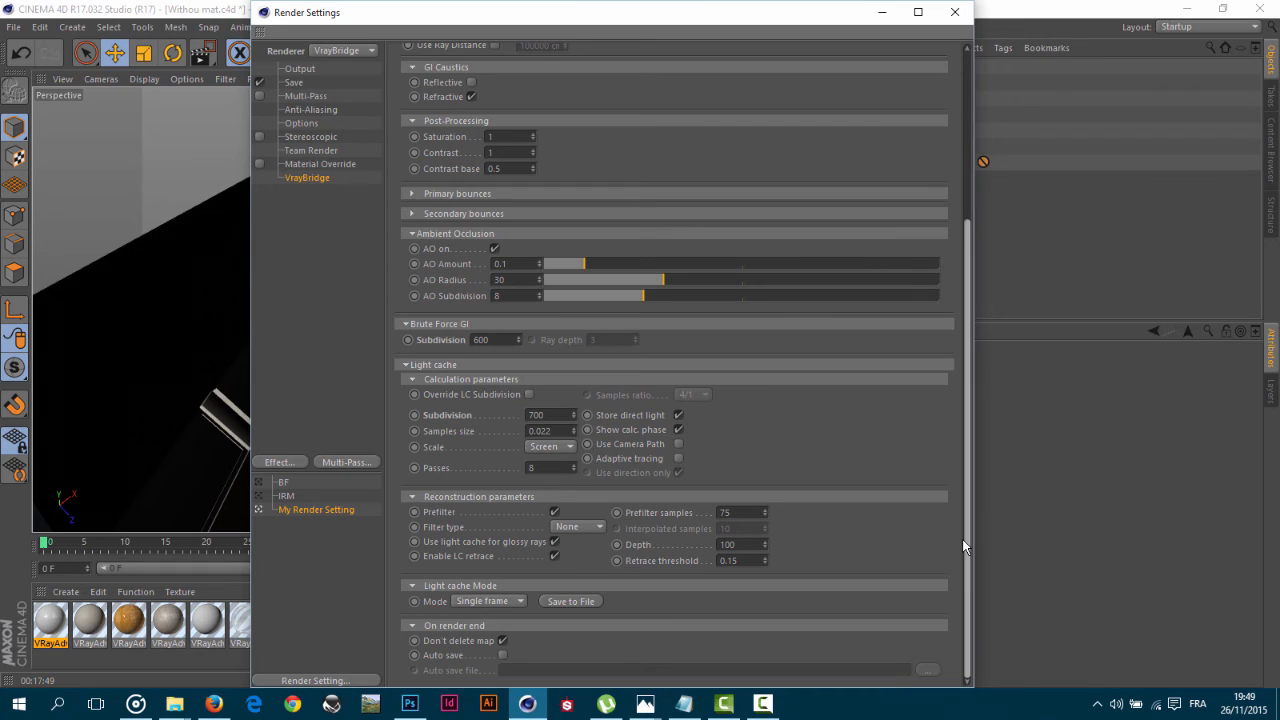
drag(964, 510, 931, 147)
Review the V-Ray Color Mapping, DMC Sampler, Antialiasing and indirect illumination settings, and close the render settings.
click(678, 83)
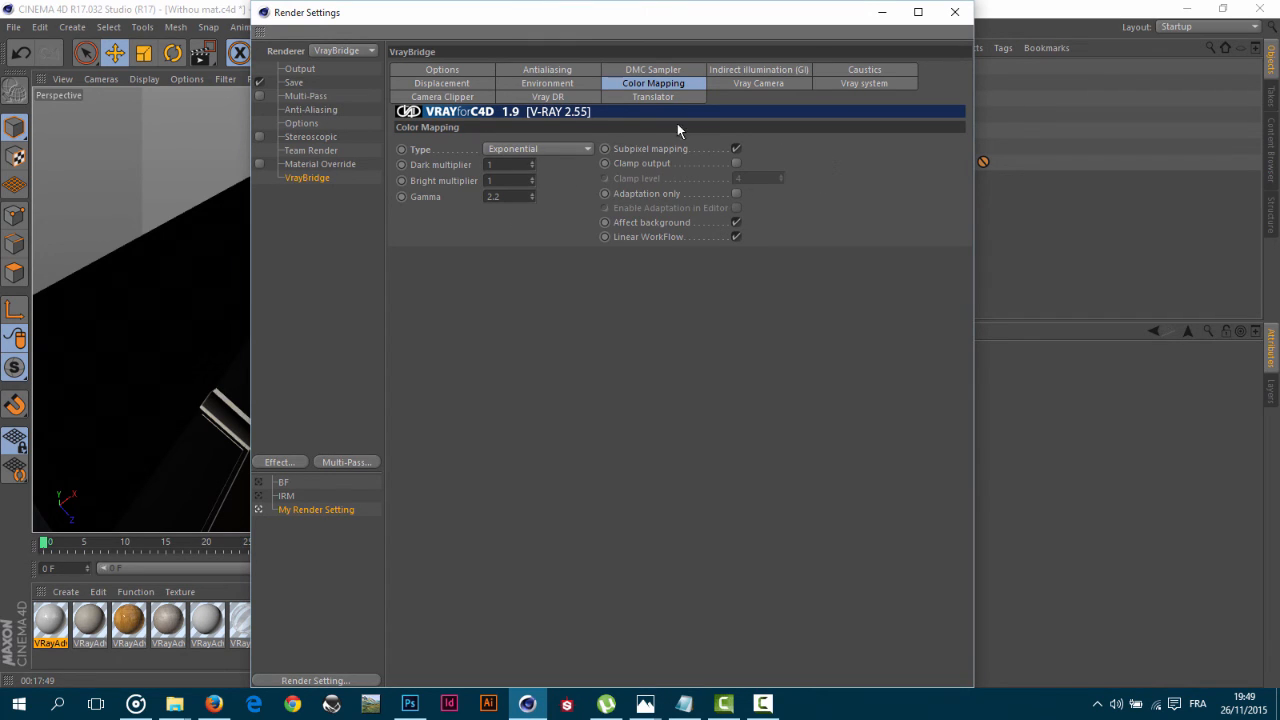
click(660, 72)
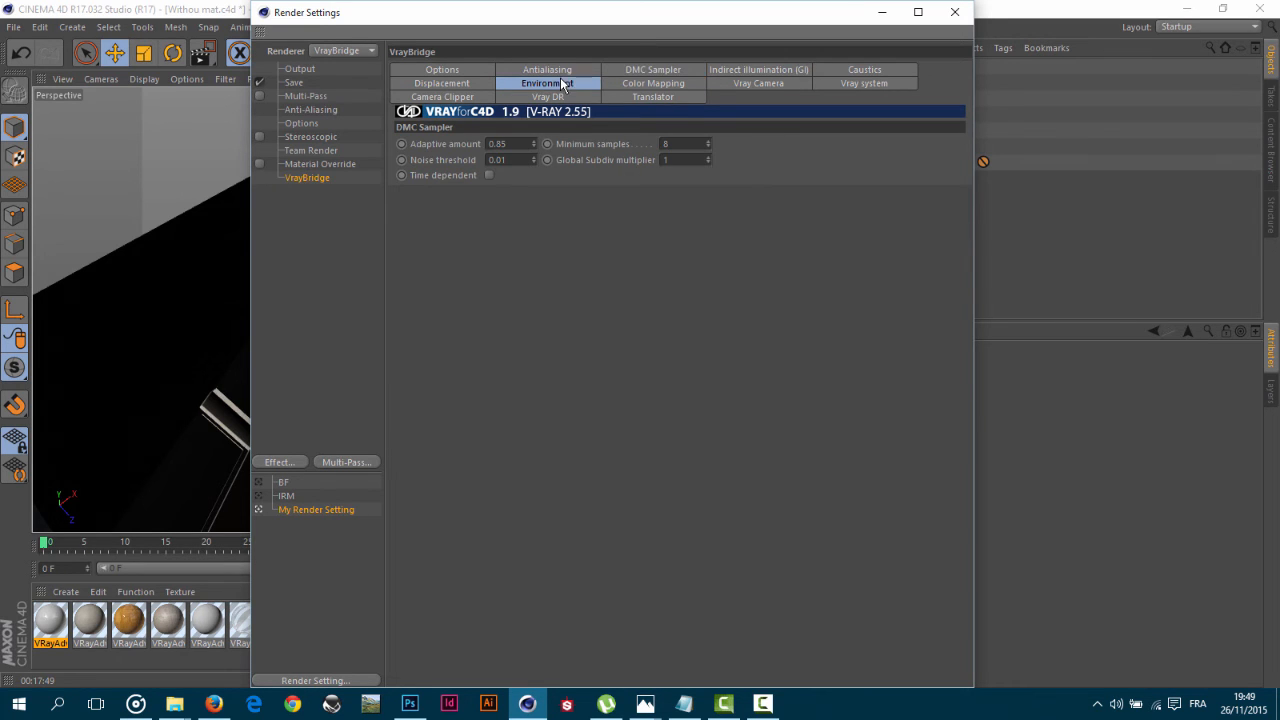
click(563, 84)
click(582, 69)
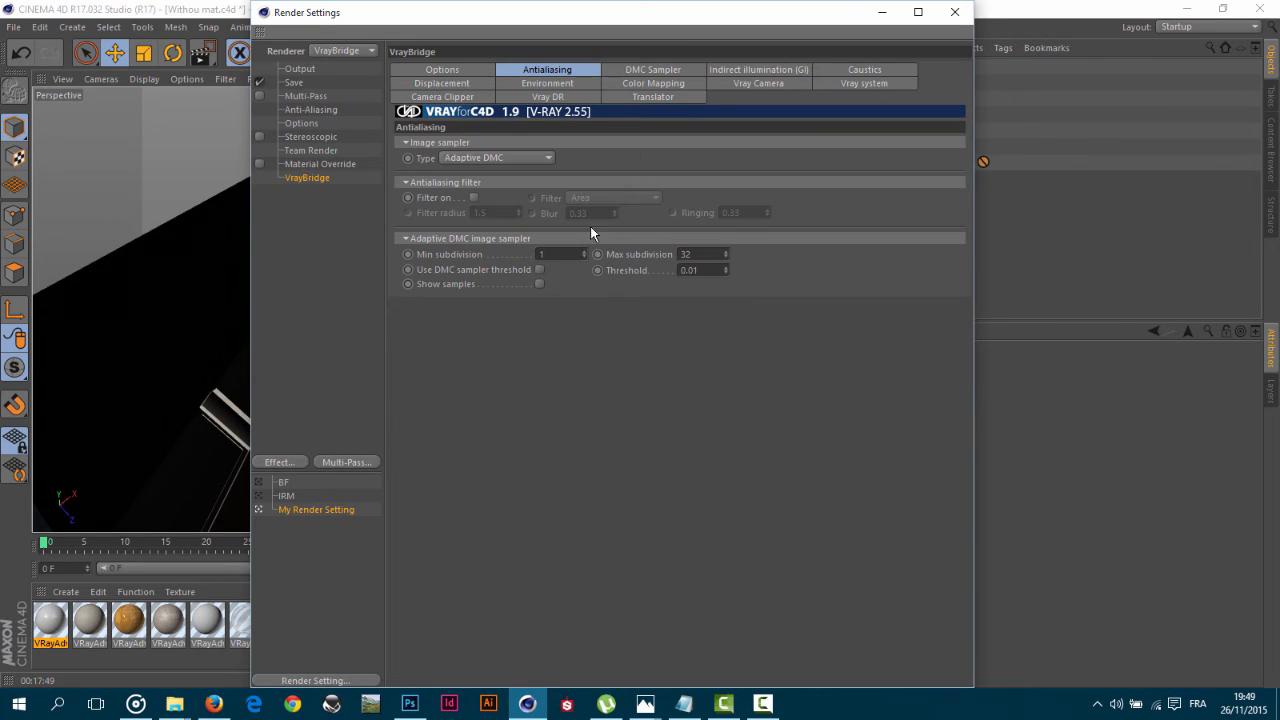
click(839, 69)
click(785, 68)
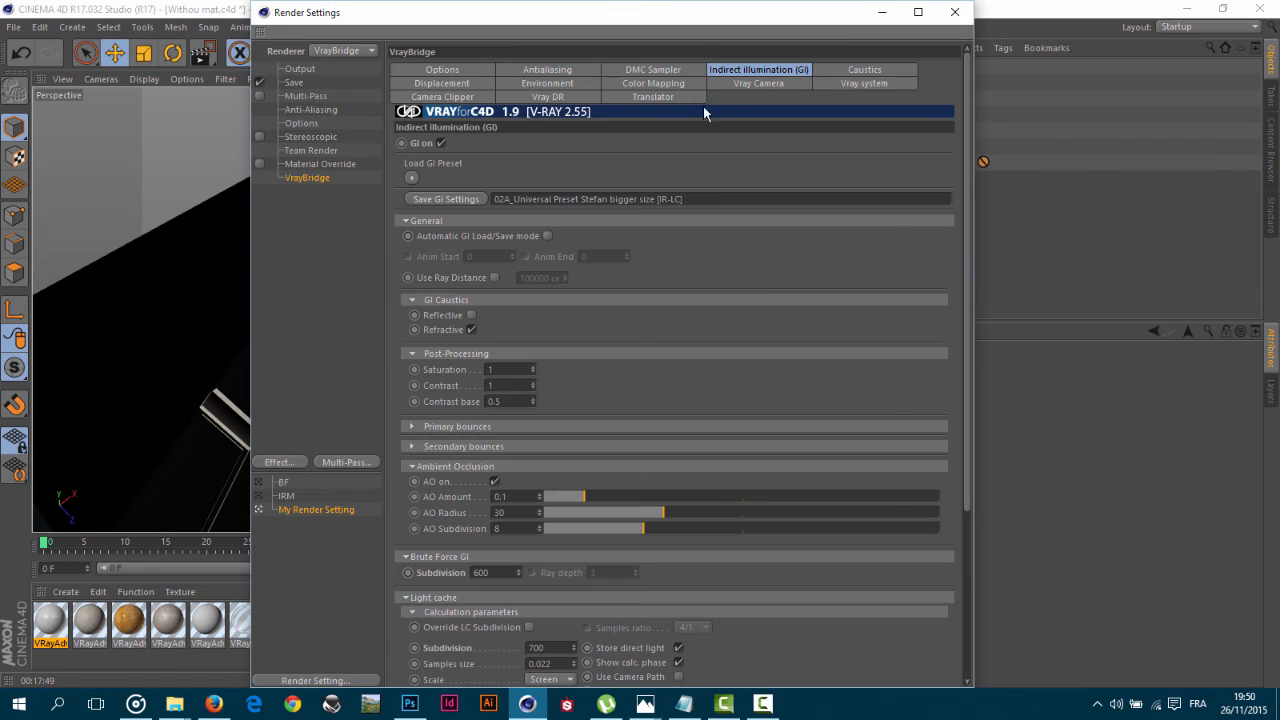
click(406, 221)
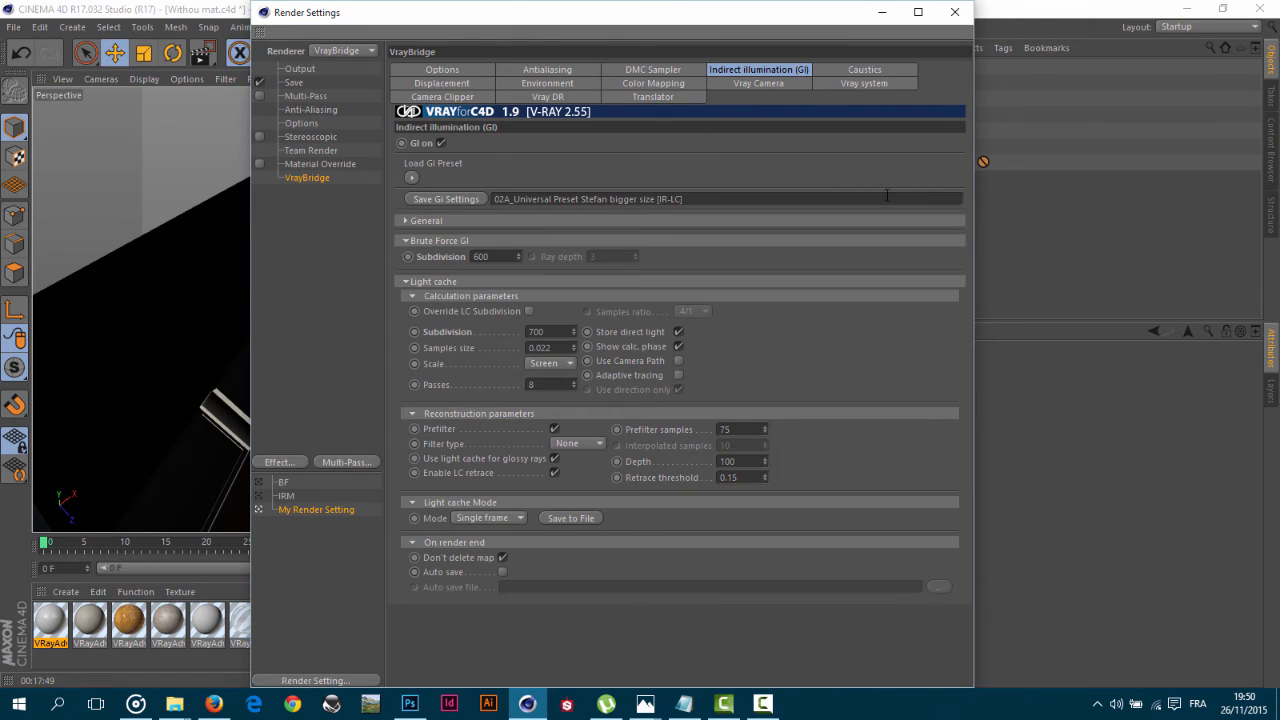
click(955, 12)
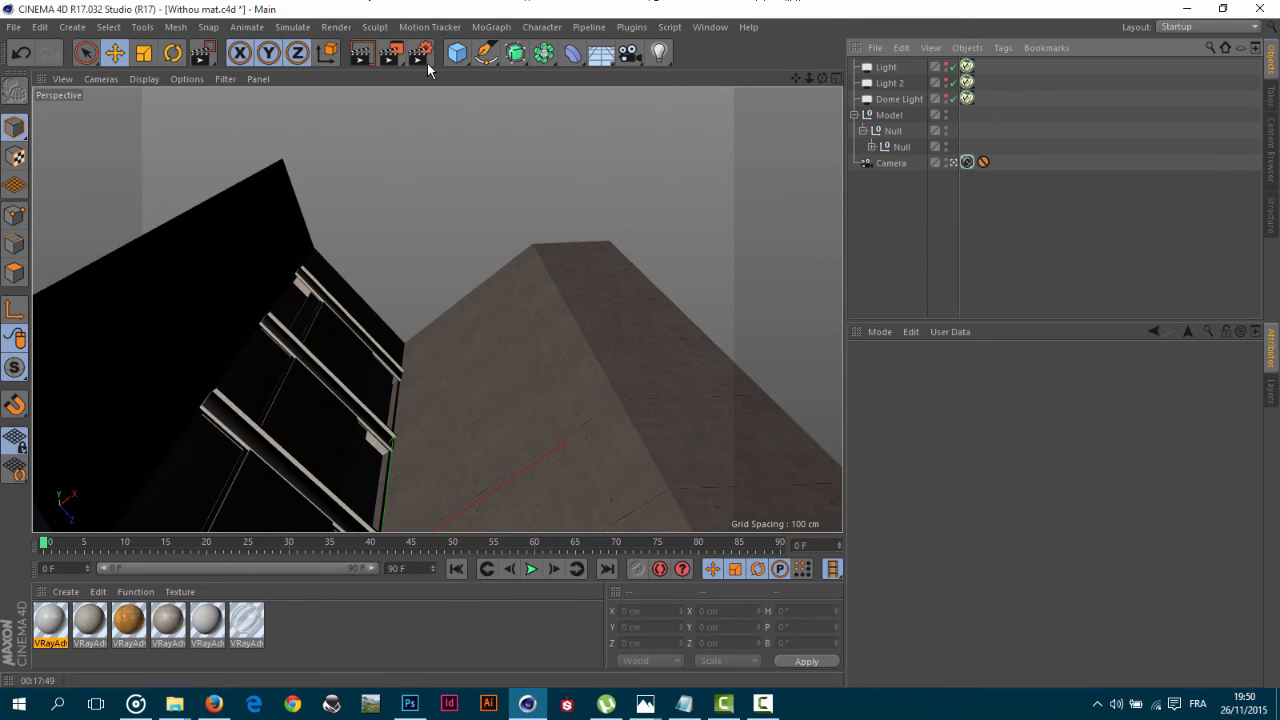
Set the render output size to the 1920 x 1200 screen preset and close the render settings.
click(423, 57)
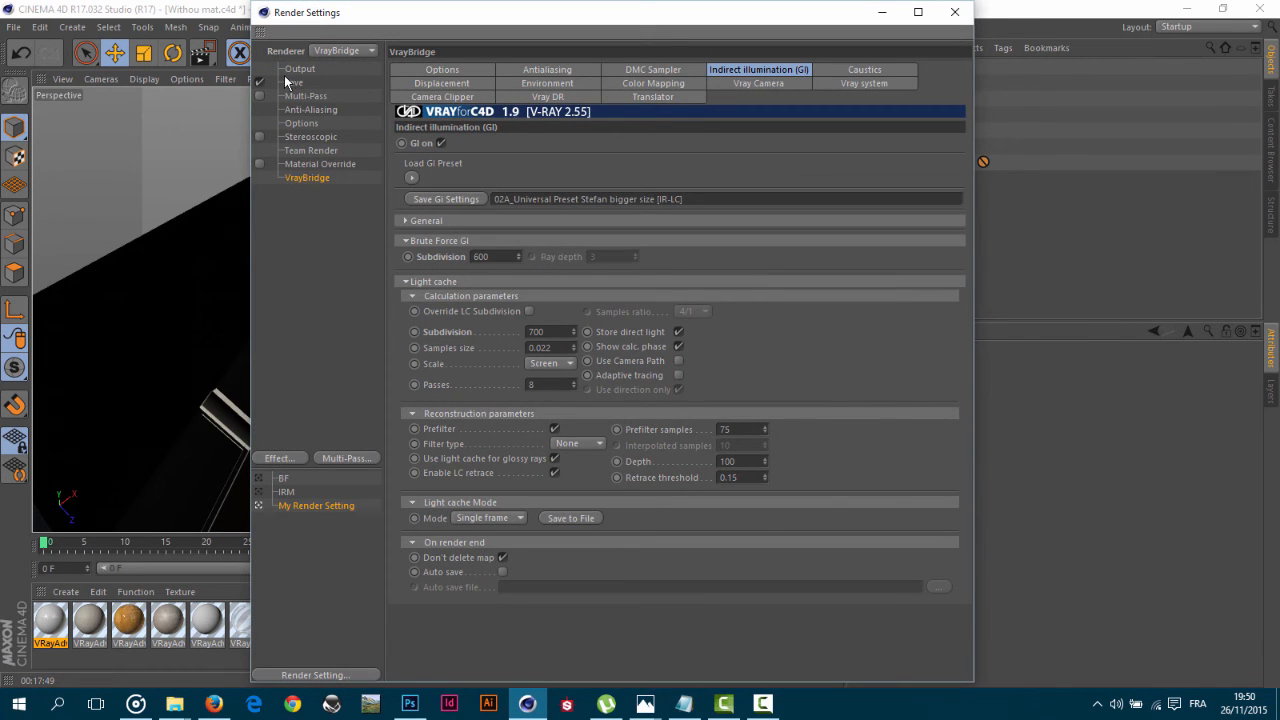
click(299, 69)
click(405, 68)
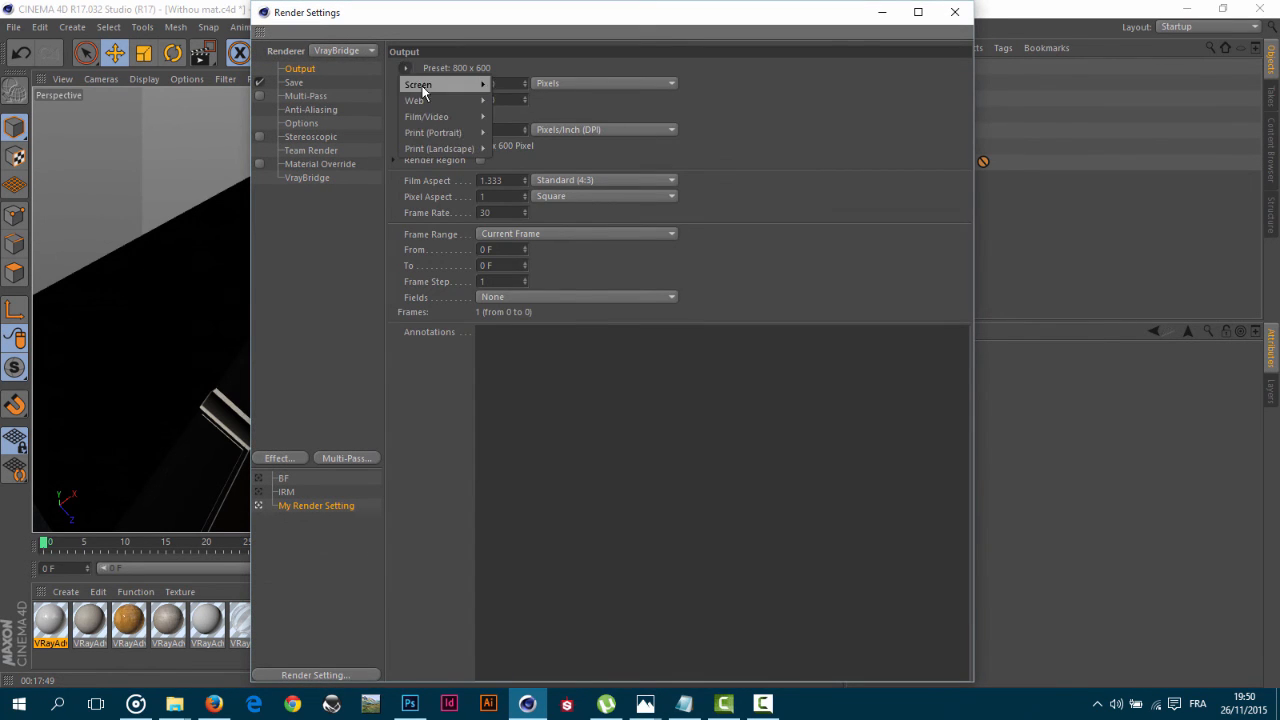
mouse_move(440, 84)
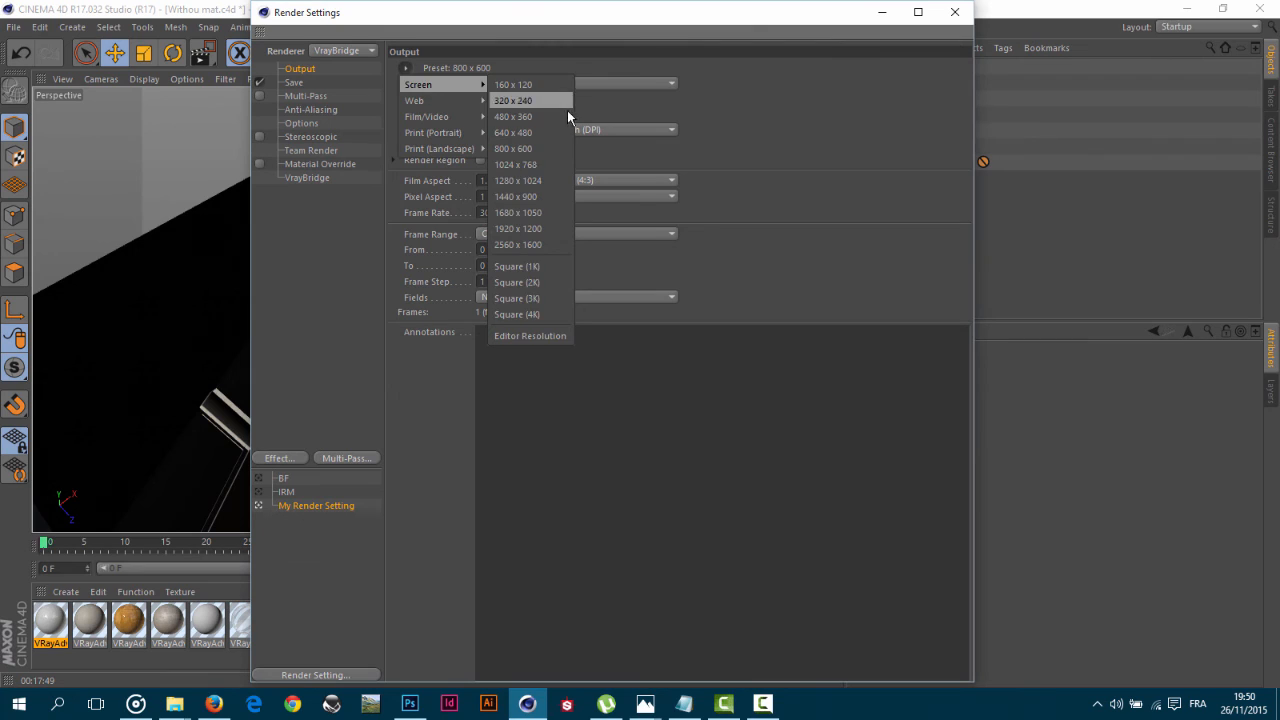
click(522, 229)
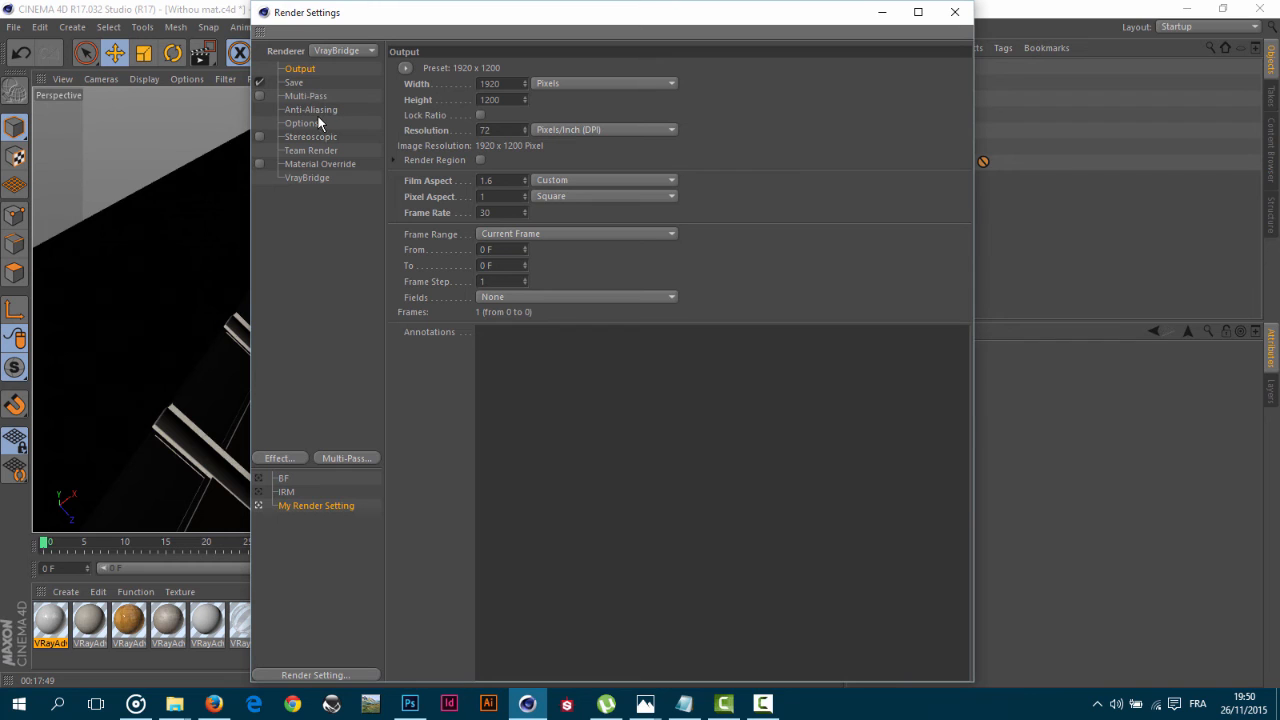
click(955, 13)
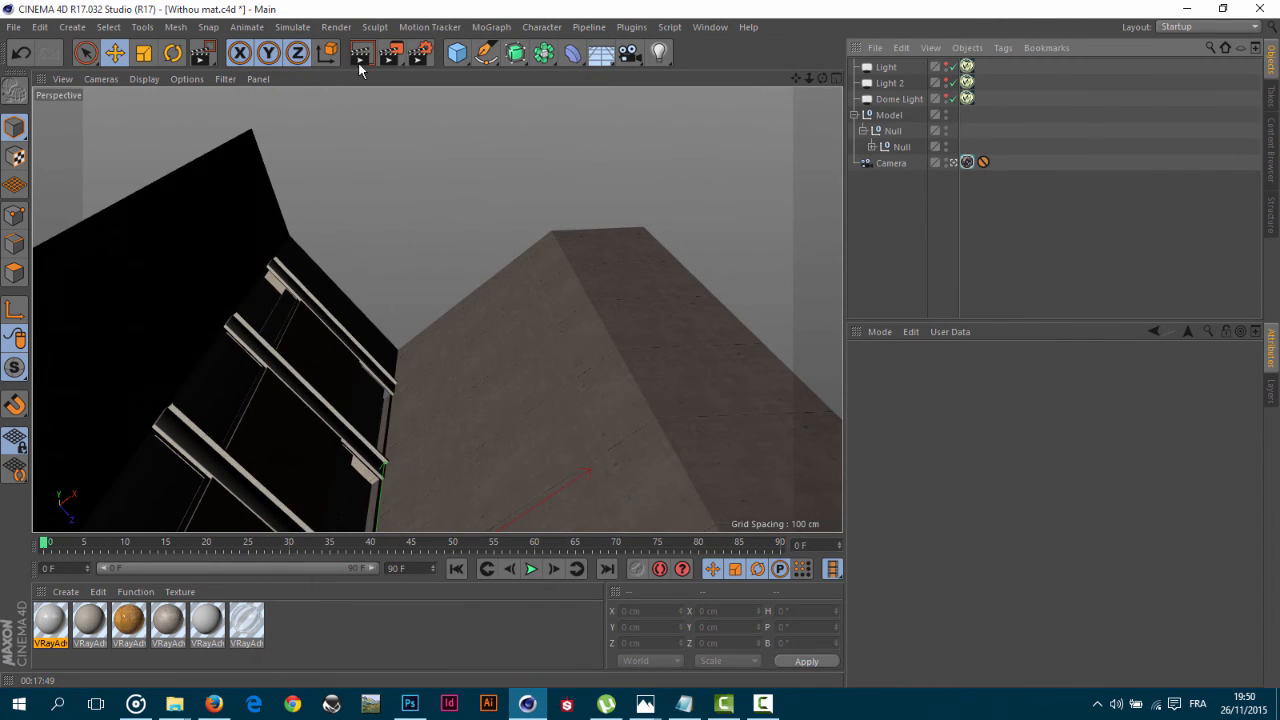
Switch to Photoshop with the finished render open, unlock its background layer and duplicate it.
click(410, 704)
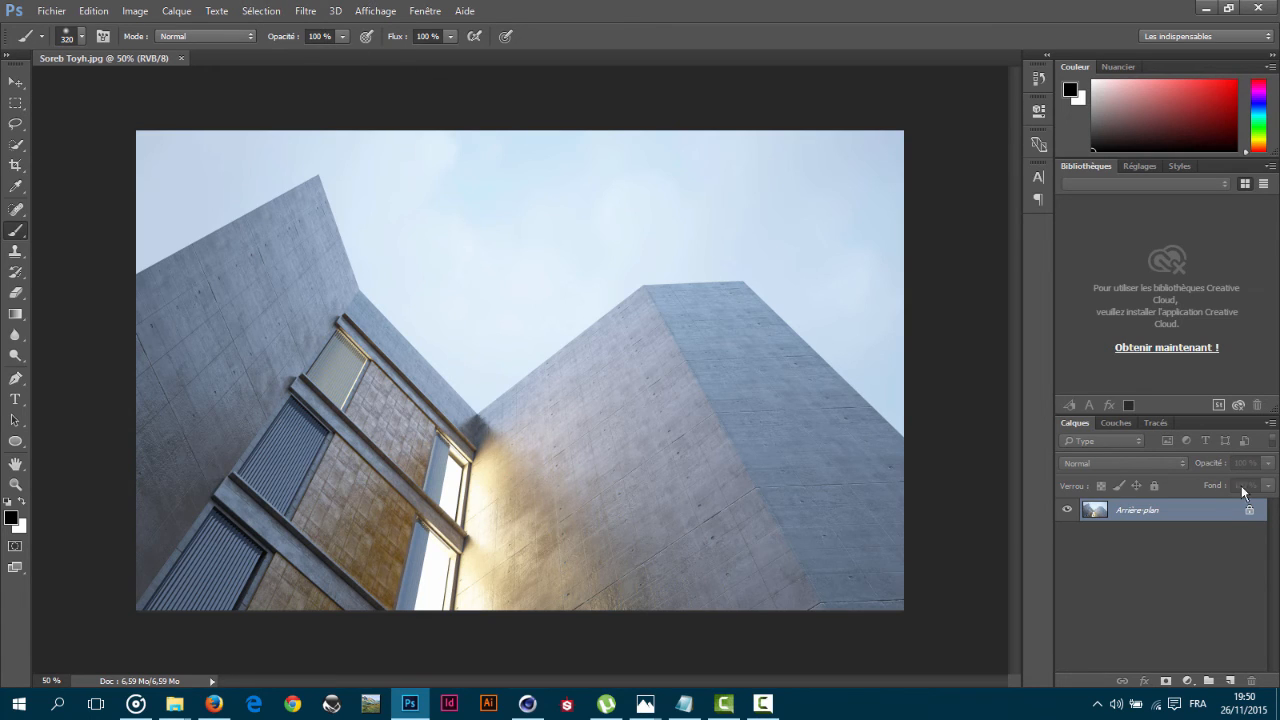
click(1250, 512)
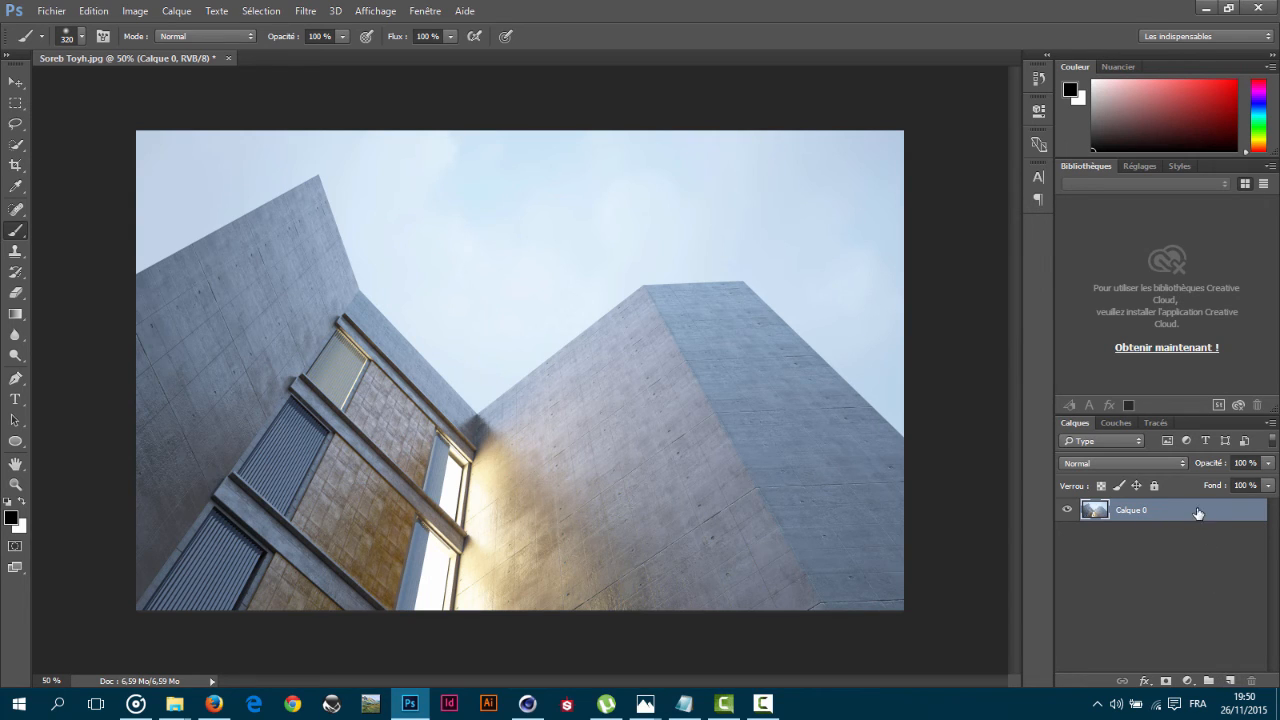
drag(1198, 513, 1230, 683)
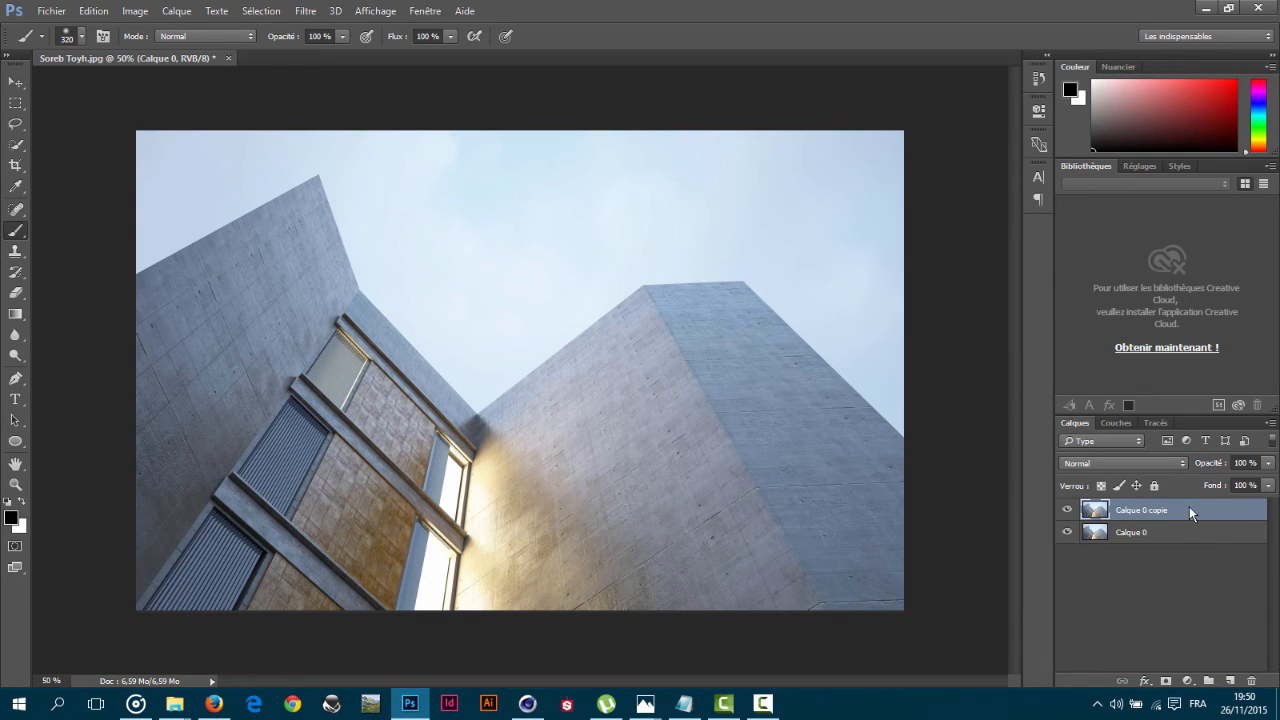
Apply the Camera Raw filter to the duplicate layer with Temperature -3, Exposure +0.45, Contrast +15 and Clarity +10.
click(308, 12)
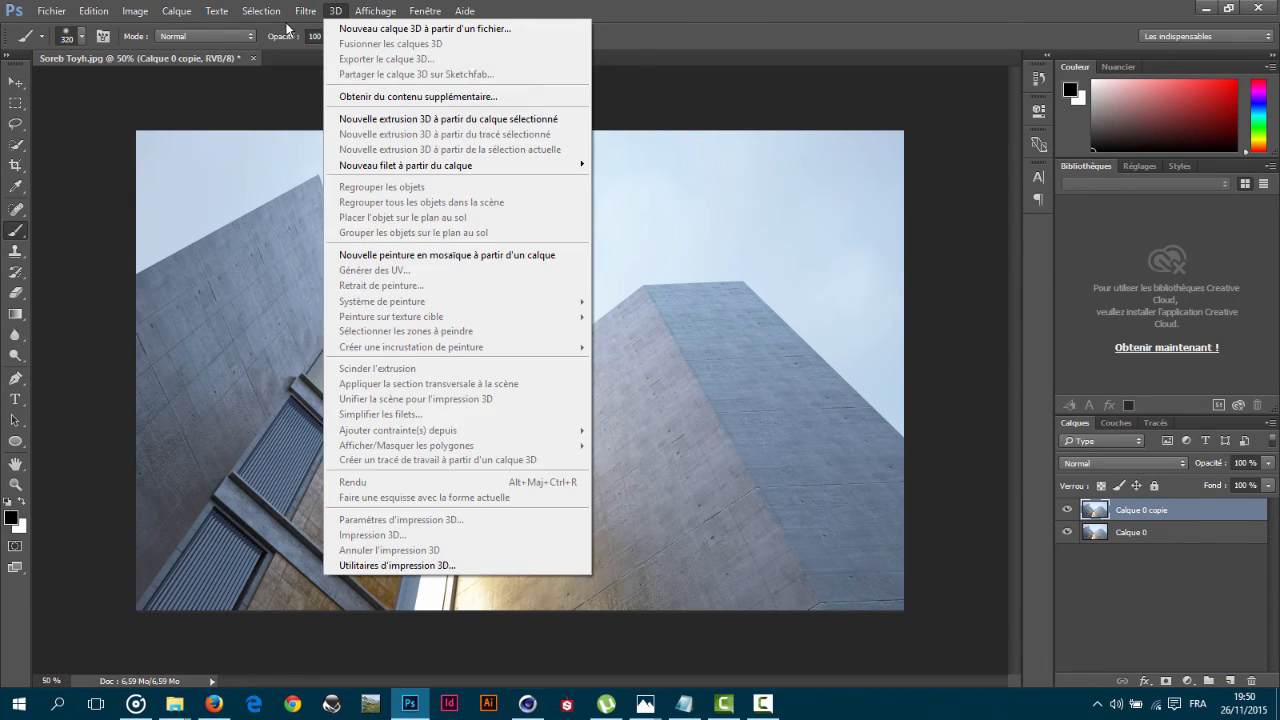
mouse_move(305, 11)
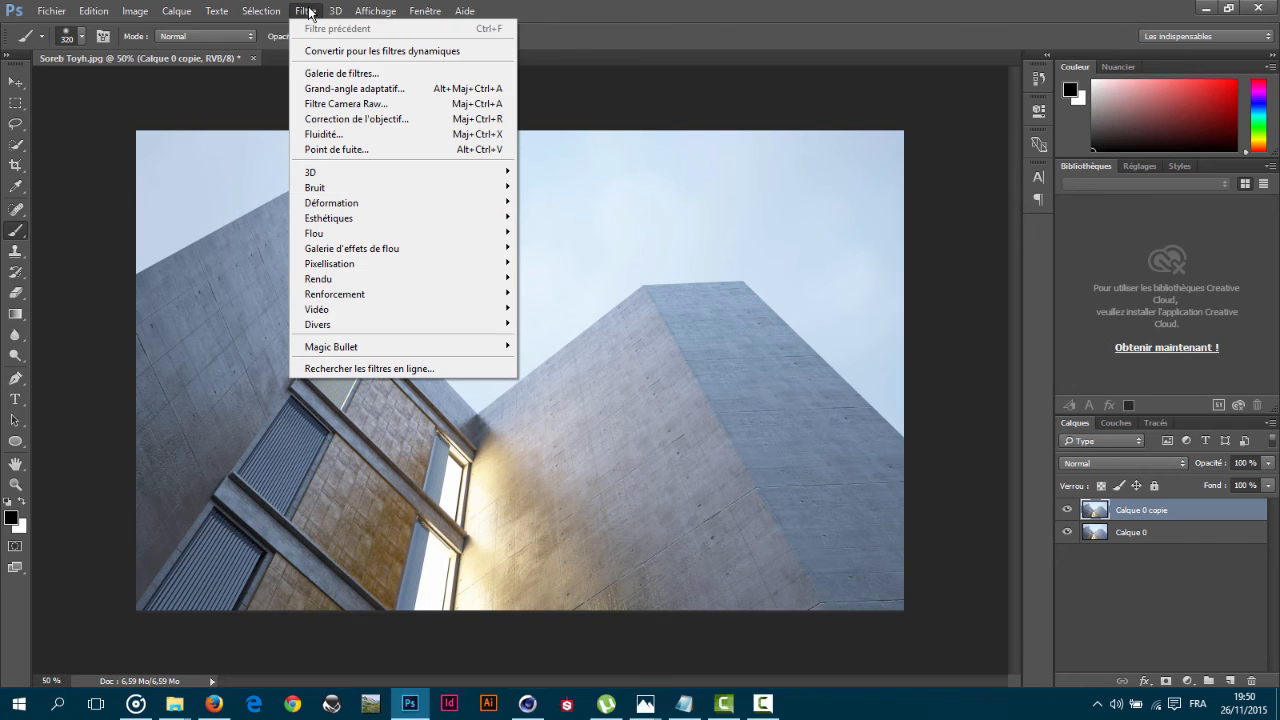
click(367, 105)
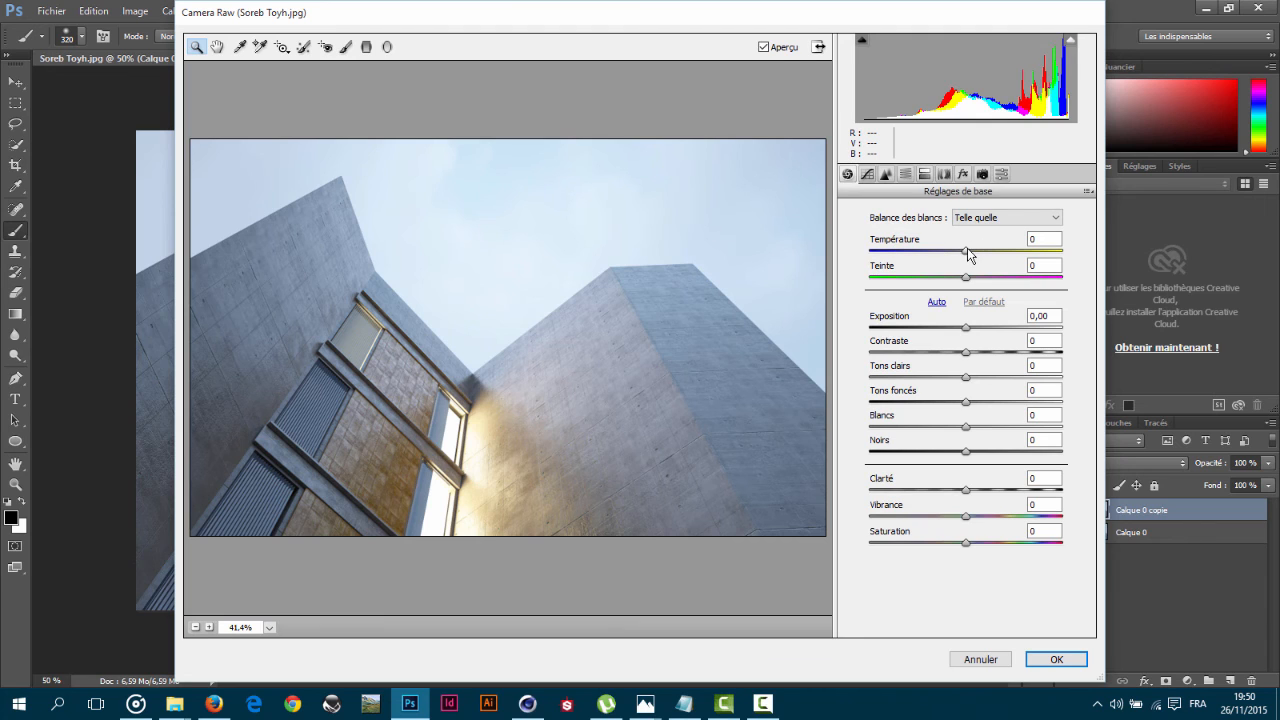
drag(967, 256, 965, 251)
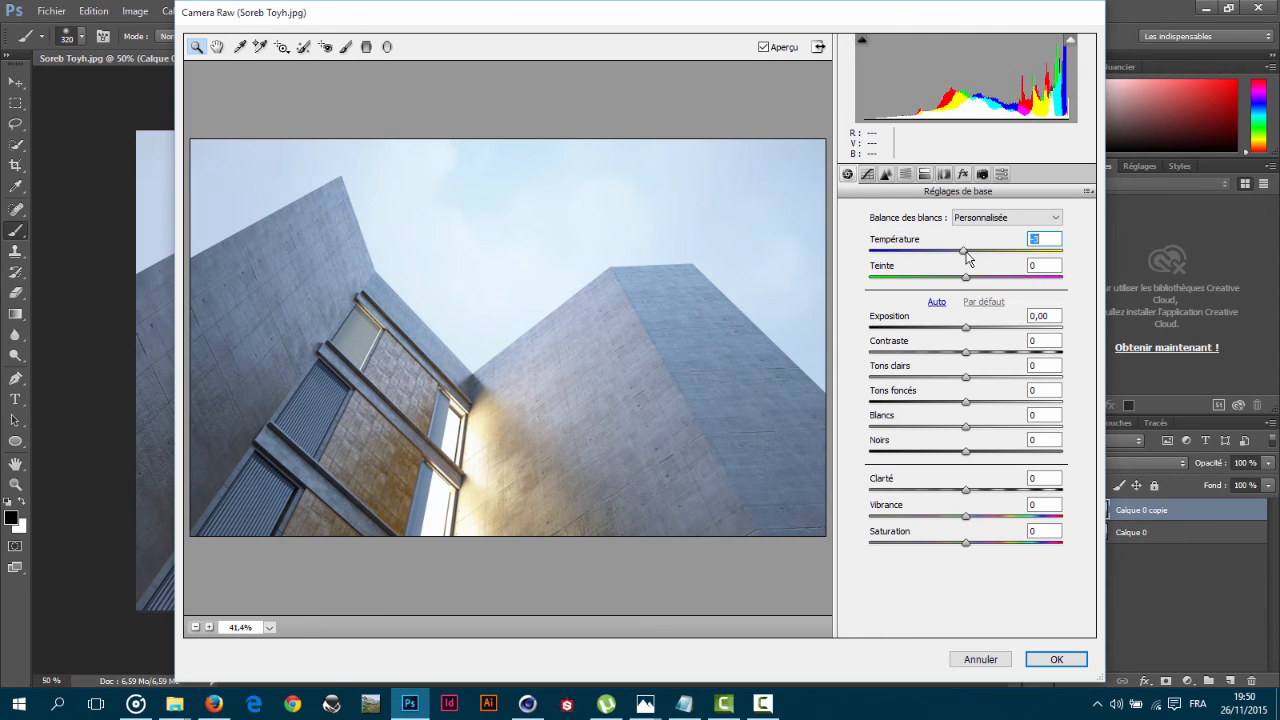
drag(967, 328, 972, 327)
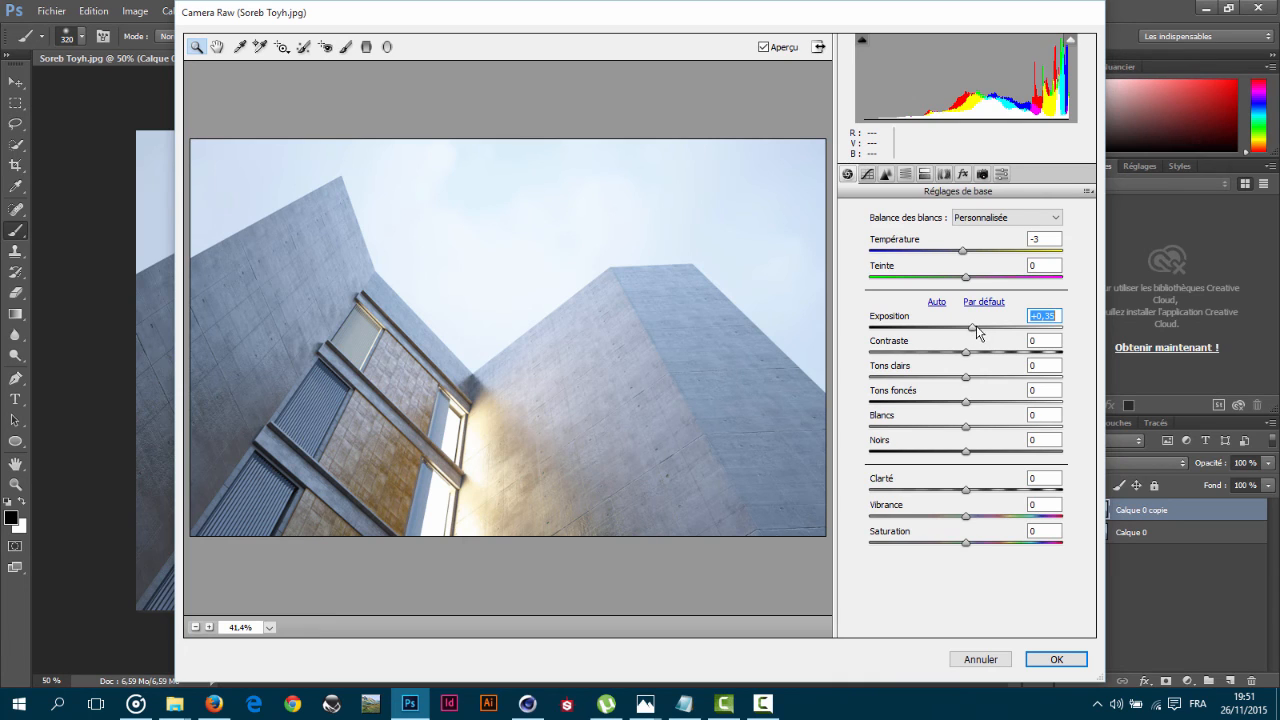
drag(971, 326, 975, 327)
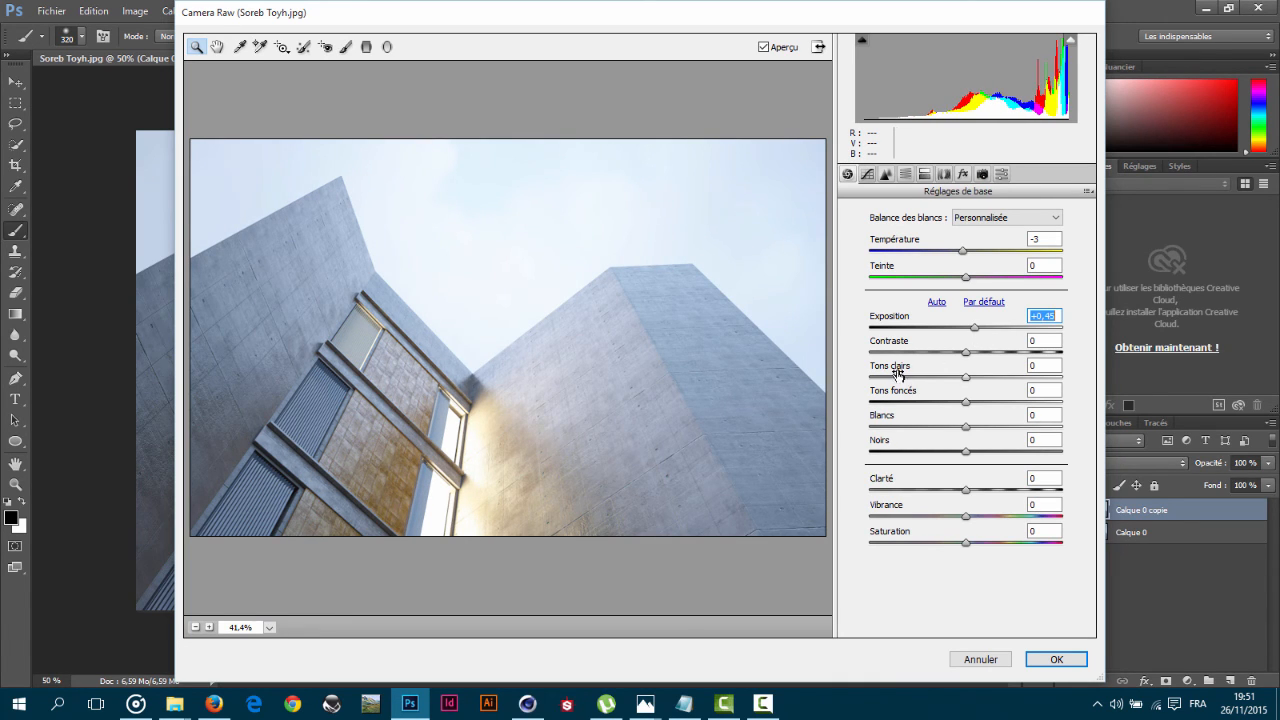
drag(966, 352, 982, 360)
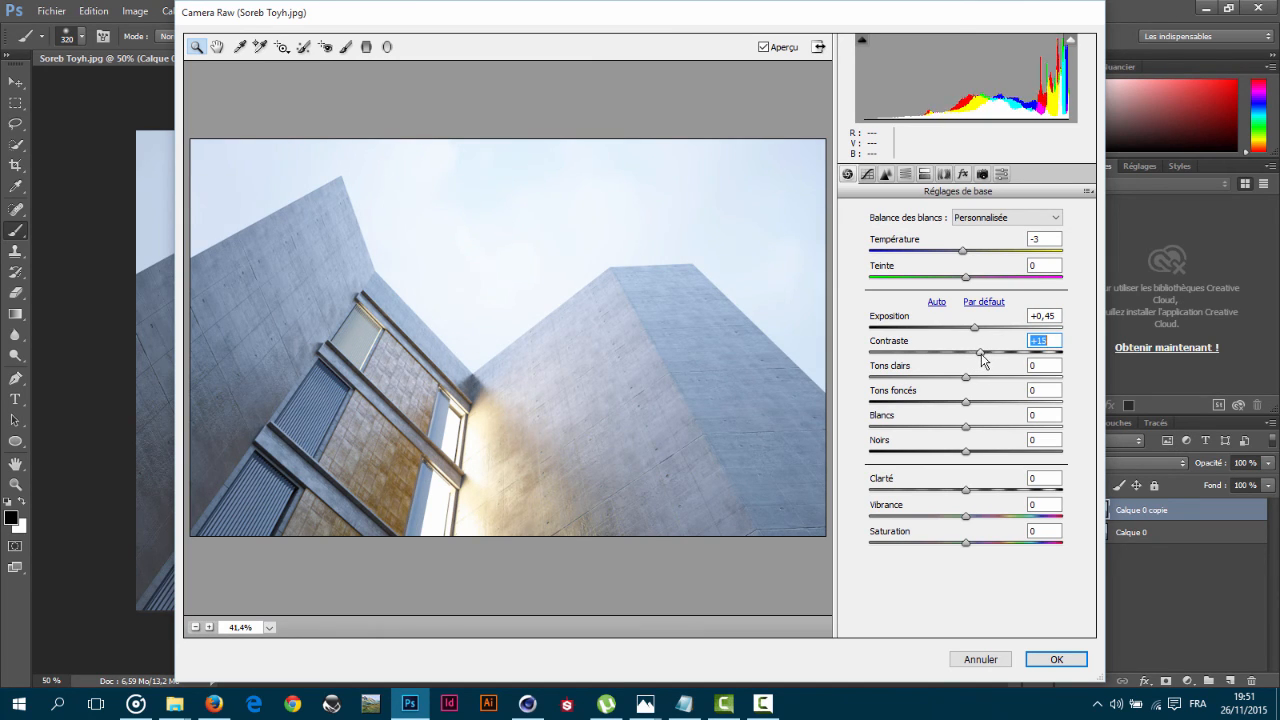
drag(966, 491, 975, 490)
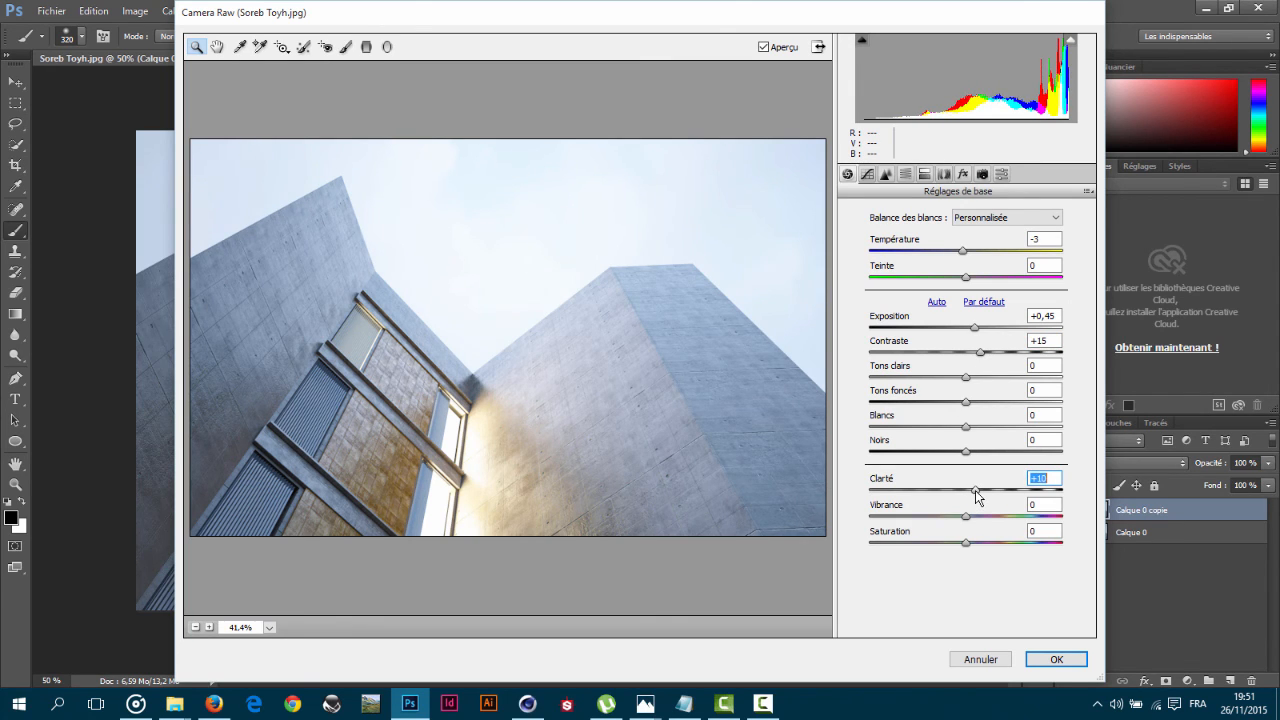
Add a post-crop vignette with an amount of -29 and apply the Camera Raw adjustments.
click(942, 175)
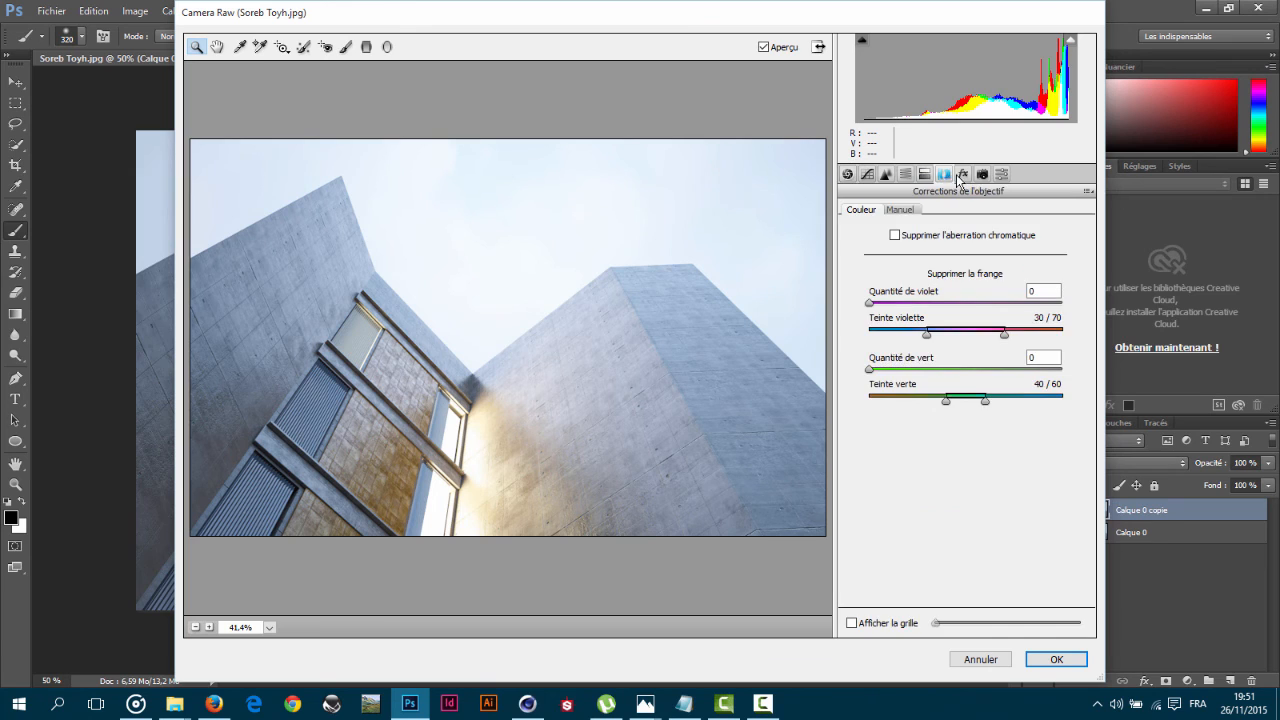
click(963, 175)
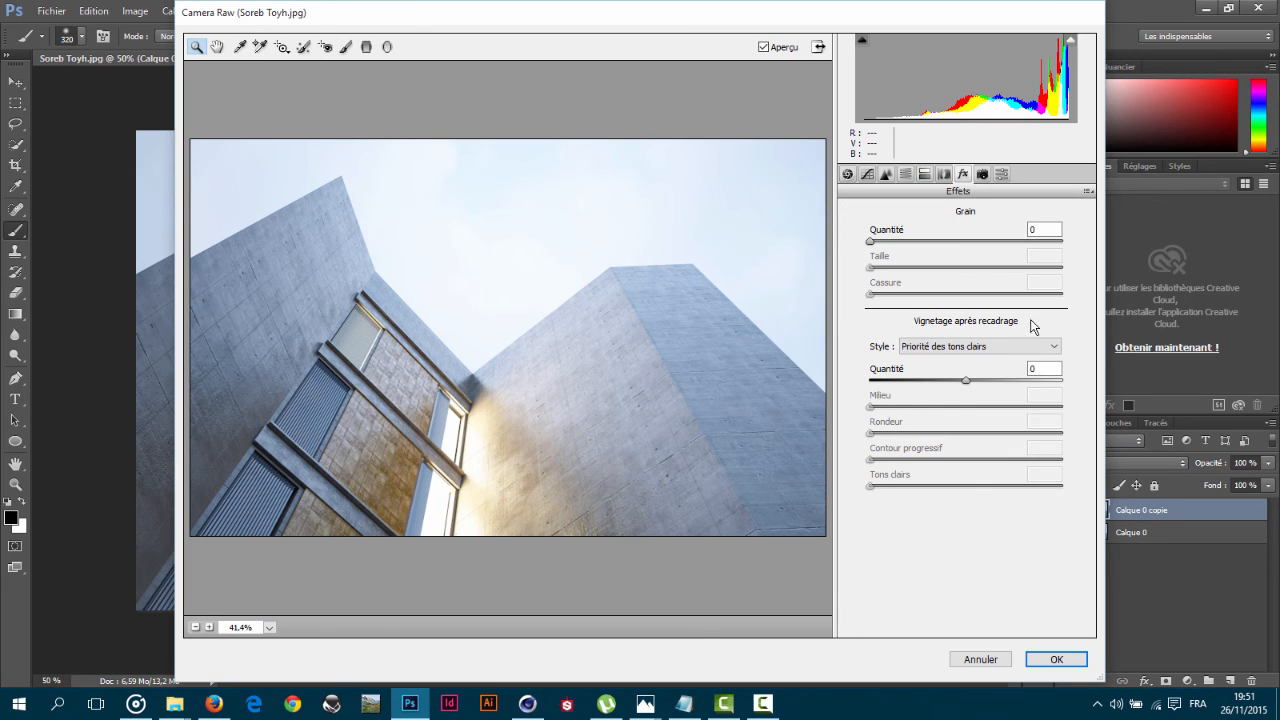
drag(965, 380, 938, 383)
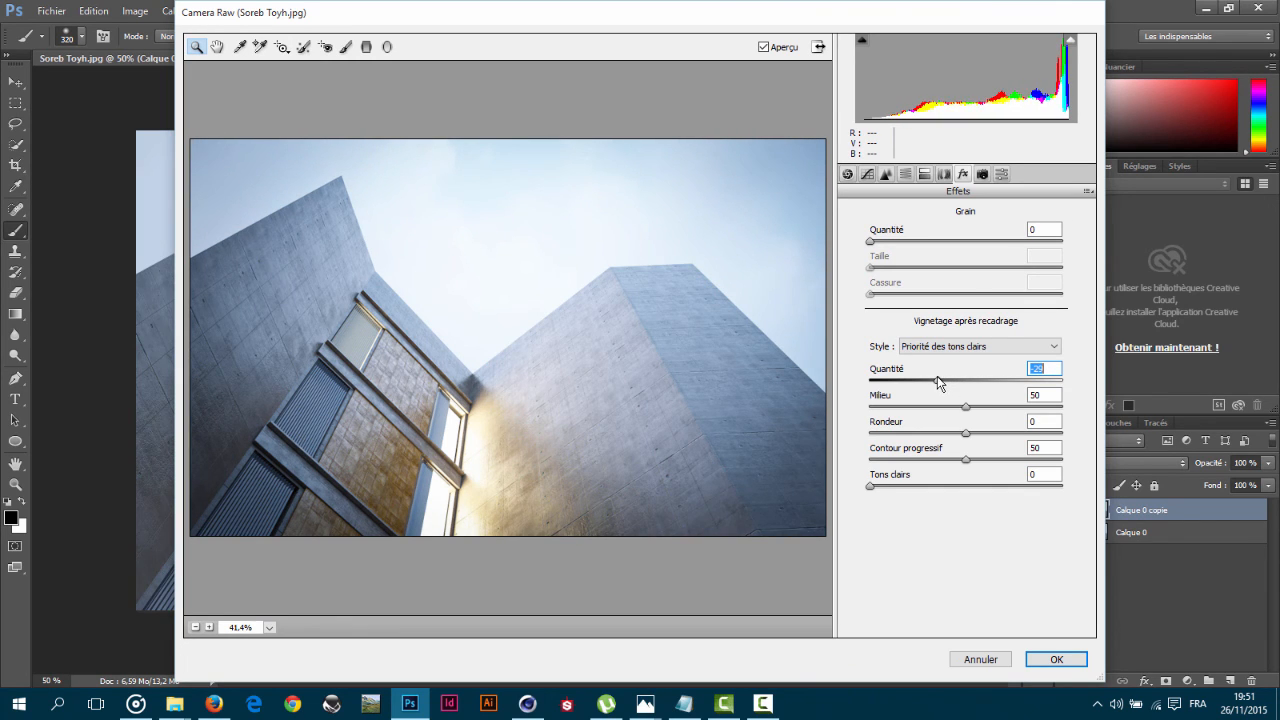
click(1070, 660)
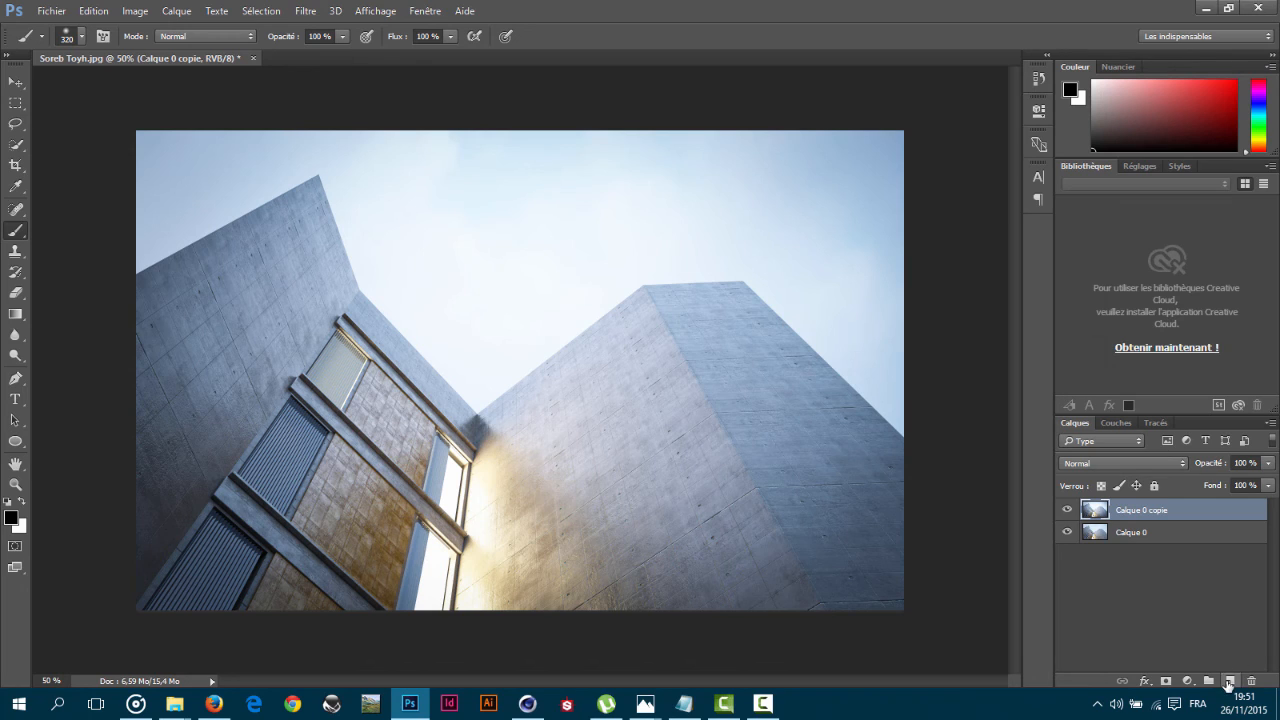
Duplicate the original Calque 0 layer and place the copy above the graded layer.
drag(1209, 508, 1232, 681)
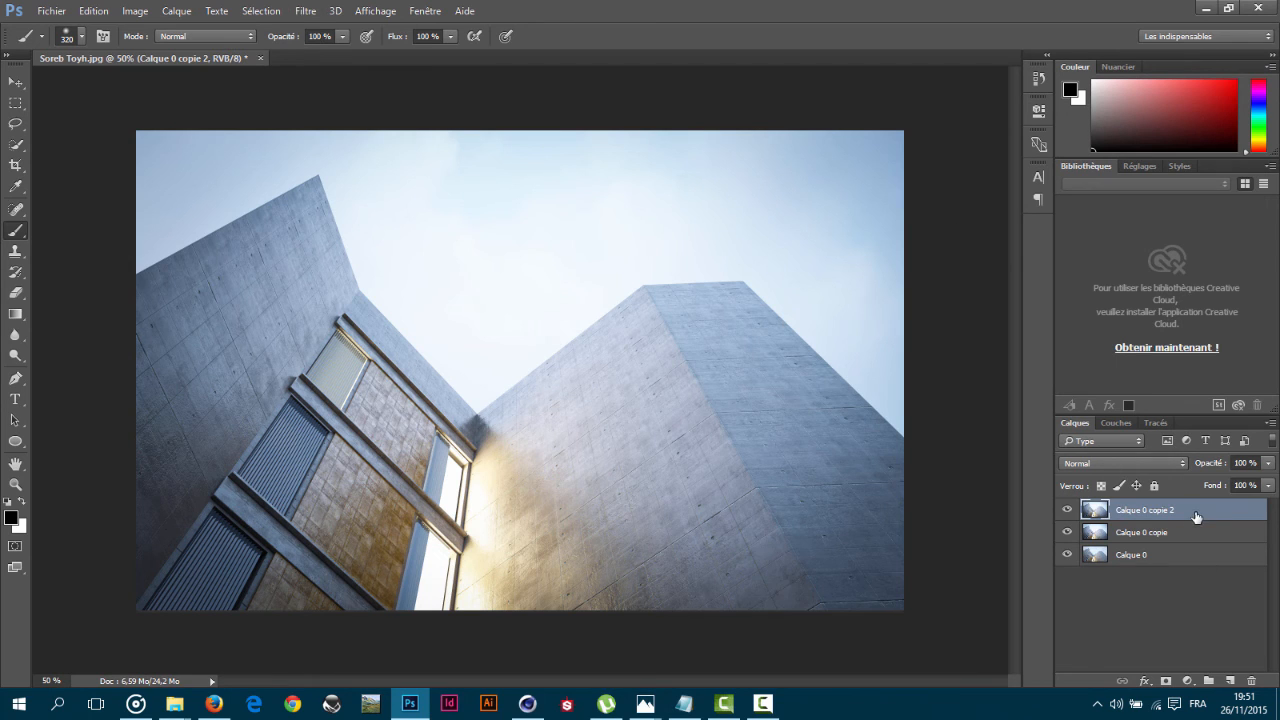
key(Delete)
drag(1157, 539, 1231, 681)
drag(1148, 505, 1147, 502)
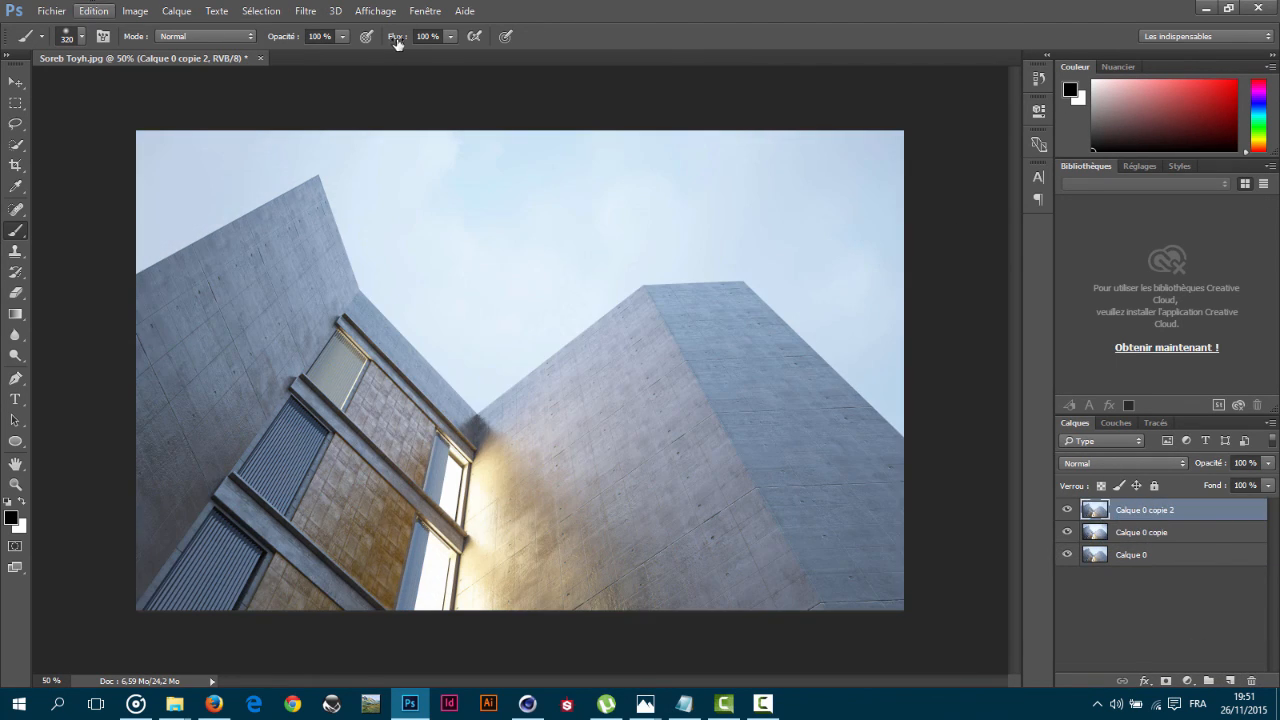
Apply a Gaussian blur with a radius of 8.0 pixels to the top layer.
click(304, 11)
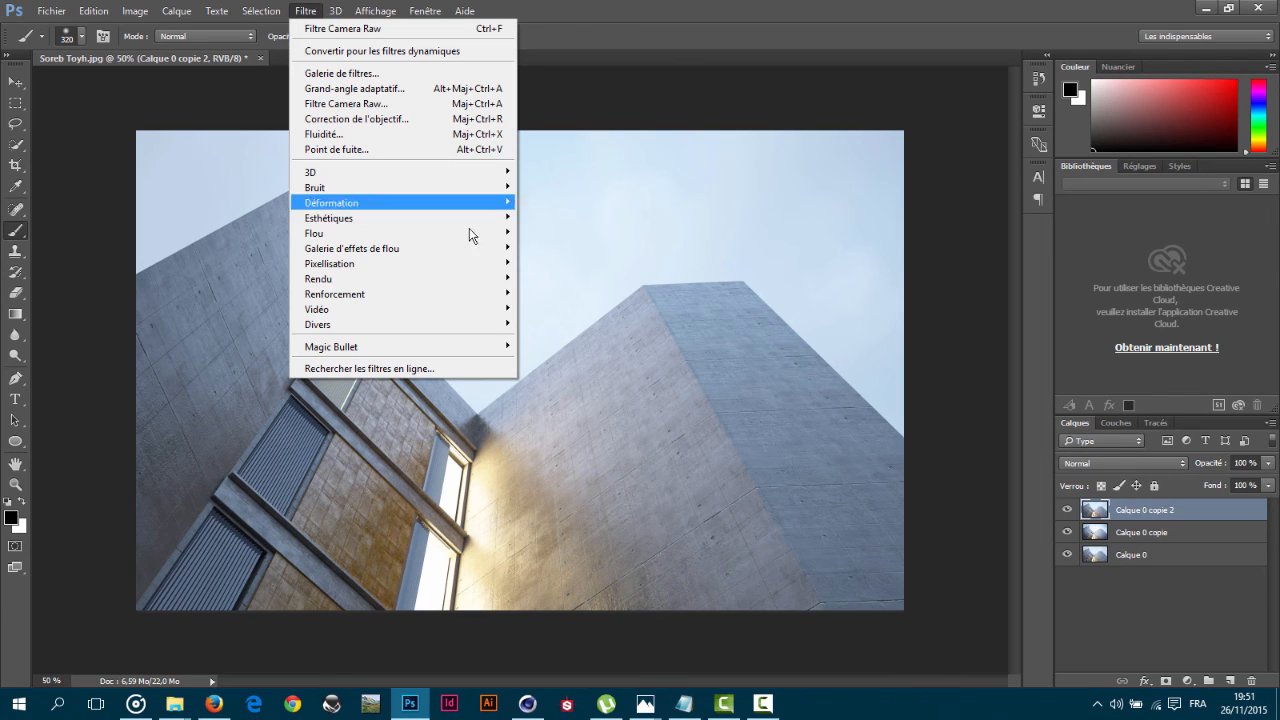
mouse_move(423, 232)
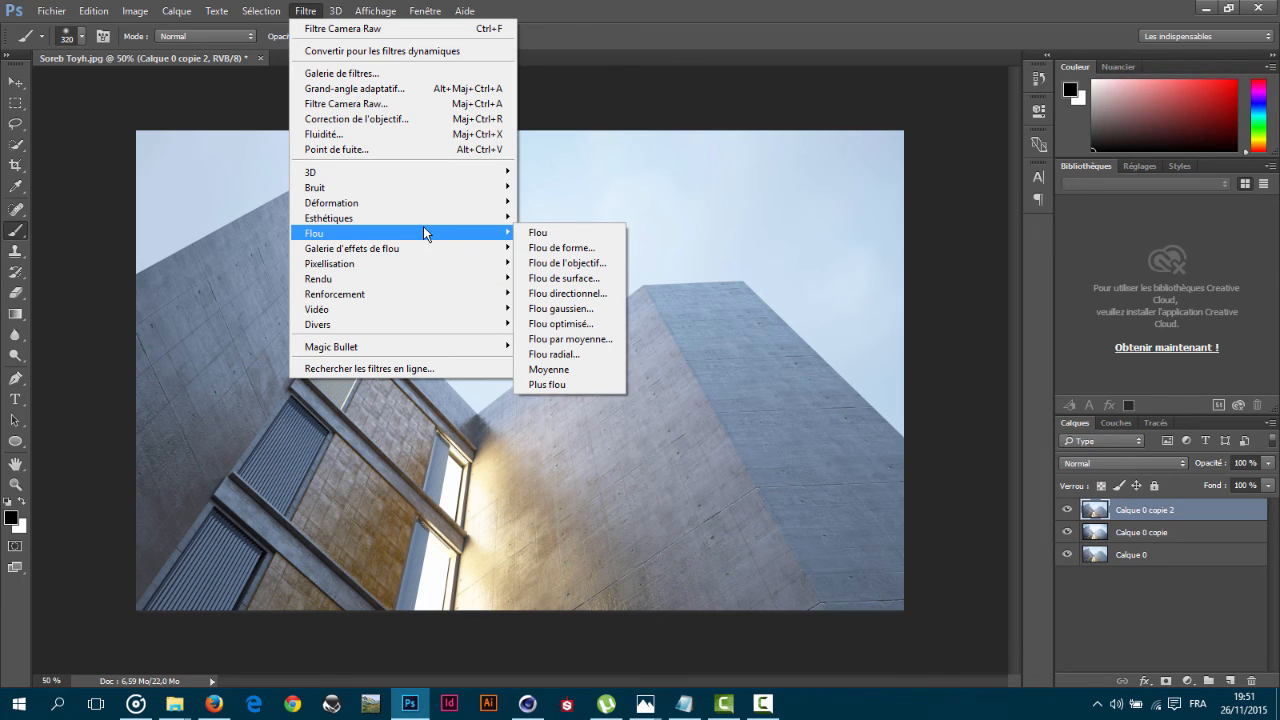
click(575, 308)
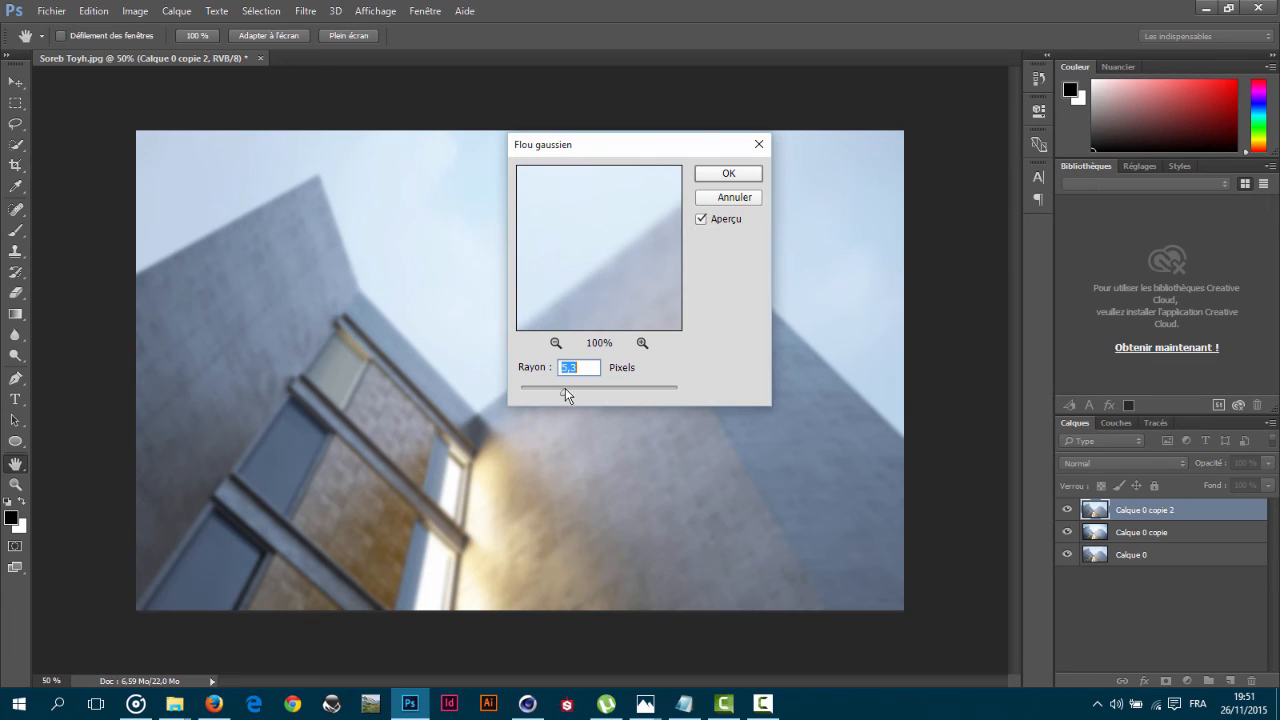
drag(564, 389, 575, 392)
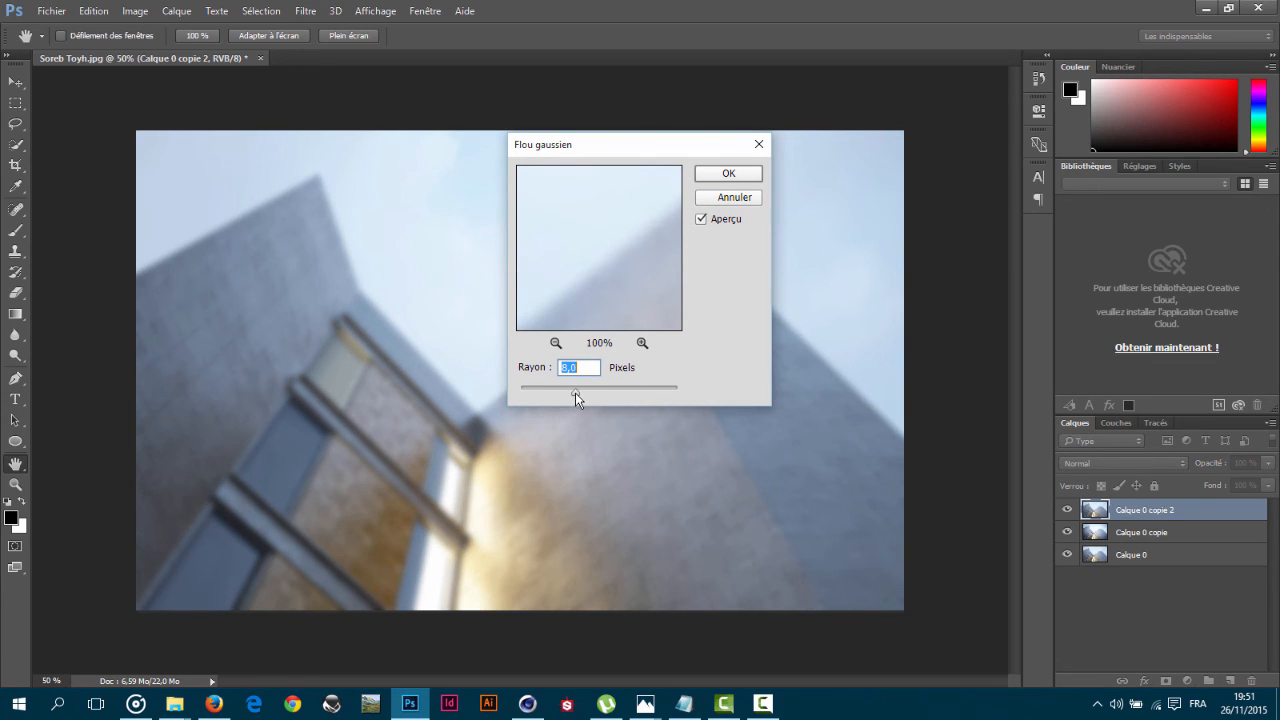
click(731, 176)
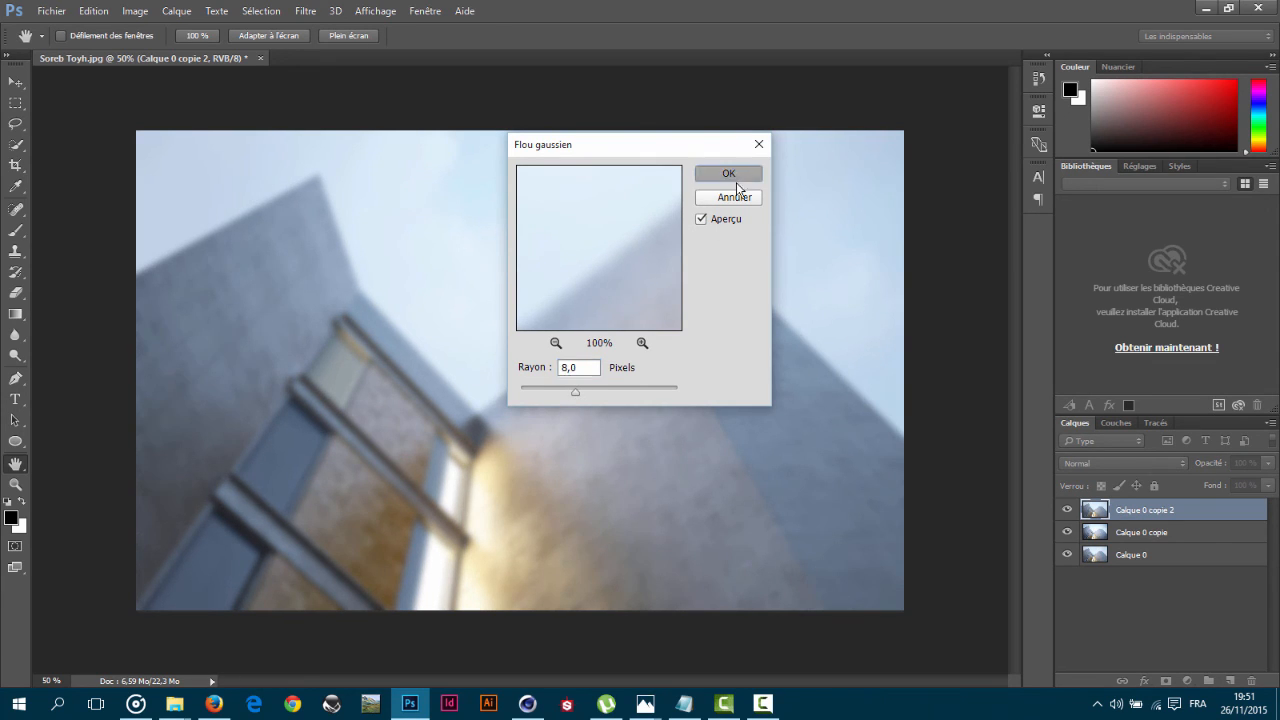
Compare the Eclaircir and Superposition blend modes on the blurred layer and set it to Eclaircir.
click(1120, 462)
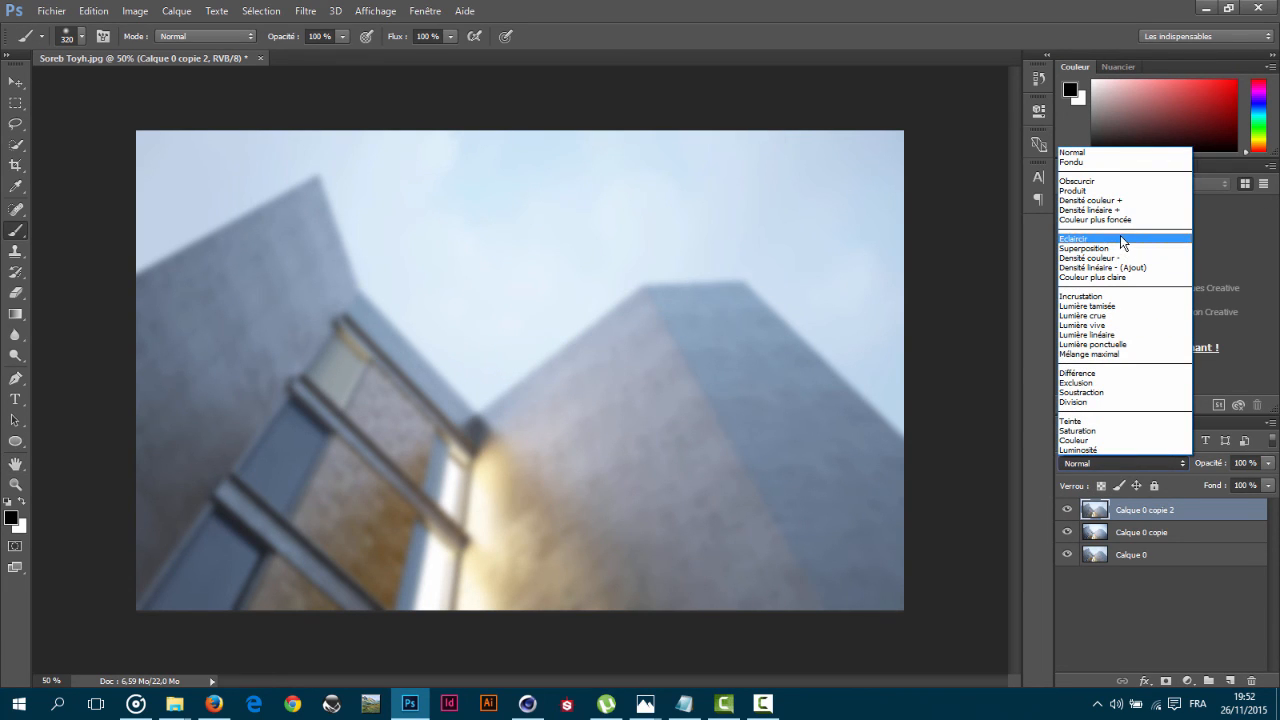
click(1119, 238)
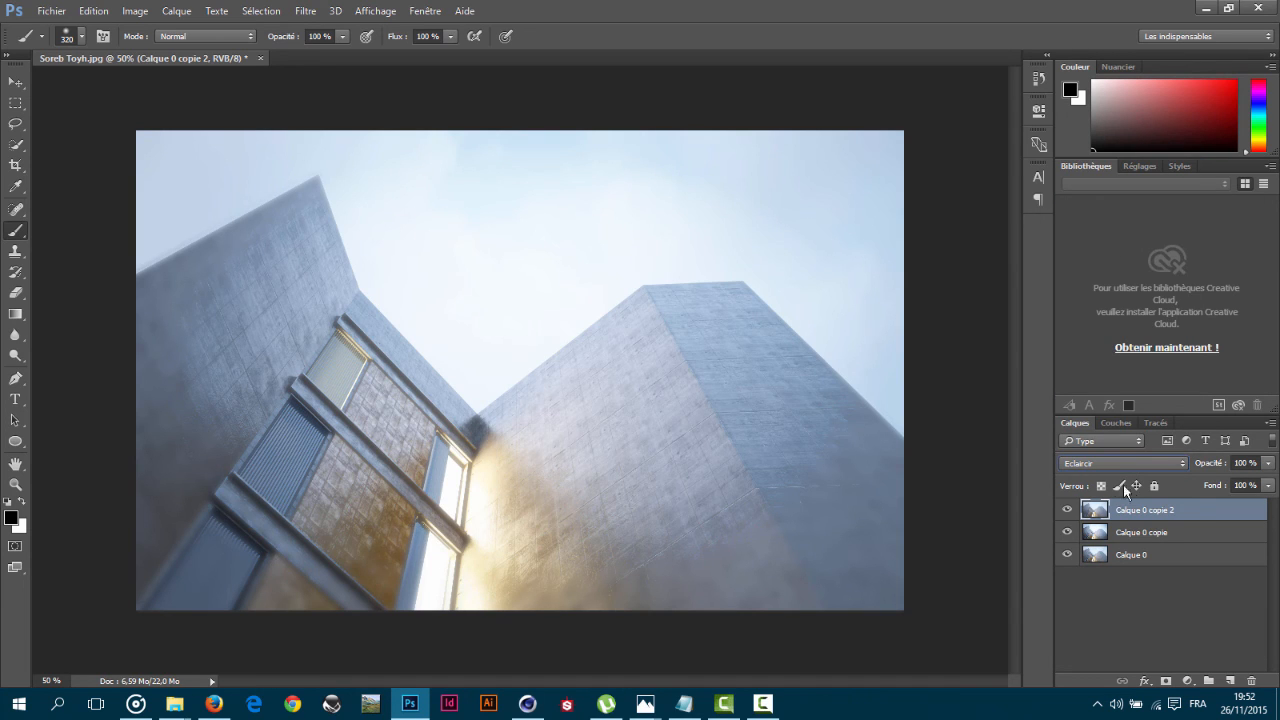
click(1117, 463)
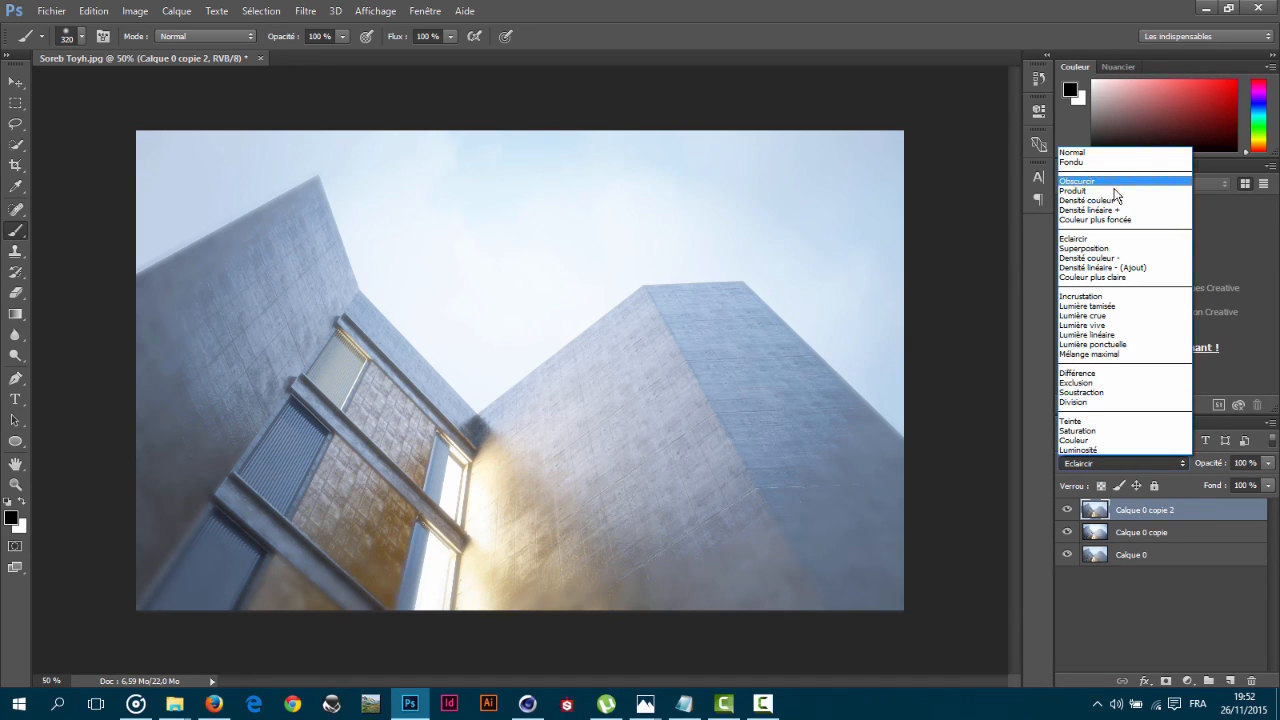
click(1118, 249)
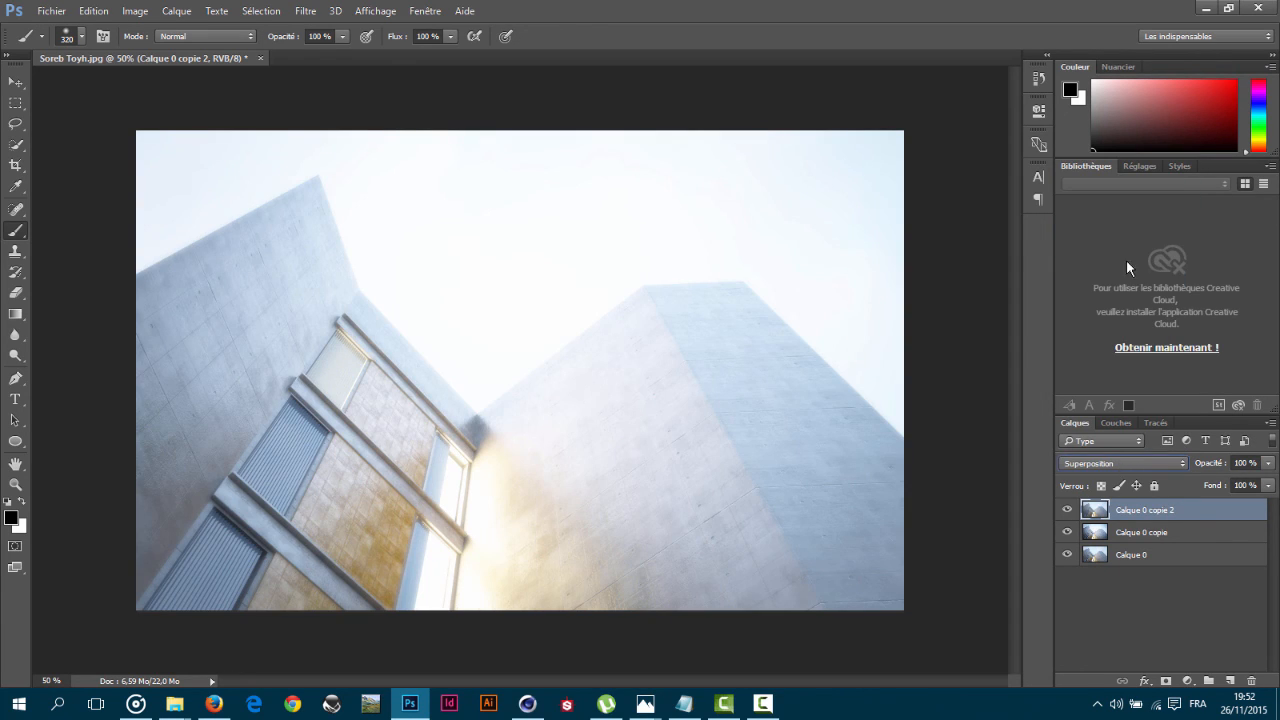
click(1109, 462)
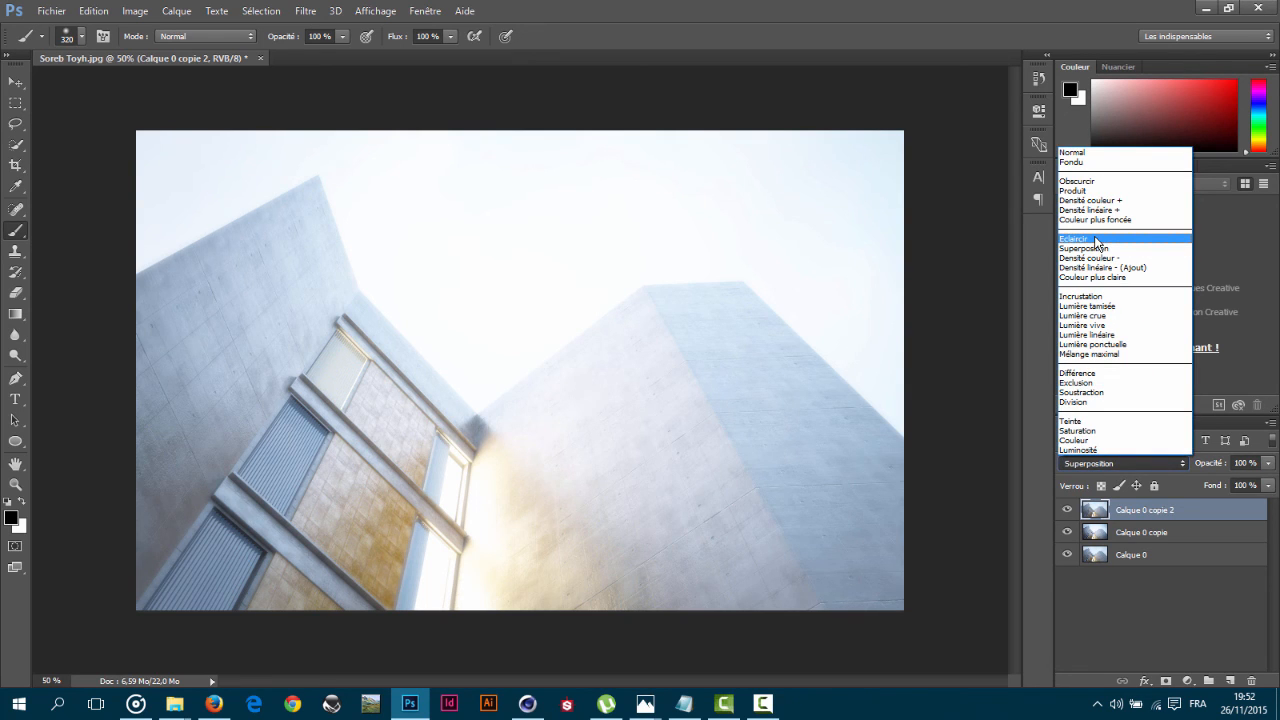
click(1096, 240)
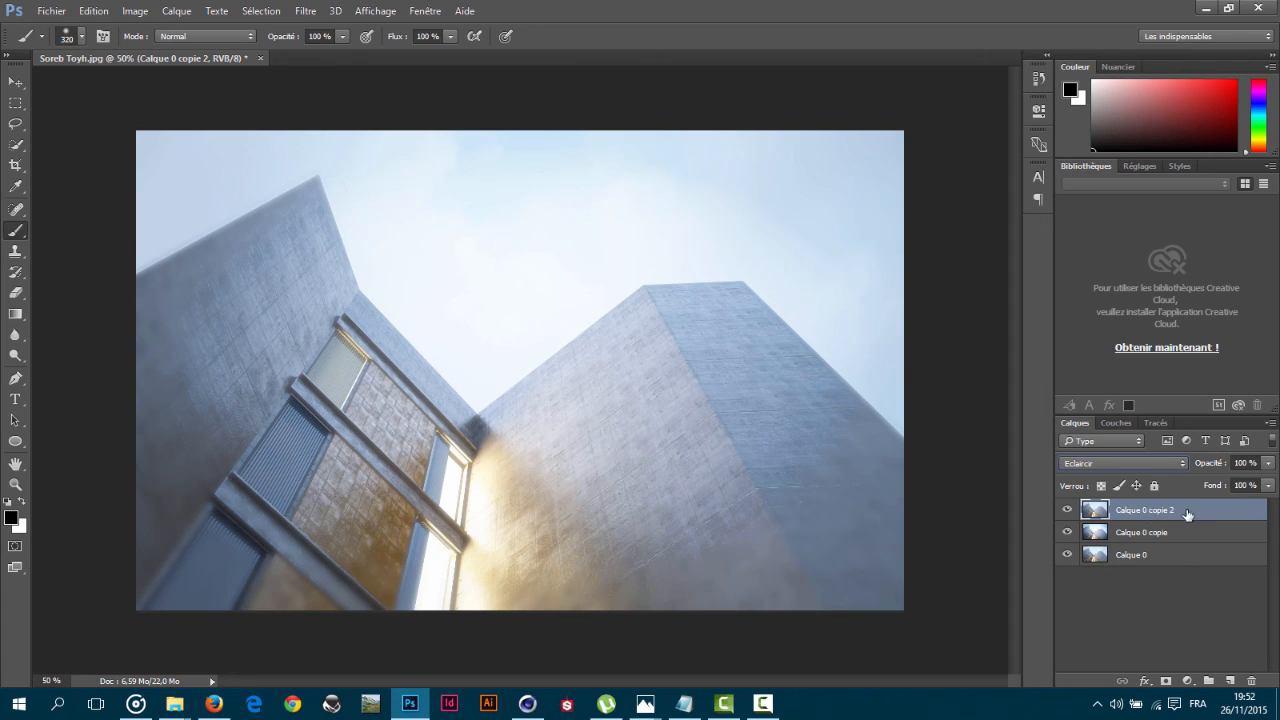
Add a layer mask to the blurred layer and paint it black everywhere except the warm light beside the windows.
click(1166, 681)
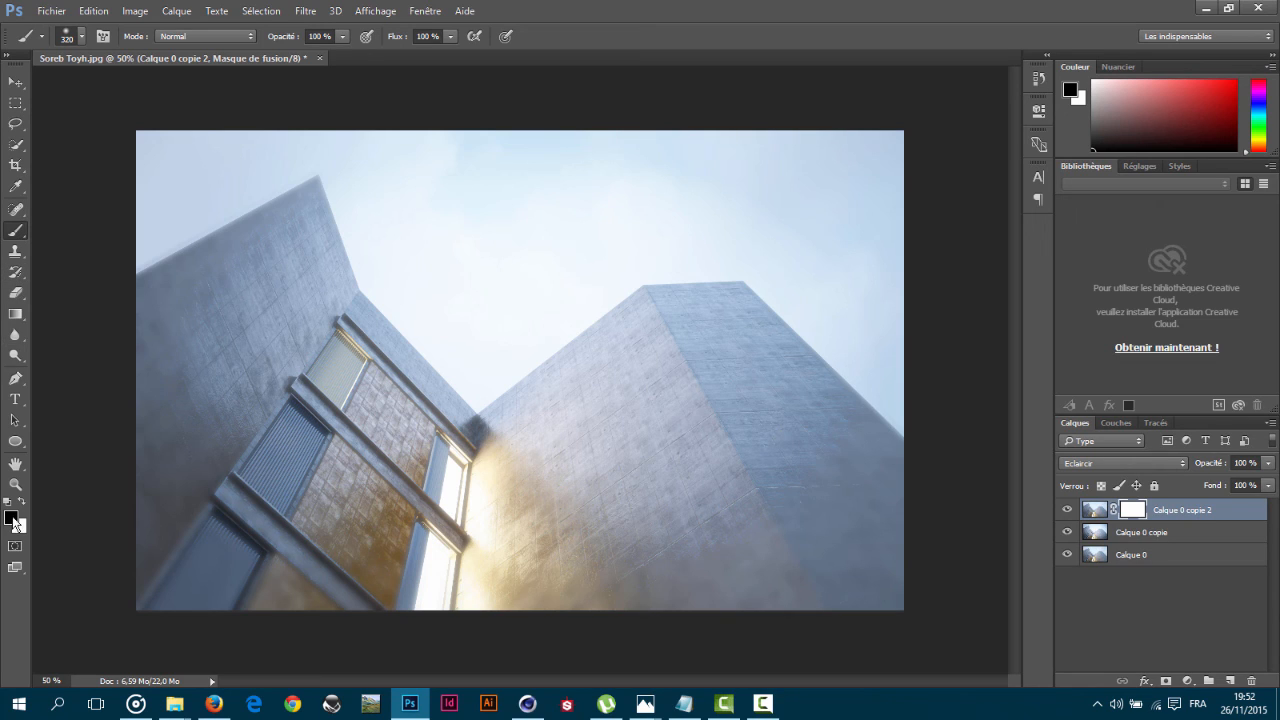
click(82, 37)
click(556, 328)
mouse_move(635, 387)
mouse_down()
mouse_move(808, 545)
mouse_move(874, 366)
mouse_move(850, 220)
mouse_up()
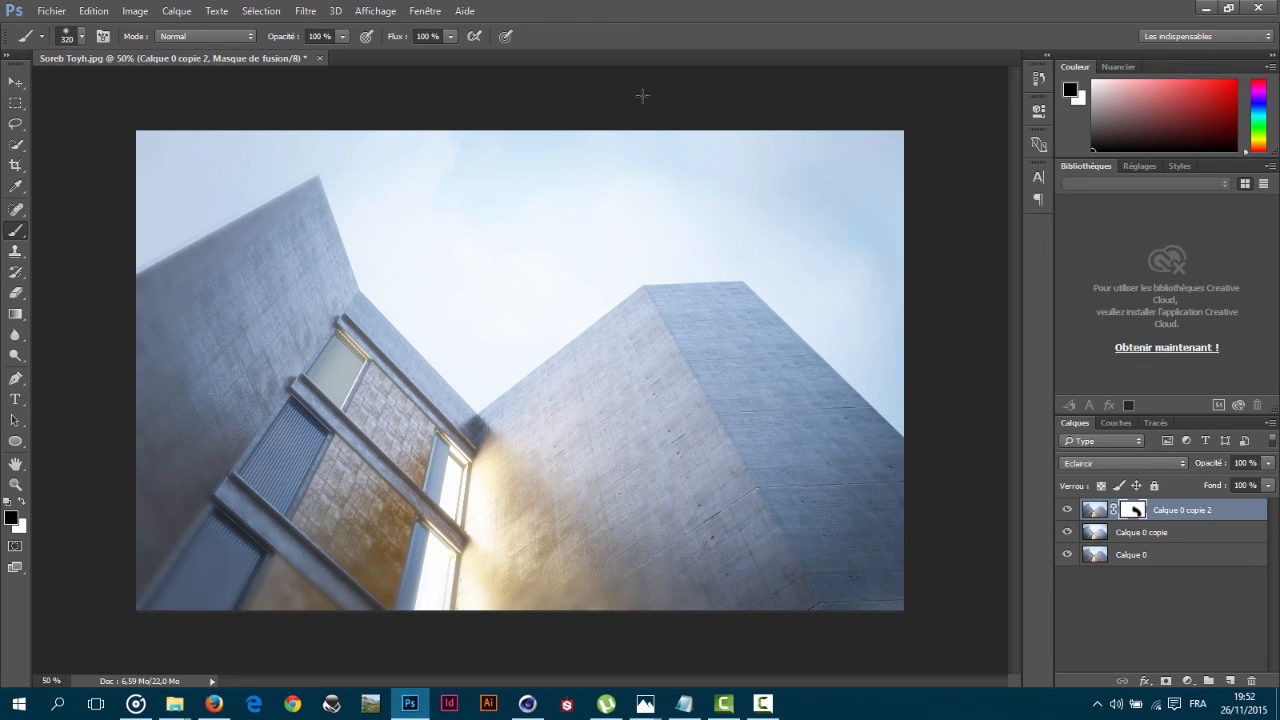
mouse_move(534, 320)
mouse_down()
mouse_move(415, 405)
mouse_move(251, 120)
mouse_move(183, 174)
mouse_move(165, 258)
mouse_up()
mouse_move(360, 173)
mouse_down()
mouse_move(110, 113)
mouse_move(120, 430)
mouse_move(230, 470)
mouse_move(128, 511)
mouse_move(230, 530)
mouse_move(362, 513)
mouse_up()
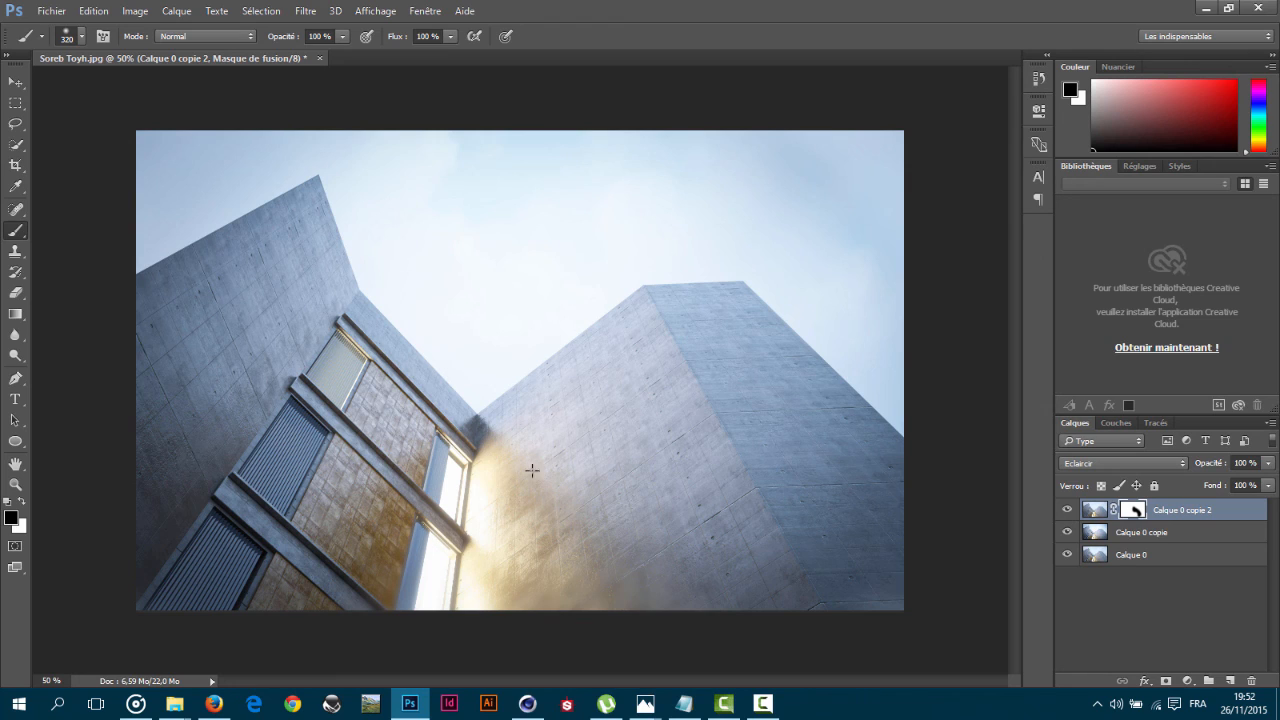
mouse_move(580, 511)
mouse_down()
mouse_move(603, 627)
mouse_move(672, 604)
mouse_up()
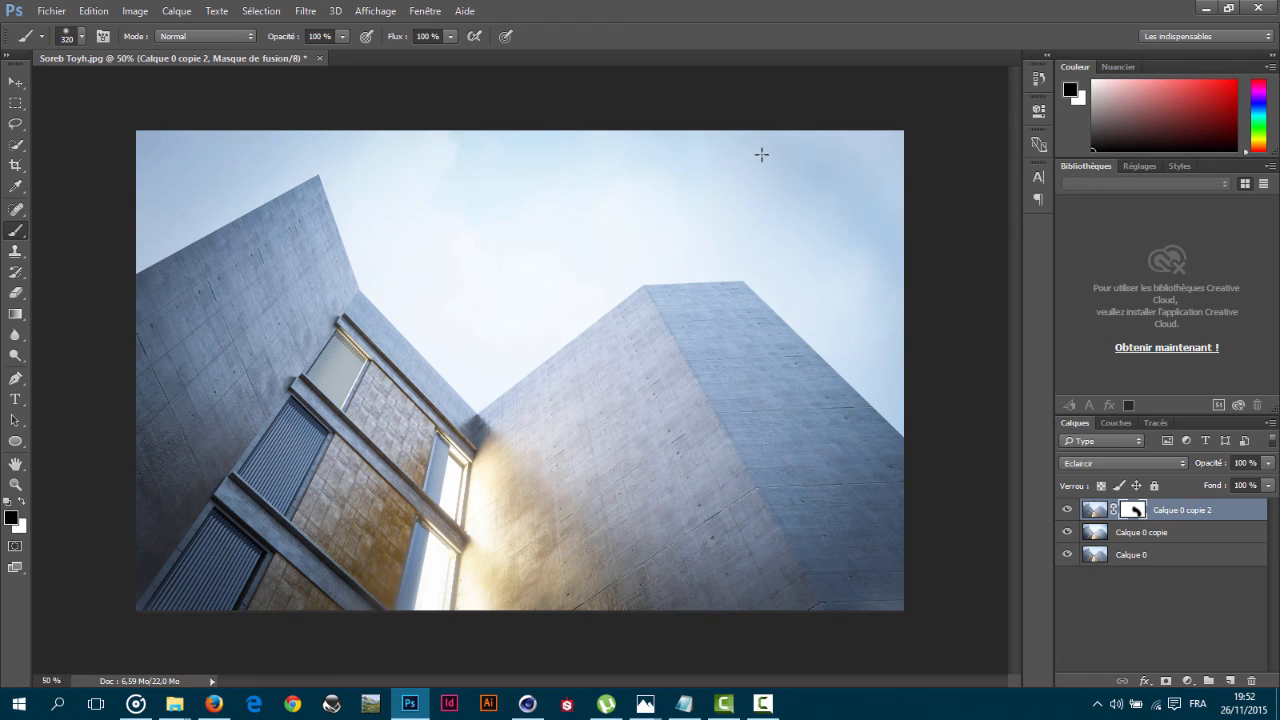
mouse_move(762, 154)
mouse_down()
mouse_move(695, 197)
mouse_move(702, 206)
mouse_up()
drag(854, 154, 836, 154)
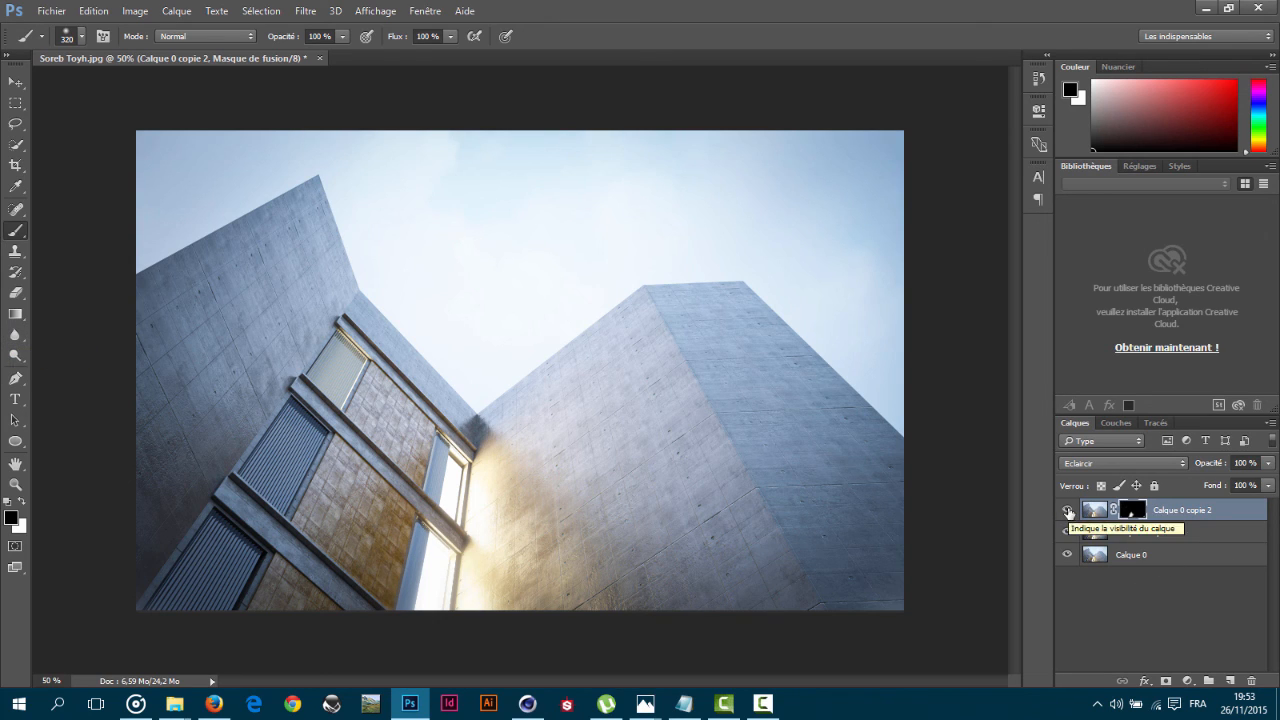
Toggle the masked blur layer's visibility repeatedly to compare the image with and without the glow.
click(1067, 511)
click(1067, 511)
click(1067, 511)
click(1067, 511)
click(1067, 511)
click(1067, 511)
click(1067, 511)
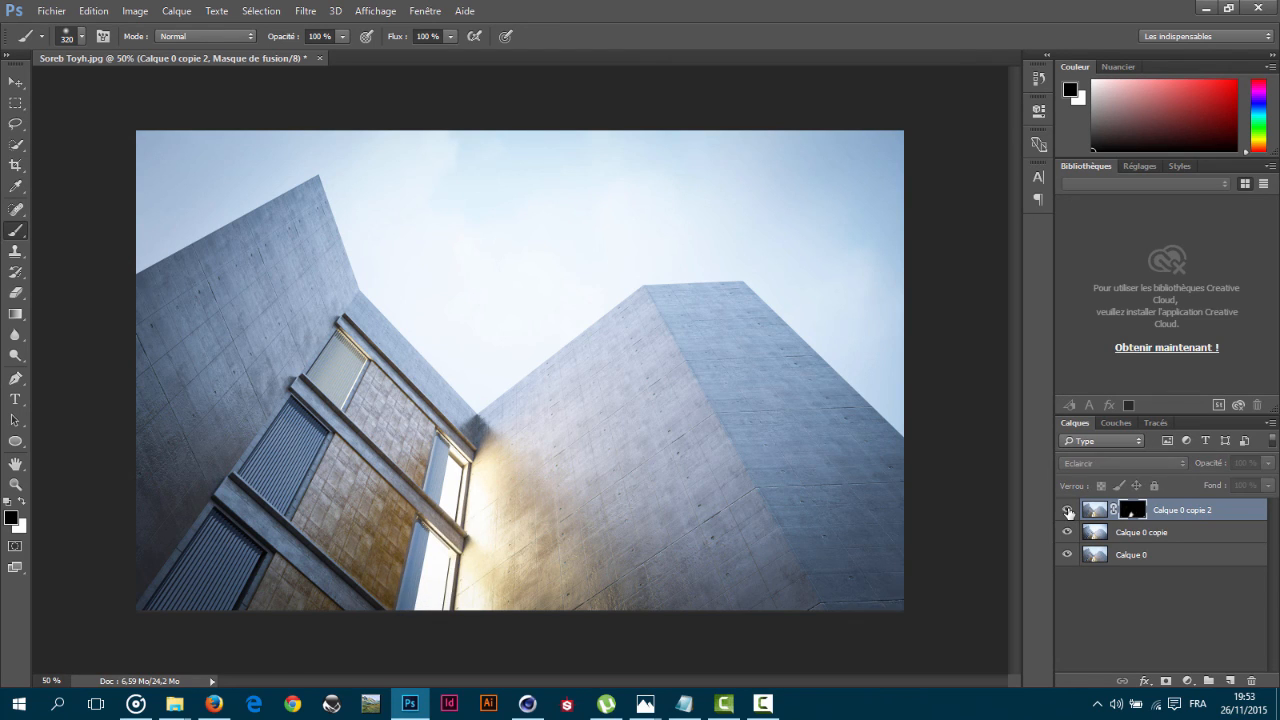
click(1067, 511)
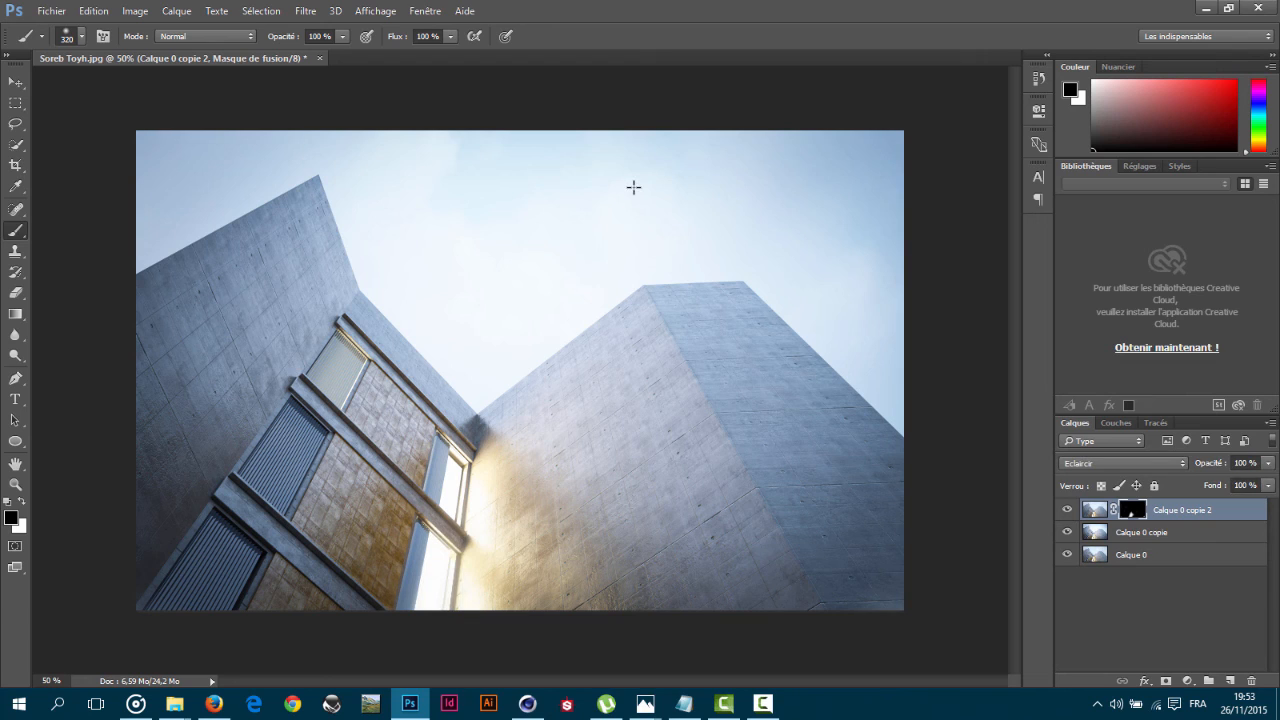
Select the graded Calque 0 copie layer beneath the masked glow layer.
click(1177, 533)
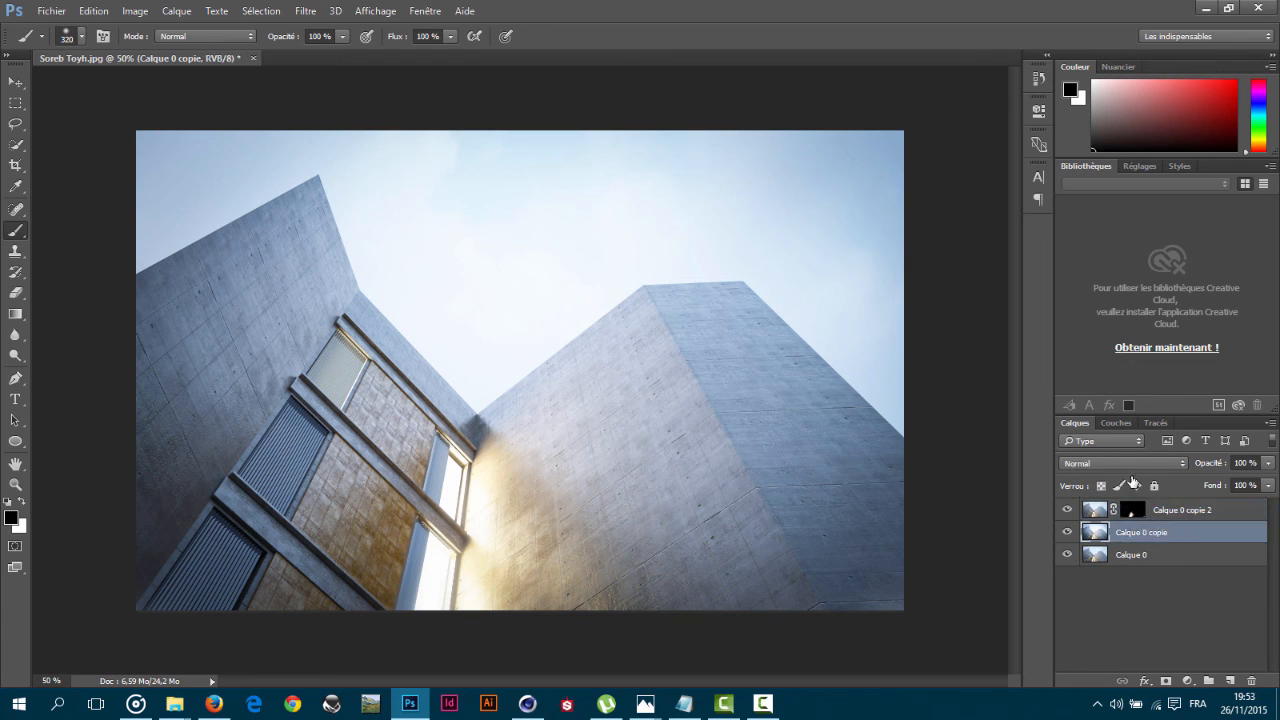
click(1196, 510)
click(1196, 533)
click(1196, 511)
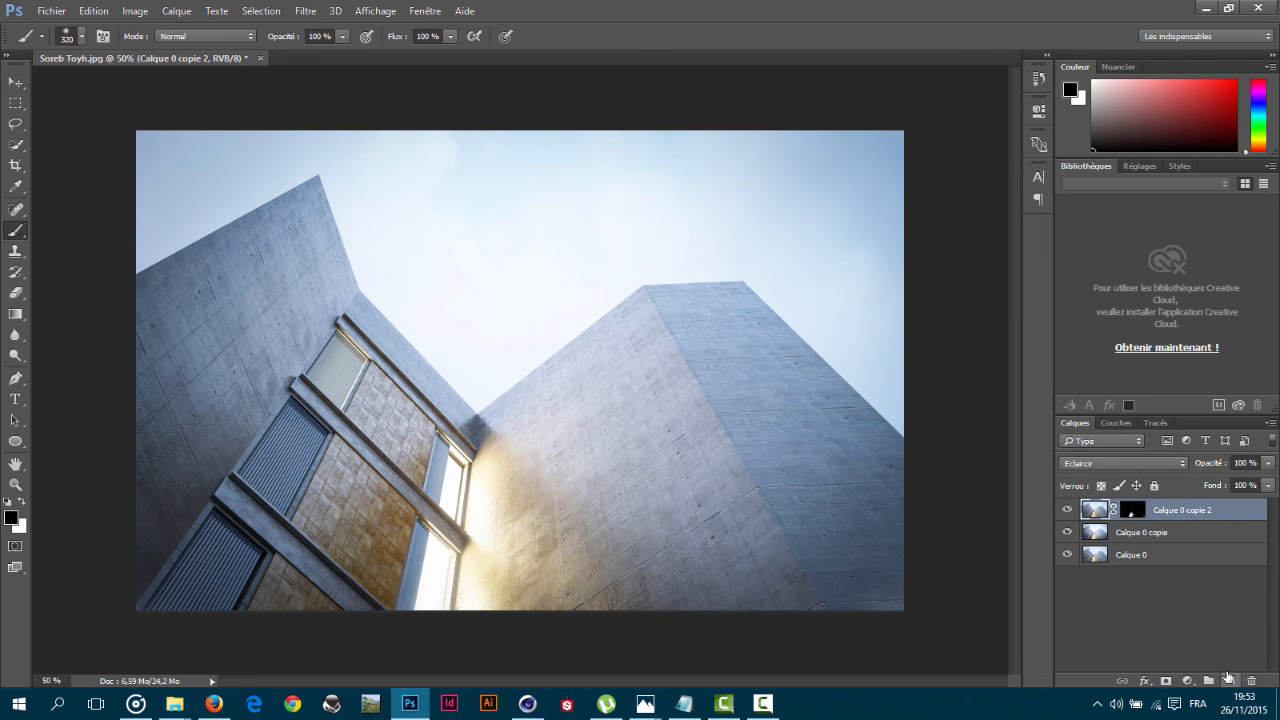
click(1165, 533)
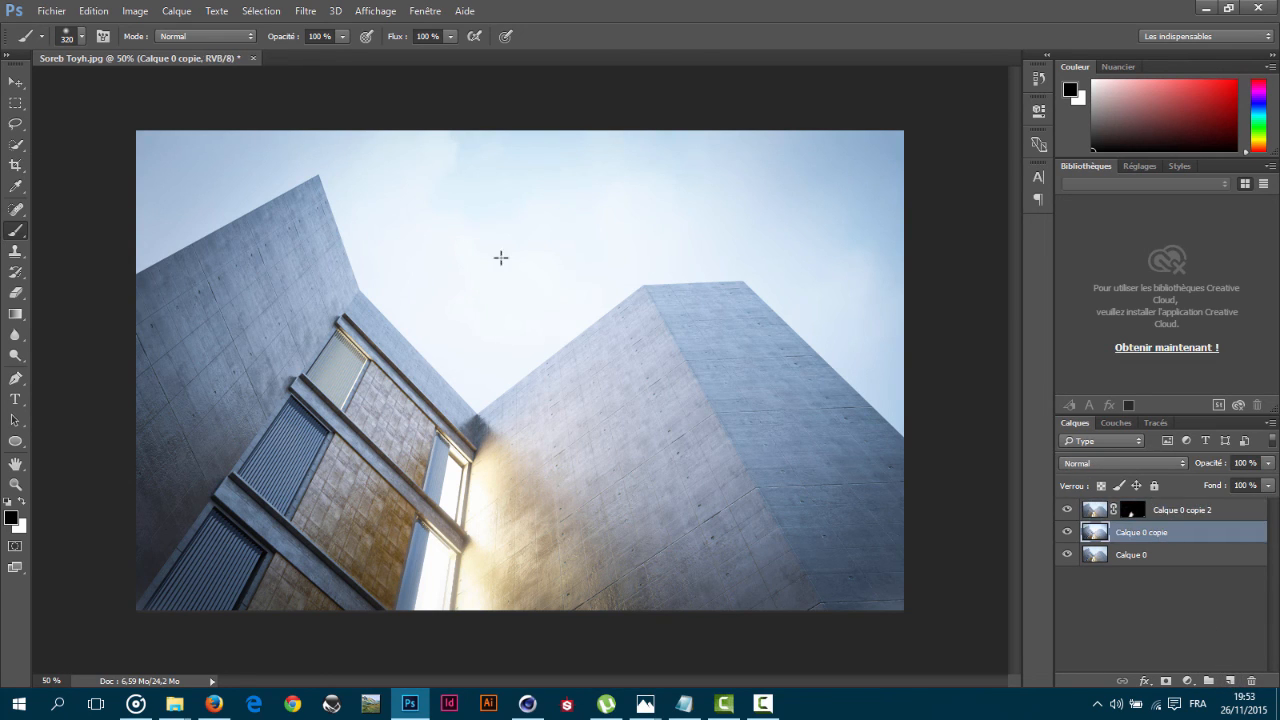
Open Lens Correction on the Calque 0 copie layer and set custom chromatic fringes to red/cyan +7,14, green/magenta -7,14 and blue/yellow +15,87.
click(305, 11)
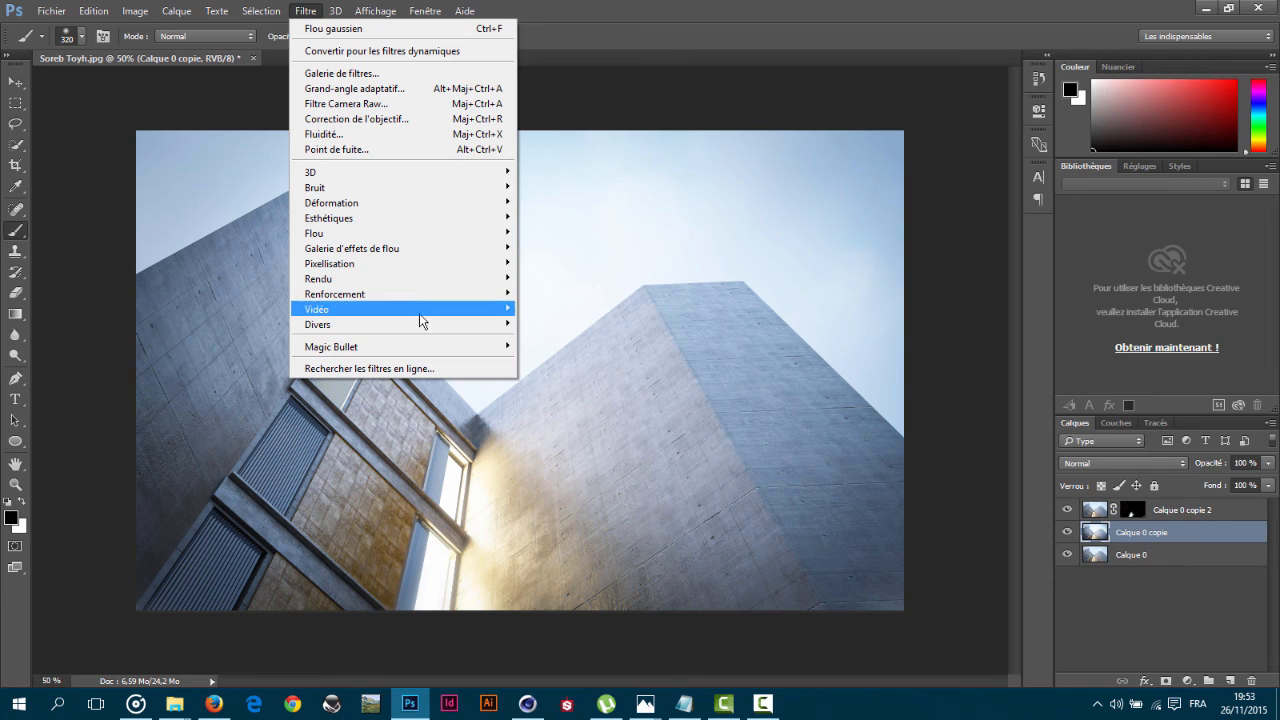
click(422, 127)
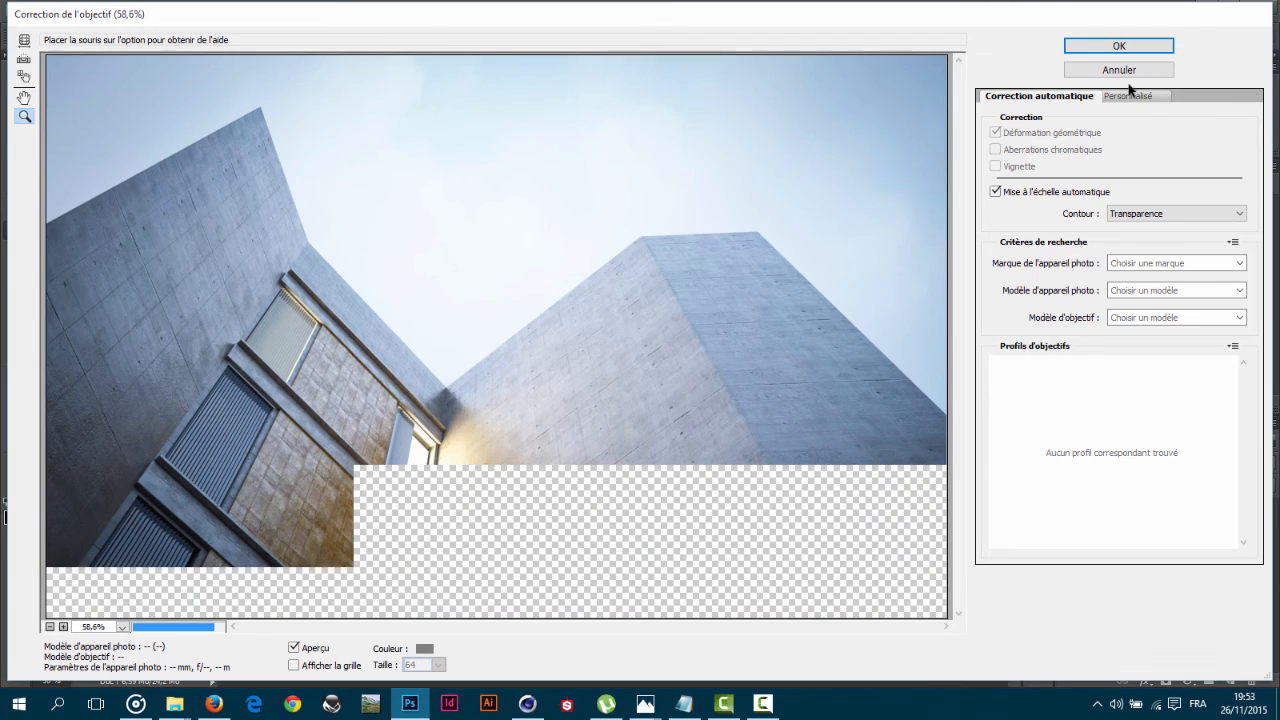
click(1126, 97)
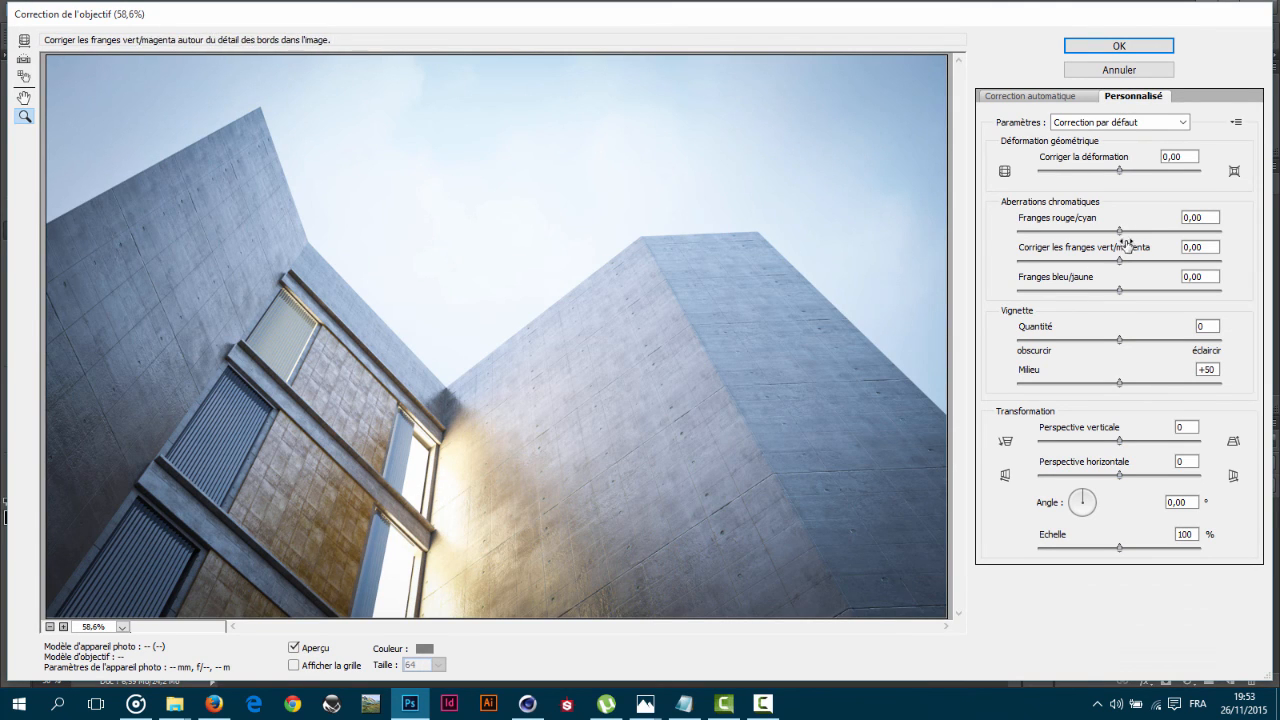
drag(1119, 231, 1136, 294)
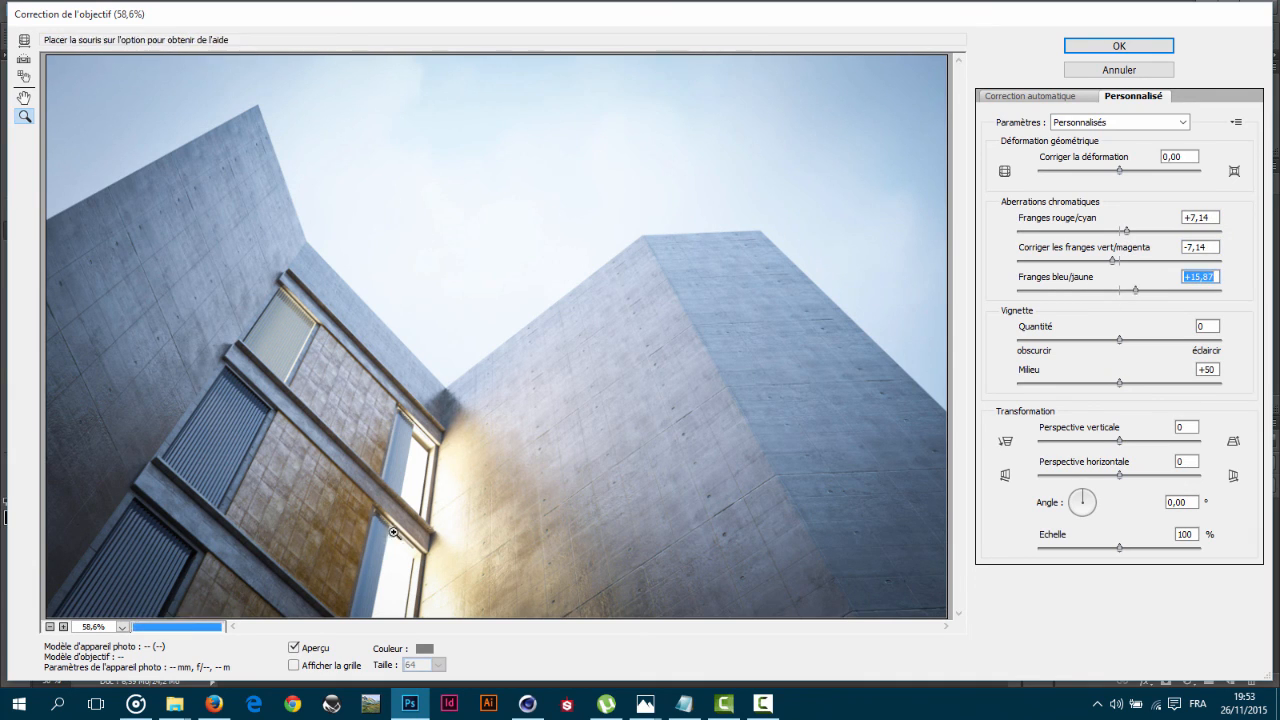
Examine the colour fringing along the windows, beams and wall edges at 300% and apply the lens correction to the layer.
click(417, 375)
click(416, 377)
click(417, 377)
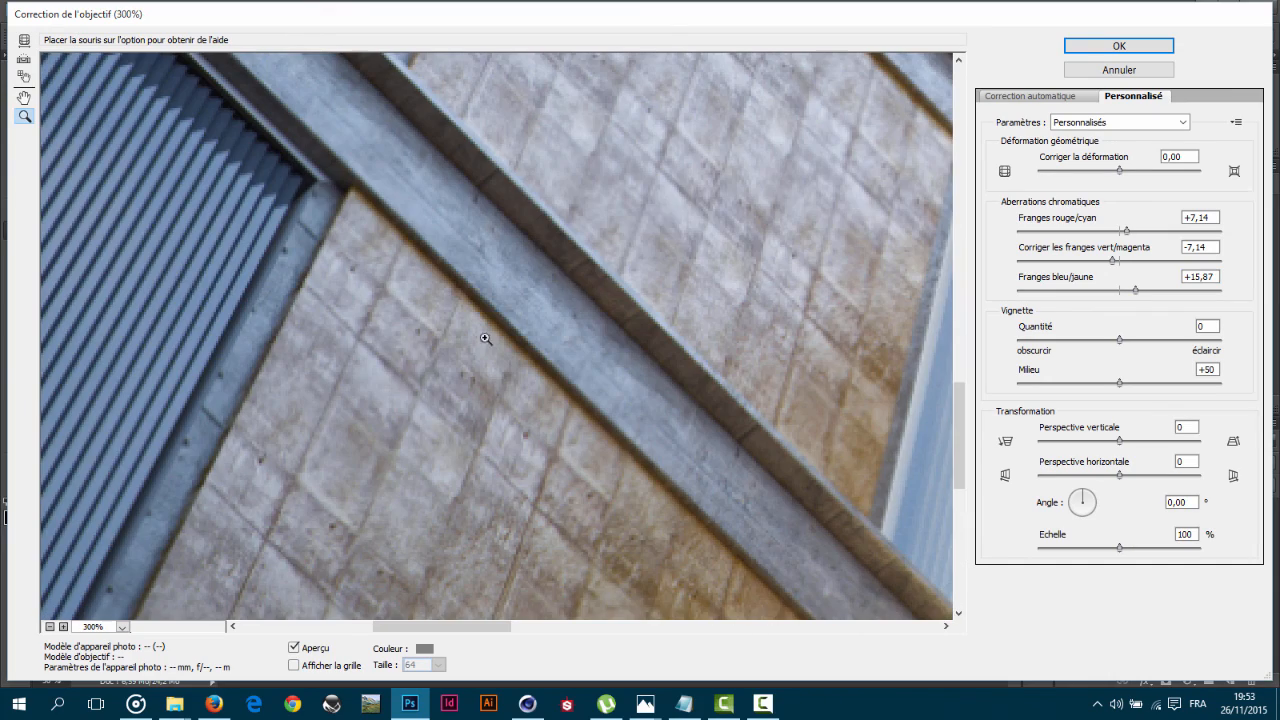
mouse_move(588, 259)
mouse_down()
mouse_move(493, 337)
mouse_move(689, 226)
mouse_move(609, 443)
mouse_move(503, 220)
mouse_move(693, 532)
mouse_move(677, 471)
mouse_move(674, 223)
mouse_up()
mouse_move(616, 470)
mouse_down()
mouse_move(653, 224)
mouse_move(606, 409)
mouse_move(786, 434)
mouse_move(491, 200)
mouse_move(531, 126)
mouse_move(511, 331)
mouse_move(623, 509)
mouse_move(535, 528)
mouse_move(534, 406)
mouse_move(471, 451)
mouse_move(91, 401)
mouse_up()
drag(469, 620, 852, 212)
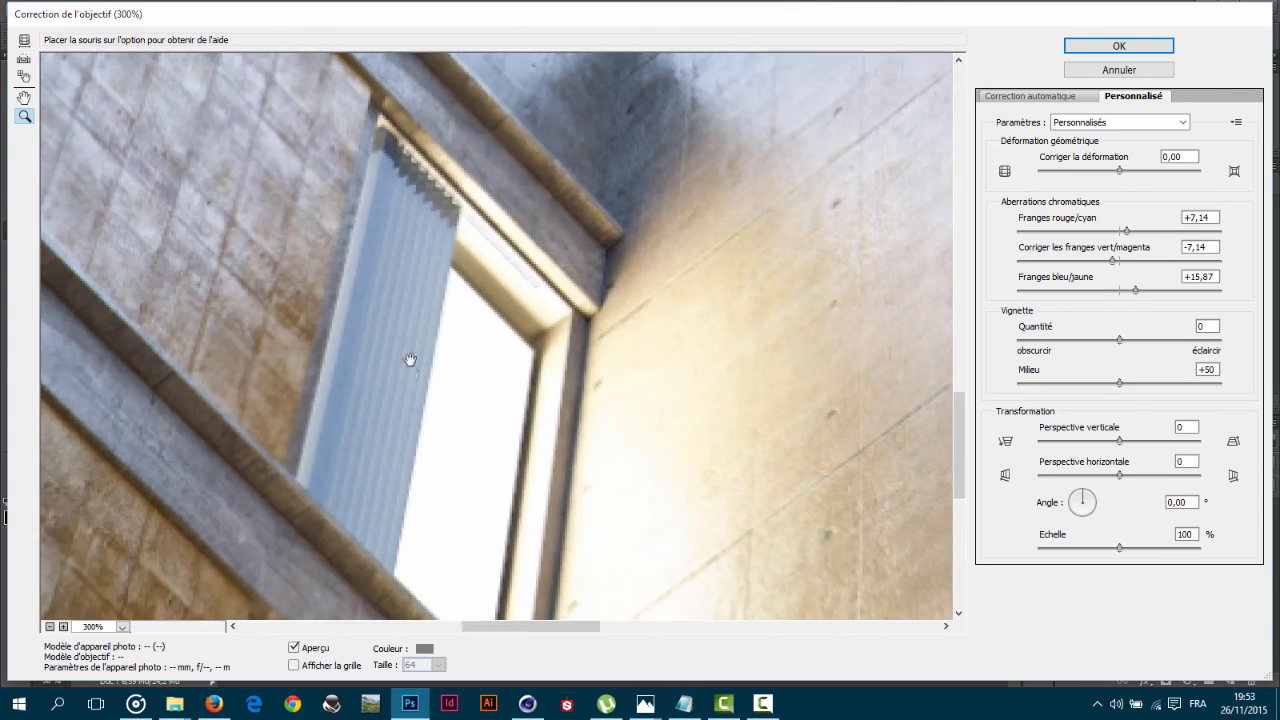
drag(409, 363, 467, 451)
drag(263, 448, 354, 154)
drag(451, 534, 340, 80)
drag(520, 340, 557, 150)
drag(491, 526, 398, 230)
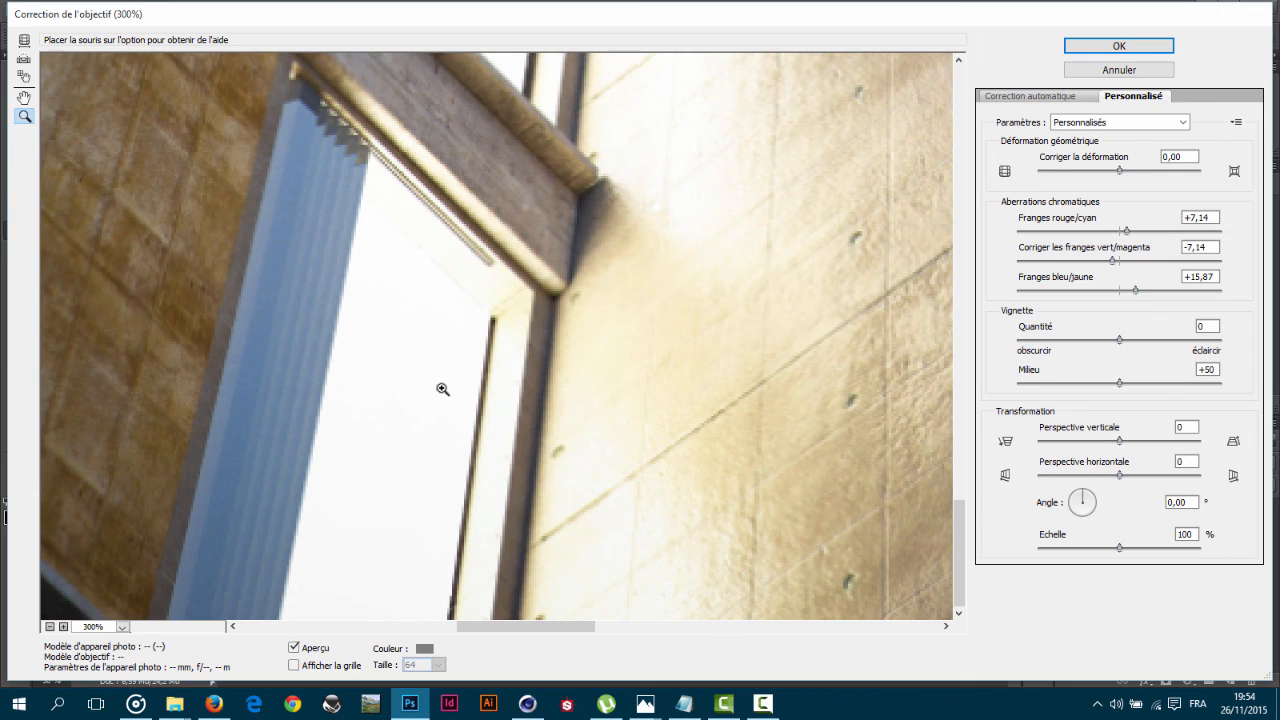
drag(264, 189, 715, 493)
drag(229, 206, 750, 476)
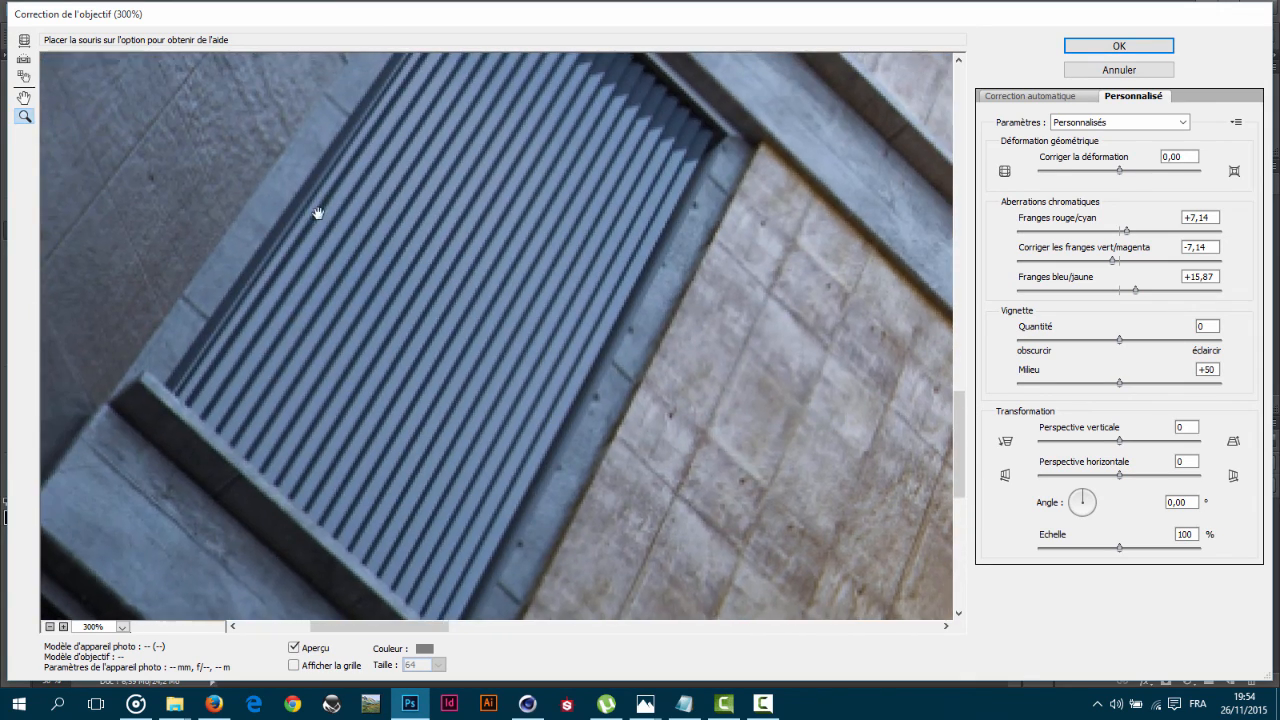
drag(318, 213, 629, 534)
drag(600, 282, 394, 505)
drag(773, 247, 366, 576)
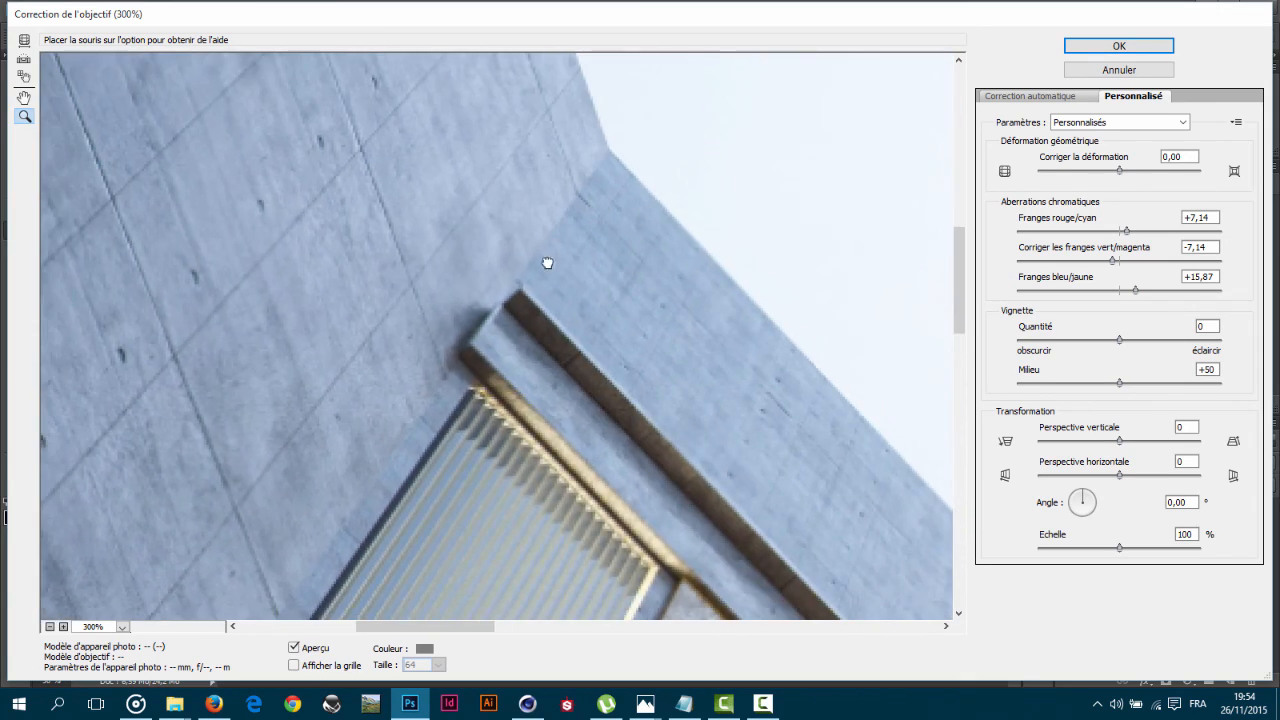
drag(547, 263, 466, 143)
drag(467, 490, 394, 118)
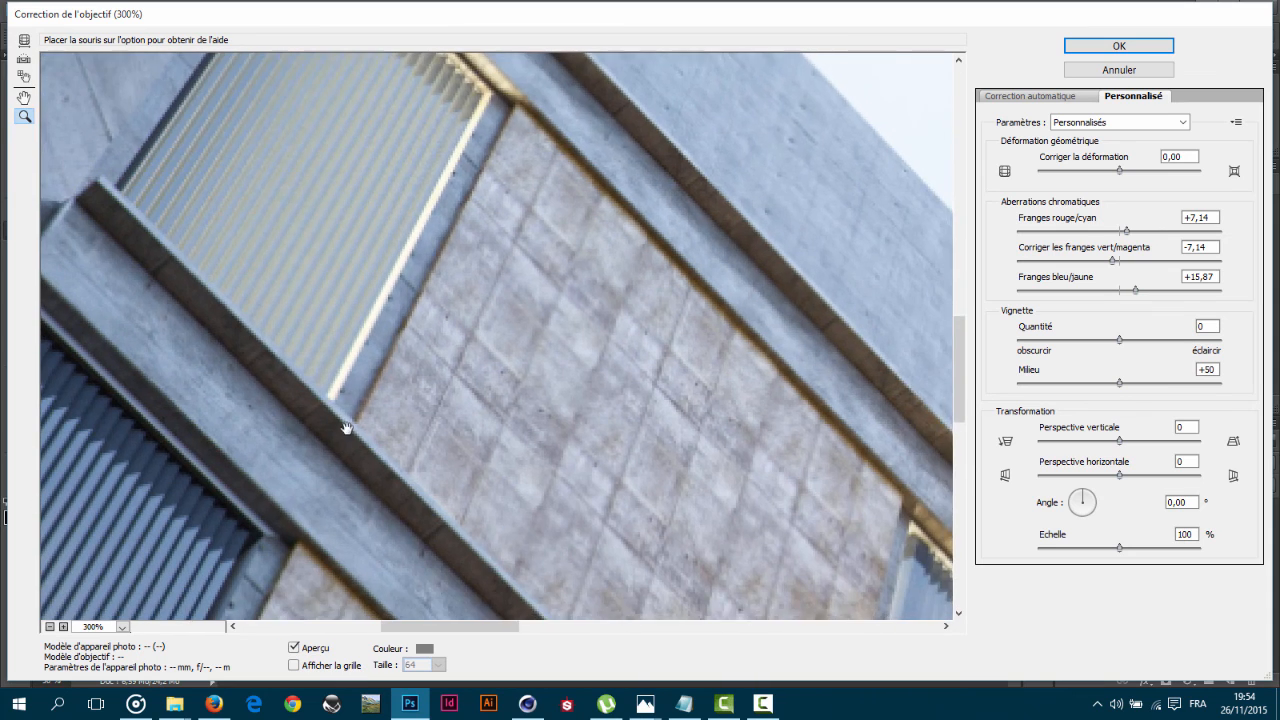
drag(347, 428, 406, 332)
drag(568, 458, 390, 125)
drag(732, 514, 446, 260)
drag(443, 475, 464, 344)
drag(536, 134, 526, 403)
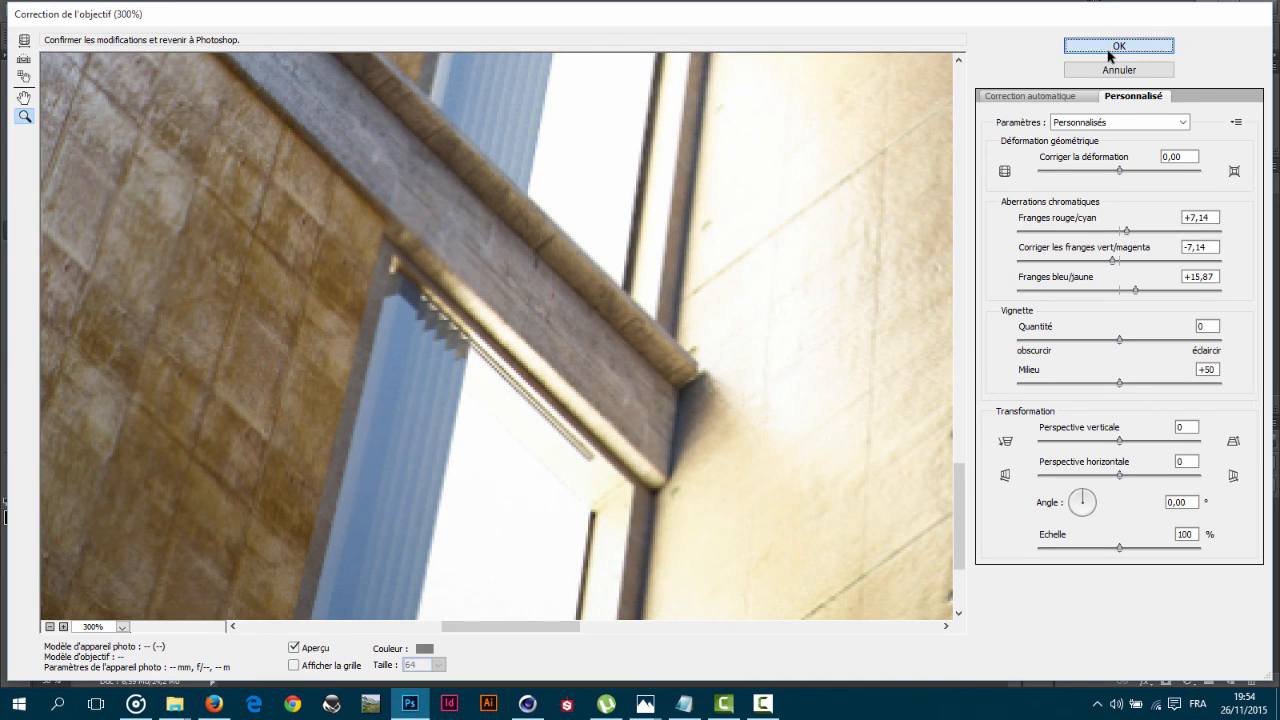
click(1108, 52)
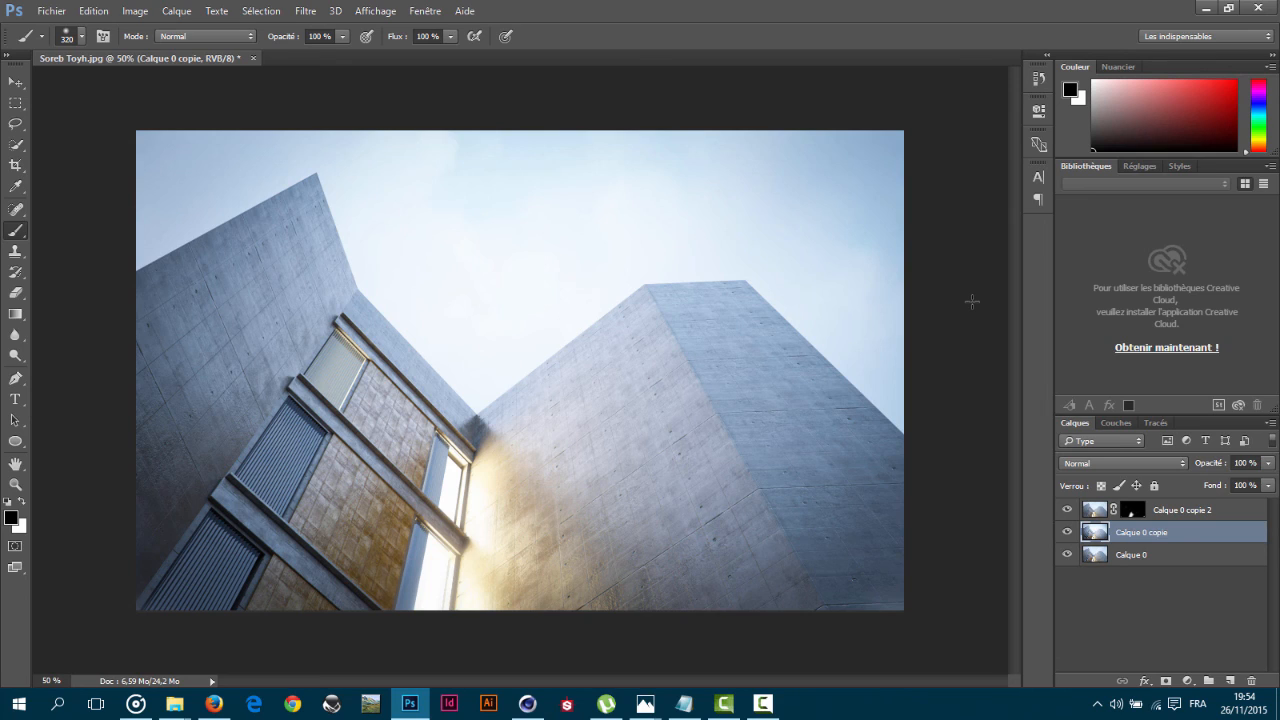
click(763, 704)
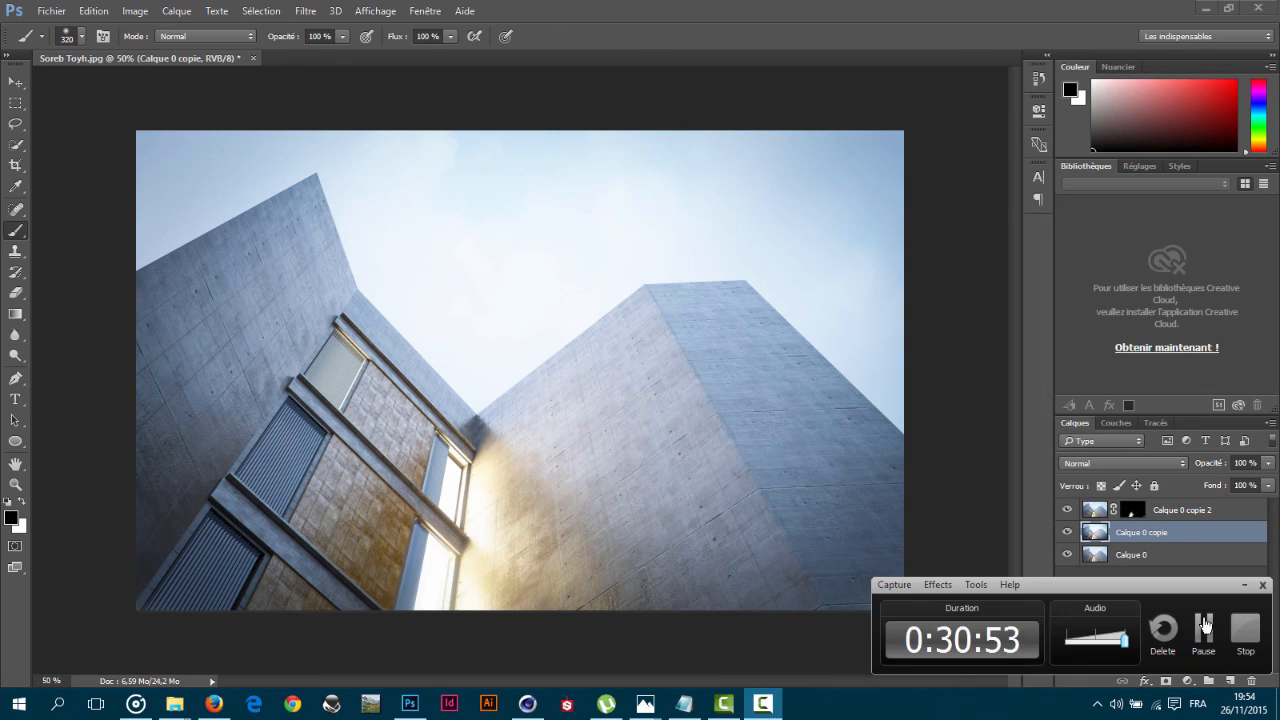